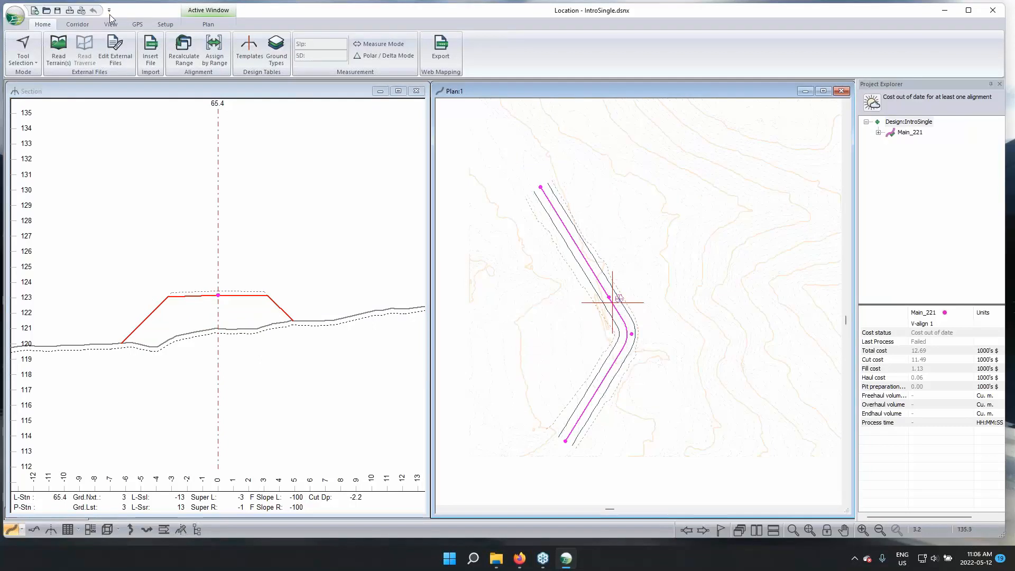
Add a corridor surface to the reference terrains and surfaces of the Main_221 alignment
left_click(77, 24)
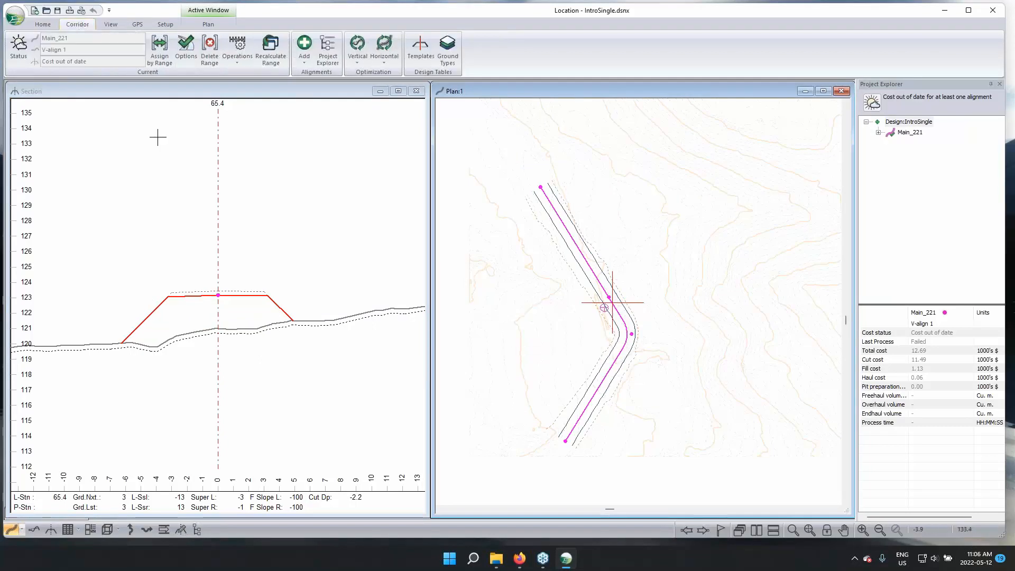
left_click(186, 46)
left_click(589, 253)
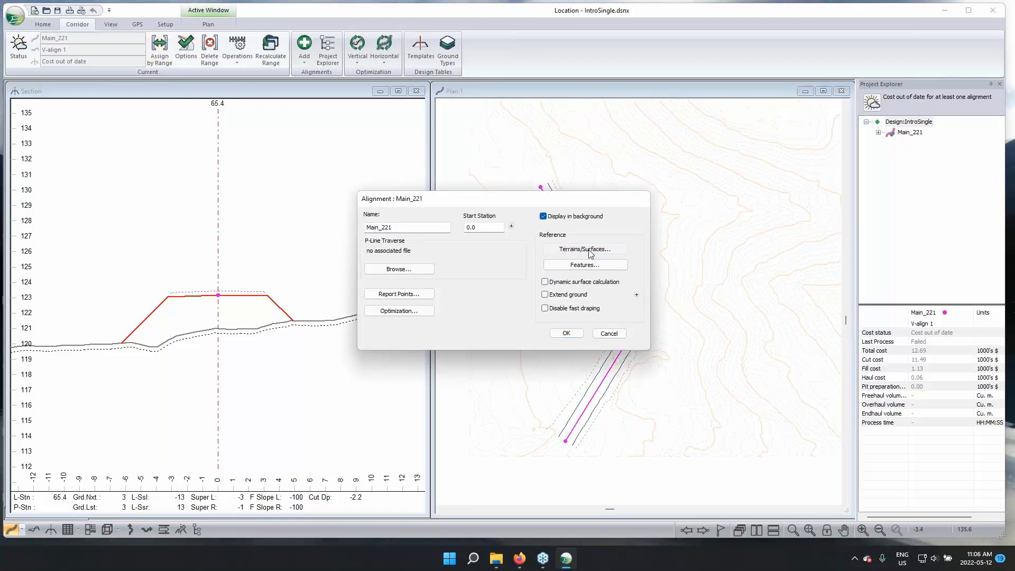
left_click(585, 249)
left_click(613, 191)
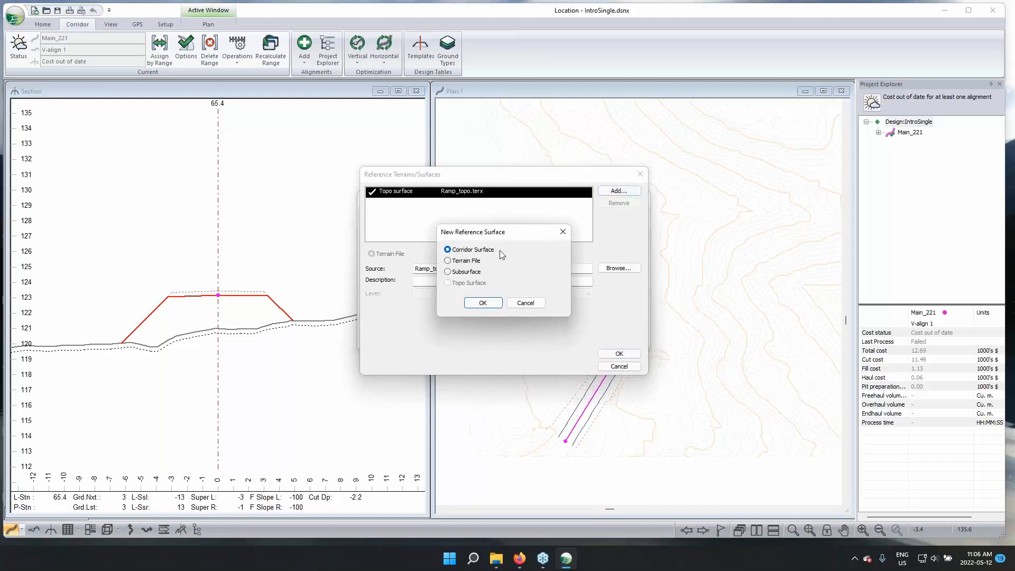
left_click(482, 302)
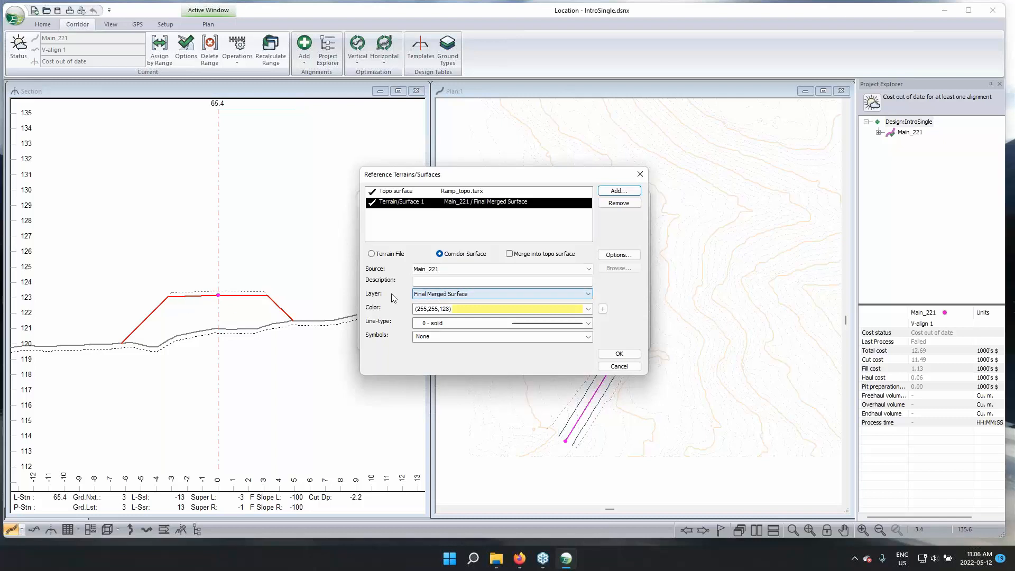
Set the new corridor surface to layer SG - Subgrade material, color (255,128,64) and line-type 33 - Dash (.5 mm)
left_click(429, 293)
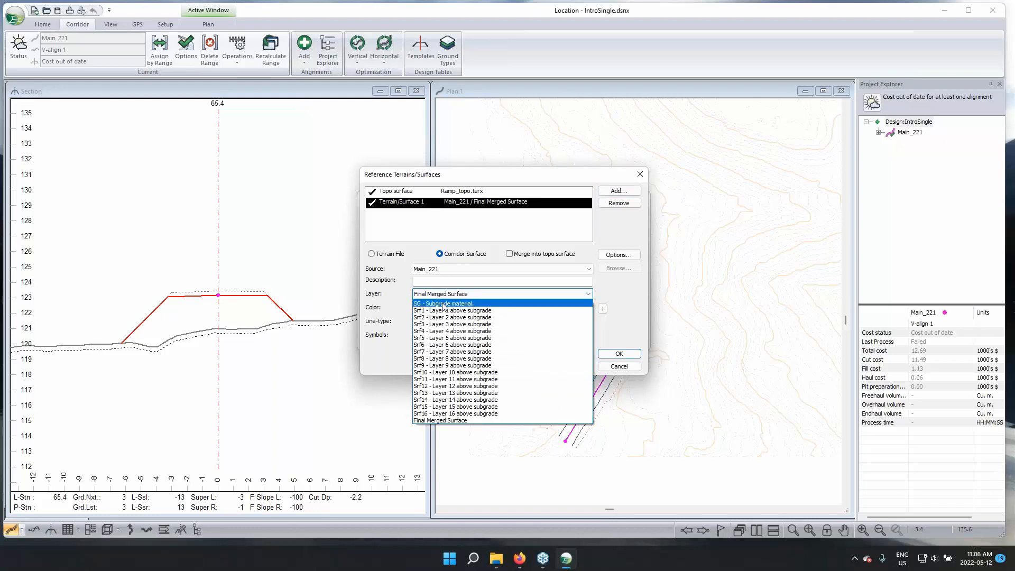
left_click(444, 304)
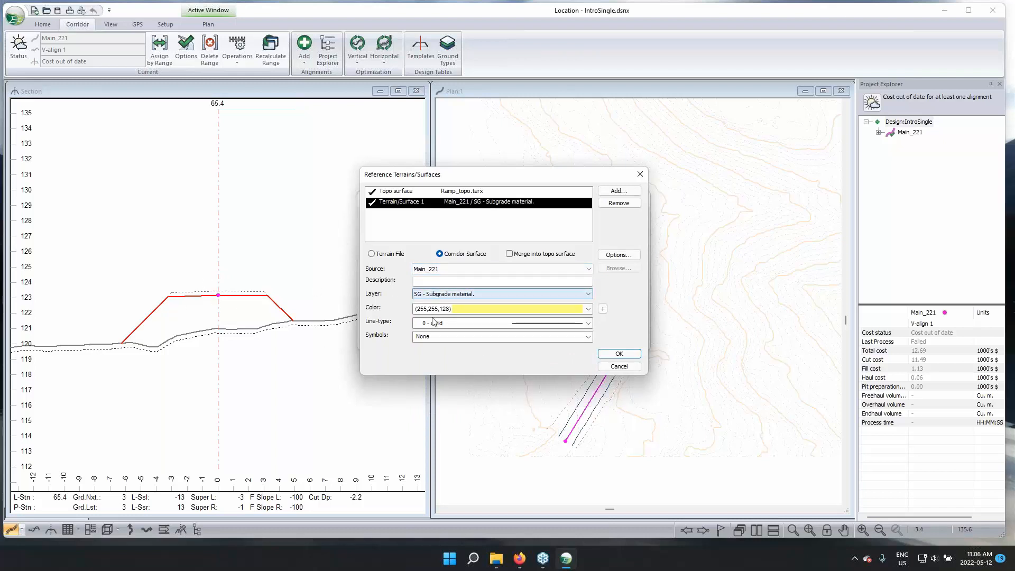
left_click(590, 311)
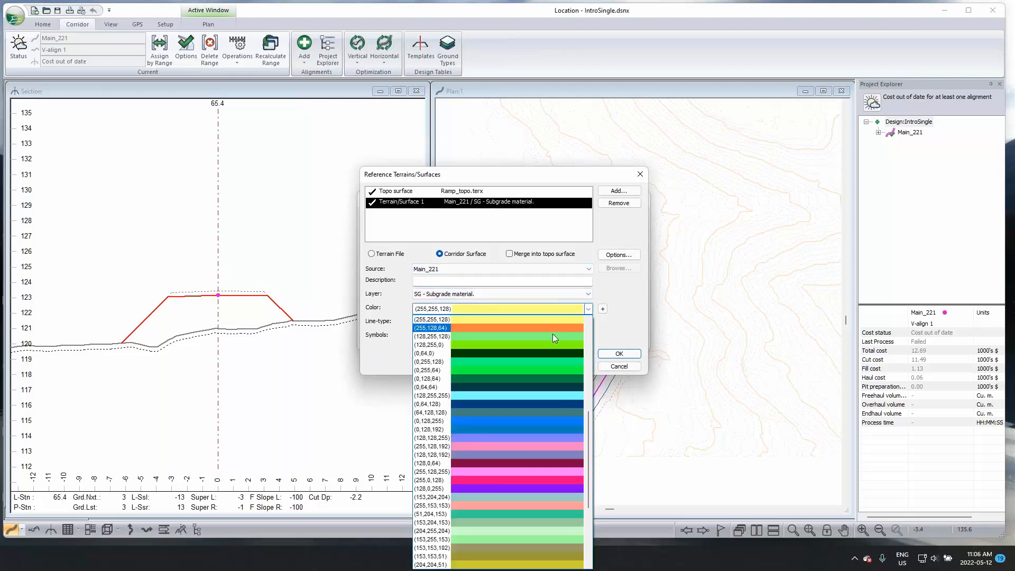
left_click(556, 328)
left_click(588, 324)
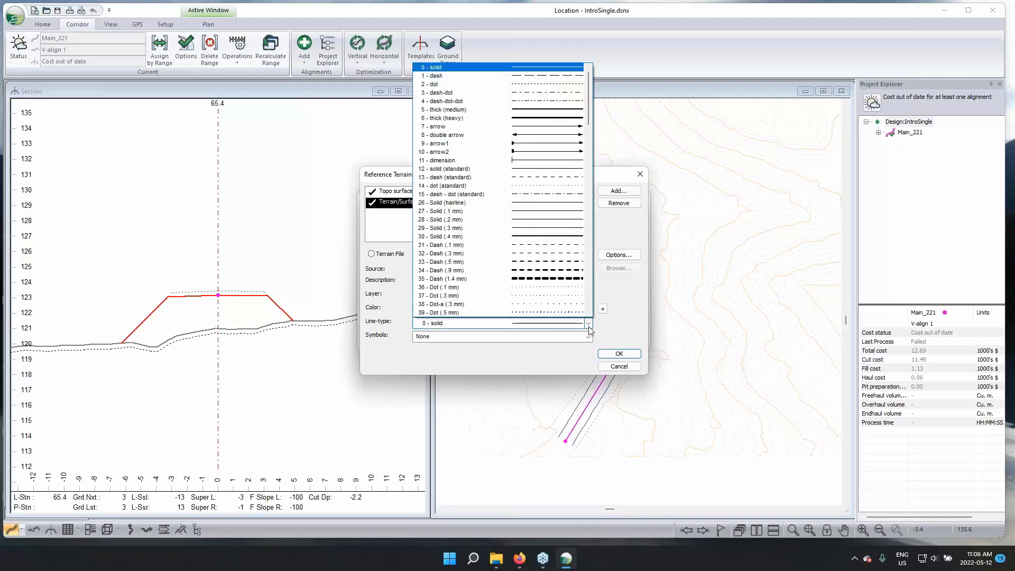
left_click(559, 263)
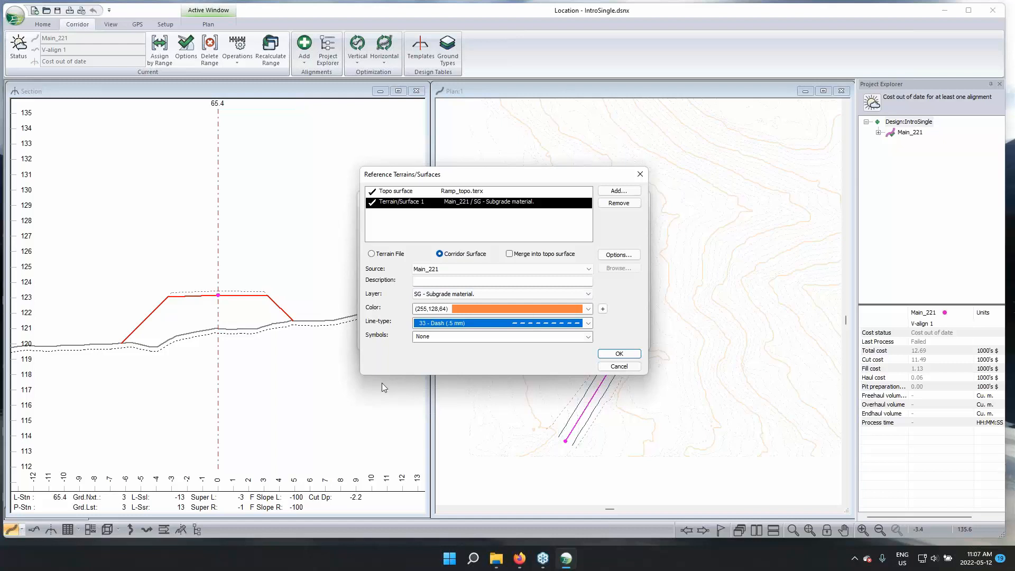
Accept the reference surface and alignment settings, recalculating all cross sections and the corridor surfaces
left_click(620, 355)
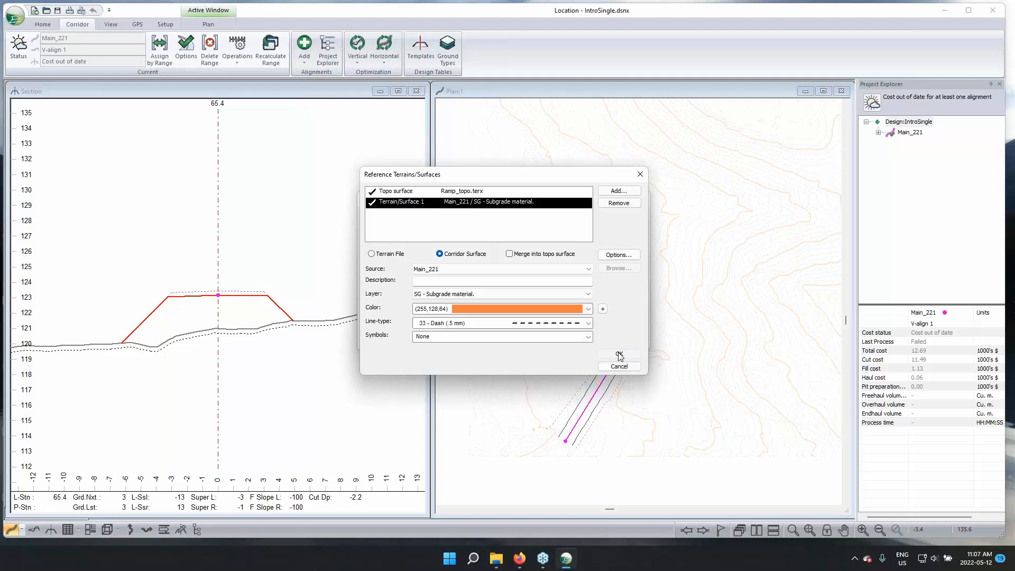
left_click(565, 334)
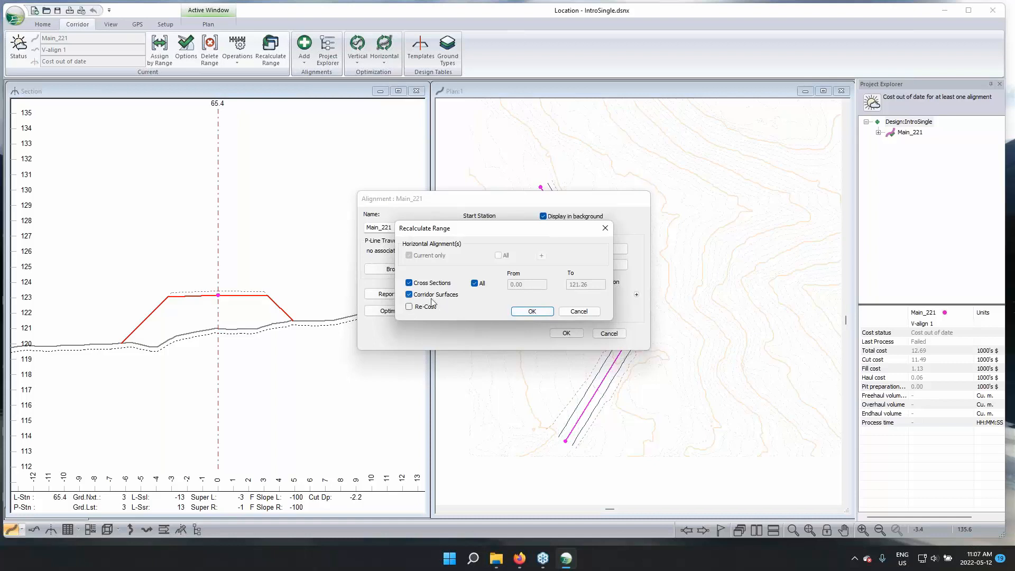
left_click(528, 312)
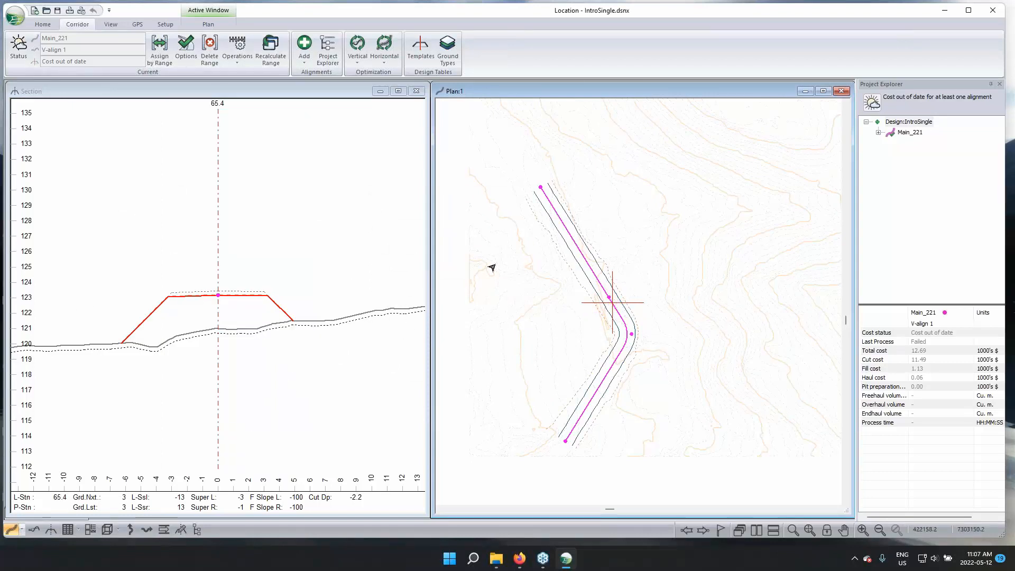
Open a 3D view of the design and enlarge its window to show the road corridor
left_click(109, 530)
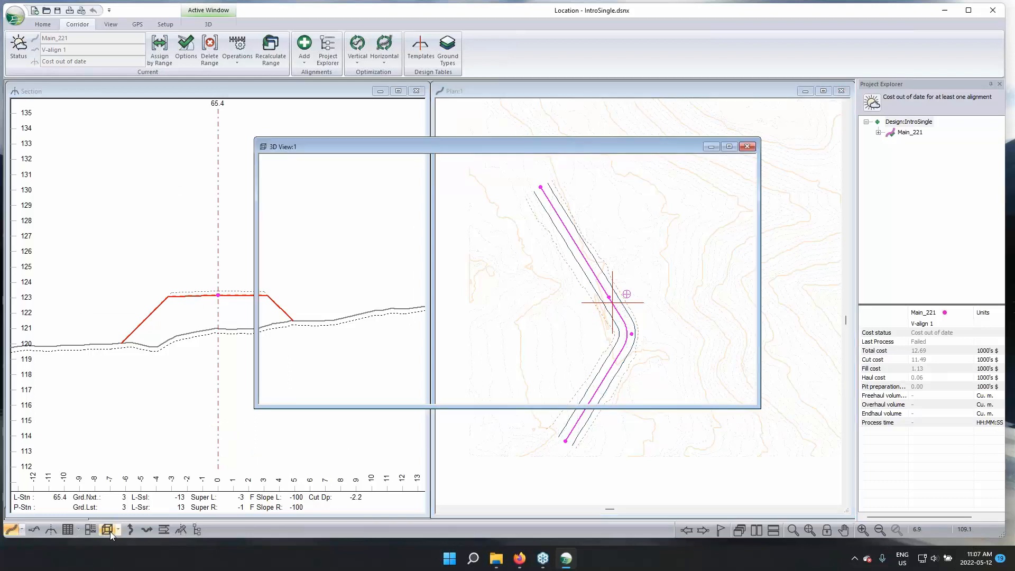
left_click_drag(524, 147, 334, 122)
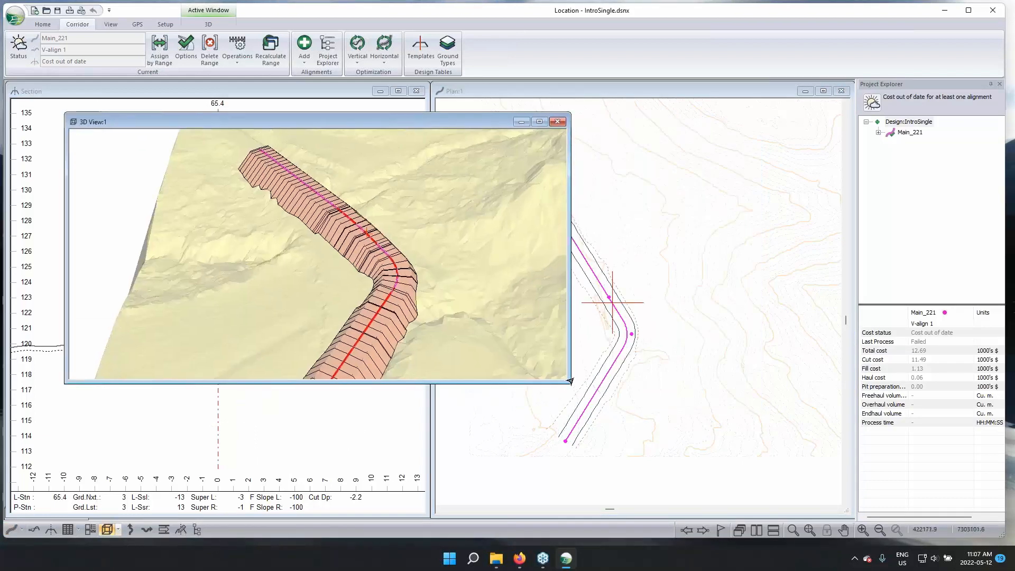
left_click_drag(570, 383, 579, 490)
middle_click_drag(429, 397, 464, 320)
left_click_drag(464, 319, 452, 280)
Turn off triangle shading for the Main_221 / SG surface in the 3D options
right_click(452, 281)
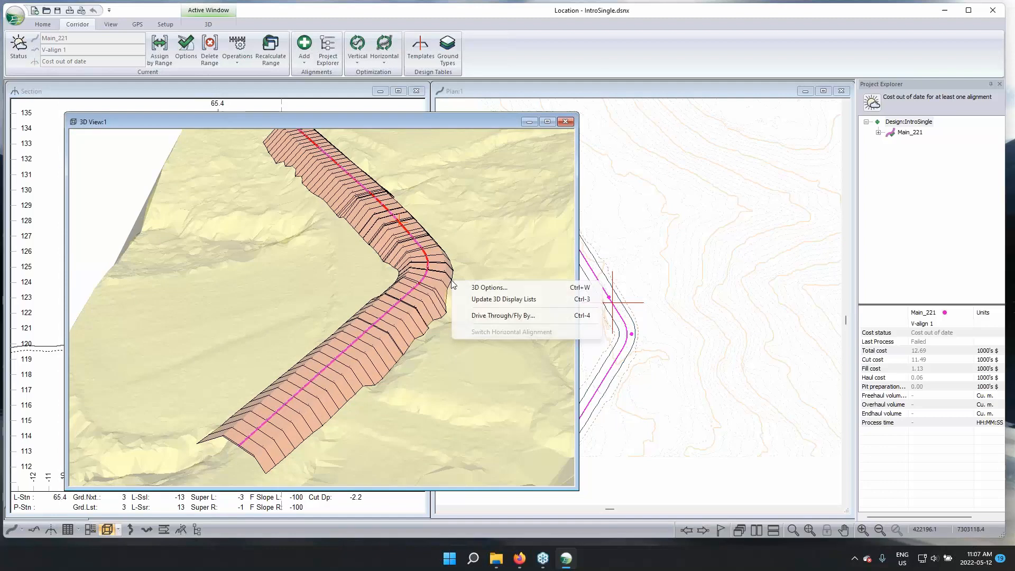
left_click(472, 289)
left_click(390, 206)
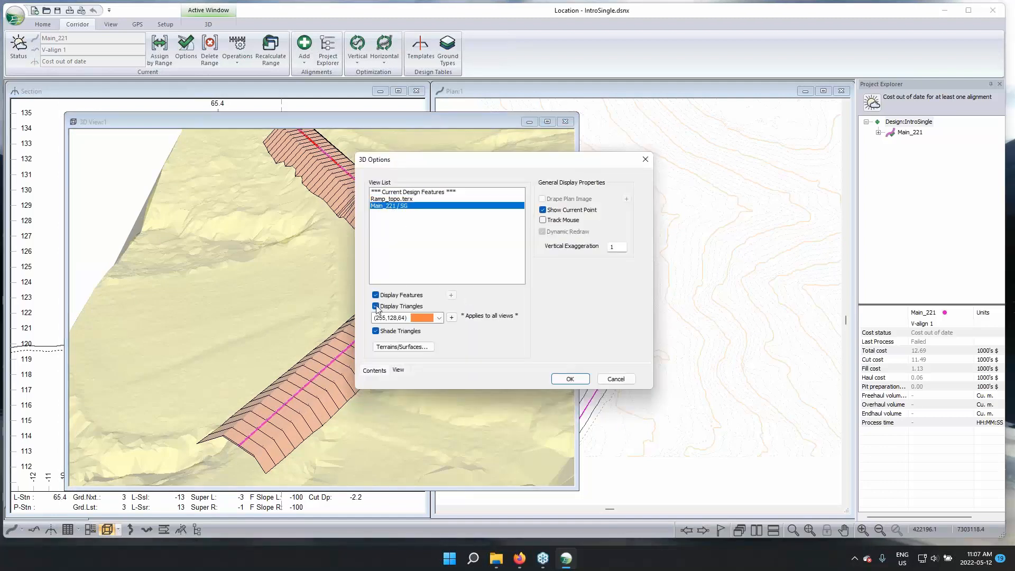
left_click(375, 331)
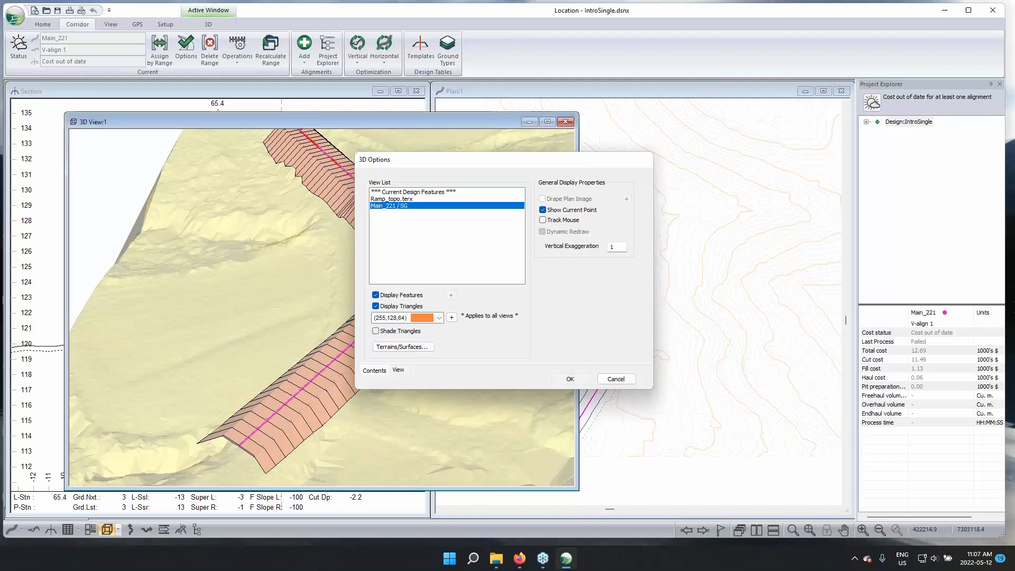
left_click(570, 379)
Examine the unshaded triangles of the subgrade surface along the corridor in 3D and compare with the section
left_click_drag(340, 335, 471, 250)
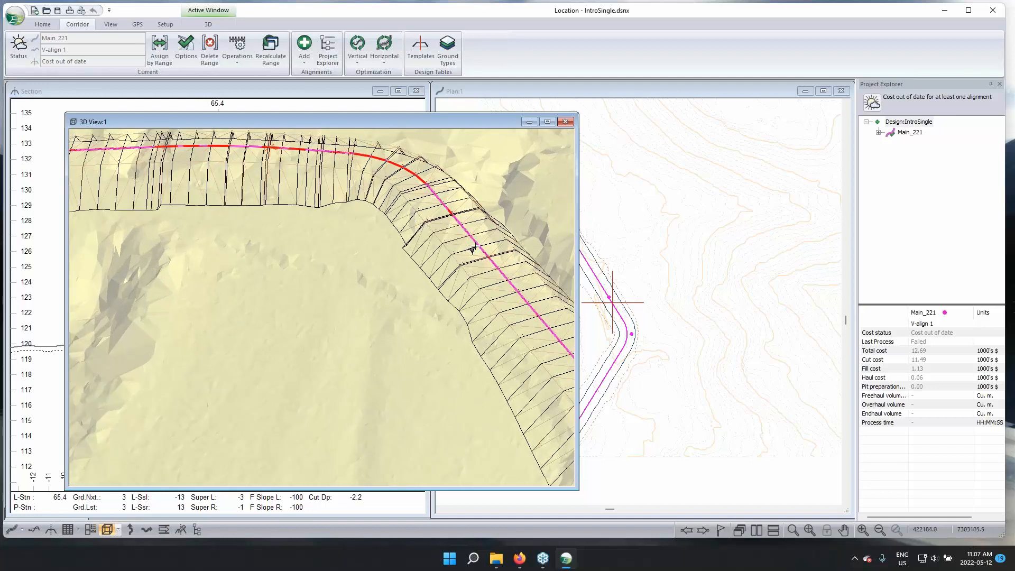
left_click_drag(510, 290, 469, 272)
mouse_move(466, 241)
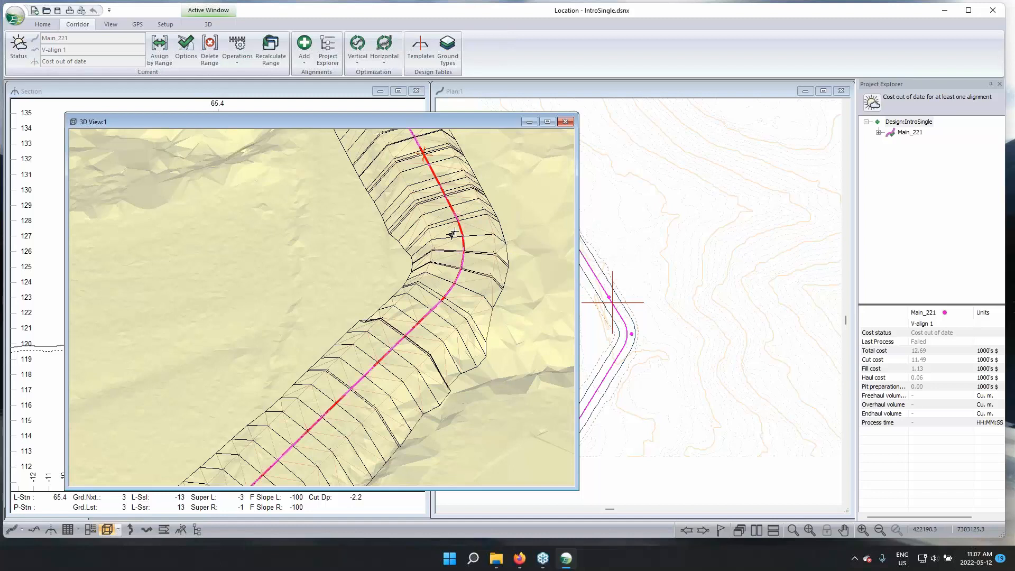
left_click_drag(450, 210, 411, 281)
left_click(226, 103)
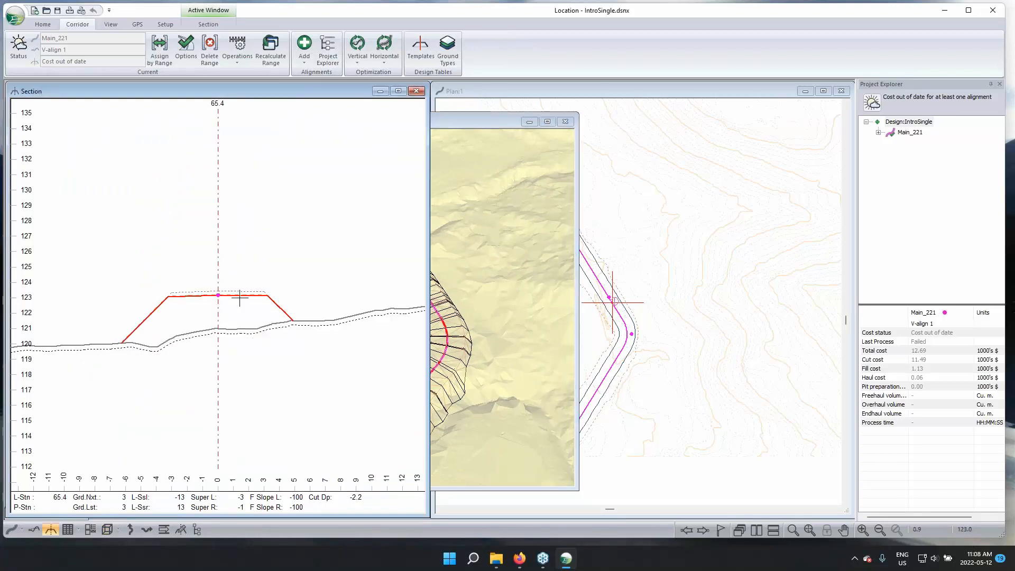
left_click(467, 122)
left_click_drag(421, 327, 447, 302)
right_click(446, 302)
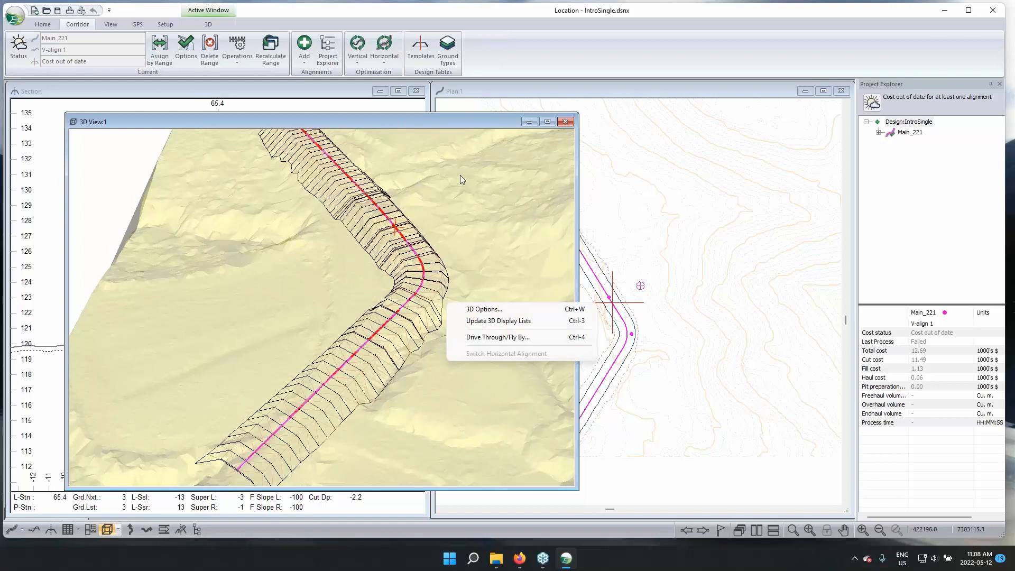
left_click(403, 122)
Review the reference terrains and surfaces of Main_221 from the project tree after moving the 3D view aside
left_click_drag(434, 122, 633, 135)
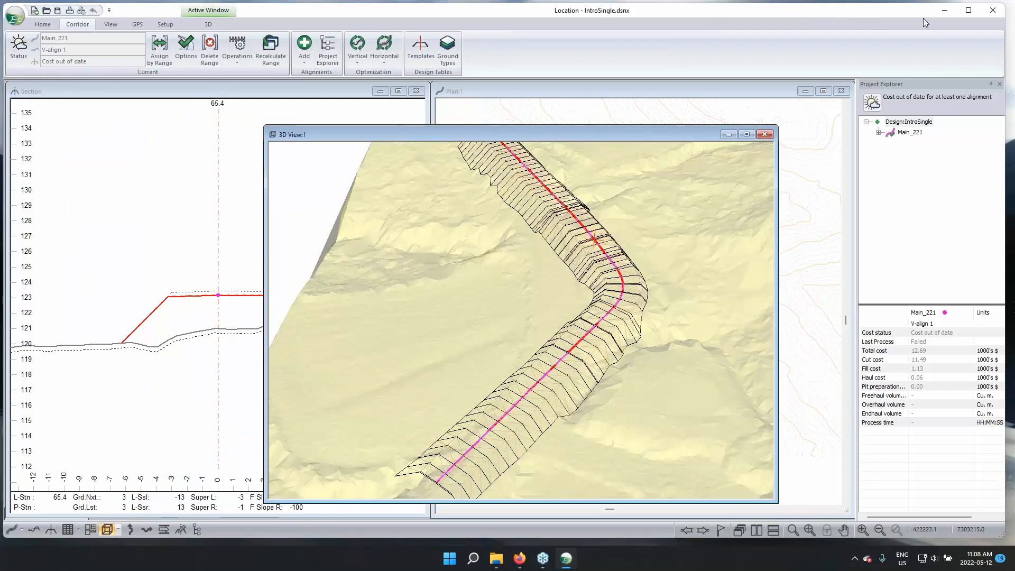
left_click(991, 88)
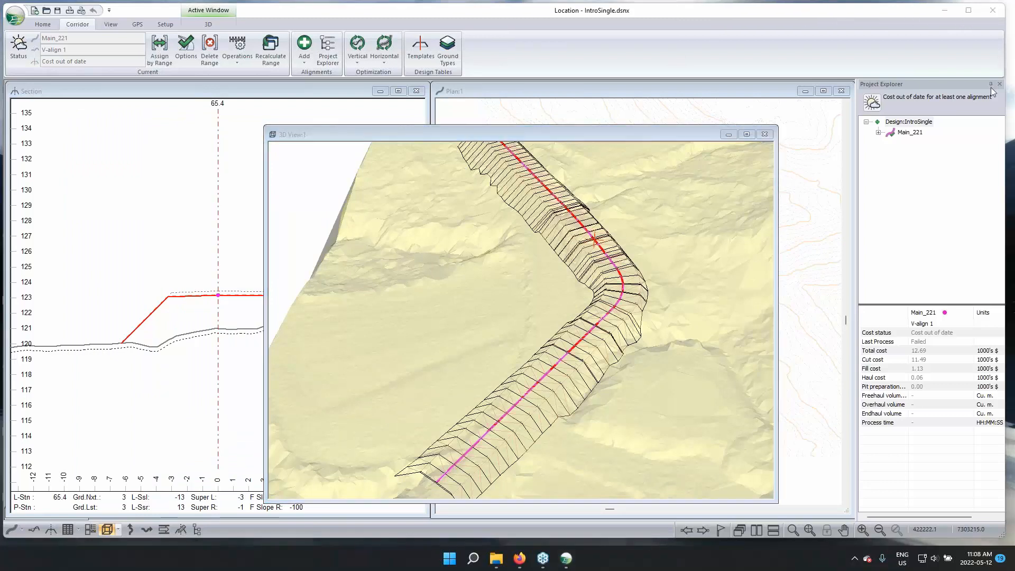
right_click(913, 133)
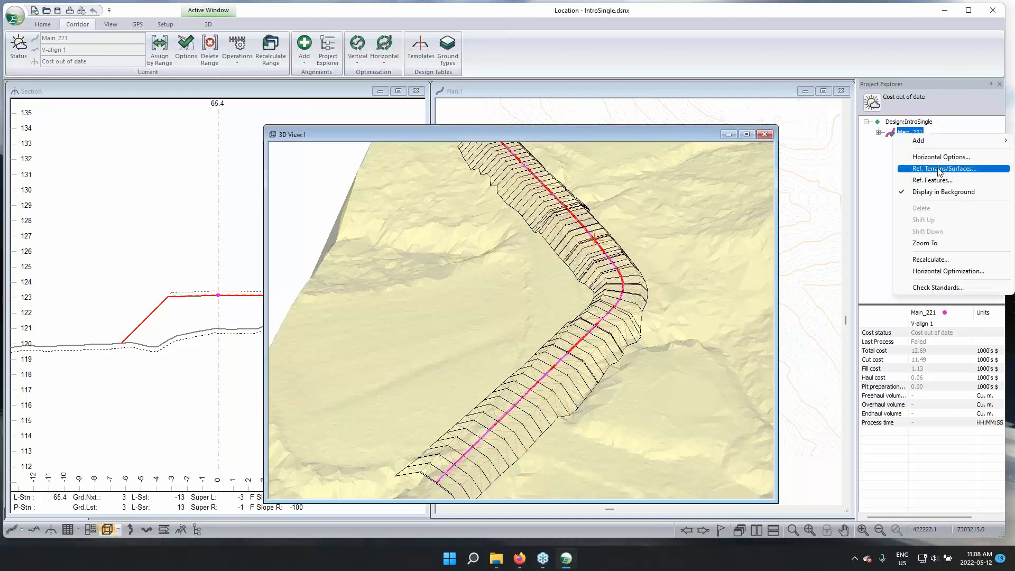
left_click(939, 169)
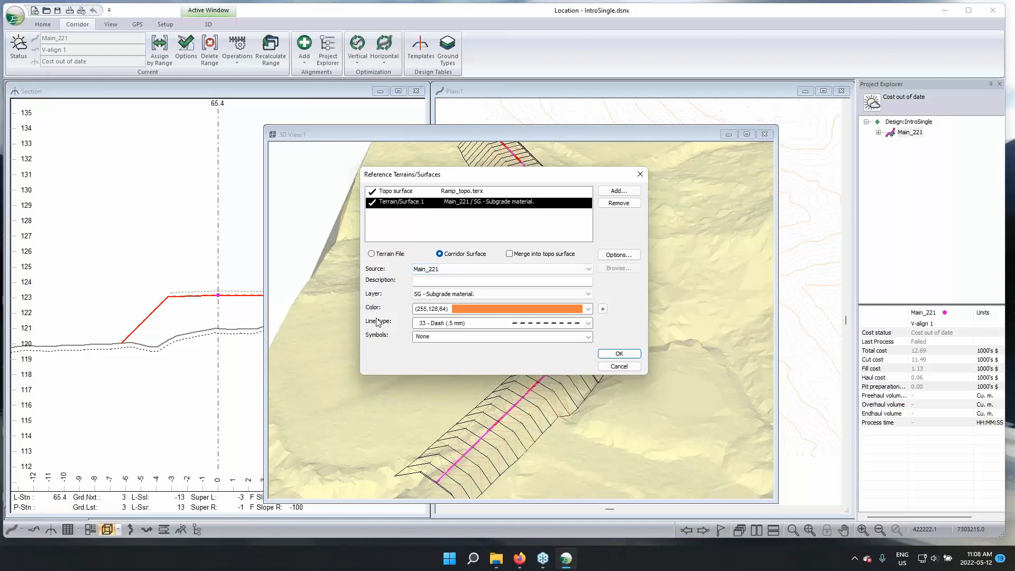
left_click(619, 354)
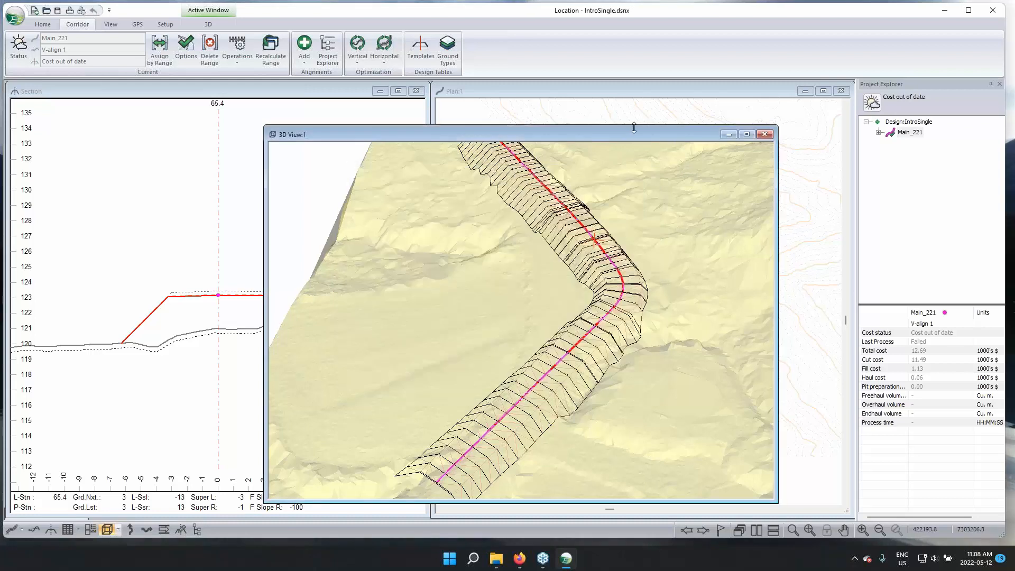
Reduce the height of the 3D view window and reposition it between the section and plan views
left_click_drag(633, 130, 631, 157)
left_click_drag(509, 157, 286, 112)
left_click_drag(509, 119, 625, 136)
Examine the subgrade, surface layer and ground lines in the cross section at station 65.4
left_click(334, 97)
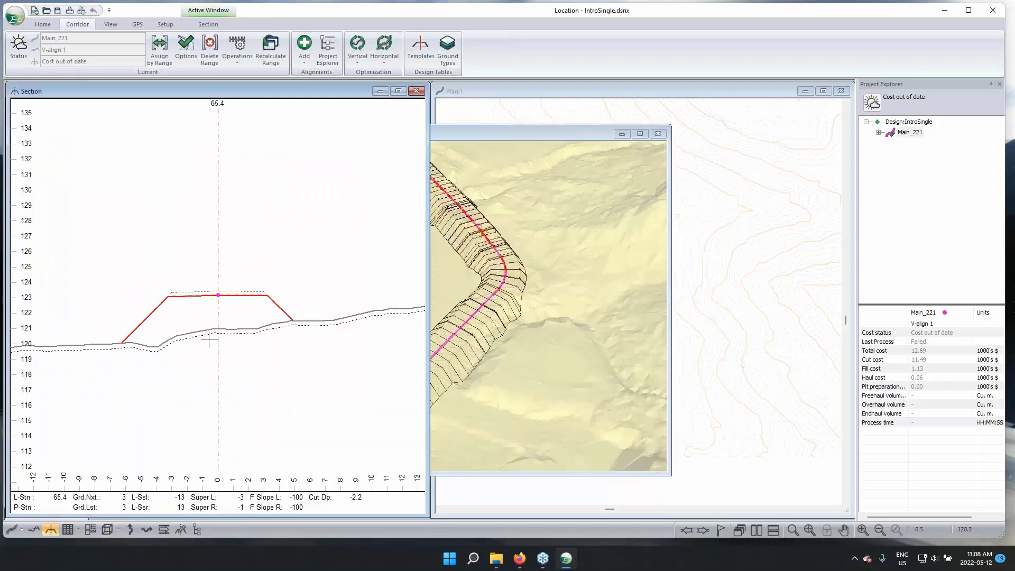
mouse_move(197, 332)
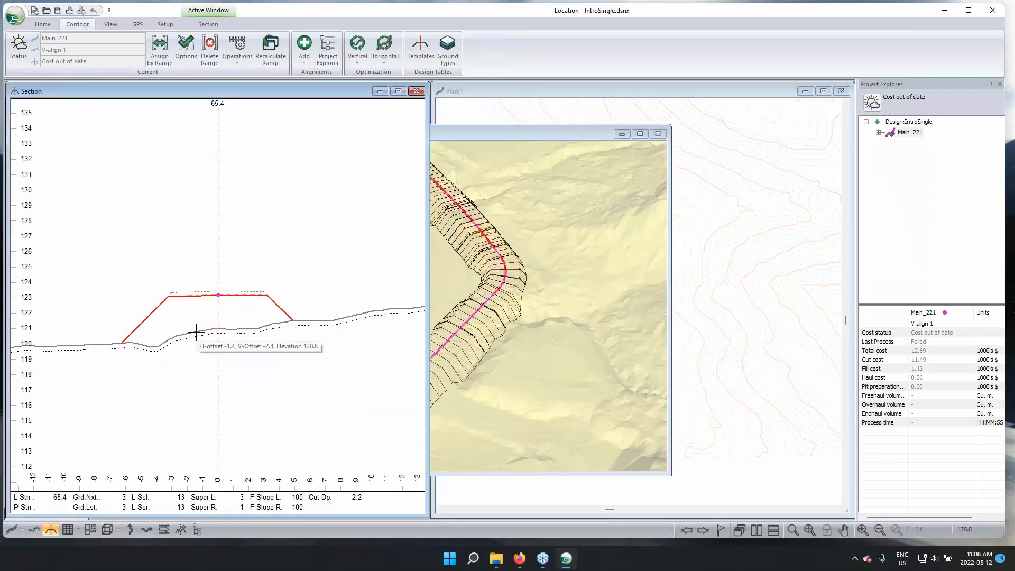
mouse_move(496, 295)
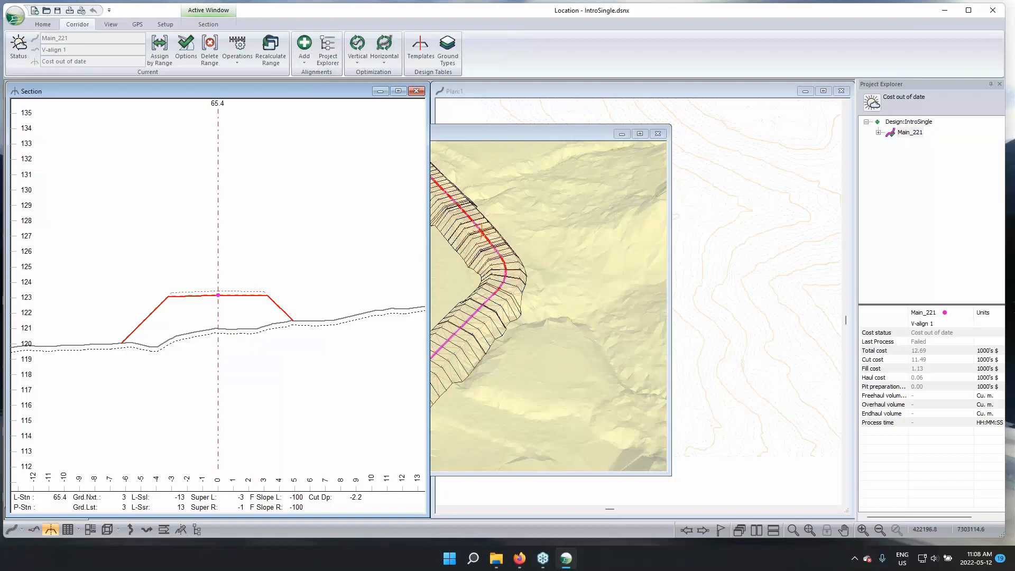
mouse_move(276, 308)
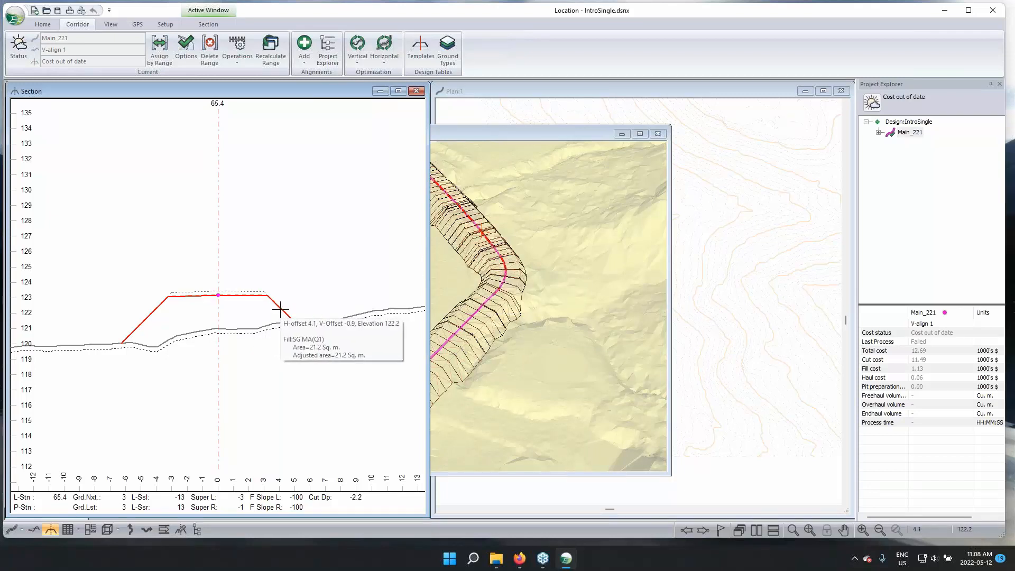
scroll(208, 292, "up", 5)
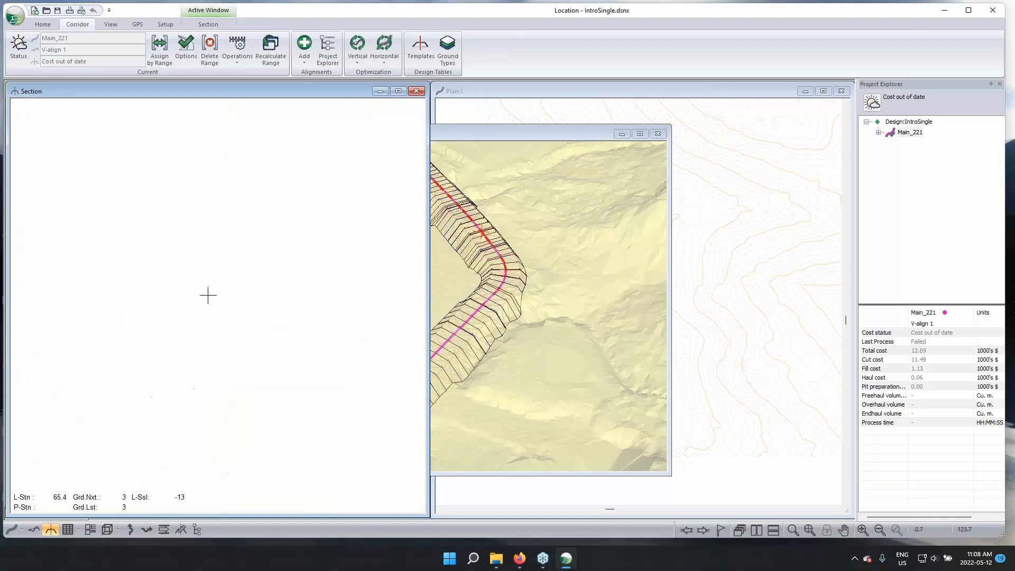
scroll(209, 294, "up", 1)
mouse_move(165, 313)
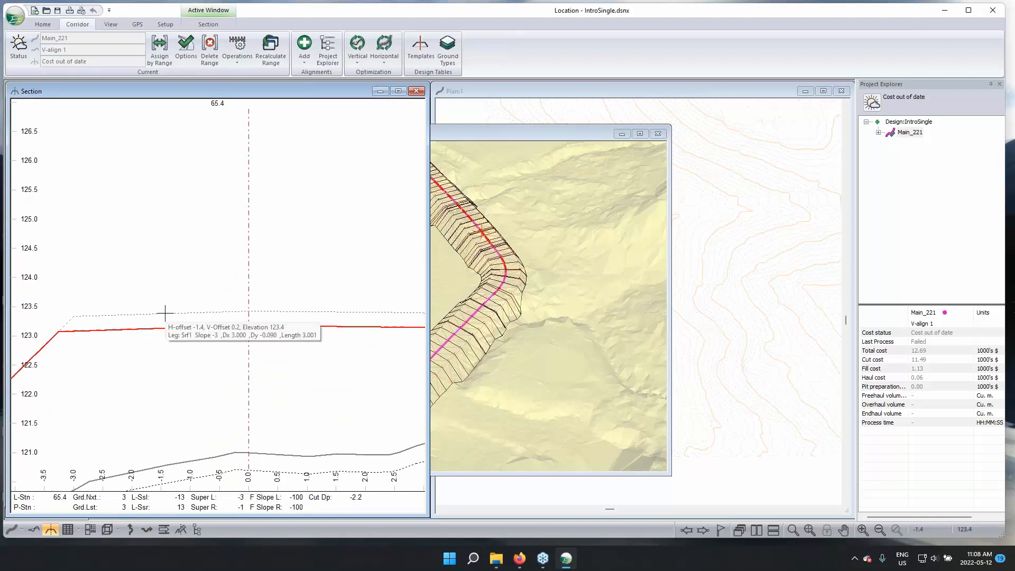
scroll(165, 313, "down", 5)
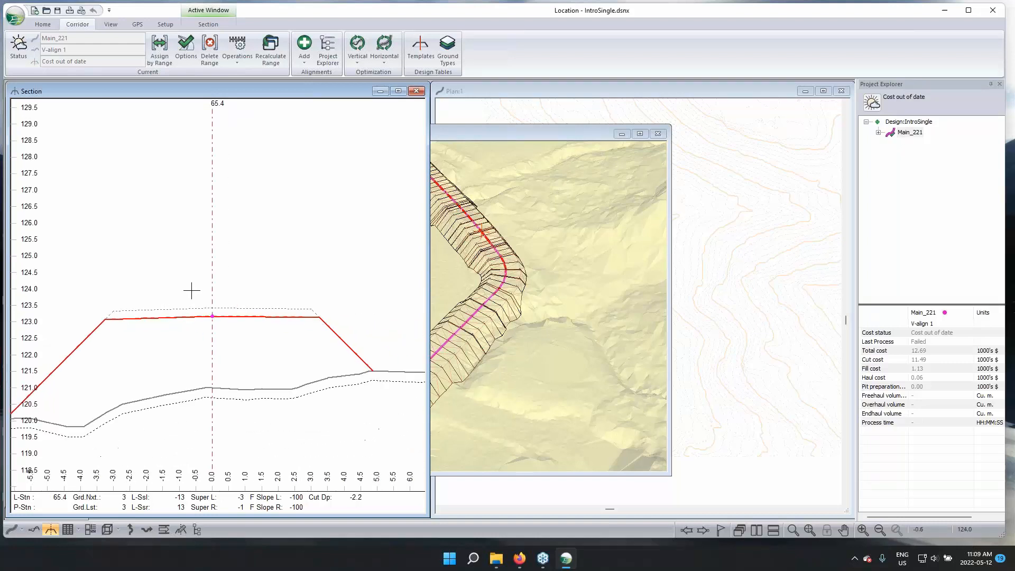
middle_click_drag(215, 259, 218, 233)
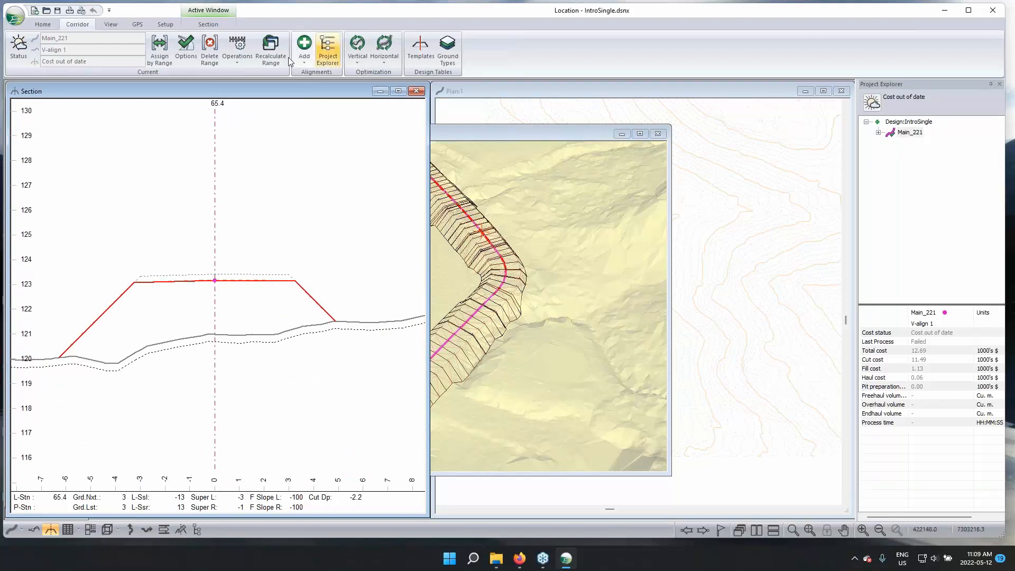
Add a second reference corridor surface to Main_221 using the layer Srf1 - Layer 1 above subgrade
left_click(186, 47)
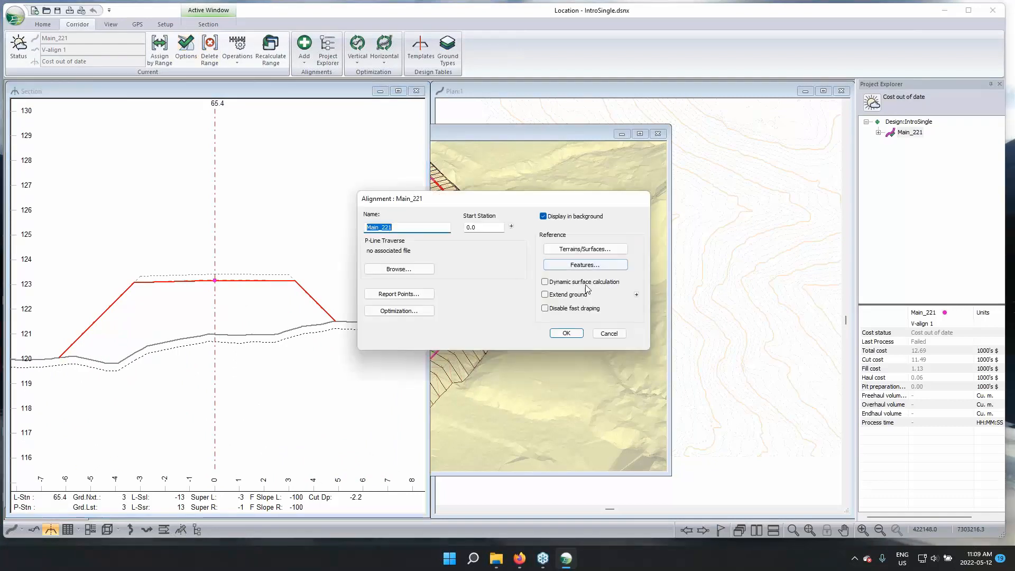
left_click(583, 249)
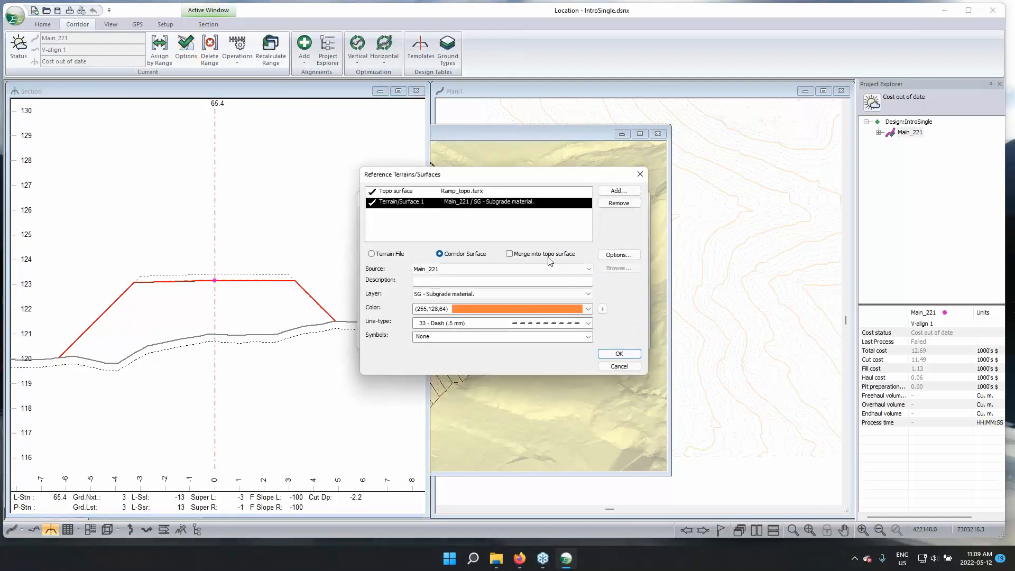
left_click(618, 191)
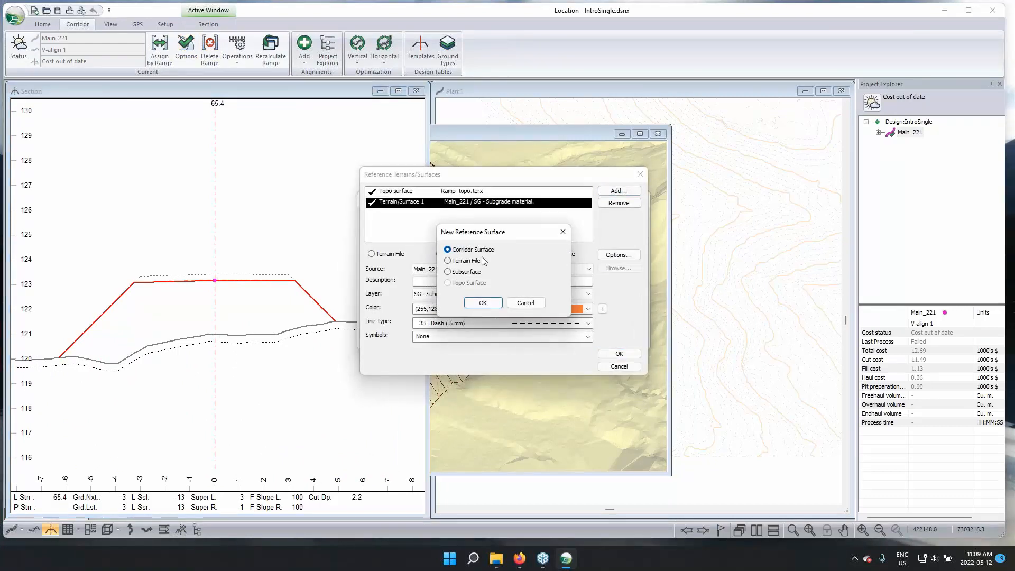
left_click(486, 303)
left_click(449, 294)
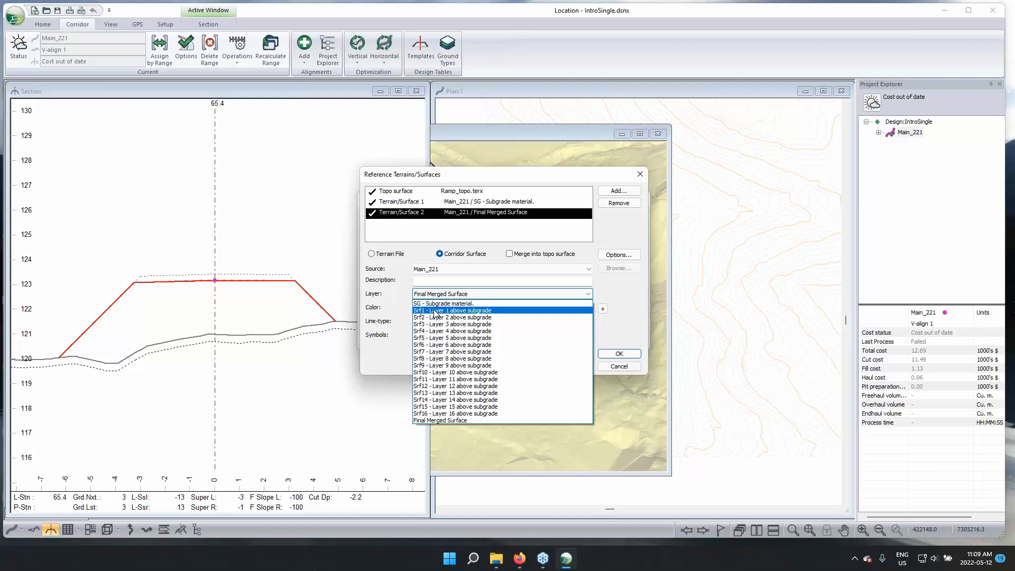
left_click(435, 311)
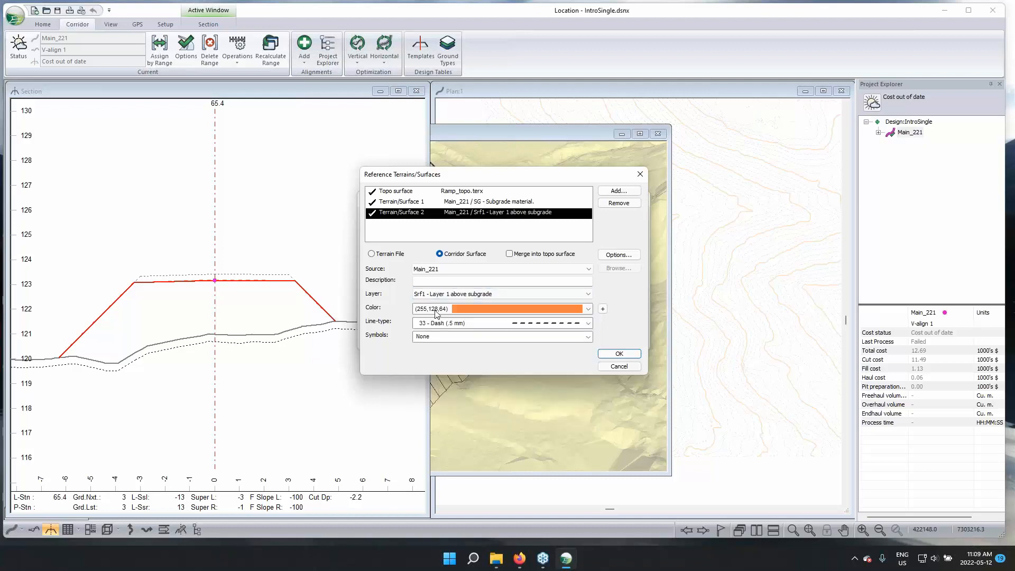
Give the new reference surface color (0,128,64) and line-type 12 - solid (standard), and recalculate all cross sections and corridor surfaces
left_click(542, 311)
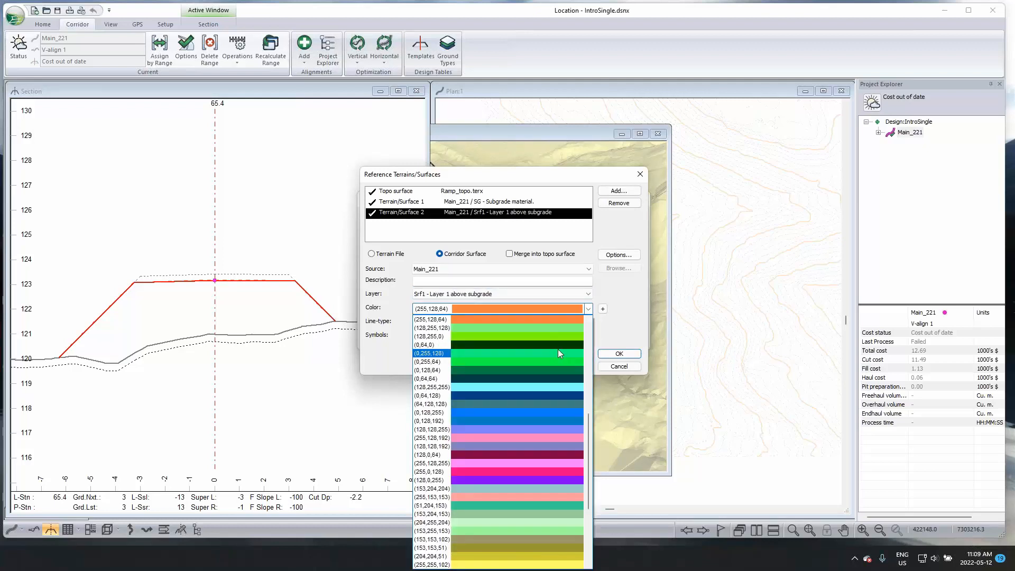
left_click(561, 370)
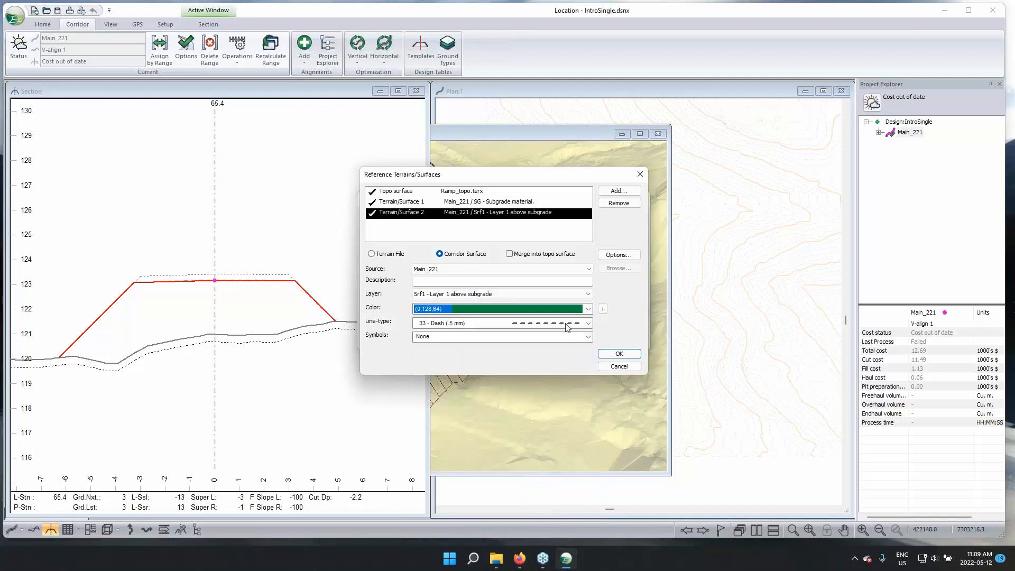
left_click(567, 323)
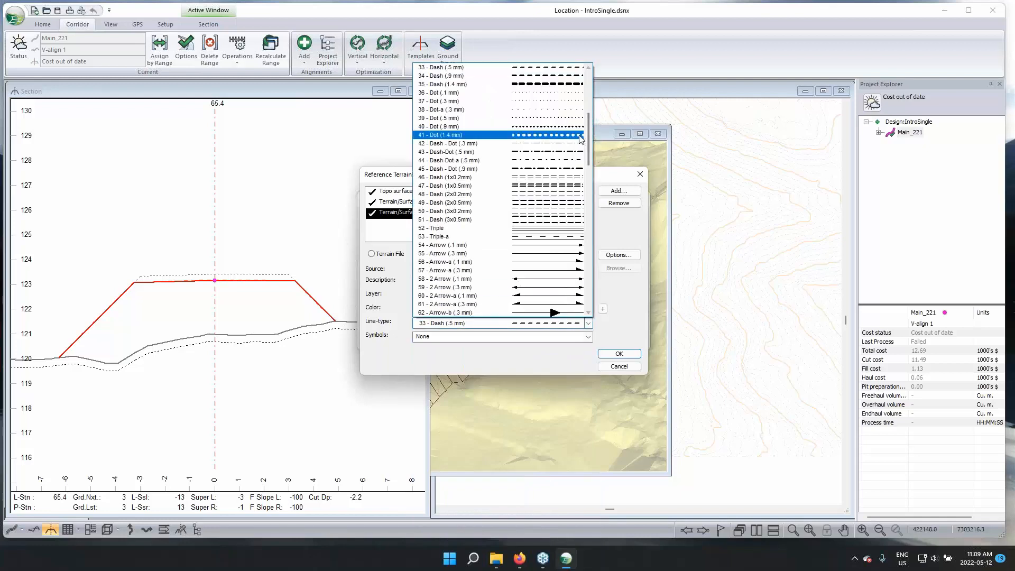
left_click_drag(590, 141, 595, 102)
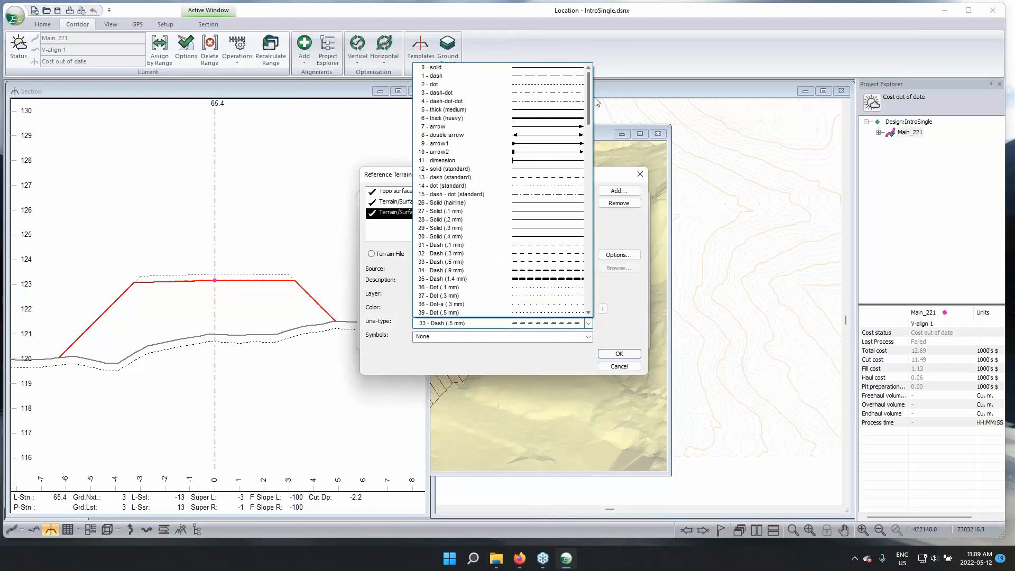
left_click(555, 169)
left_click(606, 354)
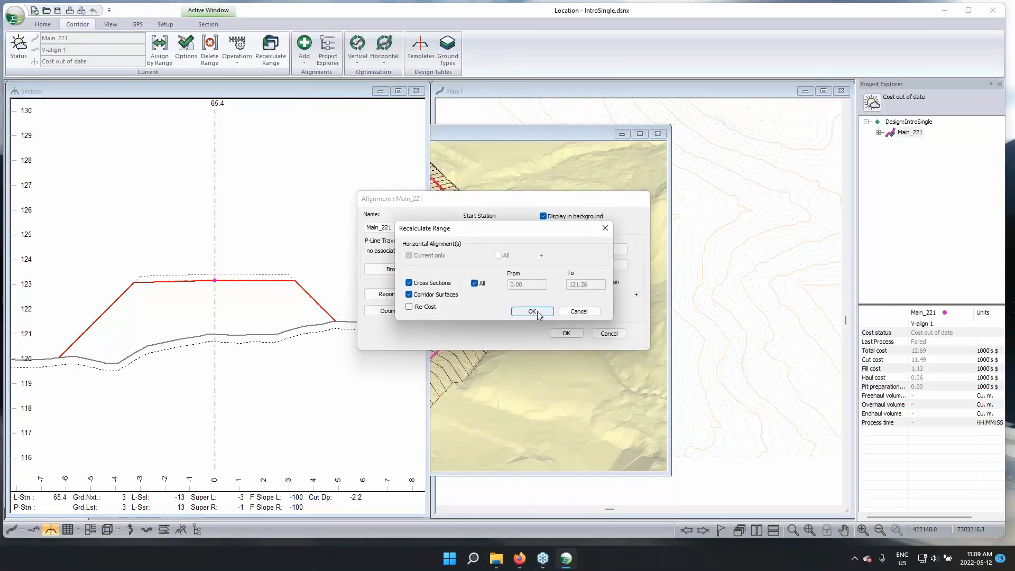
left_click(530, 309)
Examine the shaded Layer 1 surface along the road top in the 3D view
left_click_drag(511, 365, 530, 347)
scroll(498, 297, "up", 3)
mouse_move(487, 311)
left_mouse_down()
mouse_move(528, 301)
mouse_move(462, 296)
mouse_move(419, 317)
mouse_move(466, 340)
mouse_move(479, 302)
left_mouse_up()
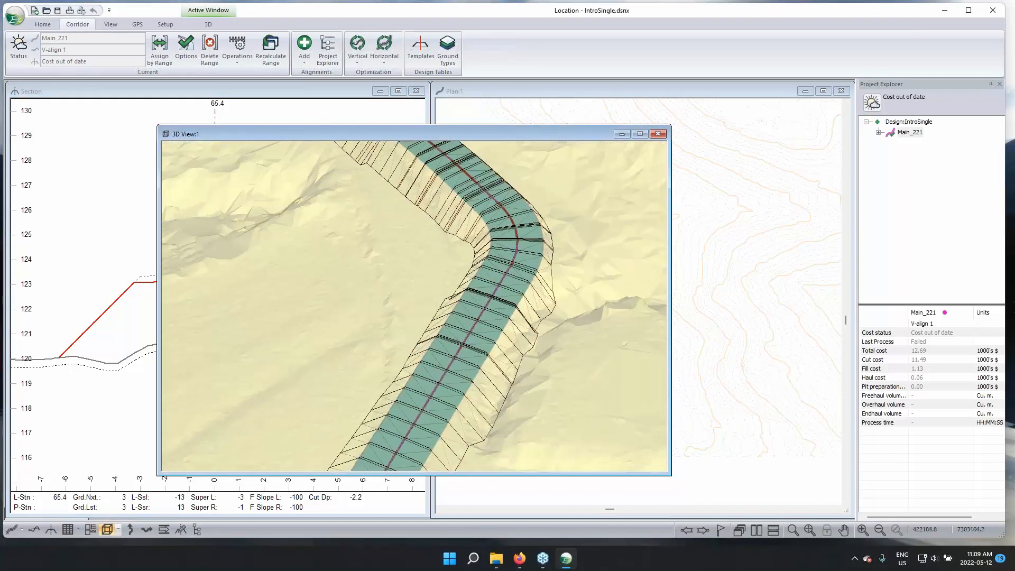
scroll(478, 302, "down", 5)
Narrow the 3D view window and reposition it so the whole alignment shows in the plan view, keeping the full corridor in 3D
left_click_drag(426, 134, 347, 134)
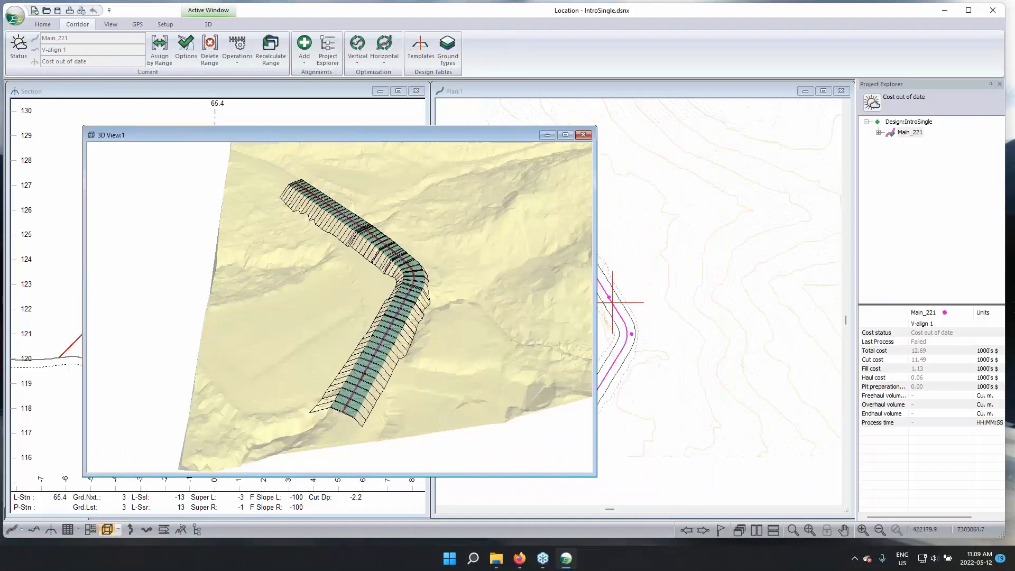
left_click_drag(595, 481, 482, 503)
left_click_drag(451, 391, 421, 385)
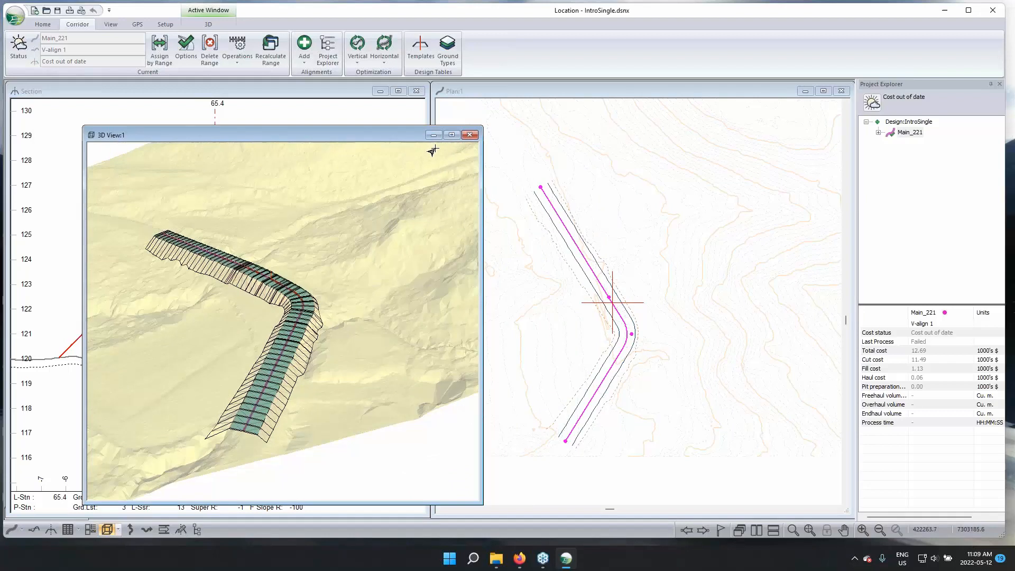
left_click_drag(333, 137, 346, 133)
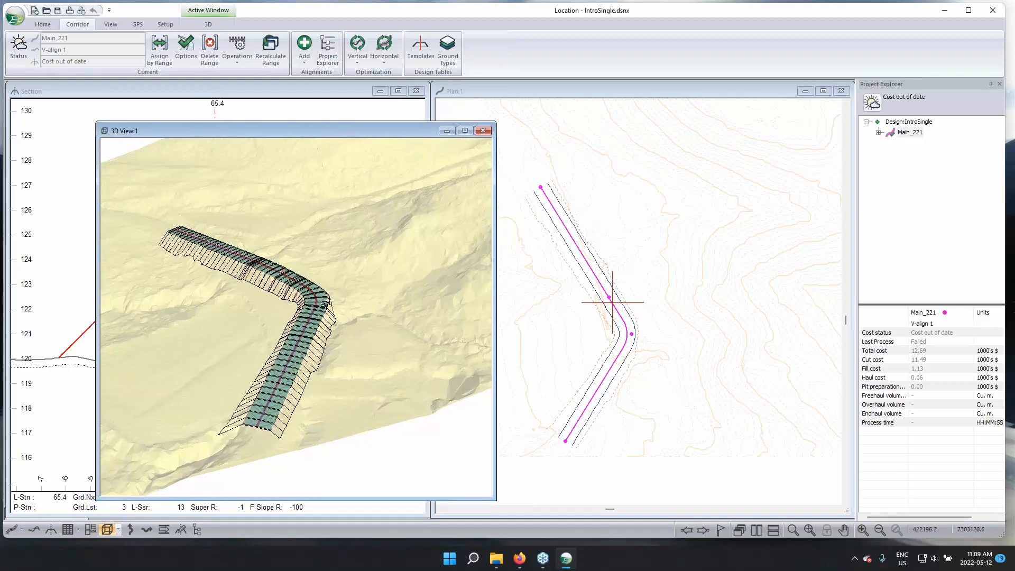
mouse_move(305, 378)
Save the design as a Corridor Surface (*.terx) file named test in the Intro folder
left_click(15, 16)
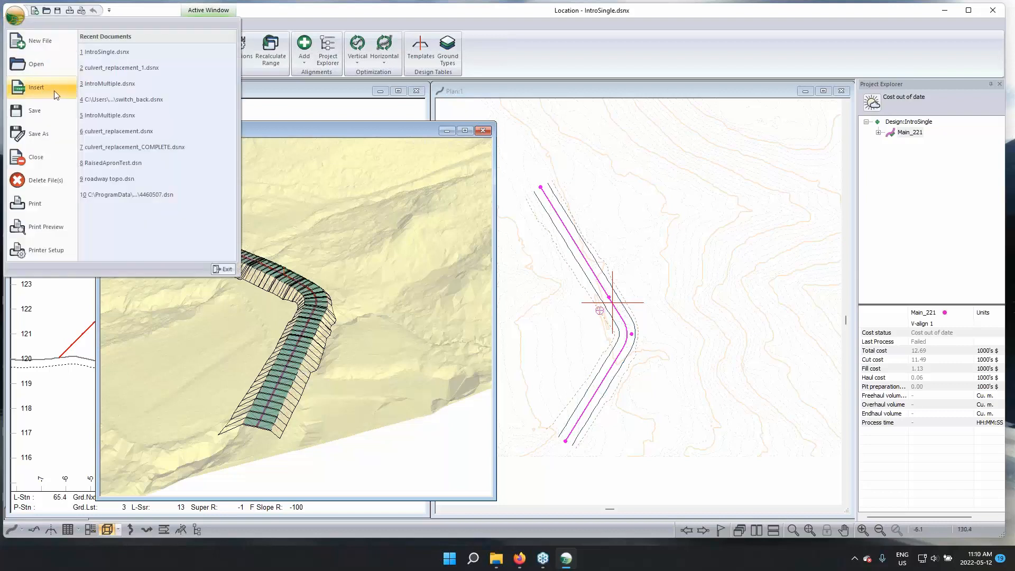
left_click(56, 135)
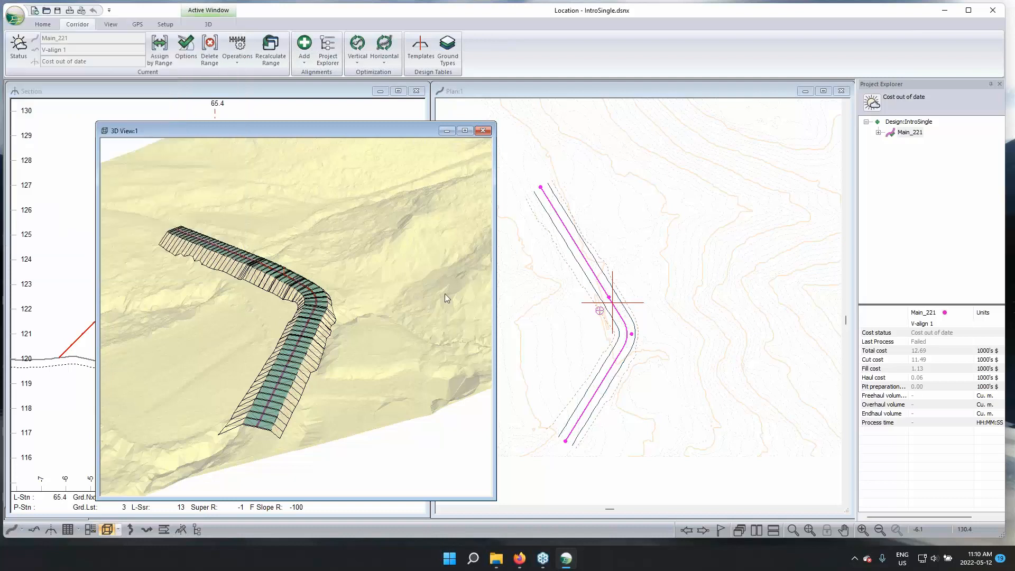
left_click(470, 503)
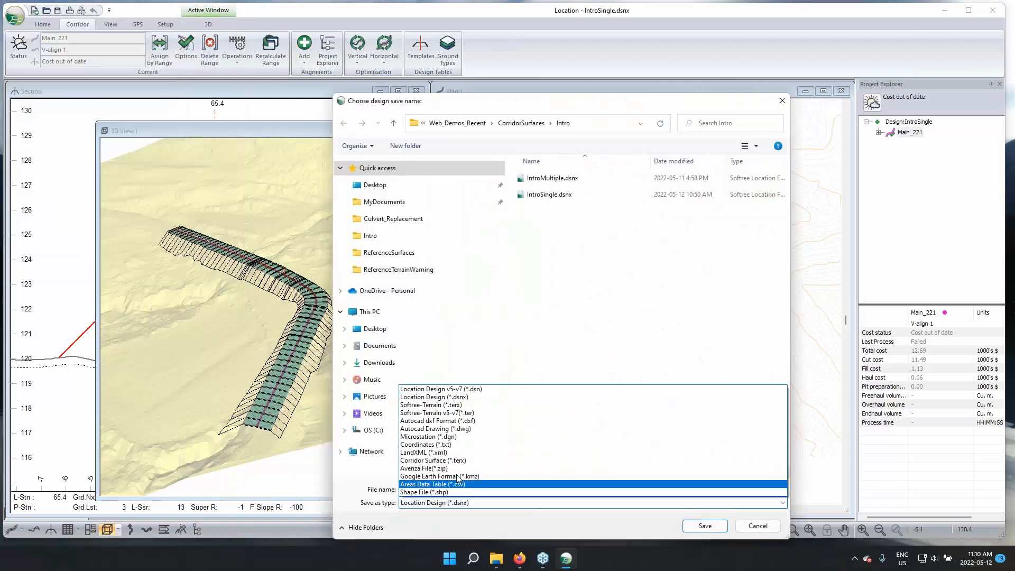
left_click(532, 461)
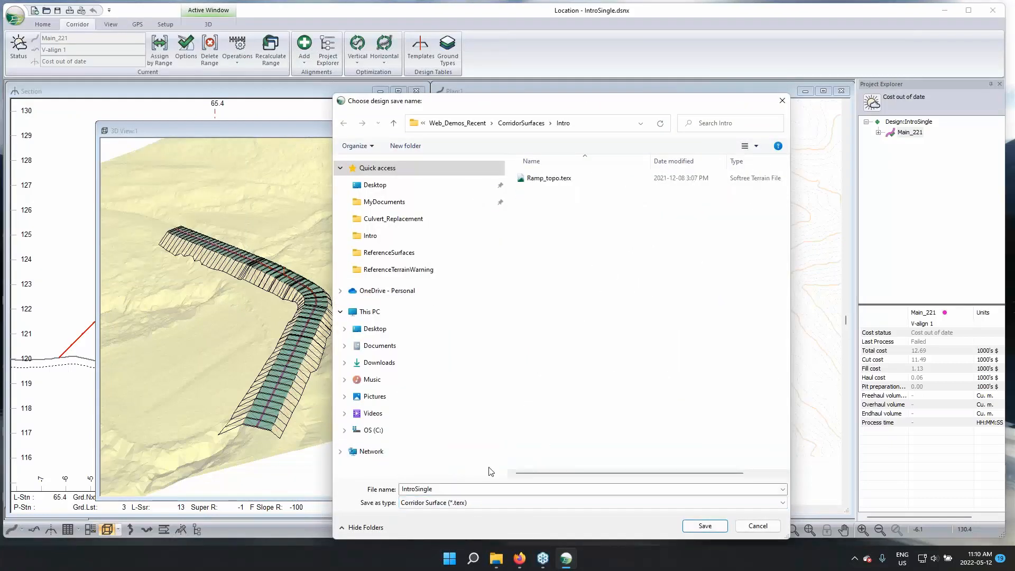
double_click(475, 491)
type("test")
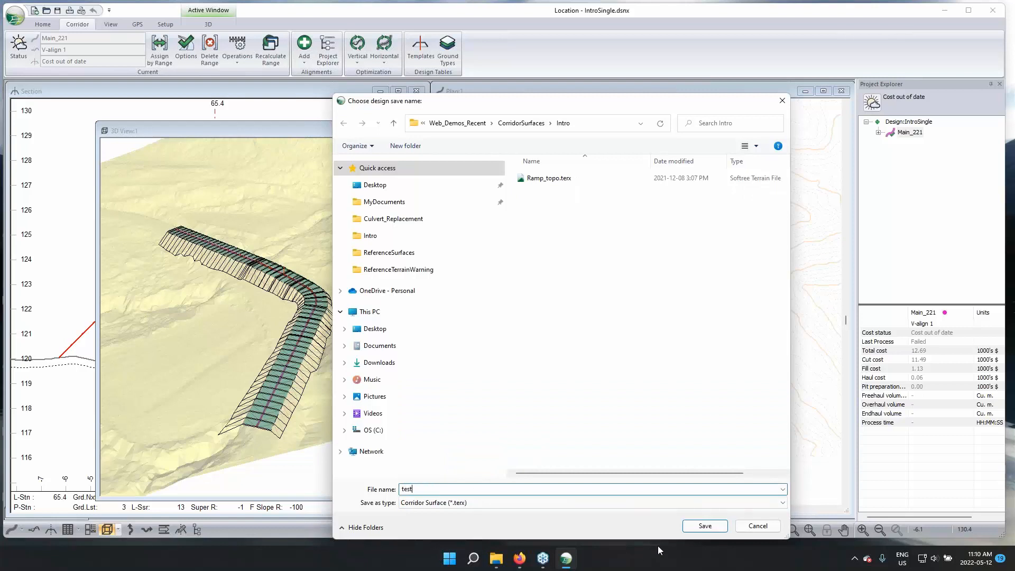
left_click(705, 526)
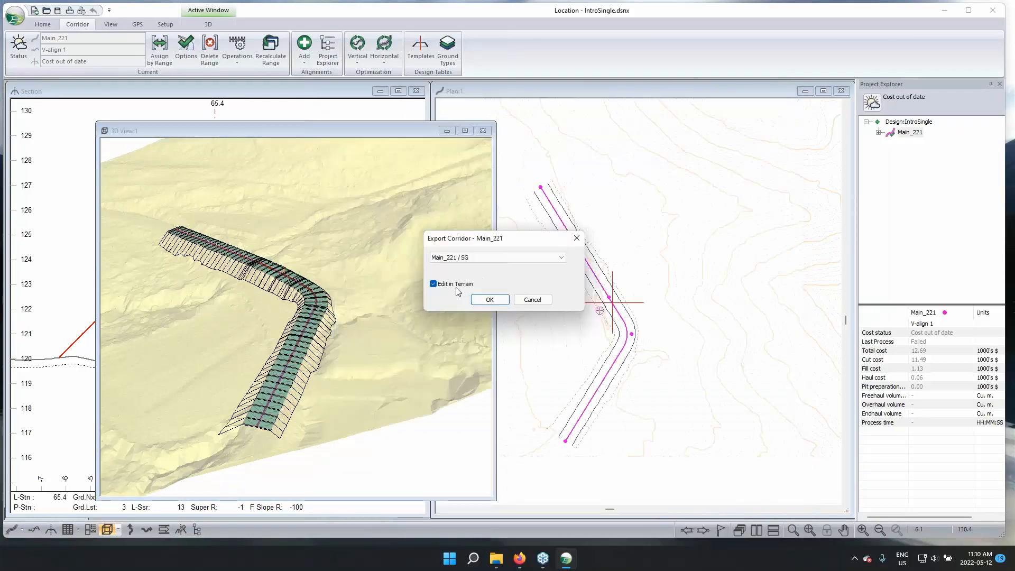
Export the Main_221 / SG surface with Edit in Terrain enabled
left_click(470, 257)
left_click(470, 258)
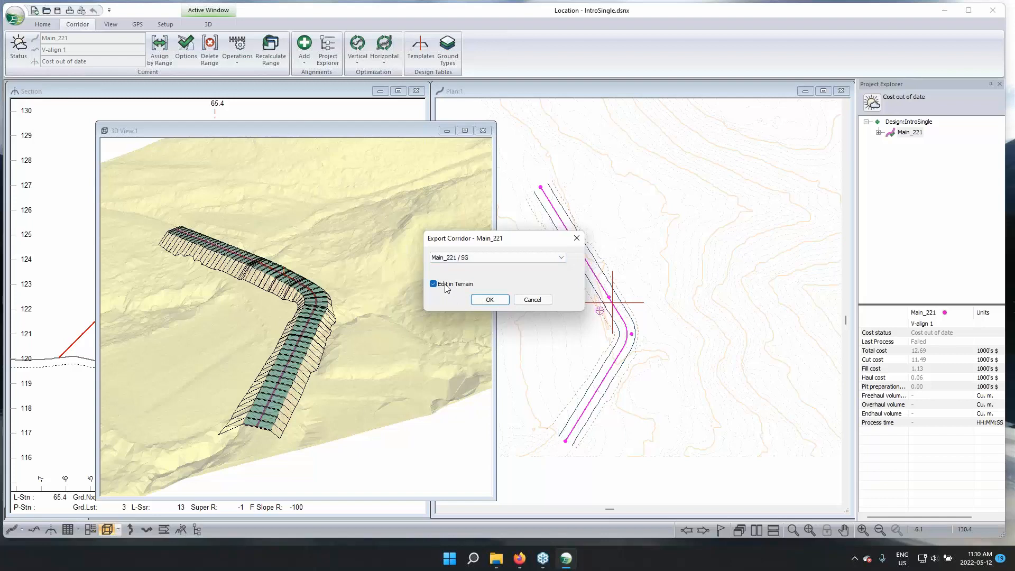
left_click(490, 302)
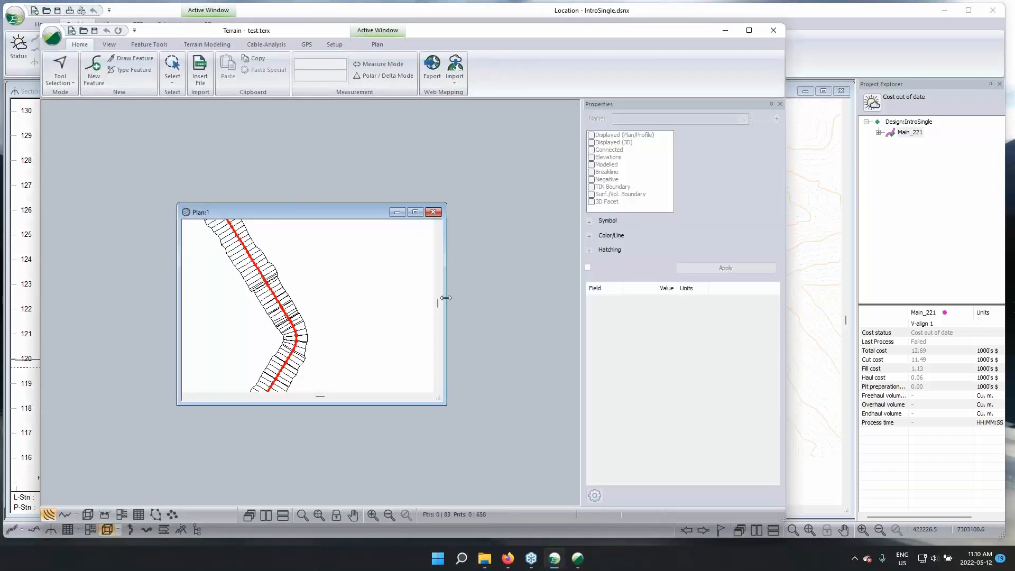
Inspect the exported test.terx surface in maximized plan and 3D views in Terrain, and close that program
double_click(315, 213)
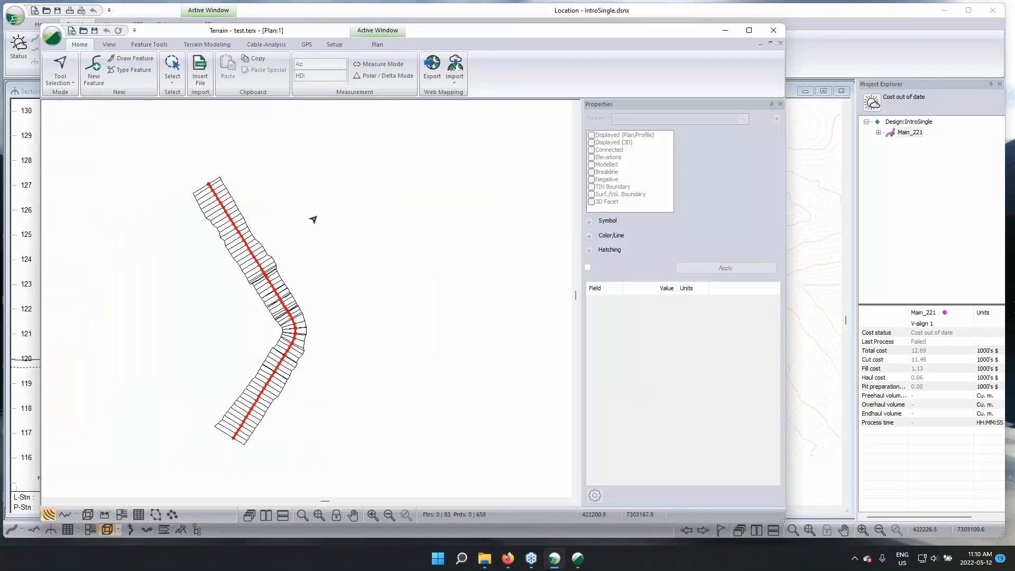
left_click(87, 515)
left_click_drag(265, 324, 292, 280)
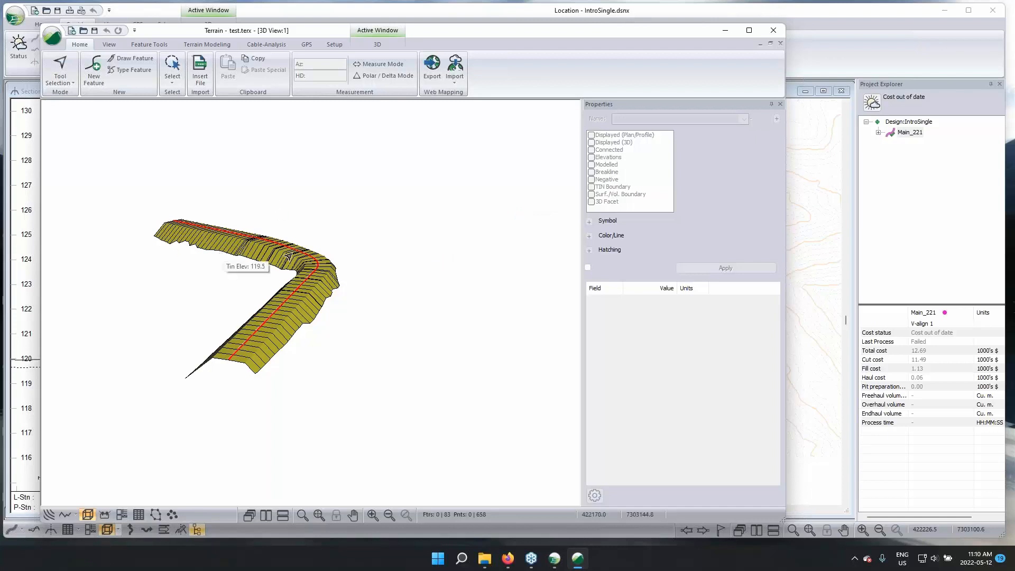
left_click_drag(372, 263, 383, 278)
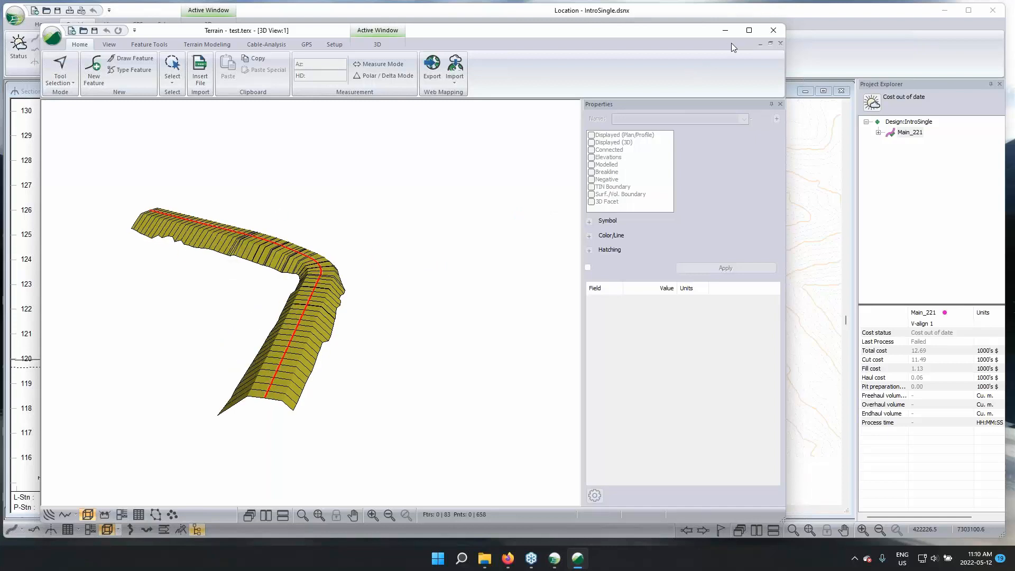
left_click(773, 31)
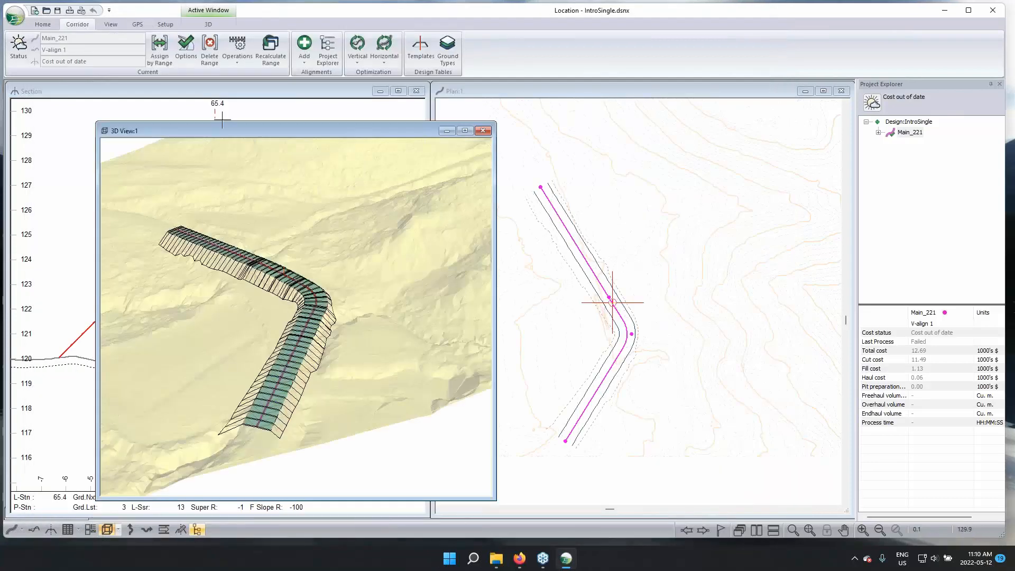
Shift the 3D view window slightly and save the design in LandXML (*.xml) format under the name IntroSingle
left_click_drag(236, 132, 256, 113)
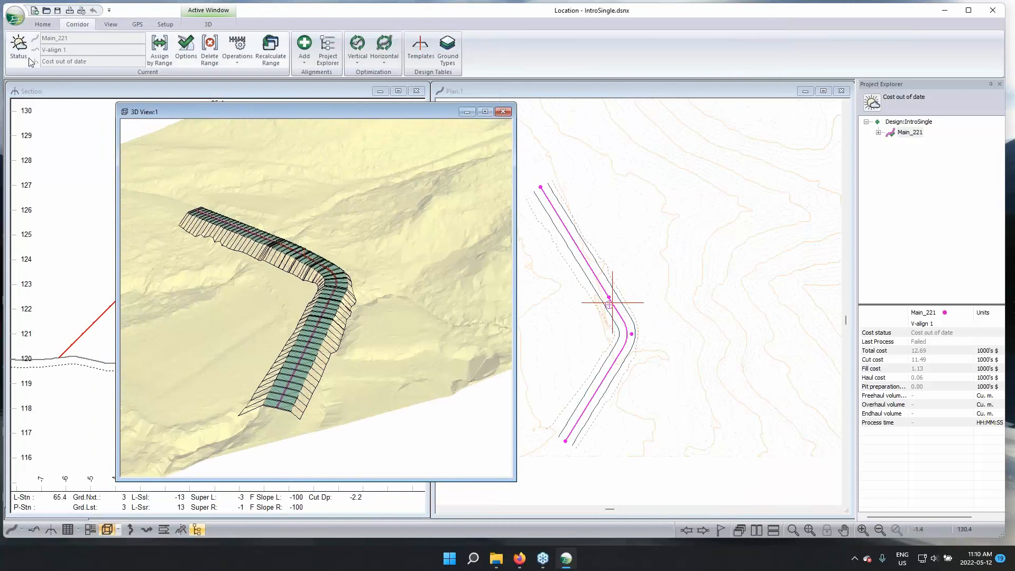
left_click(13, 16)
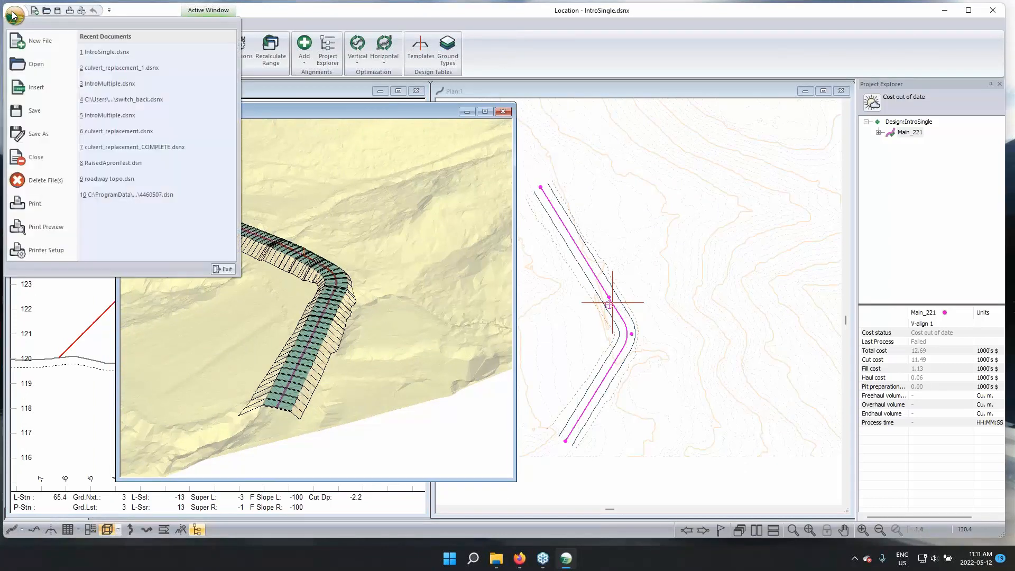
left_click(32, 132)
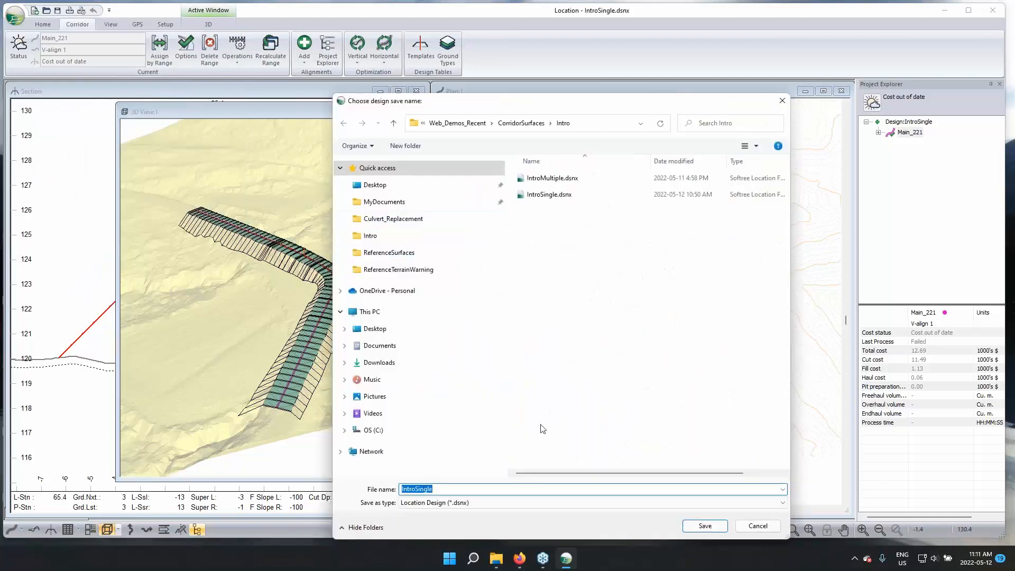
left_click(477, 507)
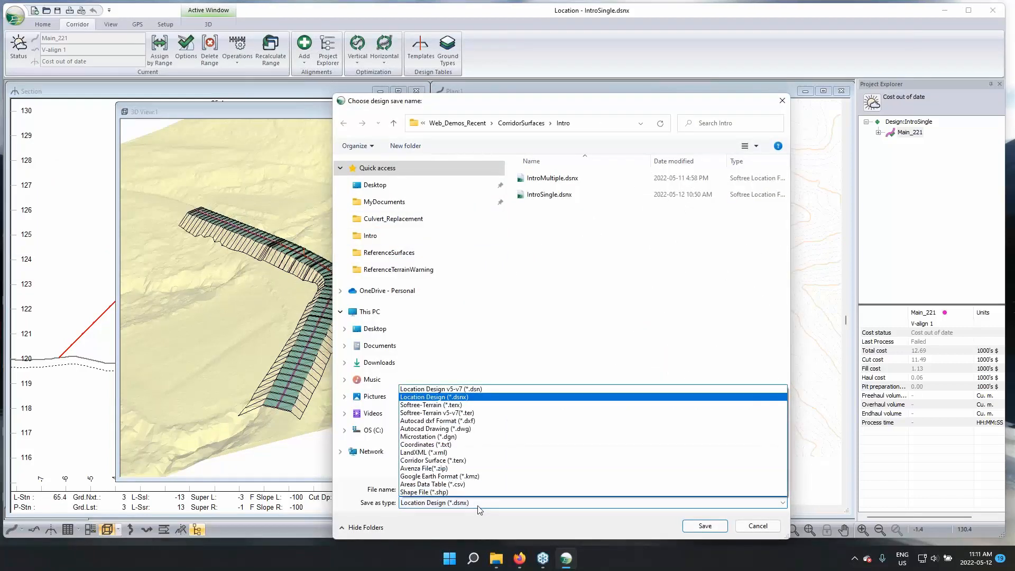
left_click(441, 454)
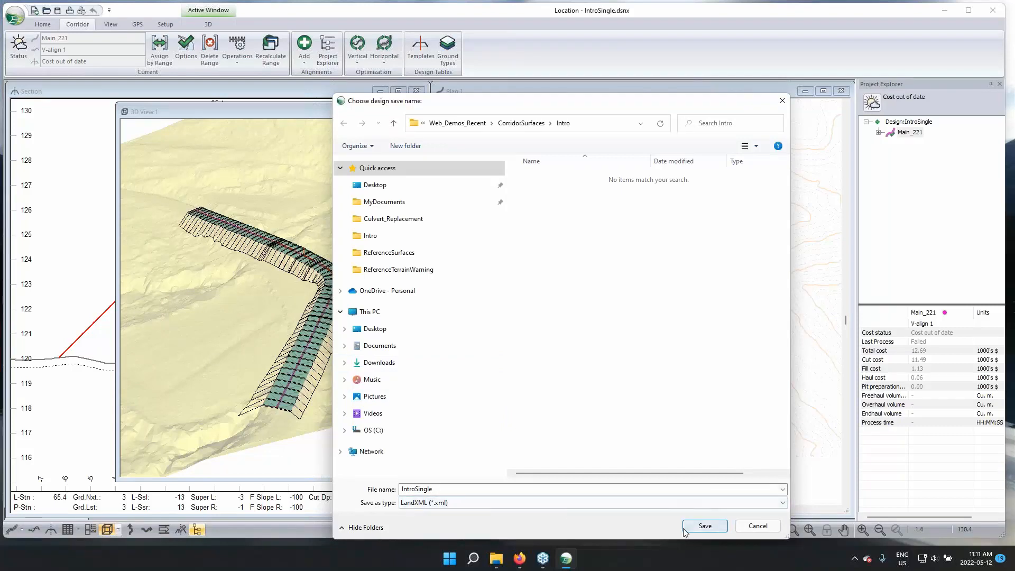
left_click(698, 528)
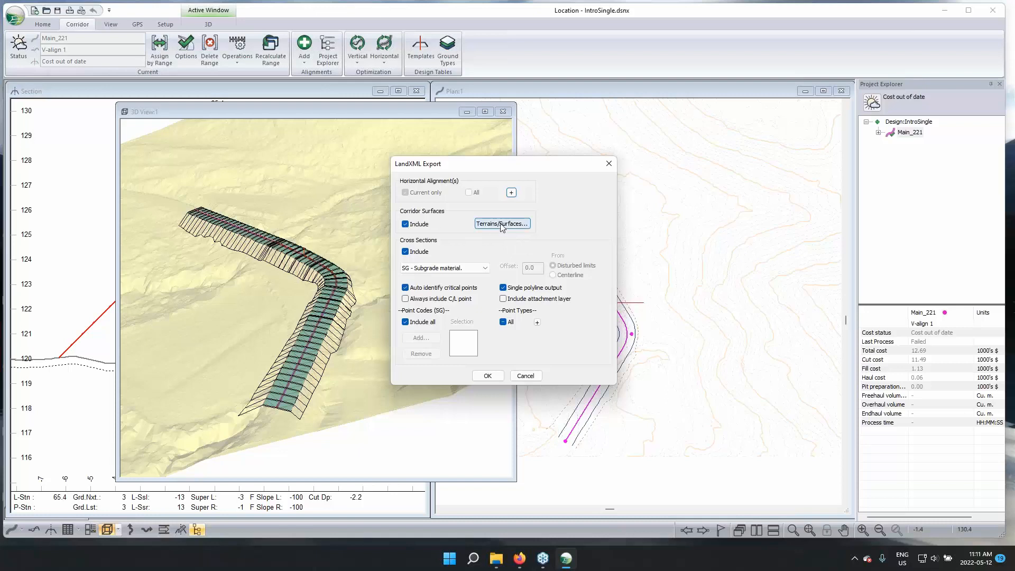
Review the reference surfaces selected for export and complete the LandXML export with corridor surfaces and SG - Subgrade material cross sections included
left_click(501, 224)
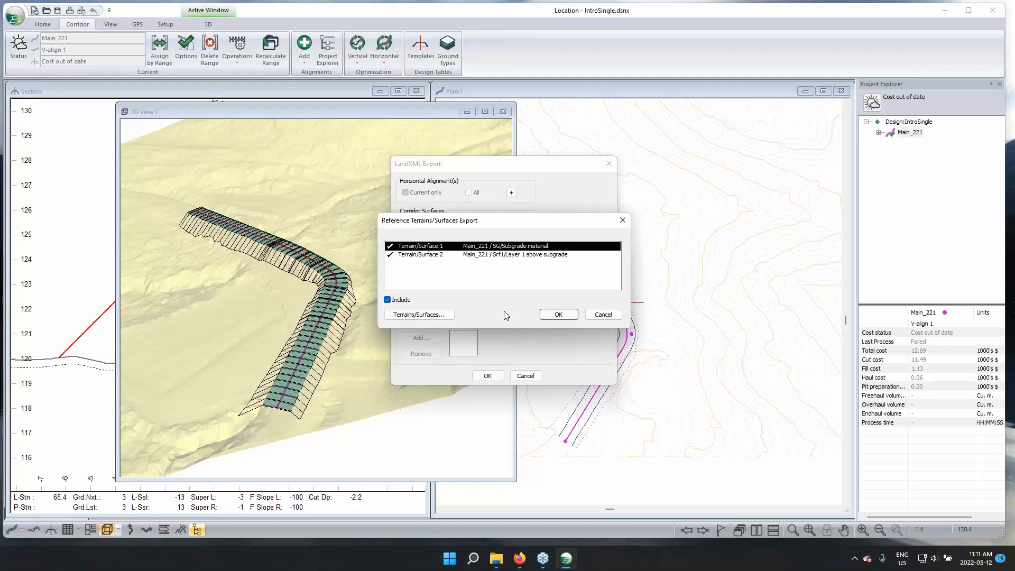
left_click(598, 315)
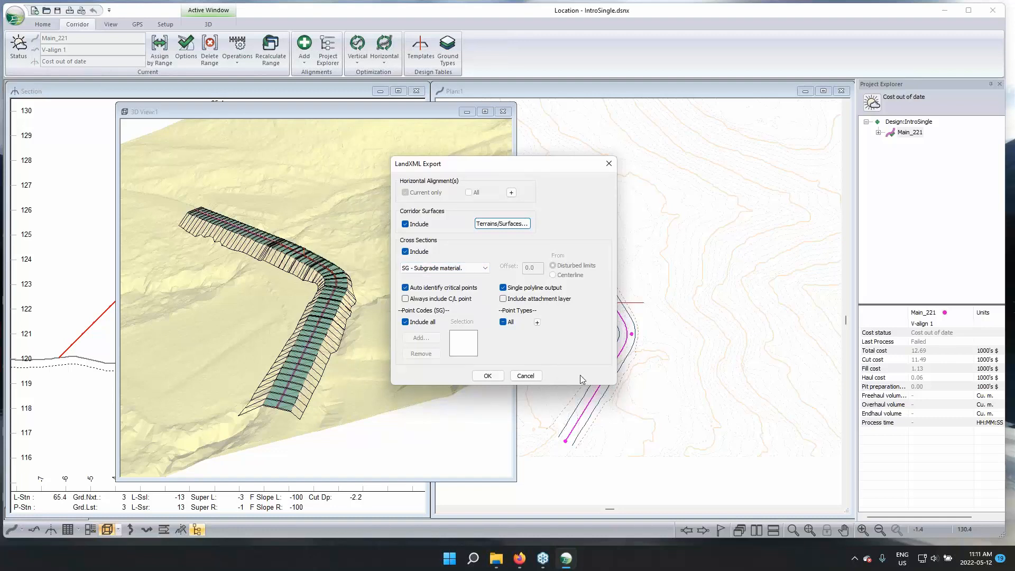
left_click(487, 376)
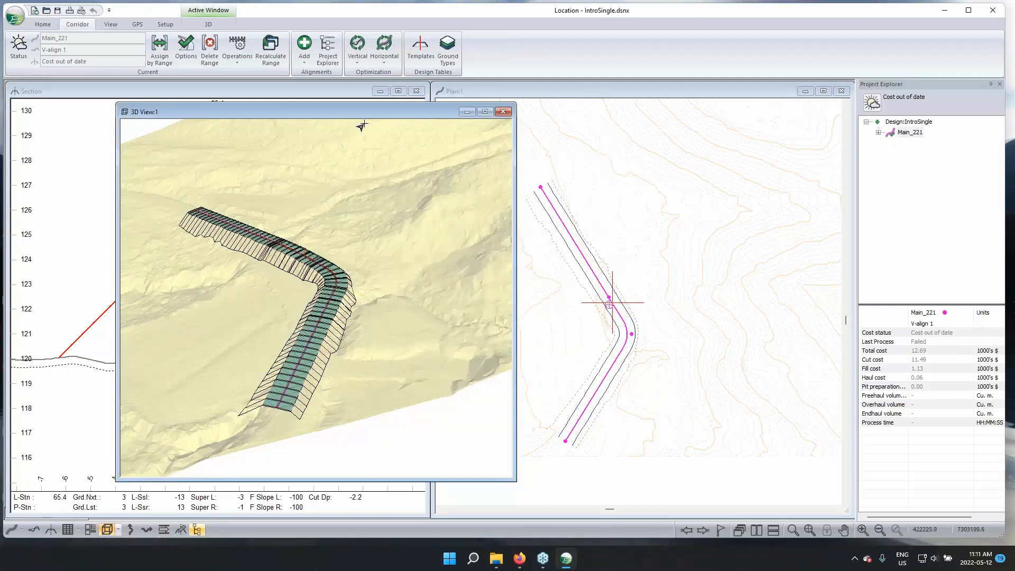
Check the terrain, subgrade and Layer 1 elevations along Main_221 in the 3D view, and minimize that view
mouse_move(361, 125)
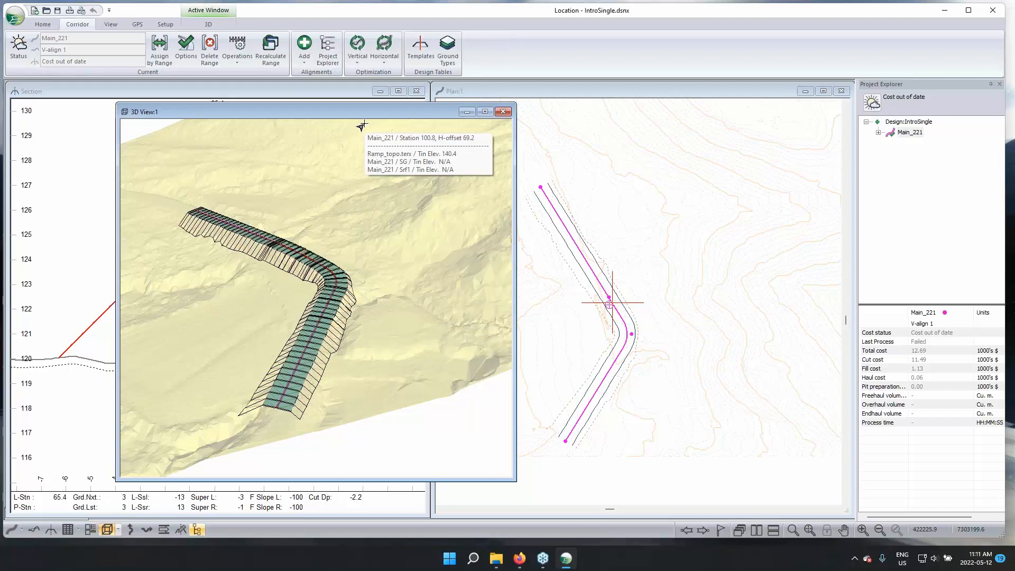
mouse_move(406, 313)
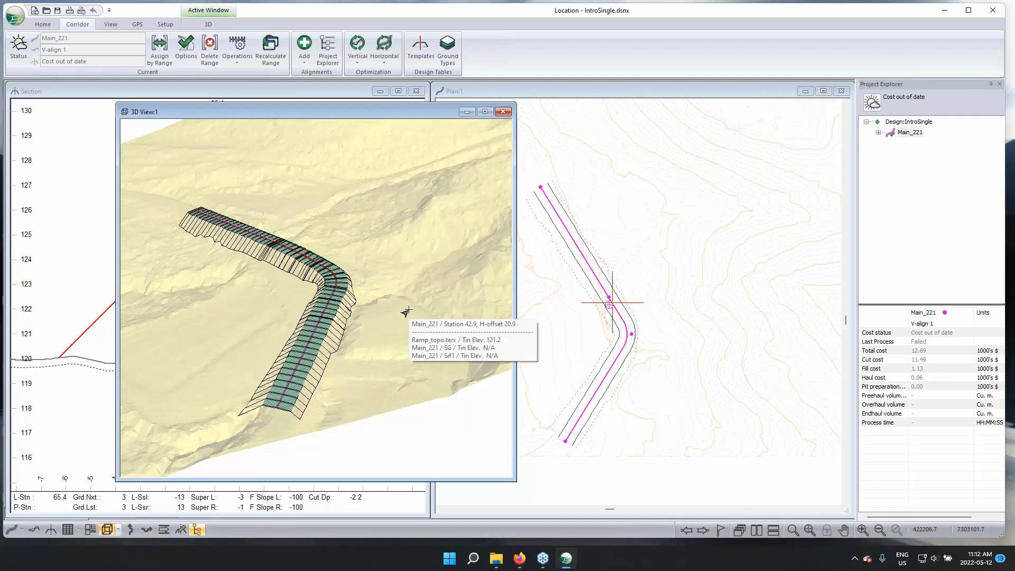
left_click_drag(394, 352, 364, 346)
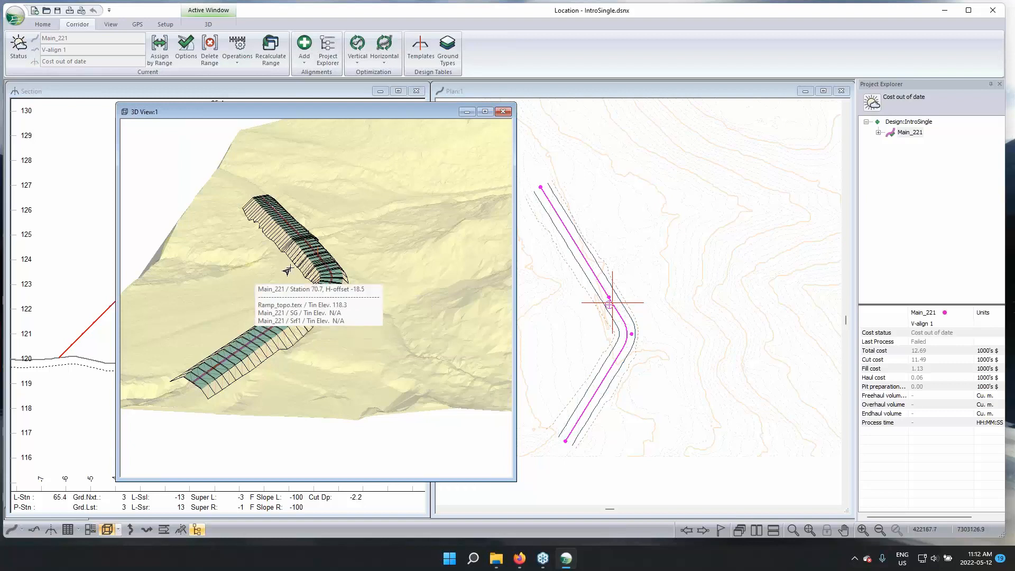
mouse_move(317, 263)
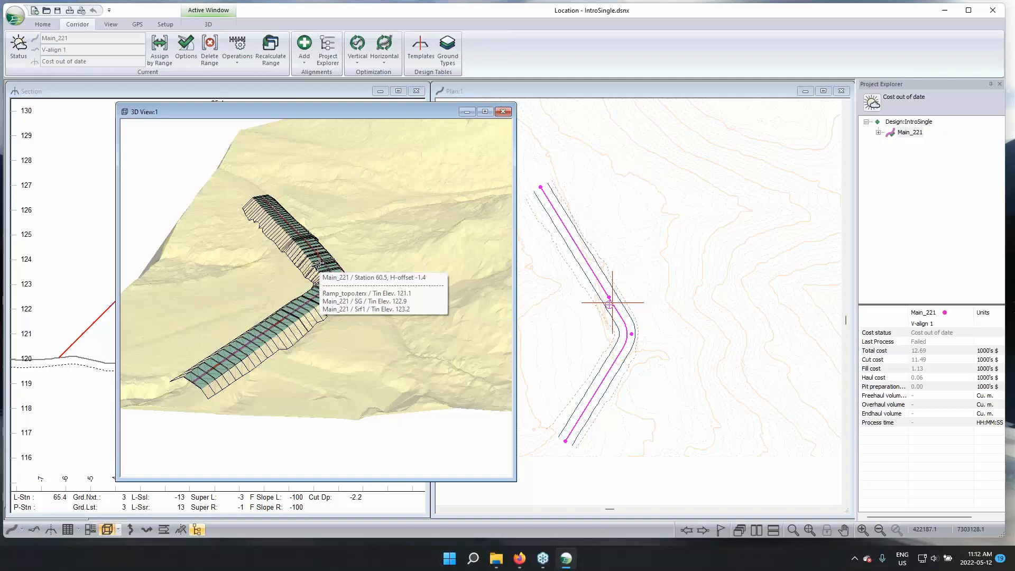
left_click_drag(230, 117, 380, 121)
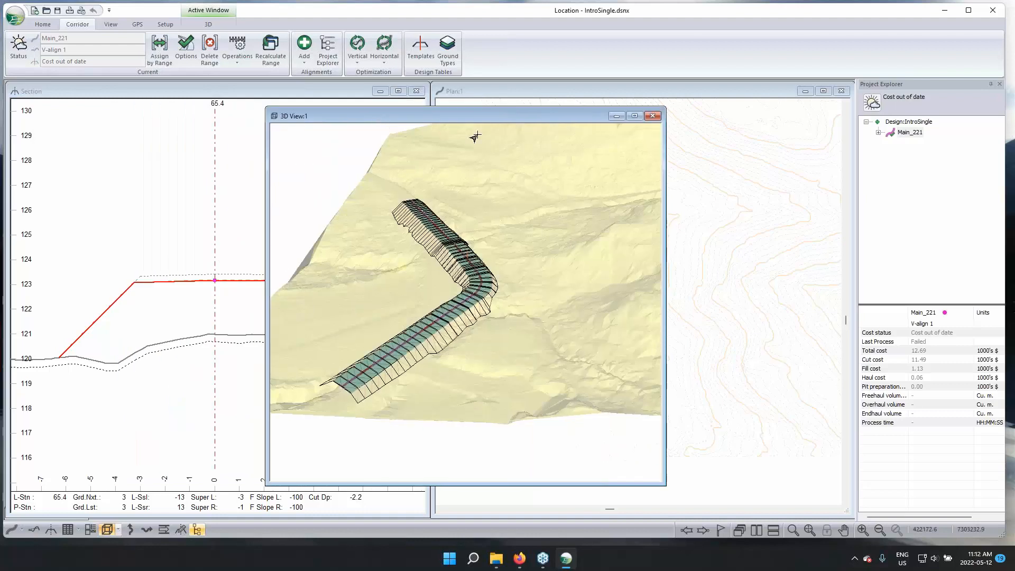
left_click(614, 115)
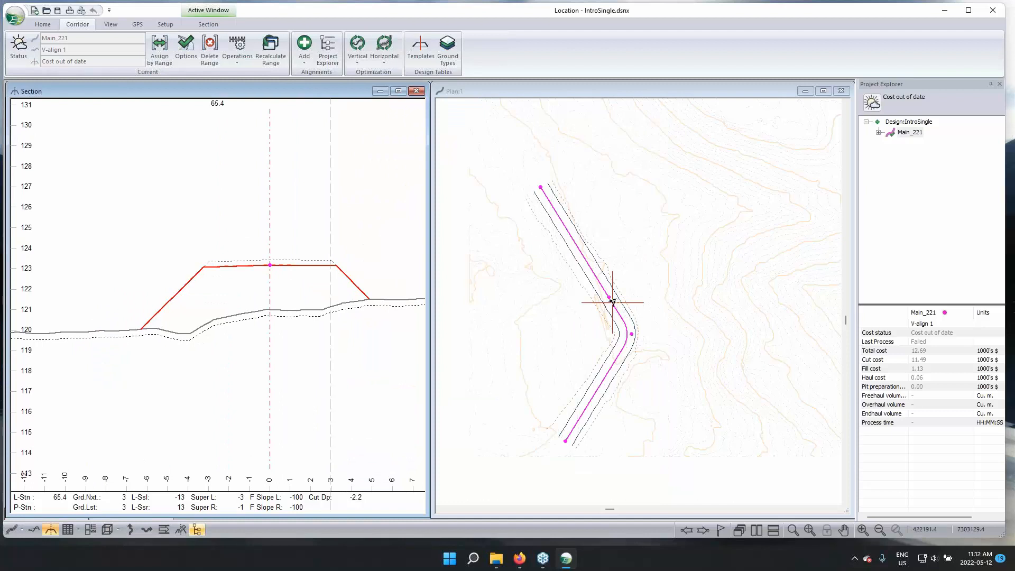
Set the line type of the Main_221 SG - Subgrade material reference surface to 34 - Dash (.9 mm) from the section window's display options
middle_click_drag(344, 228, 314, 230)
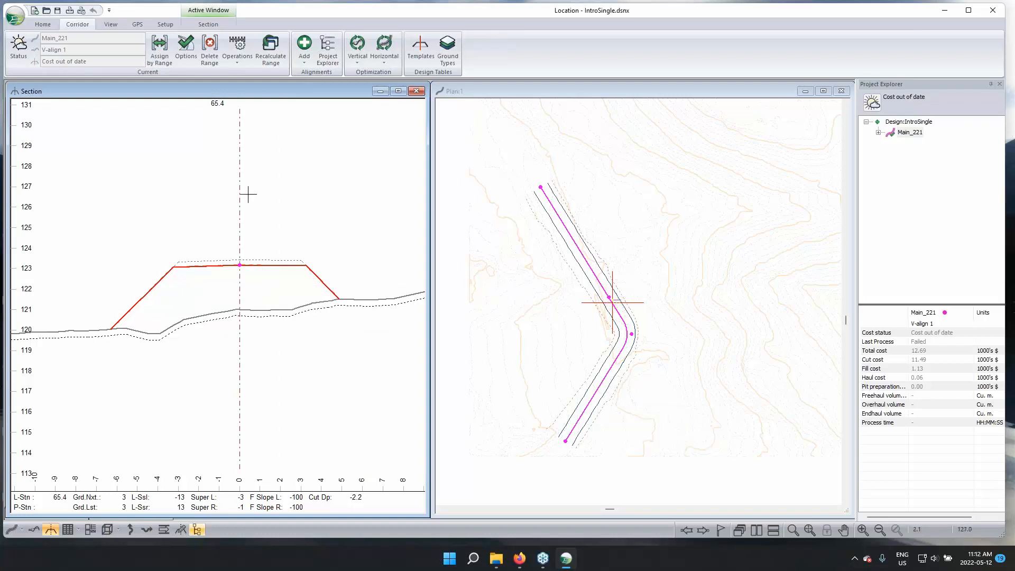
right_click(314, 198)
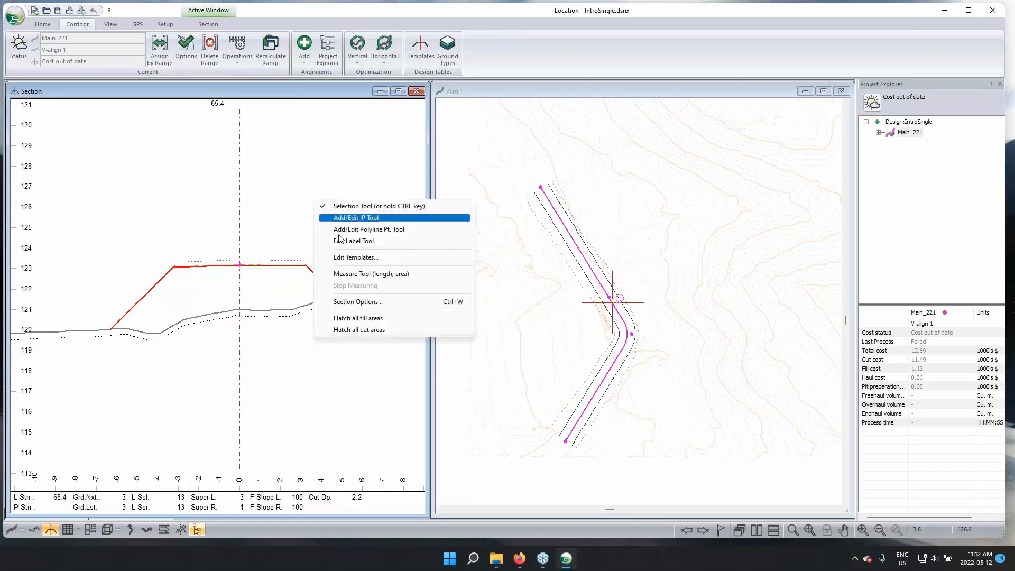
left_click(361, 300)
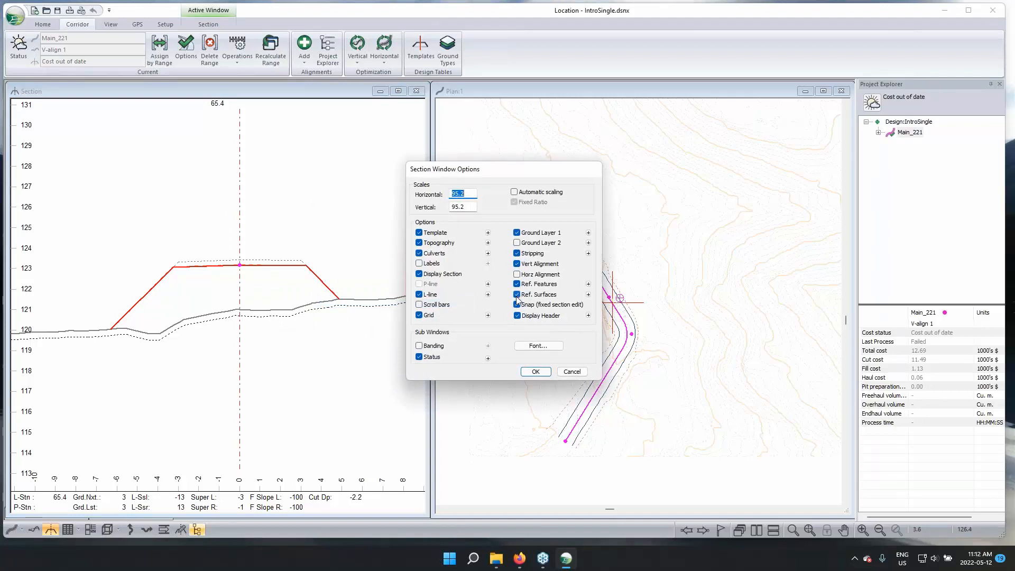
left_click(588, 294)
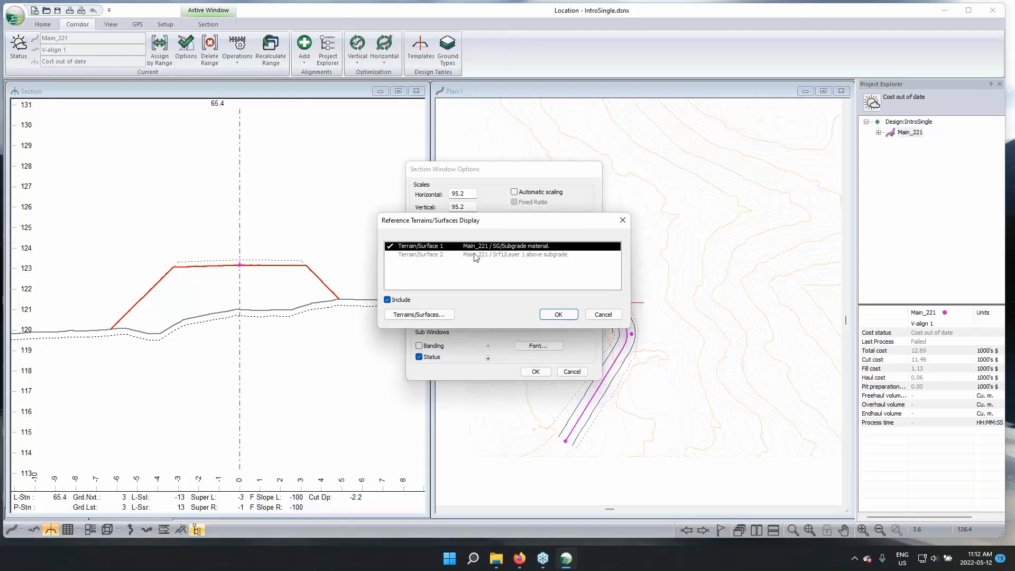
left_click(413, 315)
left_click(587, 323)
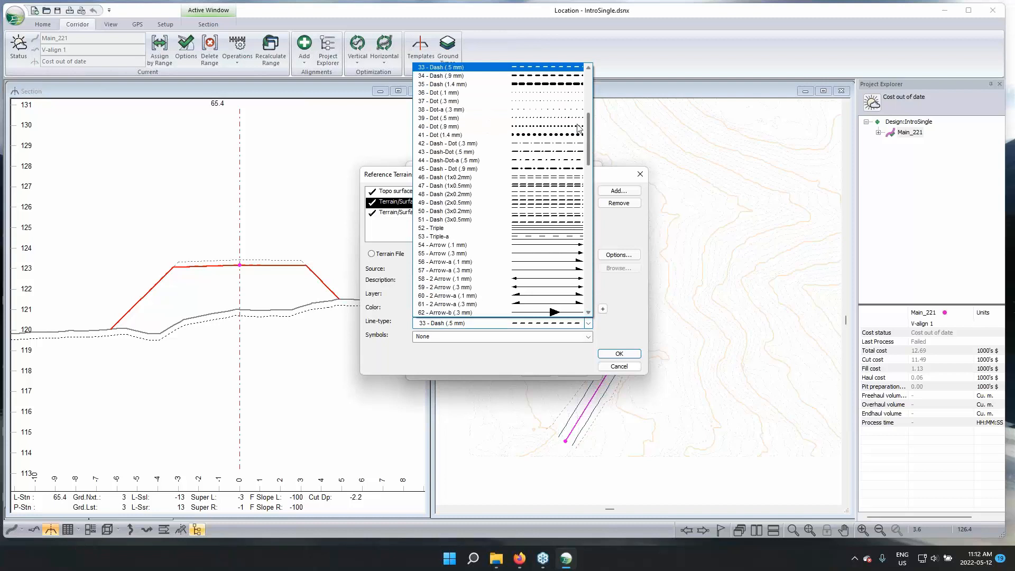
left_click(529, 76)
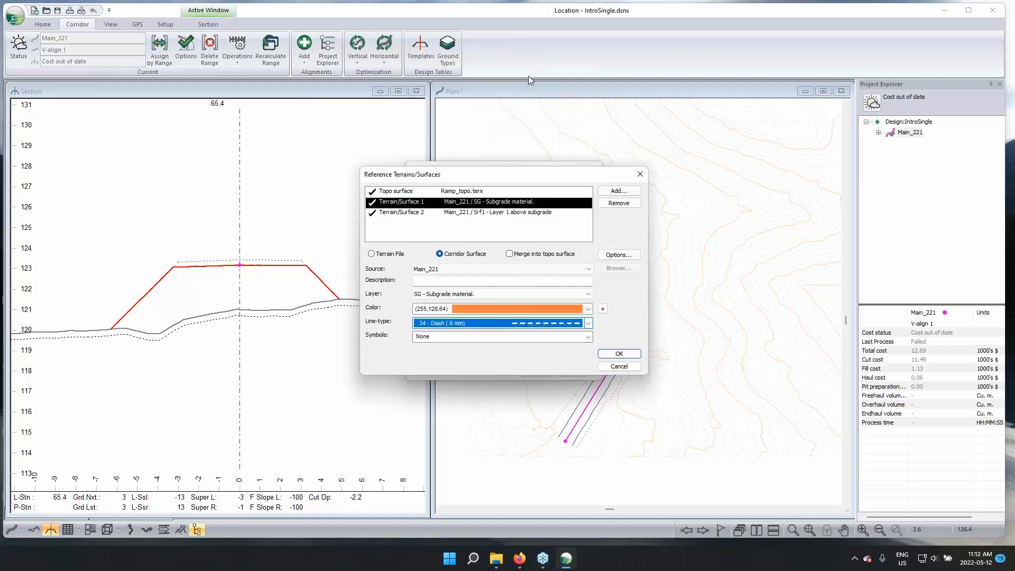
left_click(619, 353)
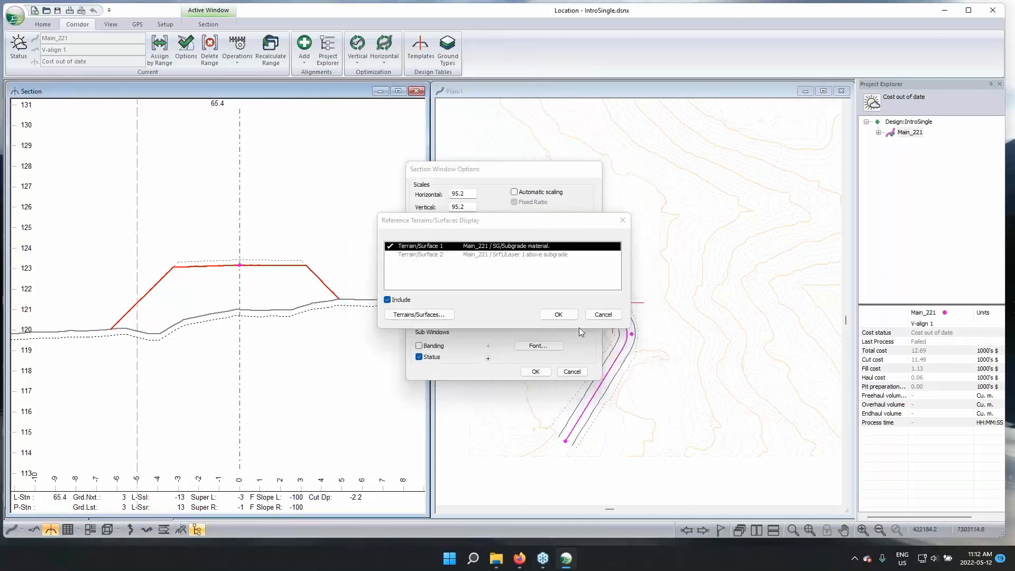
left_click(559, 314)
left_click(537, 371)
left_click(532, 311)
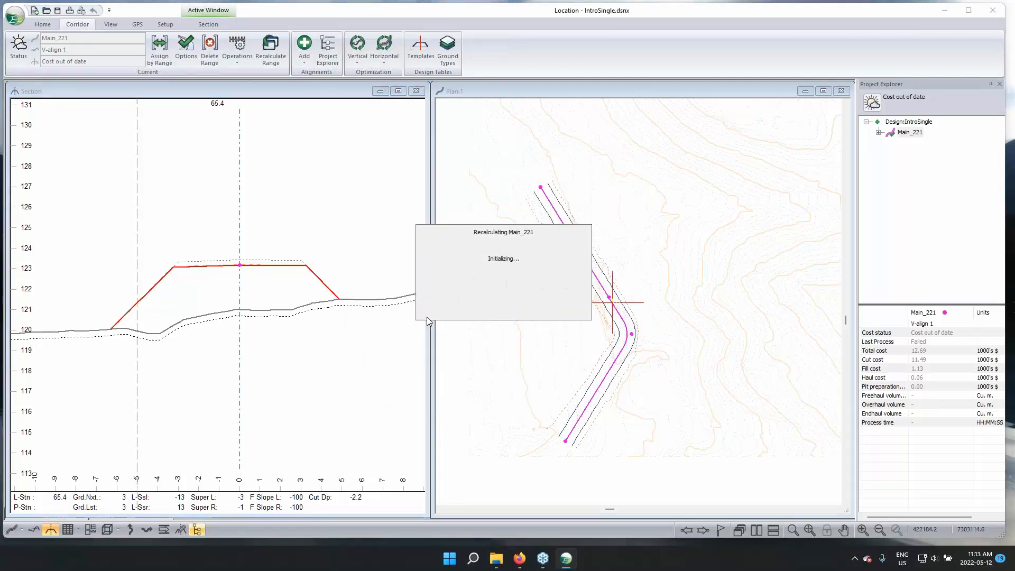
Examine the subgrade and Layer 1 surfaces in the Main_221 cross sections at stations 65.4 and 24.0
scroll(143, 284, "up", 3)
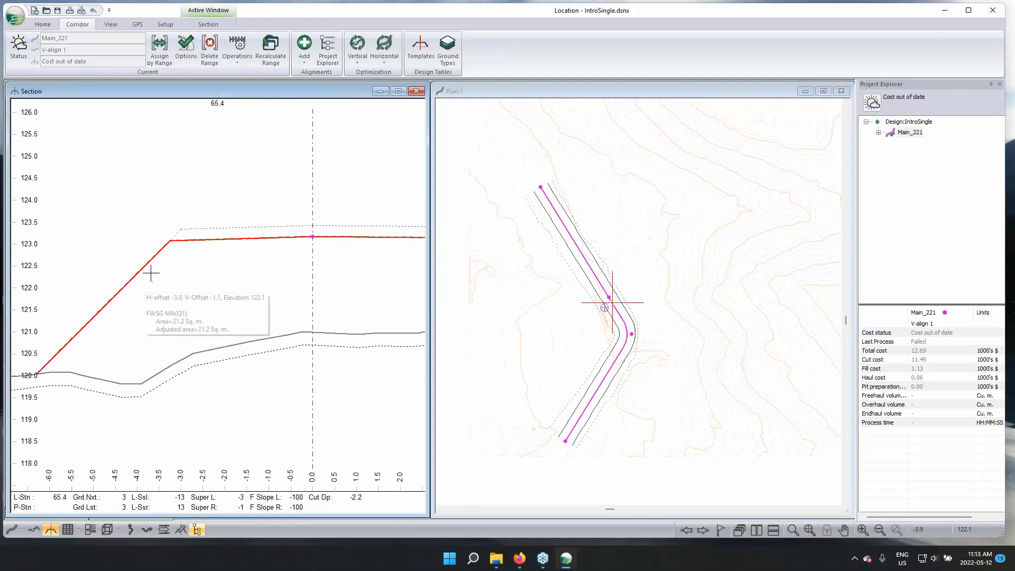
scroll(194, 179, "down", 3)
middle_click_drag(304, 209, 236, 244)
scroll(233, 207, "down", 2)
scroll(233, 207, "down", 1)
middle_click_drag(233, 206, 242, 240)
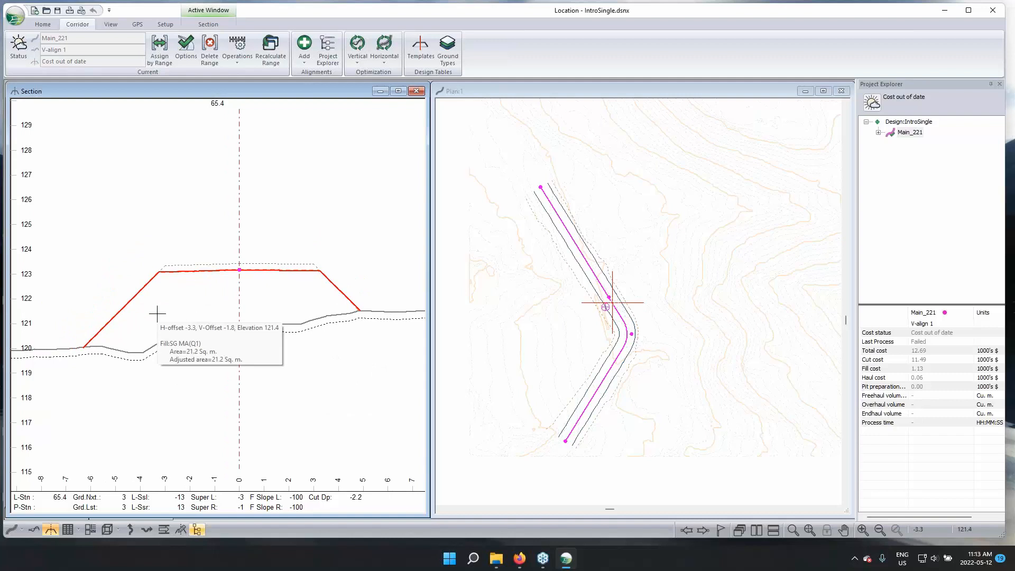
left_click(573, 261)
left_click(593, 392)
middle_click_drag(364, 334, 345, 291)
scroll(297, 264, "down", 1)
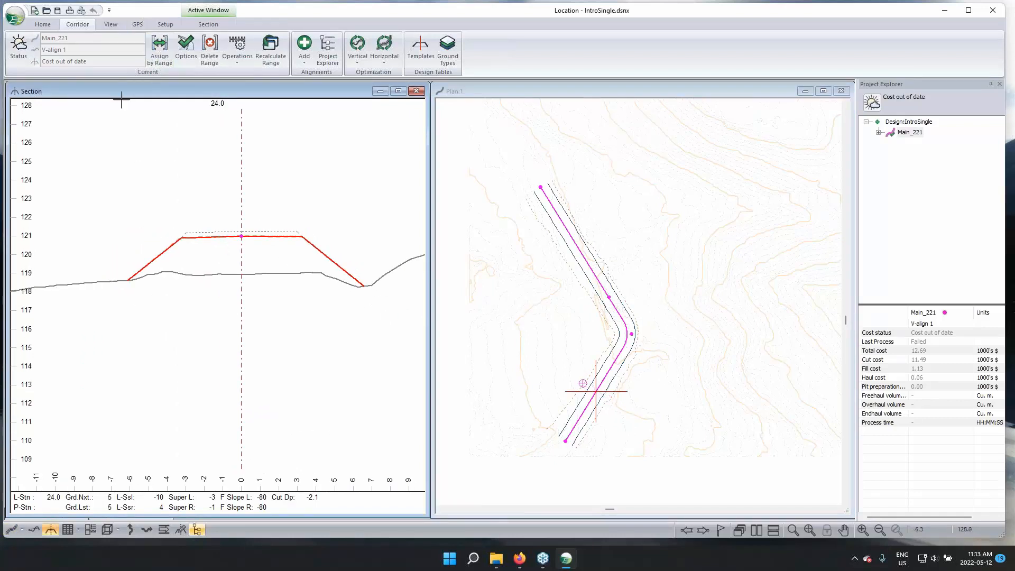
left_click(16, 19)
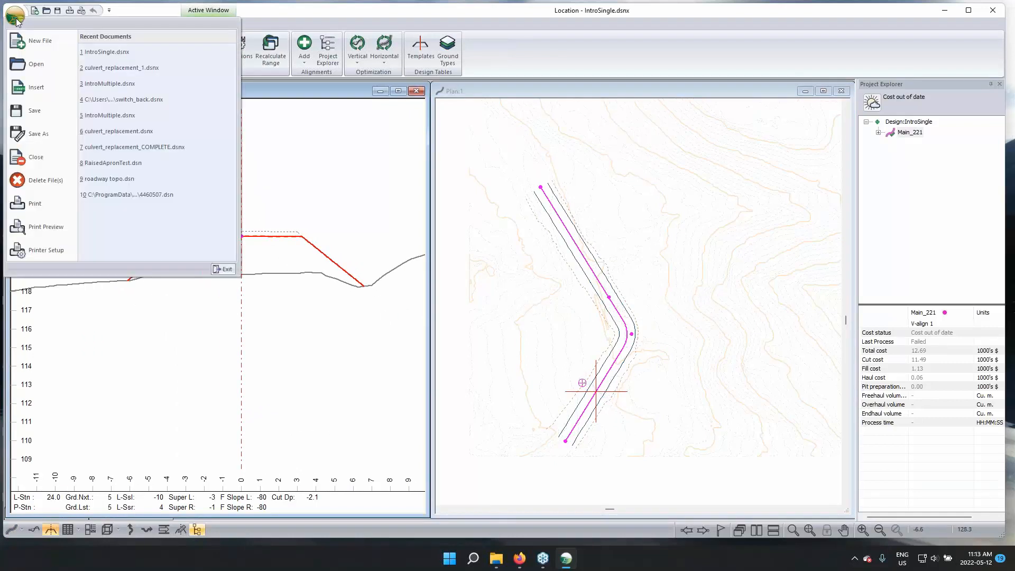
left_click(33, 63)
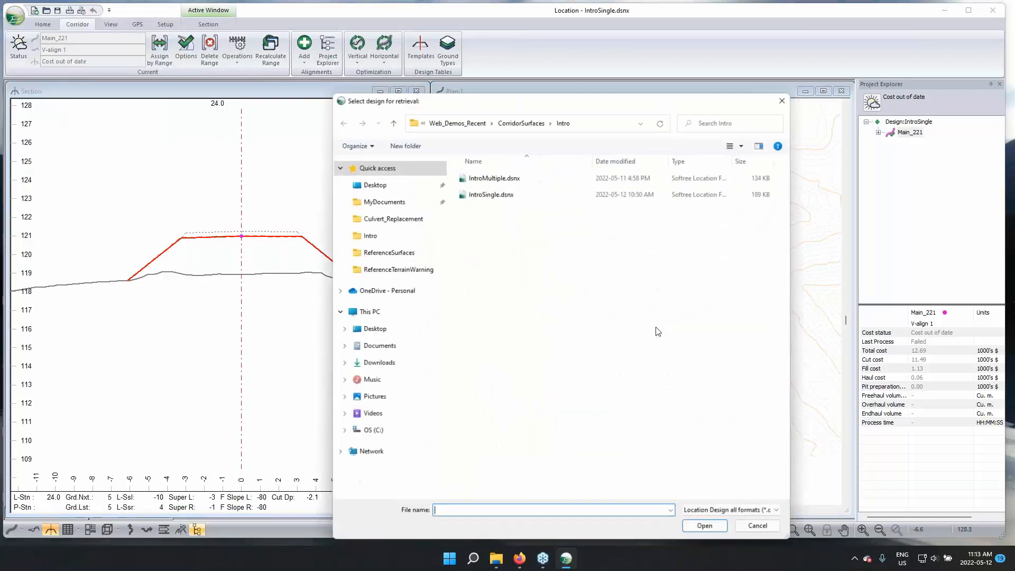
left_click(537, 130)
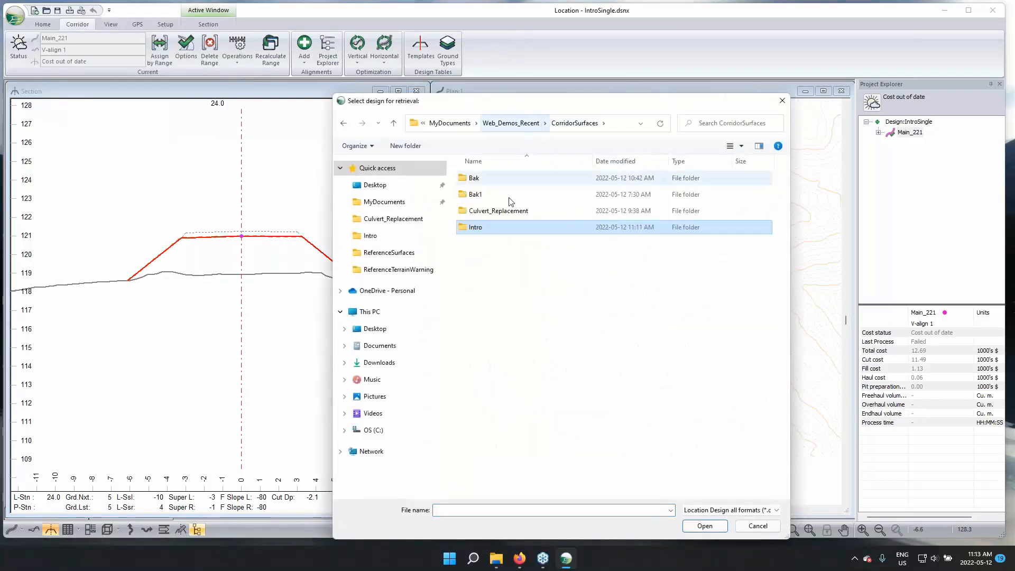
left_click(644, 333)
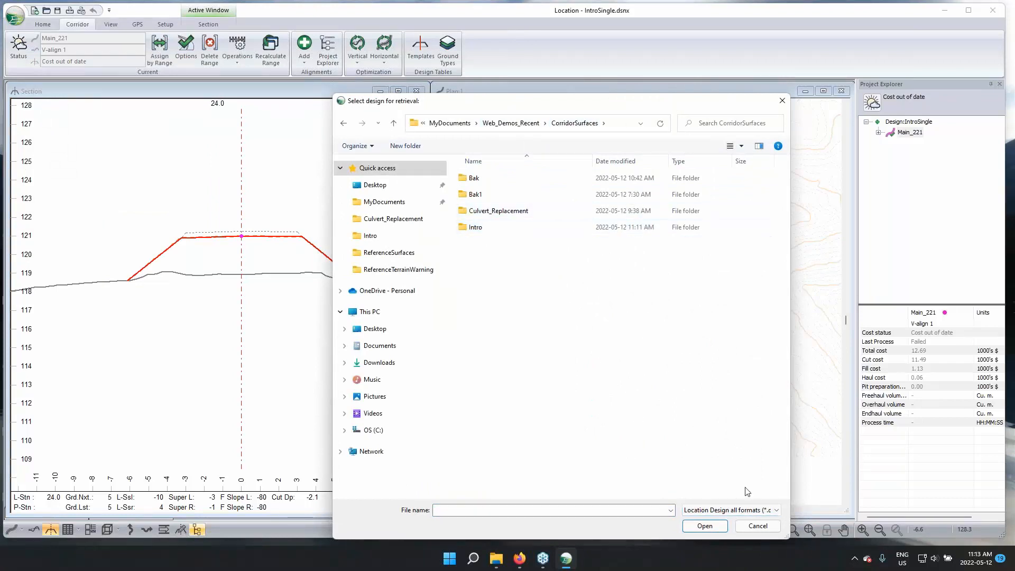
left_click(755, 529)
Open the recent design switch_back.dsnx without saving the changes to IntroSingle.dsnx
left_click(15, 16)
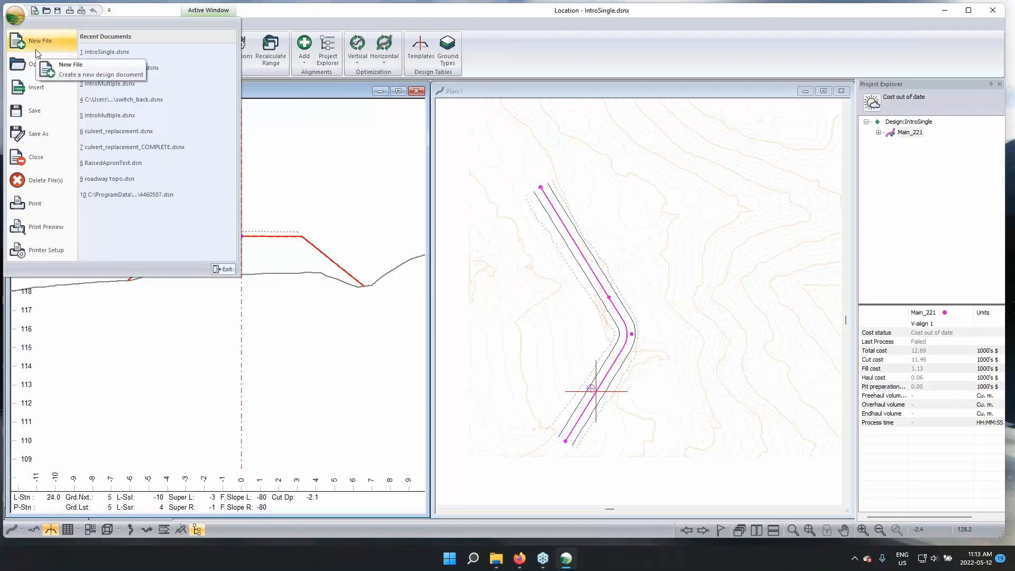
left_click(131, 102)
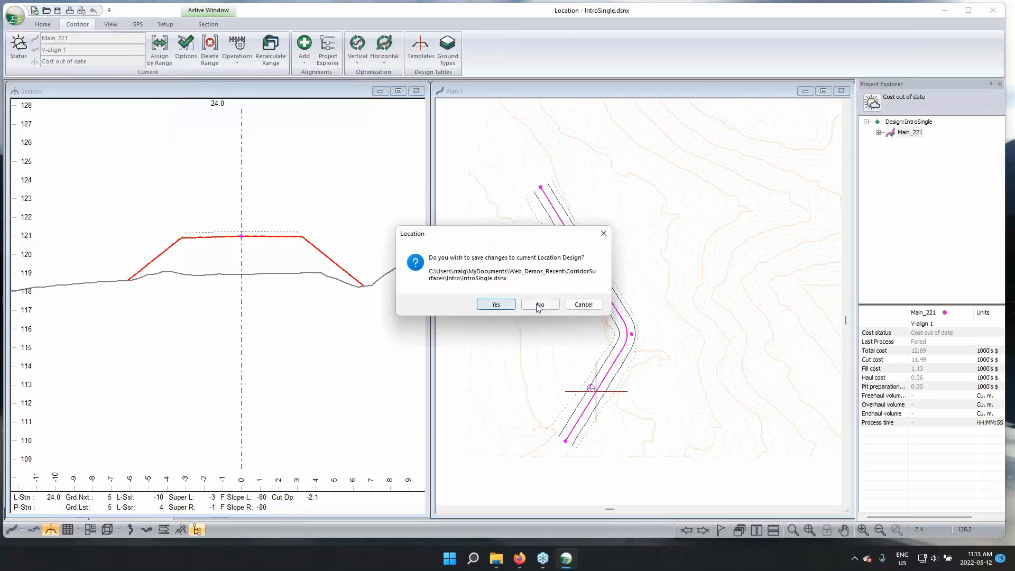
left_click(528, 307)
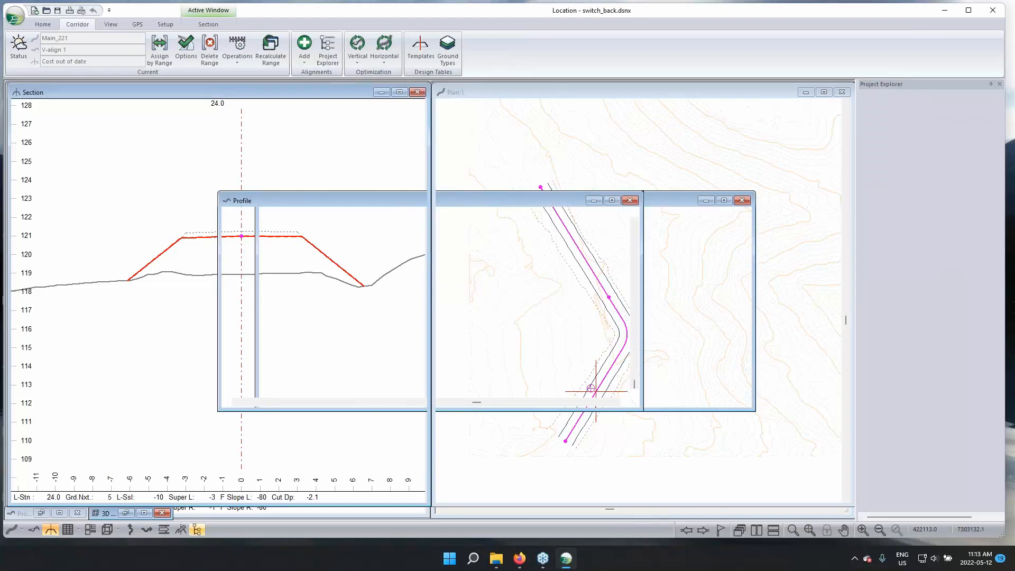
left_click(561, 323)
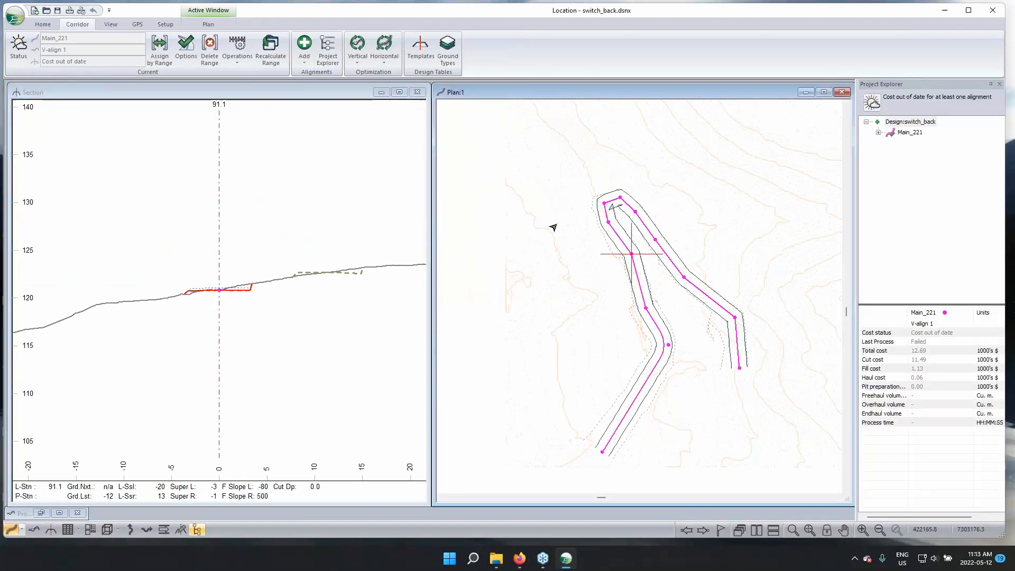
Inspect the switchback corridor in a repositioned 3D view, and minimize that view
left_click(300, 251)
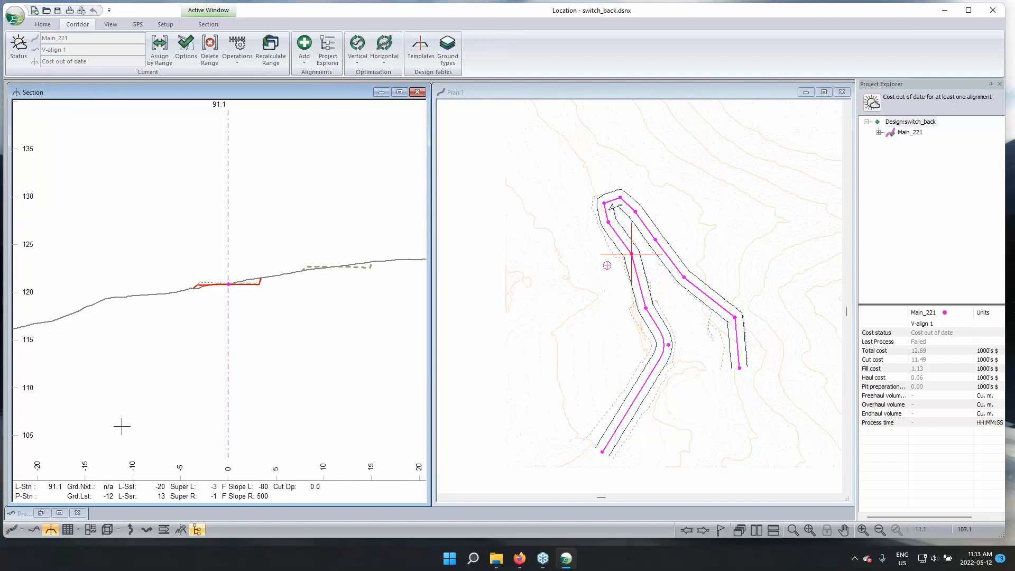
left_click(107, 529)
left_click_drag(412, 336, 429, 334)
left_click_drag(462, 148, 291, 209)
left_click_drag(266, 356, 287, 310)
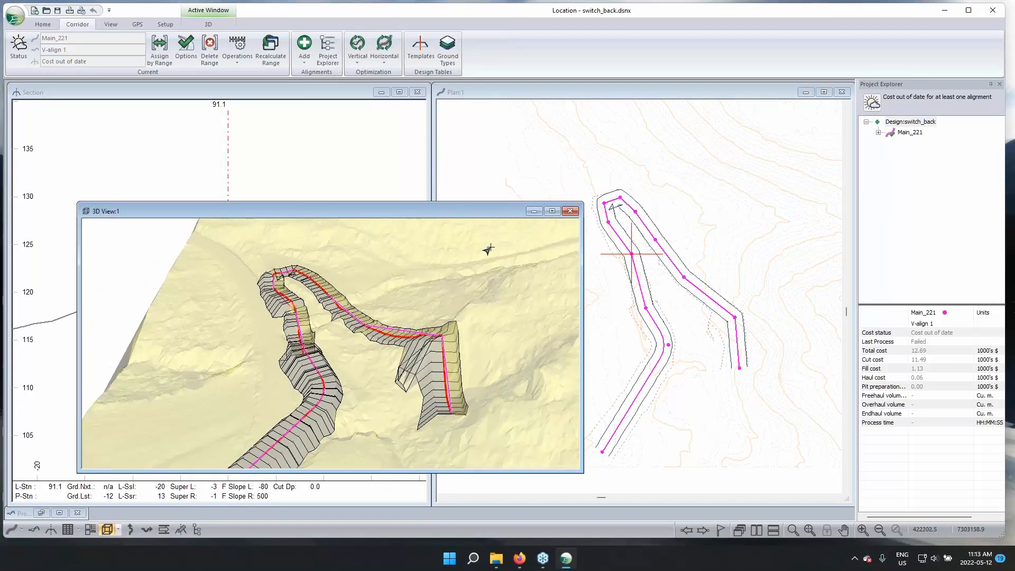
left_click(534, 212)
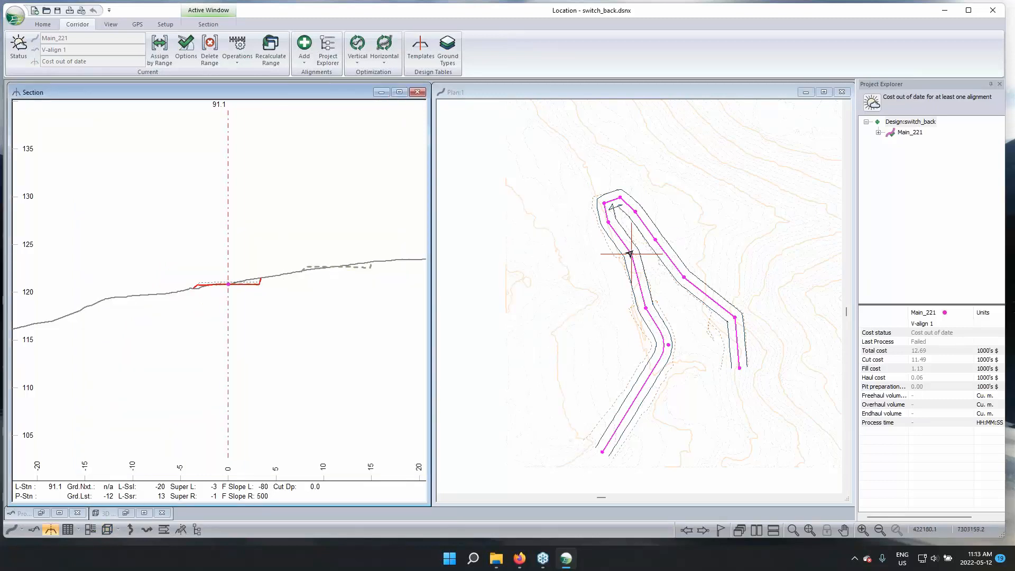
Examine how the neighbouring switchback leg's surface shows in the cross sections at stations 91.1 and 108.0
mouse_move(629, 256)
scroll(333, 273, "up", 2)
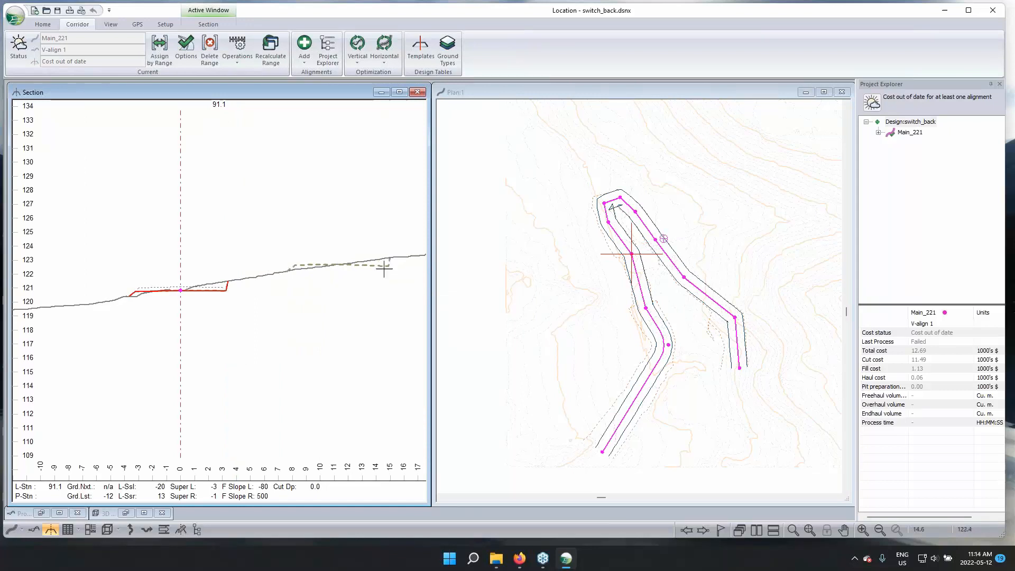
middle_click_drag(333, 311, 337, 338)
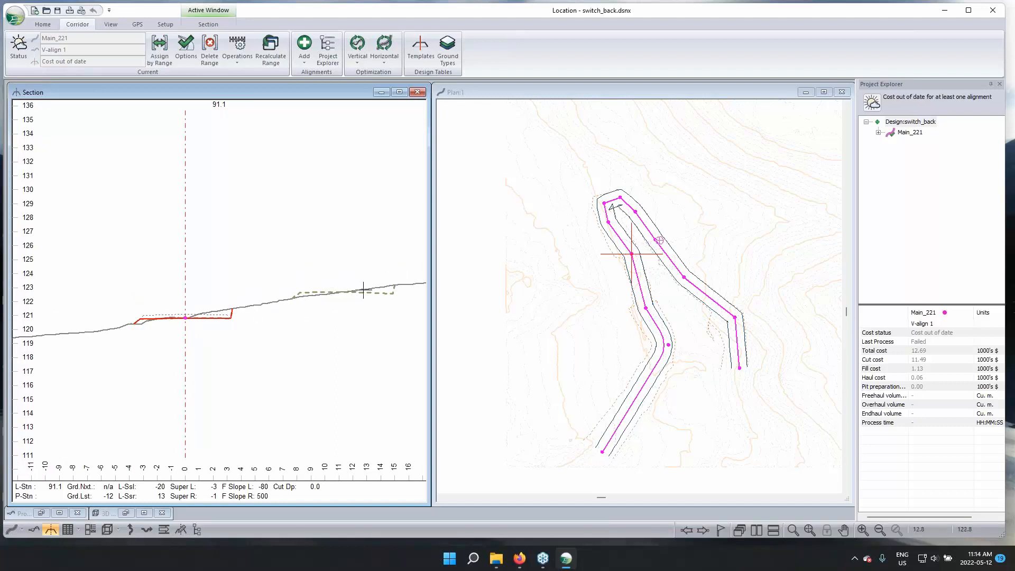
mouse_move(363, 289)
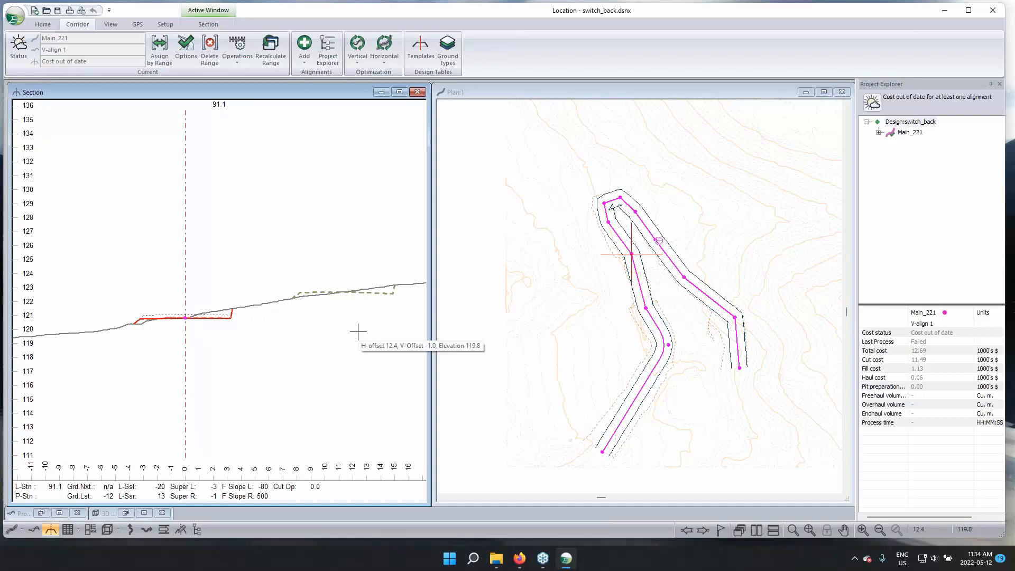
left_click(605, 221)
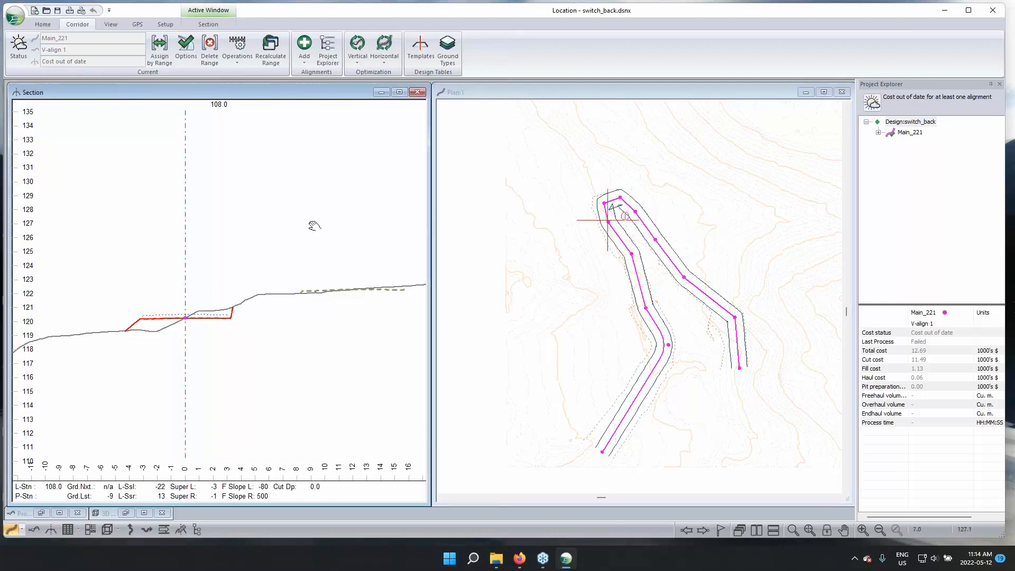
middle_click_drag(315, 225, 287, 203)
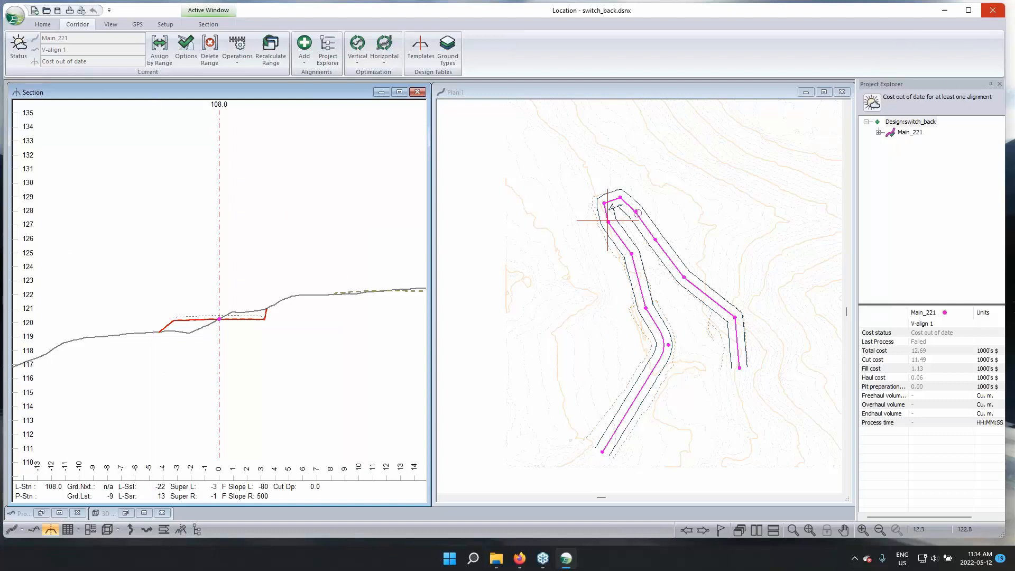
Close the switchback design and open IntroMultiple.dsnx from the Intro folder, showing both alignments in its 3D view
left_click(991, 12)
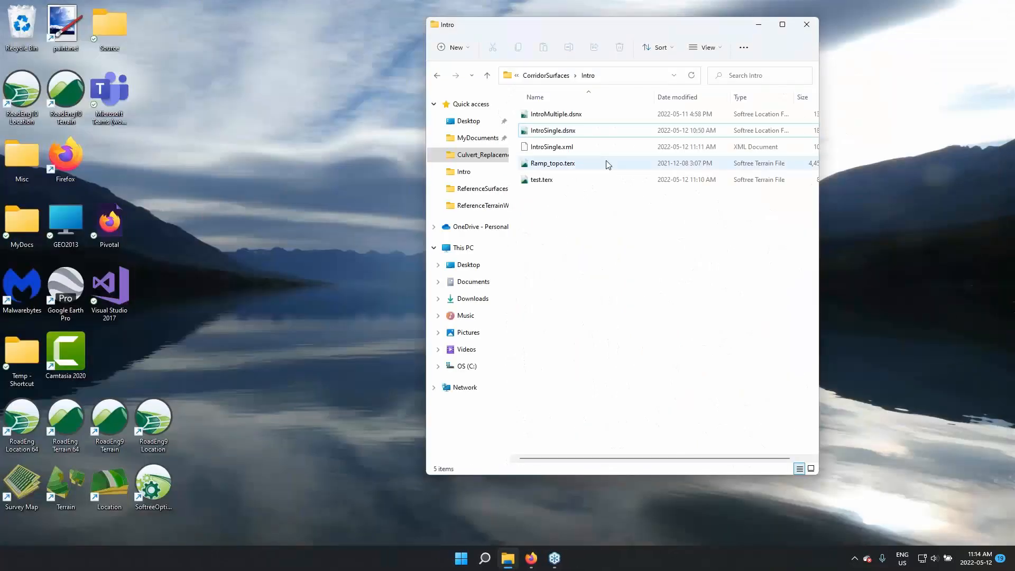
left_click(561, 119)
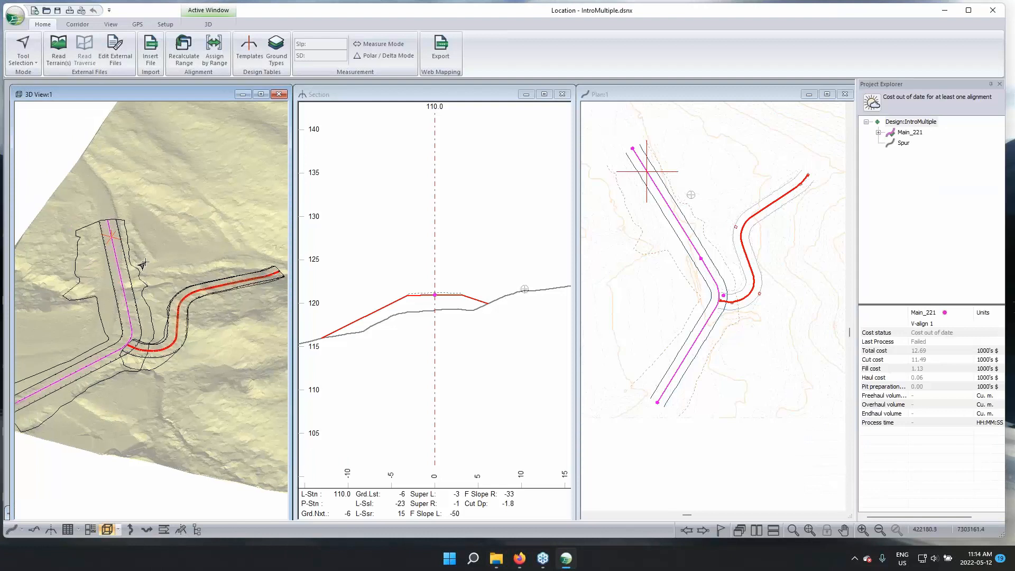
scroll(144, 263, "down", 1)
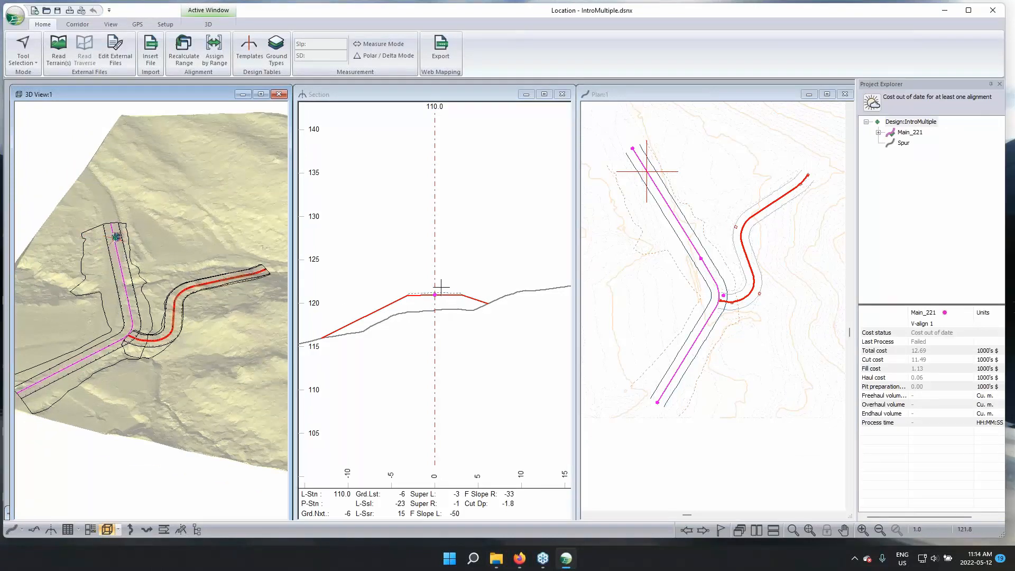
Add Main_221's corridor surface as a reference surface of the Main_221 alignment, using the layer SG - Subgrade material
left_click_drag(155, 296, 182, 280)
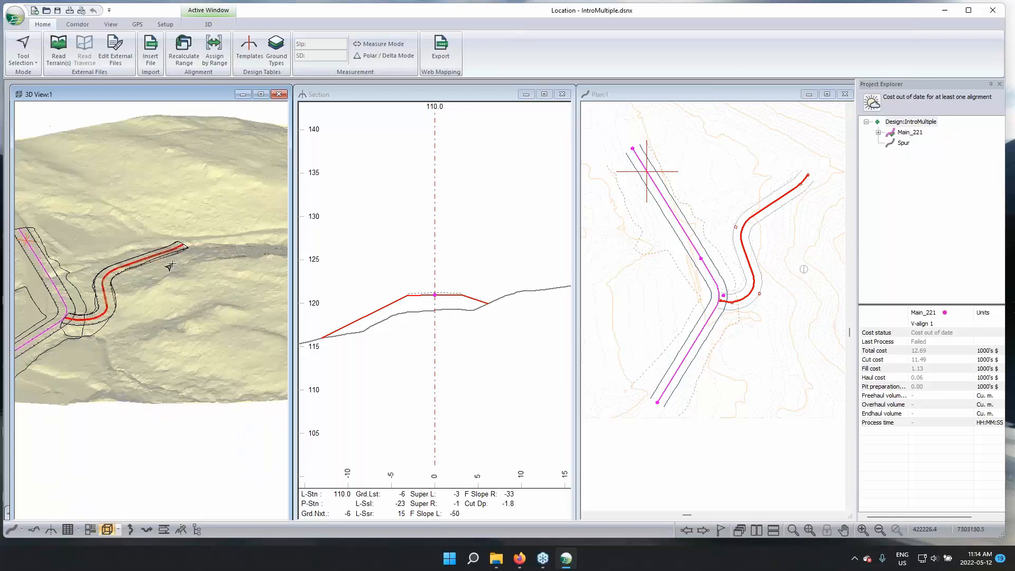
middle_click_drag(159, 205, 229, 217)
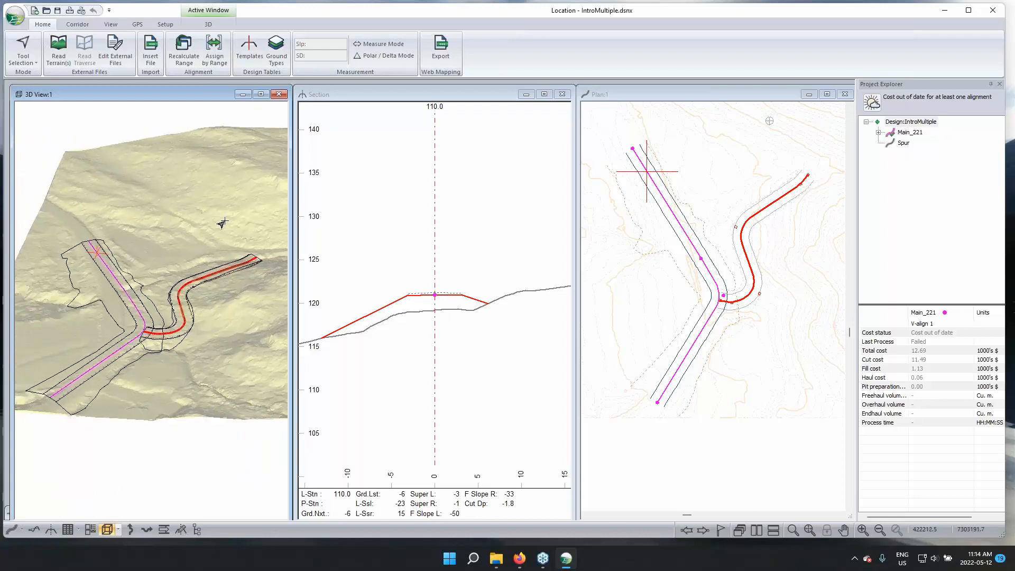
left_click(340, 97)
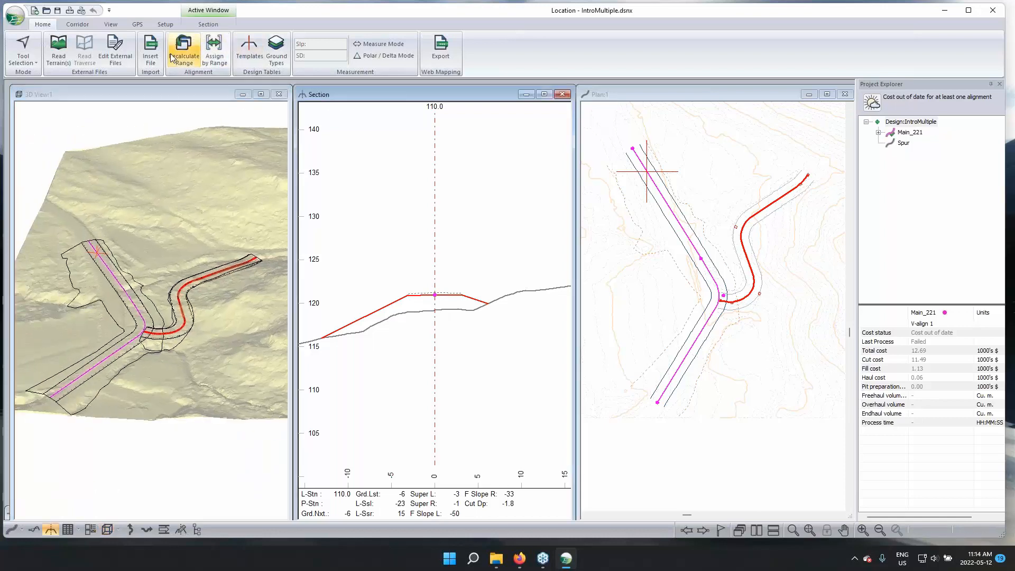
left_click(906, 132)
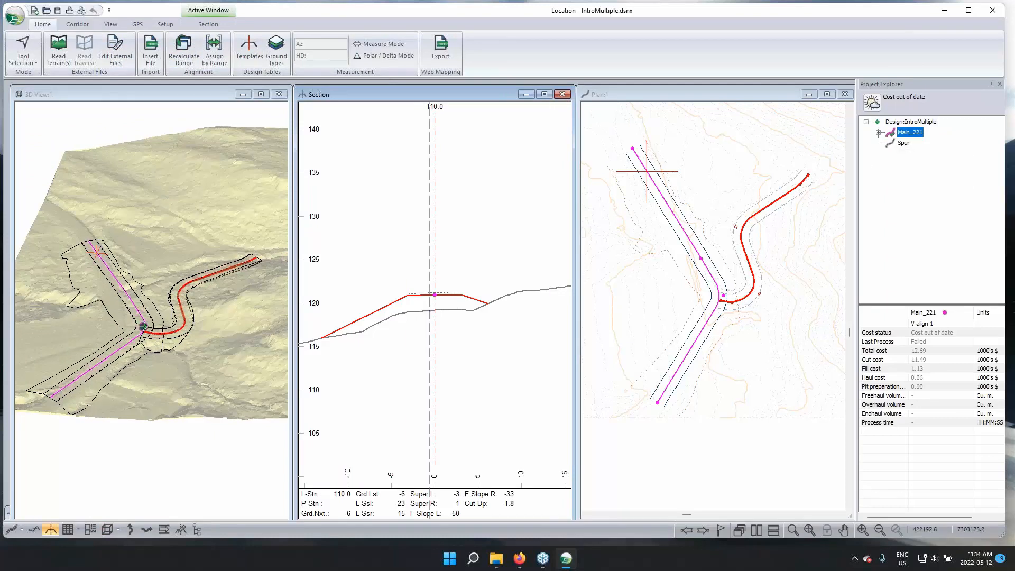
left_click(74, 24)
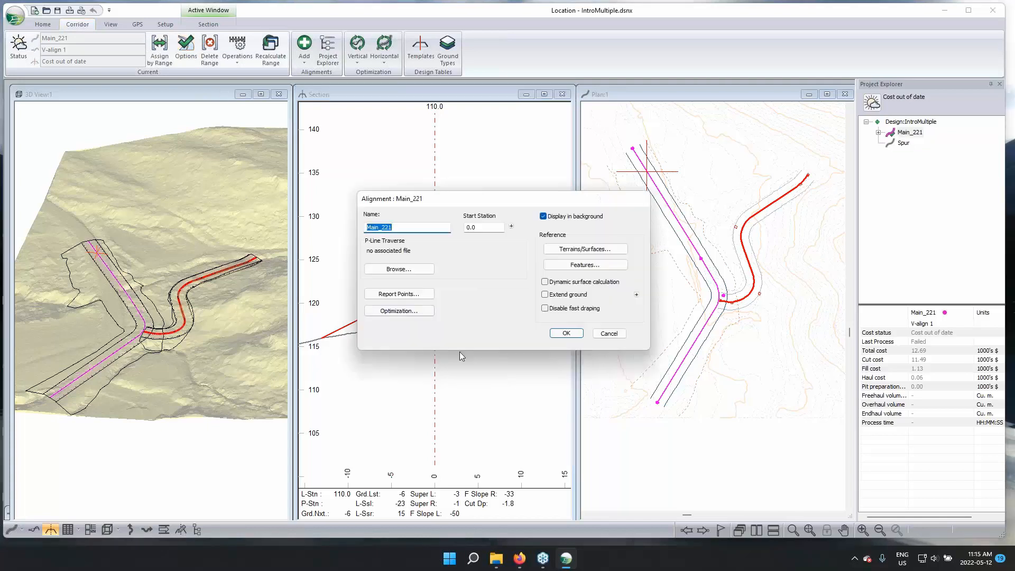
left_click(589, 251)
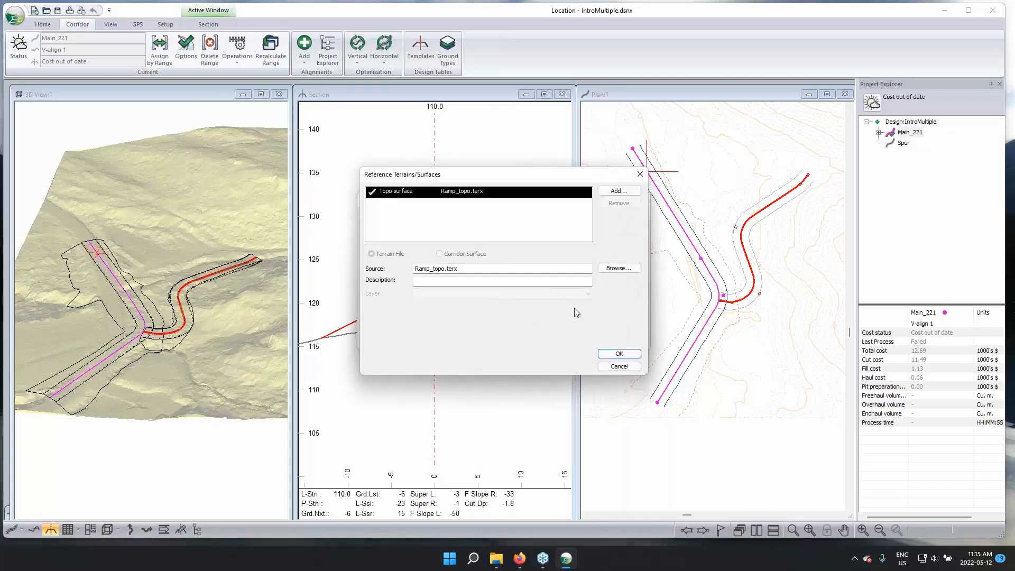
left_click(619, 191)
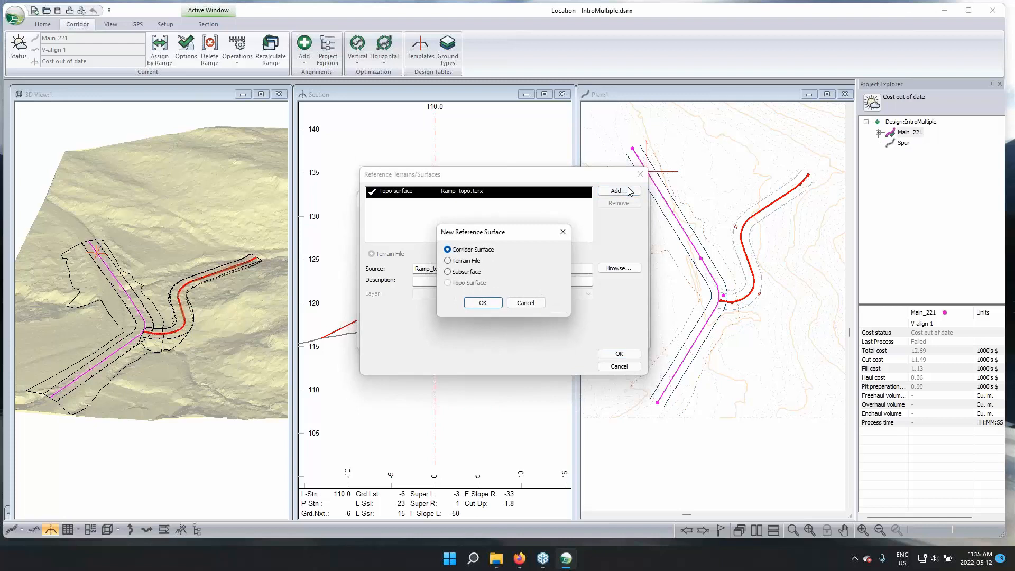
left_click(471, 304)
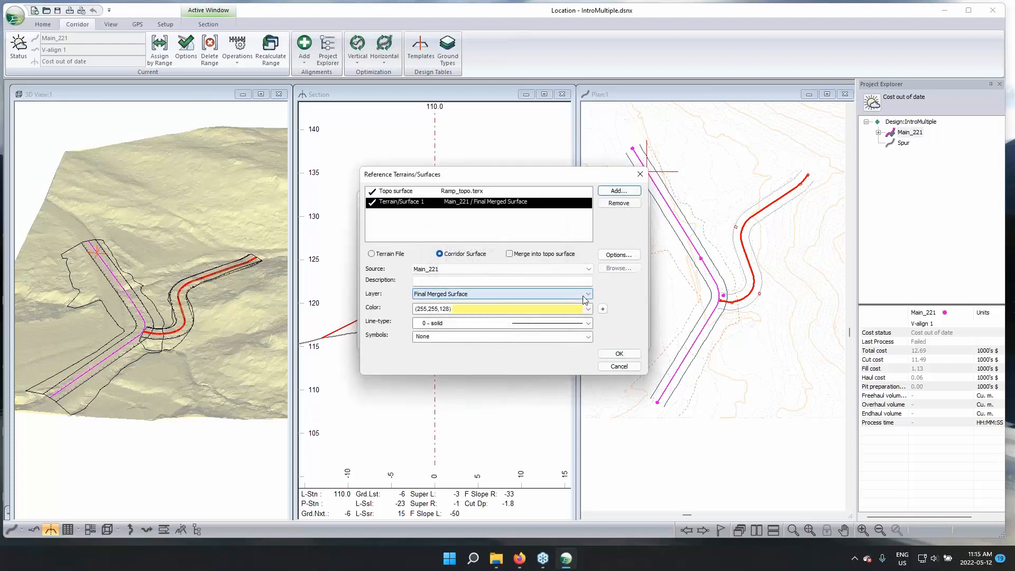
left_click(430, 295)
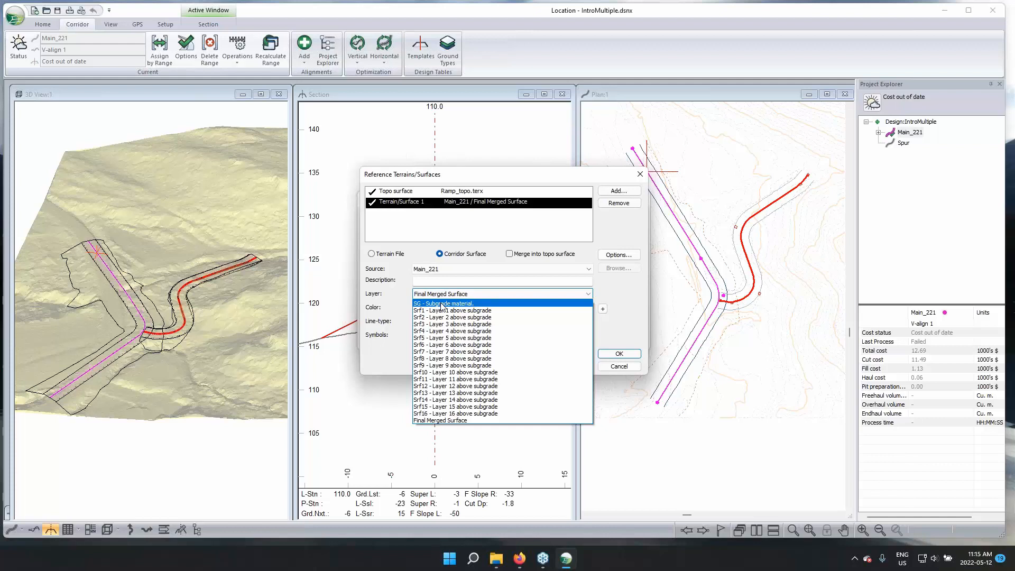
left_click(441, 304)
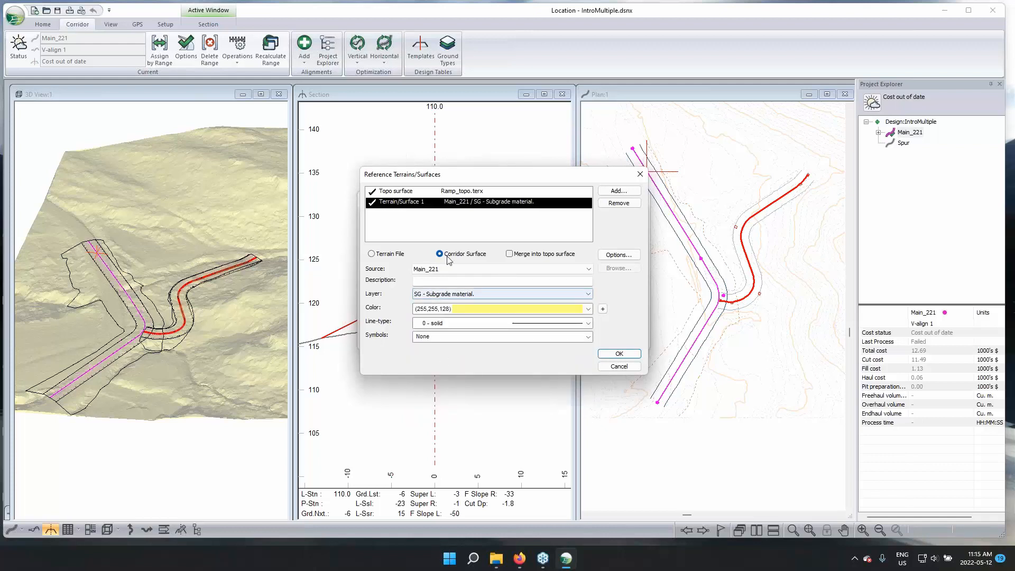
Give the Main_221 reference surface line type 33 - Dash (.5 mm) and colour (255,128,64), and recalculate the alignment's cross sections and corridor surfaces
left_click(588, 323)
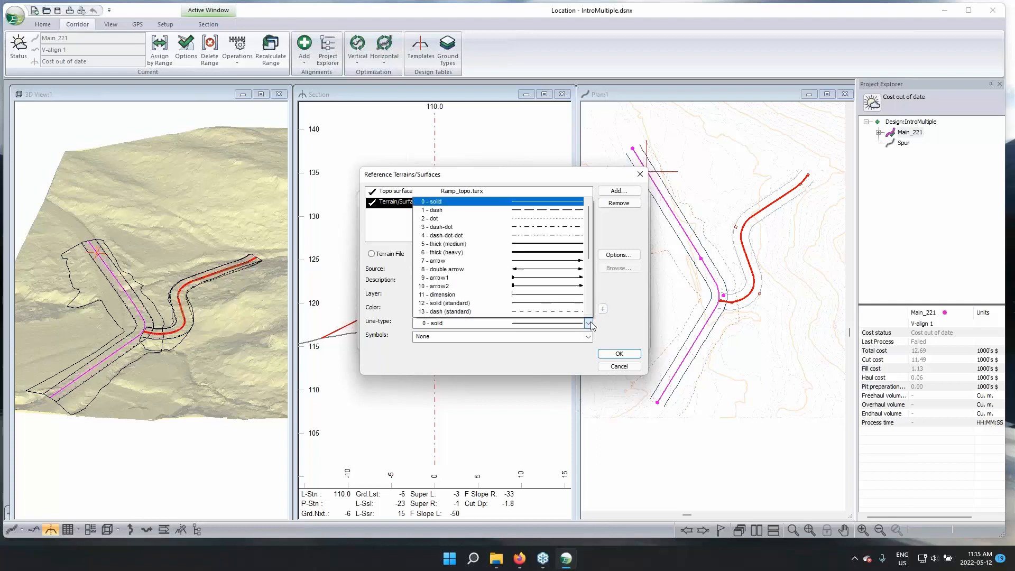
left_click(516, 264)
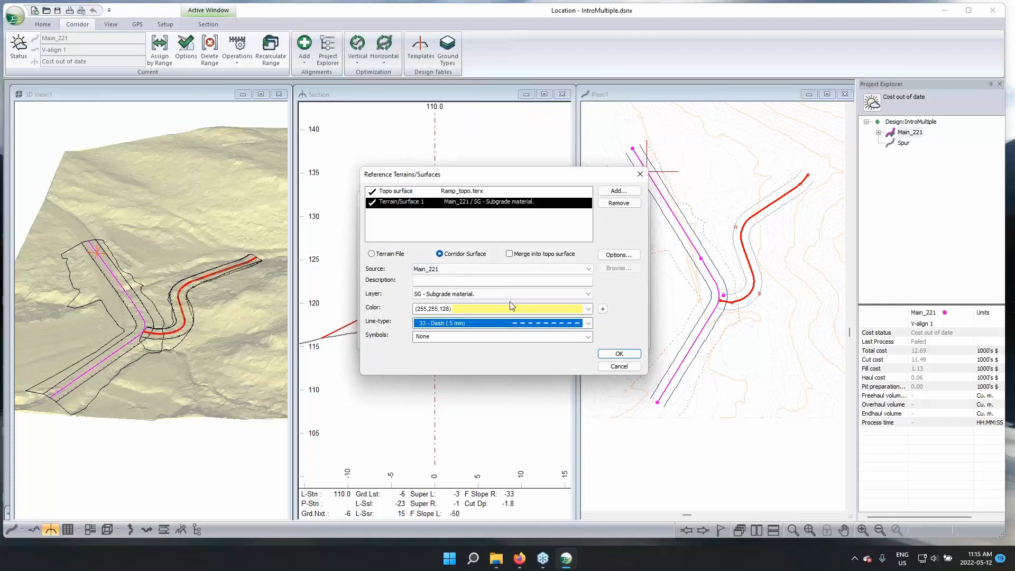
left_click(515, 307)
left_click(522, 326)
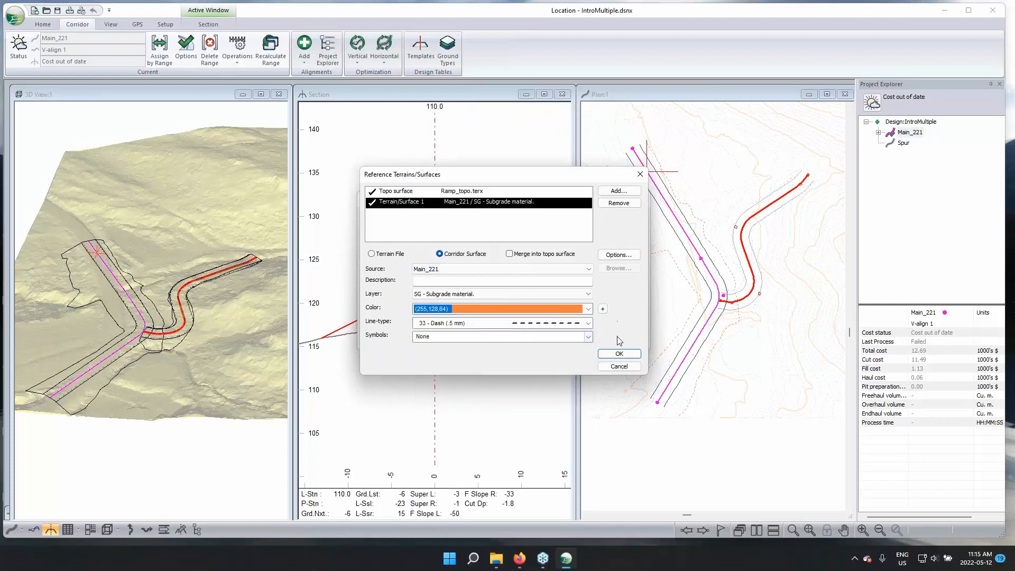
left_click(620, 354)
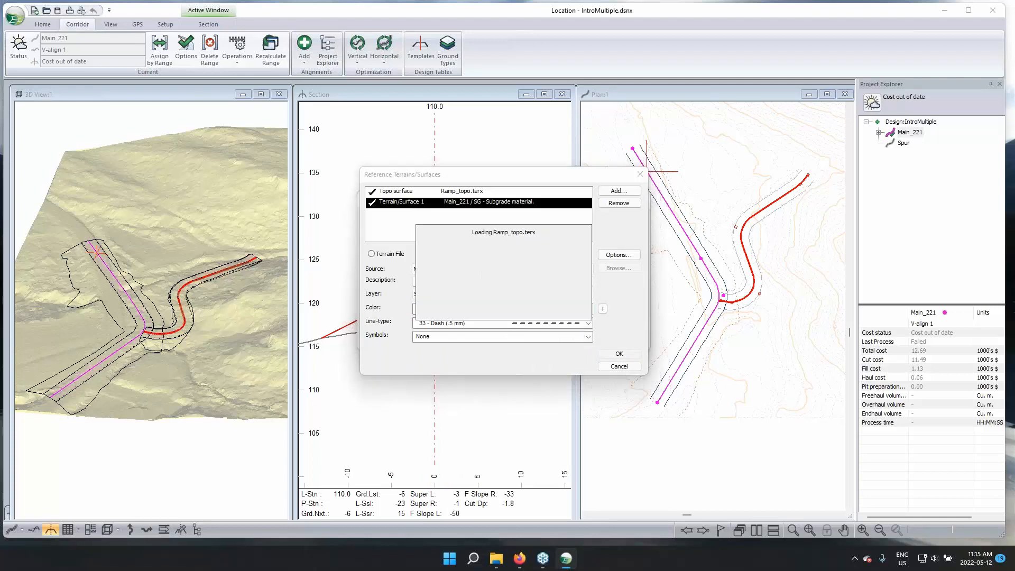
left_click(566, 333)
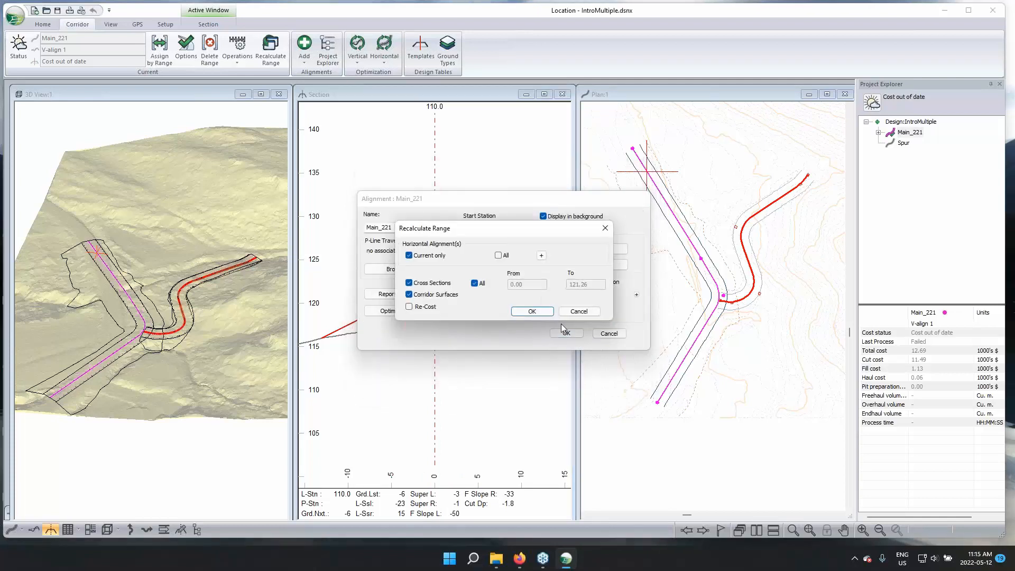
left_click(534, 312)
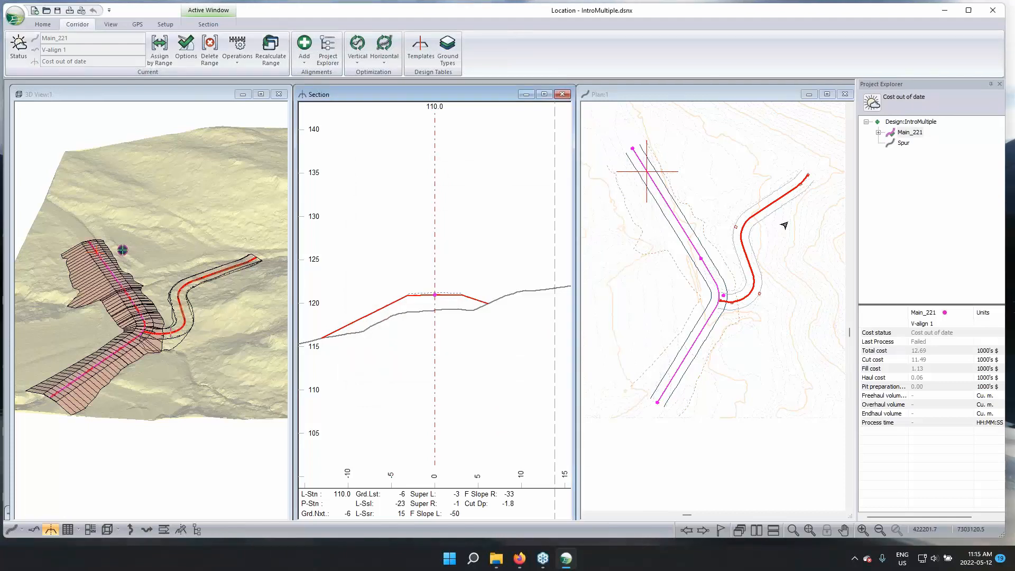
Switch to the Spur alignment and add Spur's own corridor surface as a reference, using the layer SG - Subgrade material
right_click(765, 211)
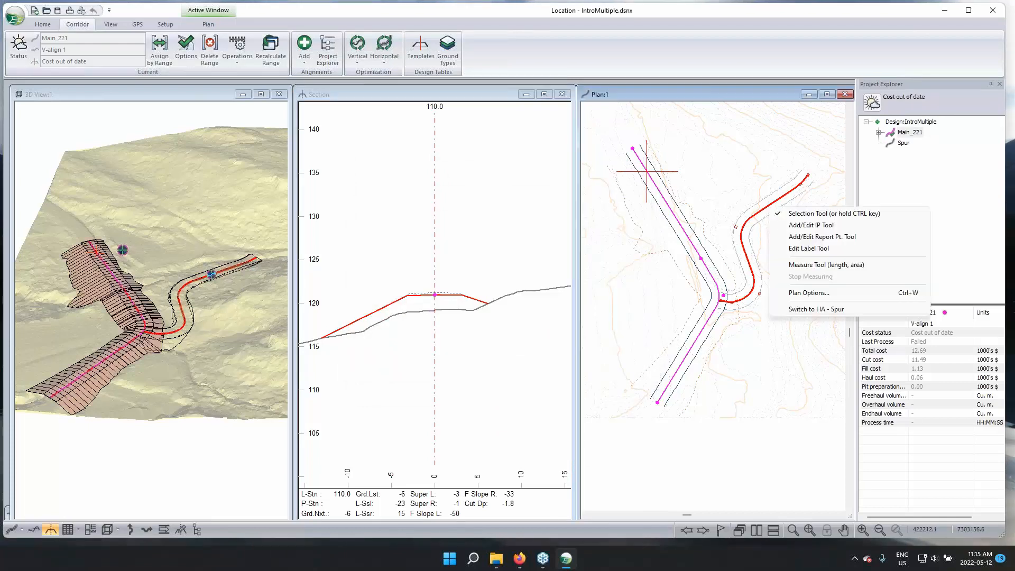
left_click(812, 309)
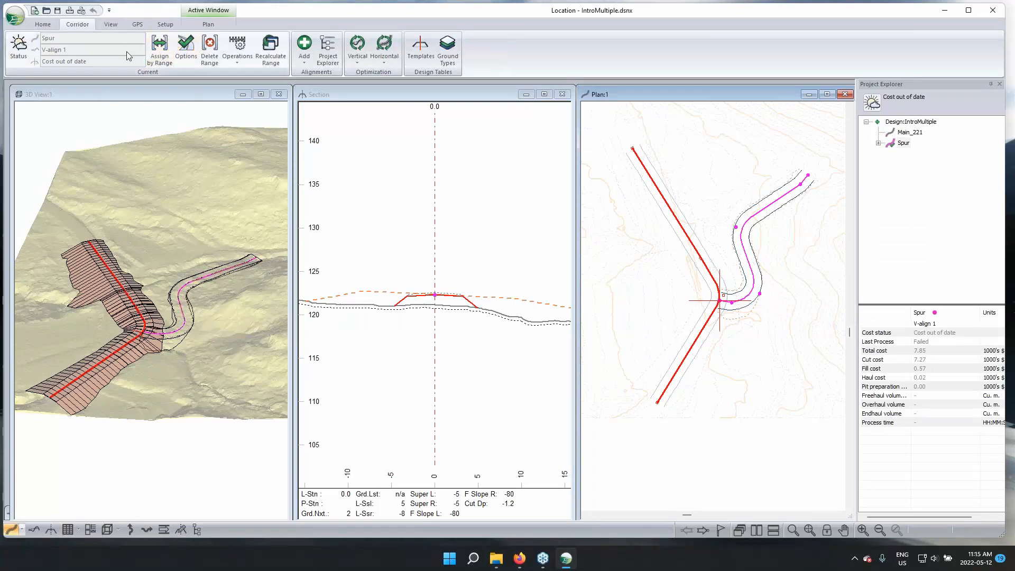
left_click(186, 50)
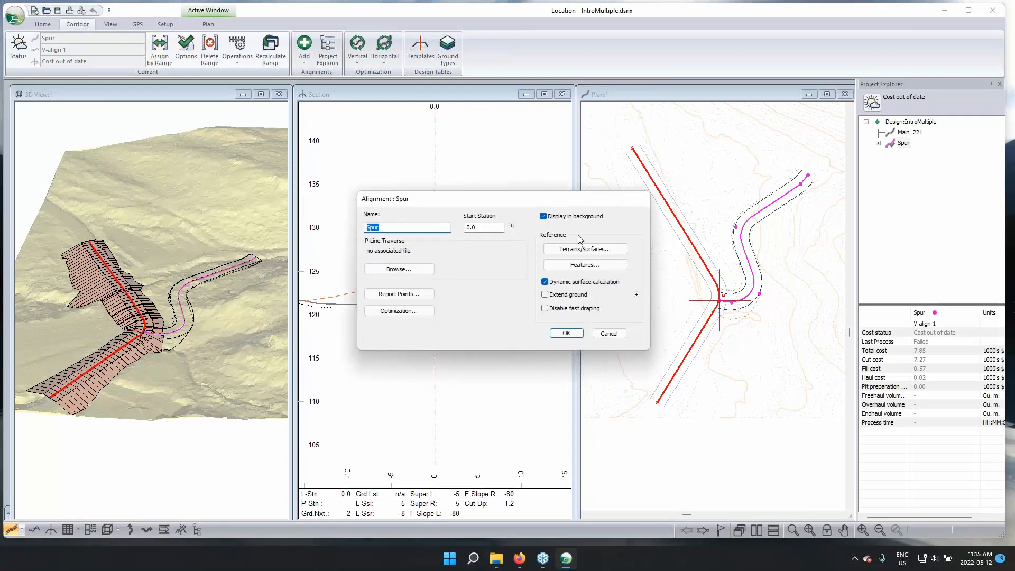
left_click(597, 249)
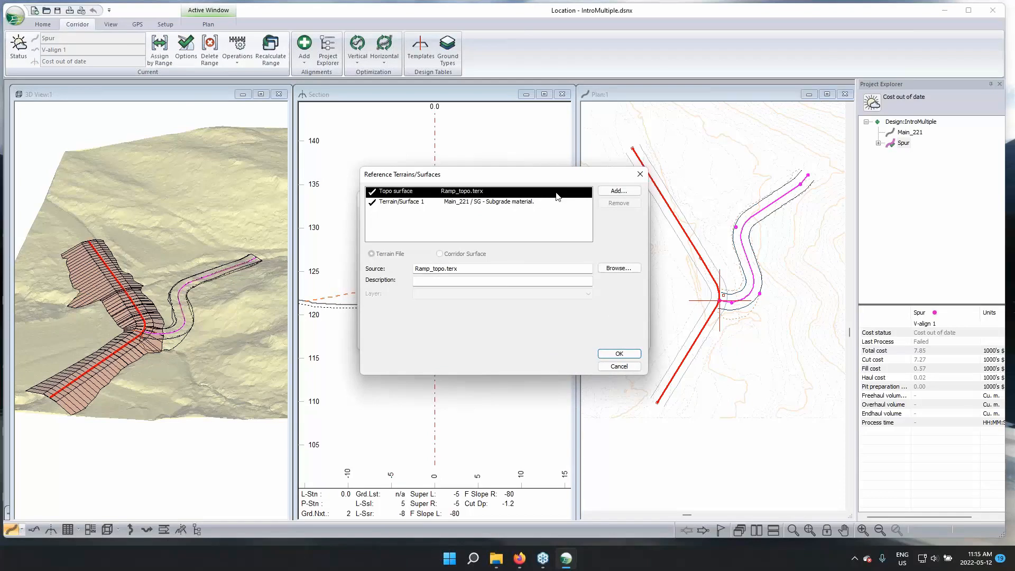
left_click(618, 192)
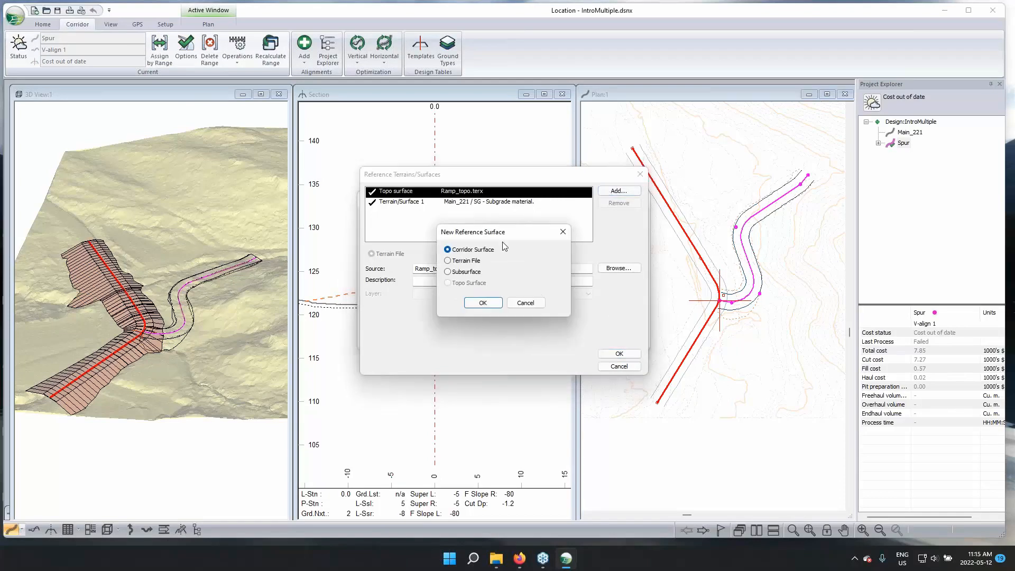
left_click(483, 304)
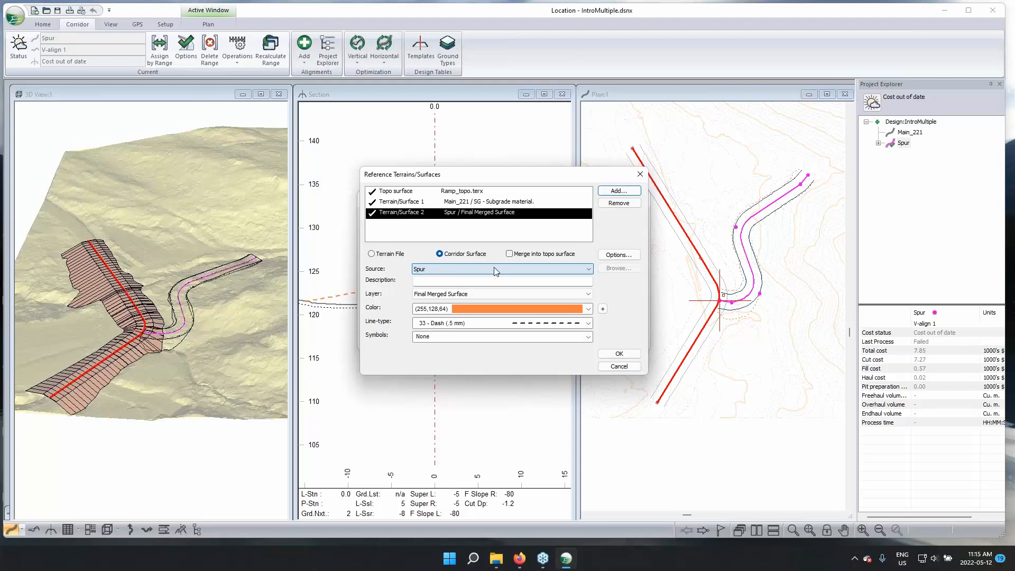
left_click(564, 293)
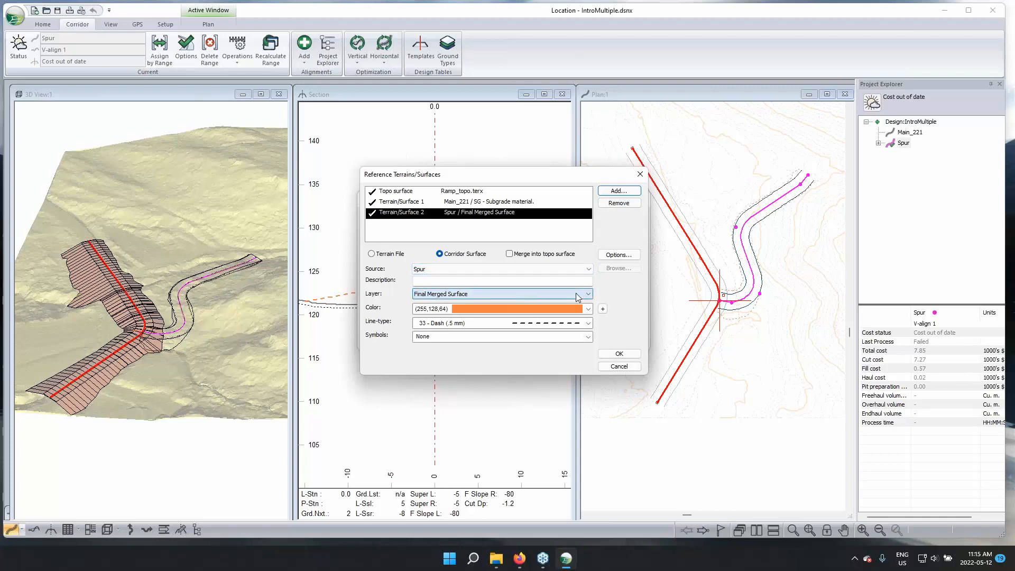
left_click(471, 304)
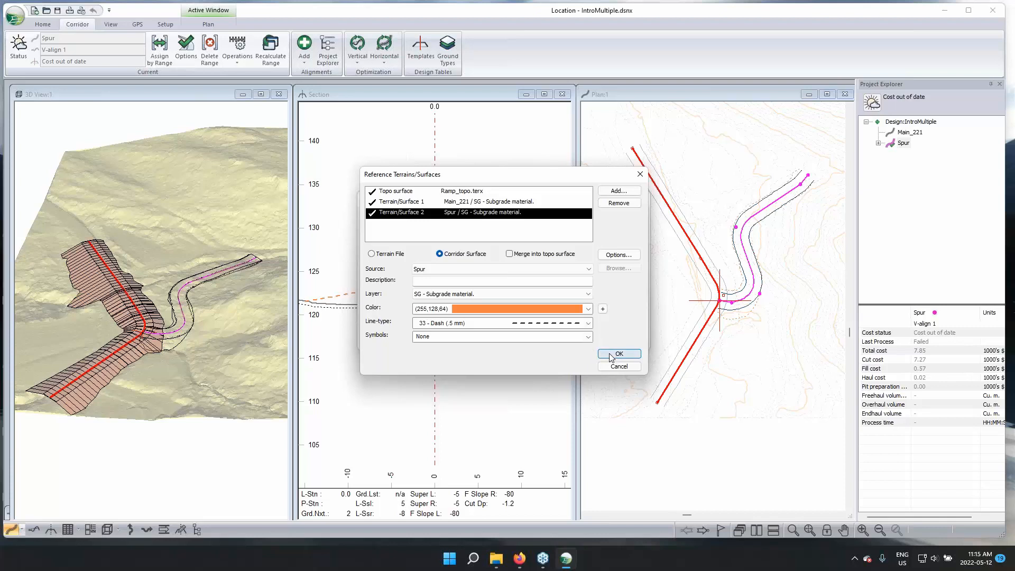
Set the Spur reference surface's colour to (0,64,128) and recalculate the Spur alignment
left_click(587, 309)
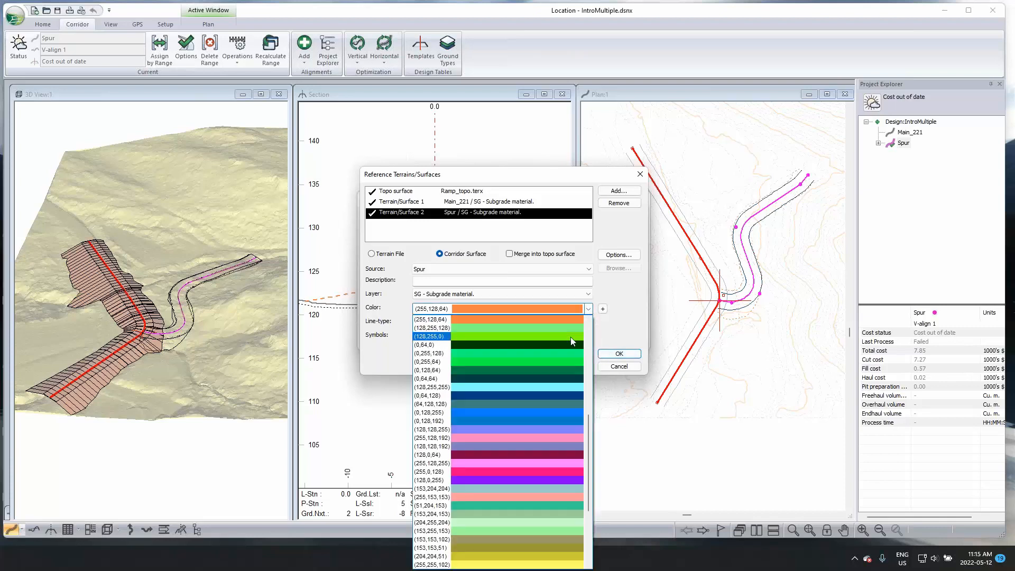
left_click(563, 396)
left_click(617, 354)
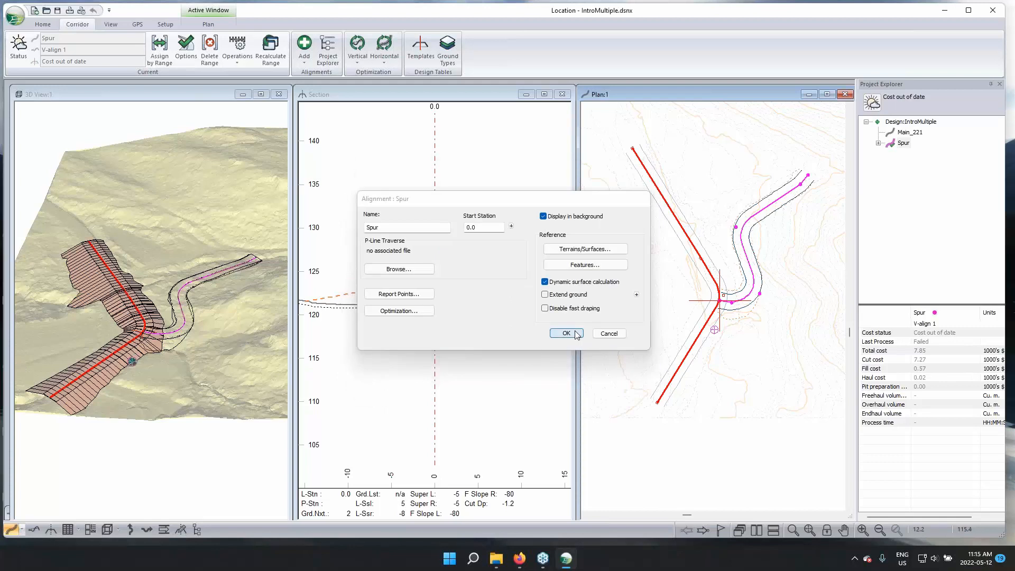
left_click(566, 333)
left_click(526, 313)
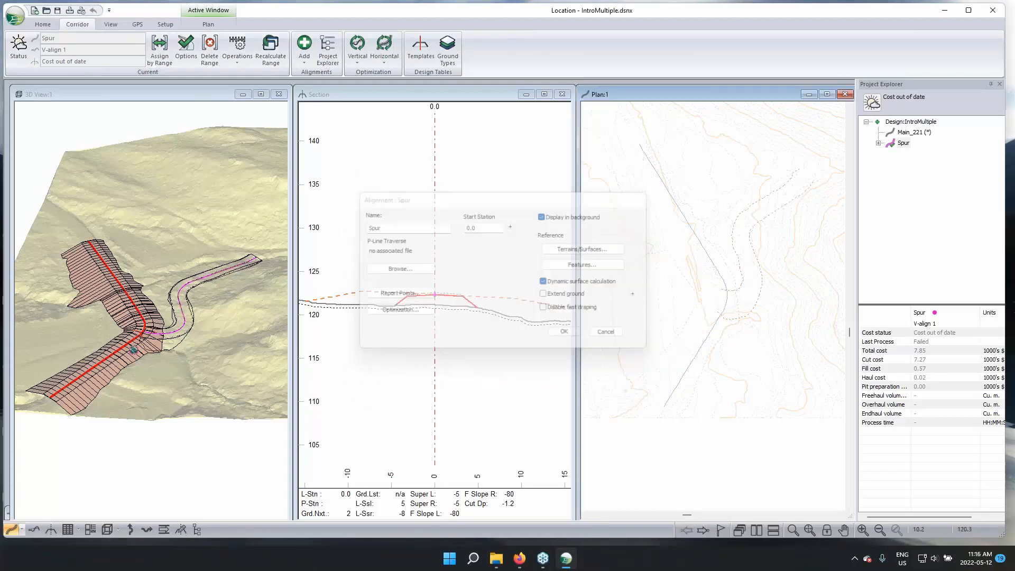
Examine where the Spur and Main_221 corridor surfaces overlap at the junction, in the 3D view and in the section at station 0.0
left_click_drag(143, 341, 280, 351)
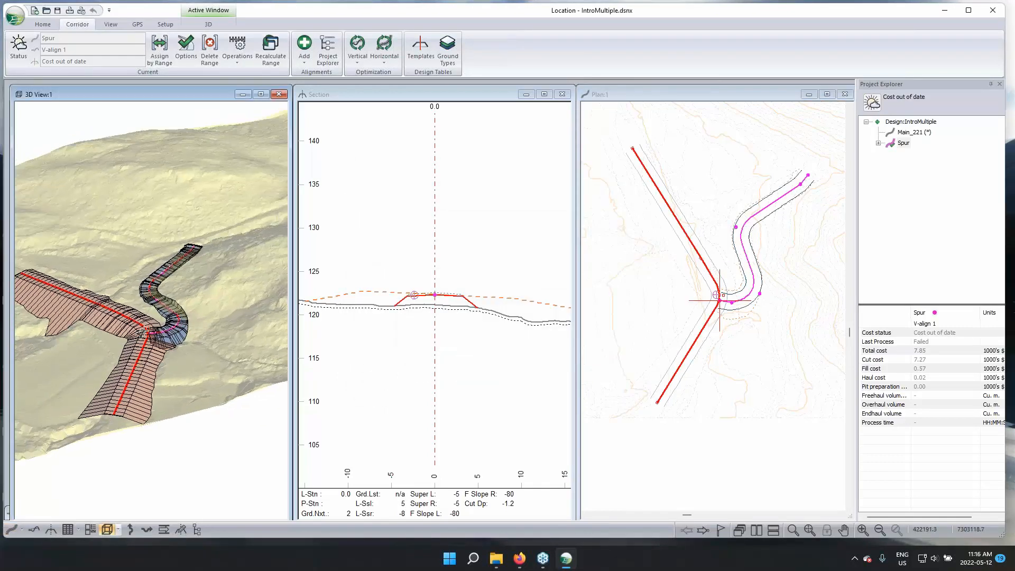
scroll(141, 333, "up", 2)
middle_click_drag(75, 364, 115, 351)
left_click_drag(190, 354, 176, 328)
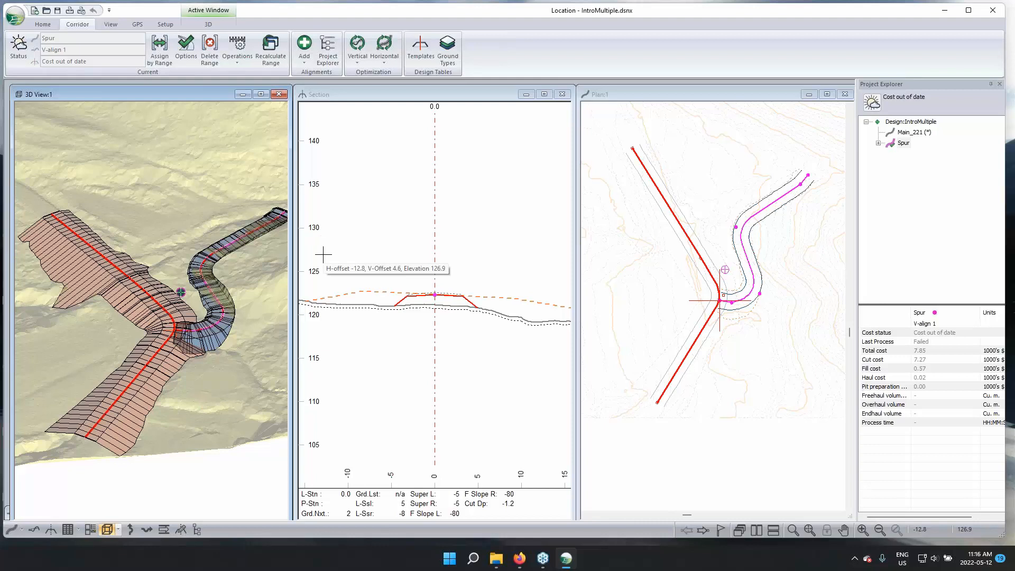
left_click(419, 223)
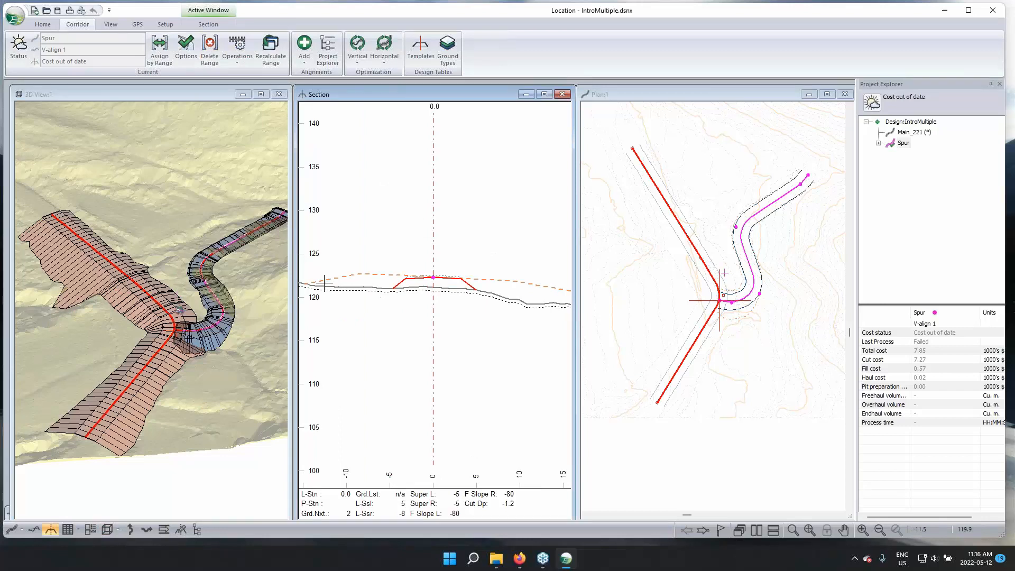
In the Spur alignment's reference surfaces, set the Main_221 subgrade corridor surface to merge into the topo surface
mouse_move(134, 387)
mouse_move(157, 332)
left_click(186, 51)
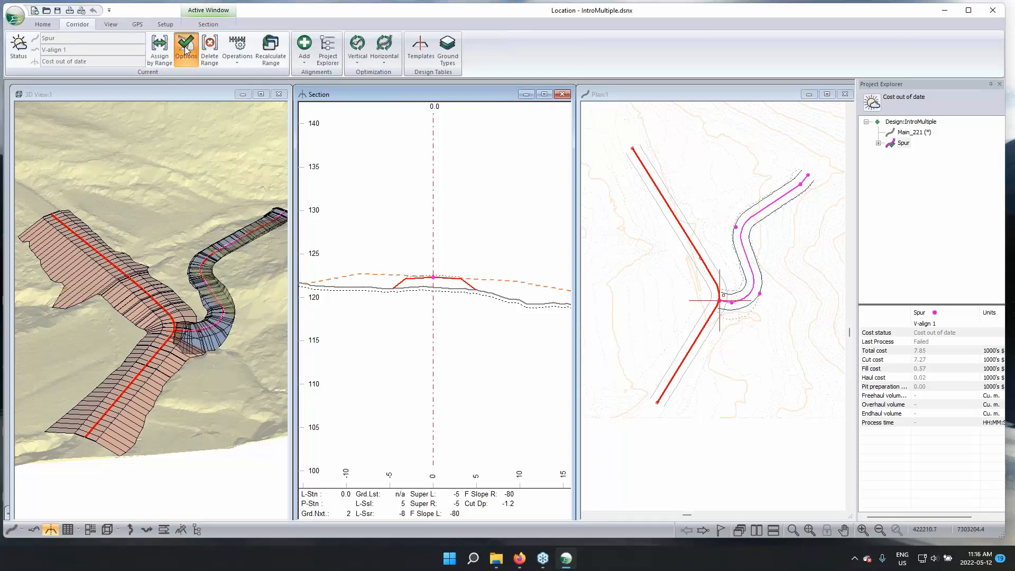
left_click(573, 252)
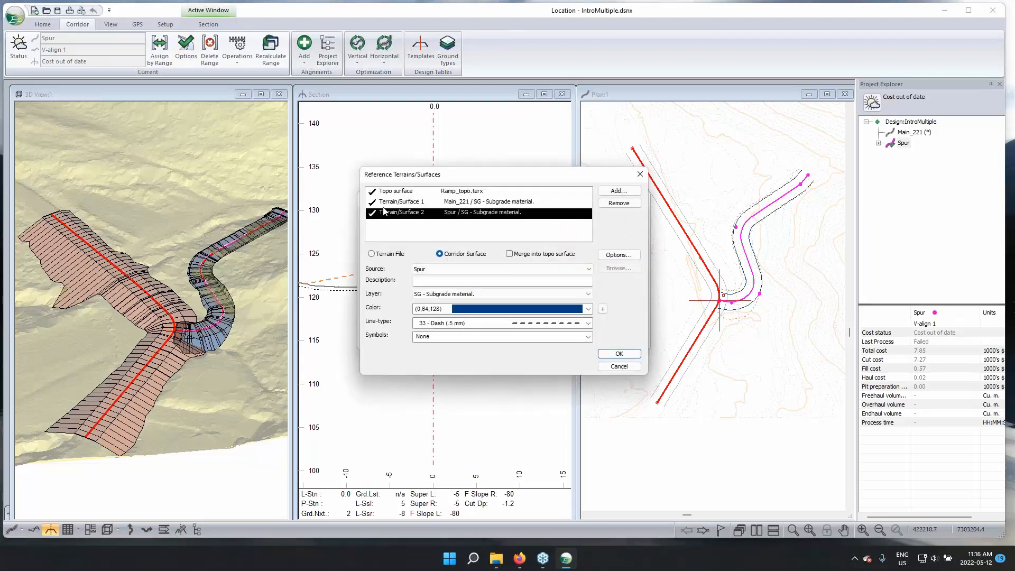
key("Up")
left_click(529, 254)
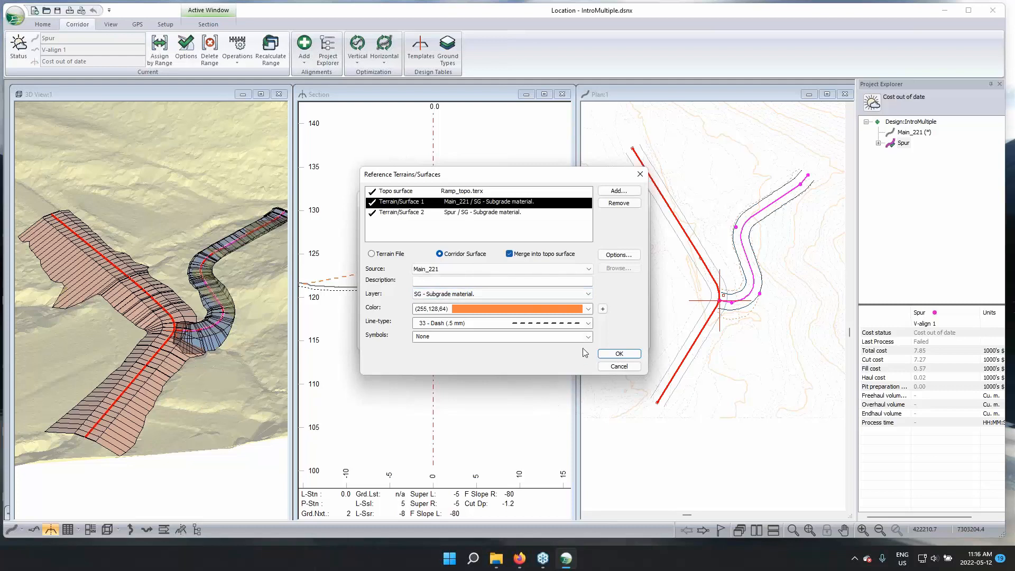
left_click(619, 355)
left_click(632, 357)
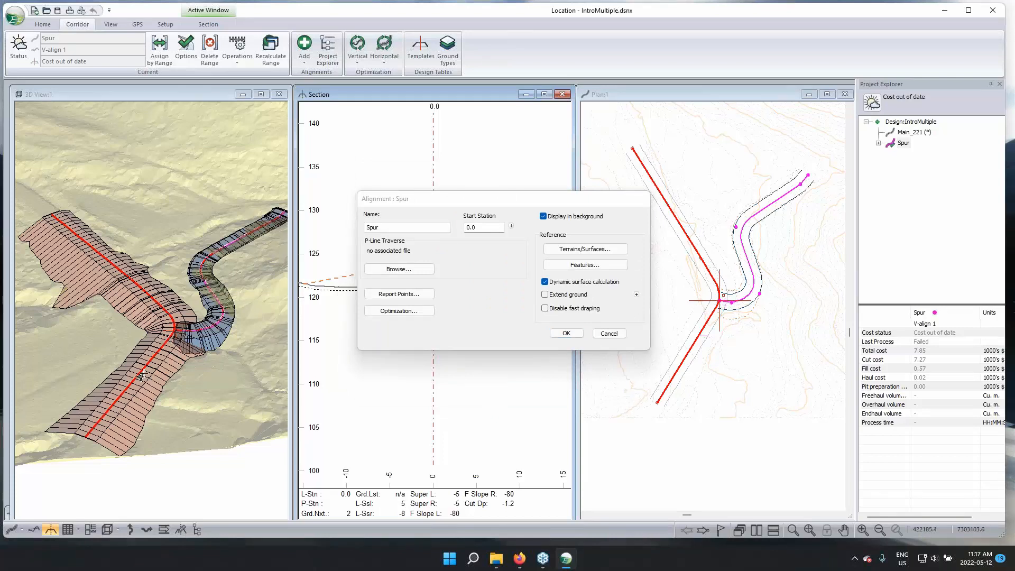
Apply the Spur alignment settings and recalculate all cross sections and corridor surfaces for the current alignment only
mouse_move(185, 355)
mouse_move(903, 137)
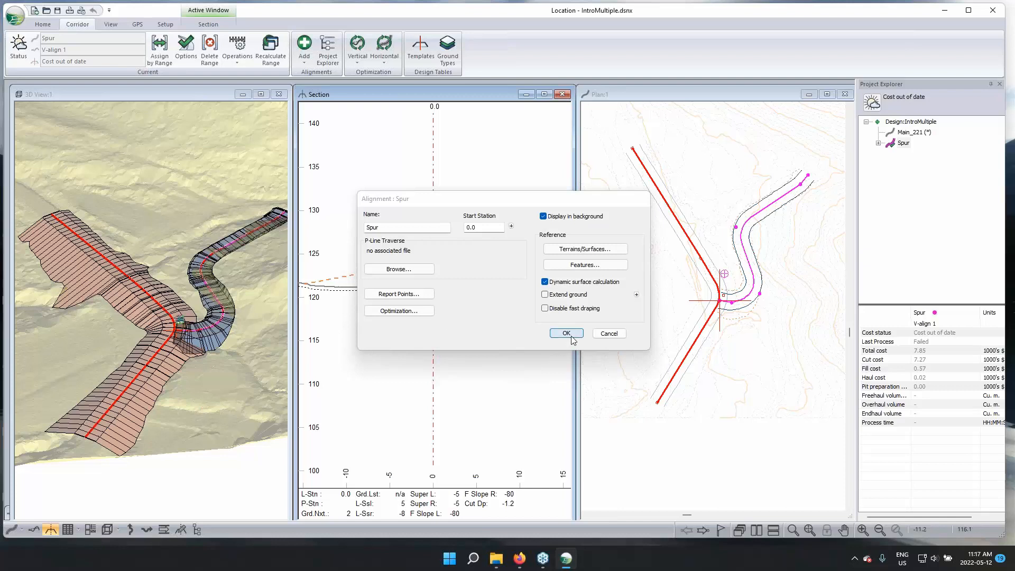
left_click(574, 336)
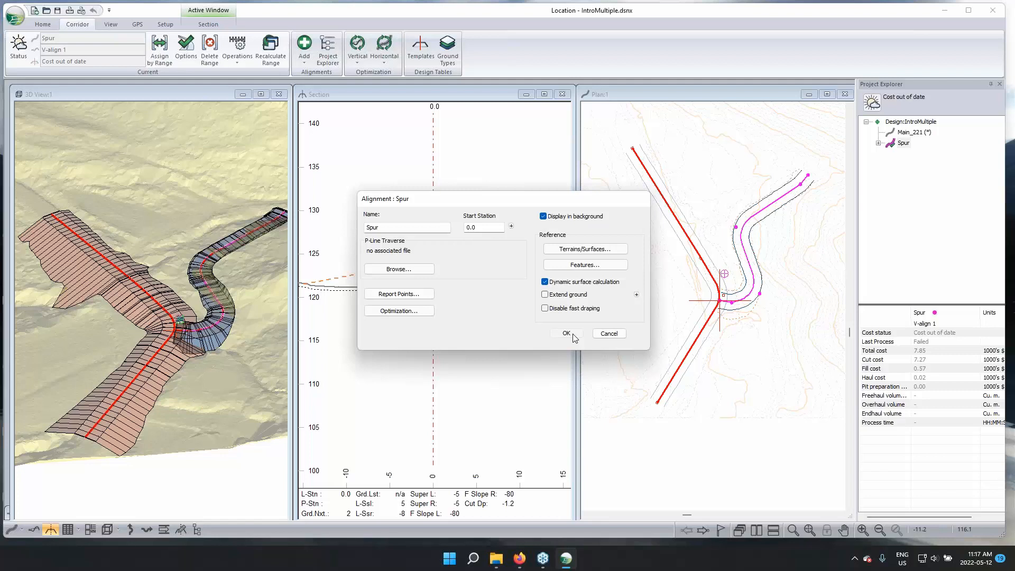
left_click(572, 334)
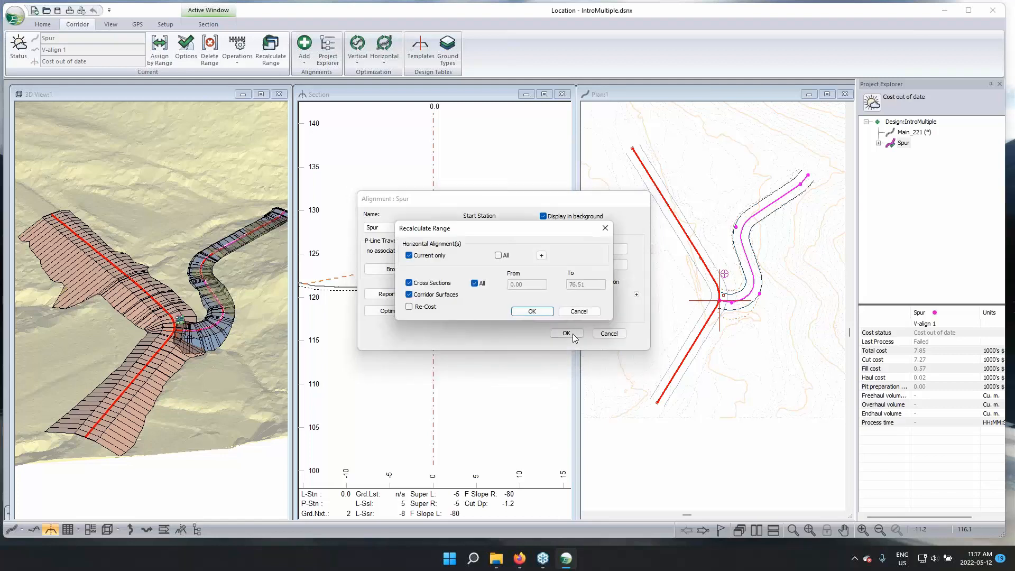
left_click(526, 312)
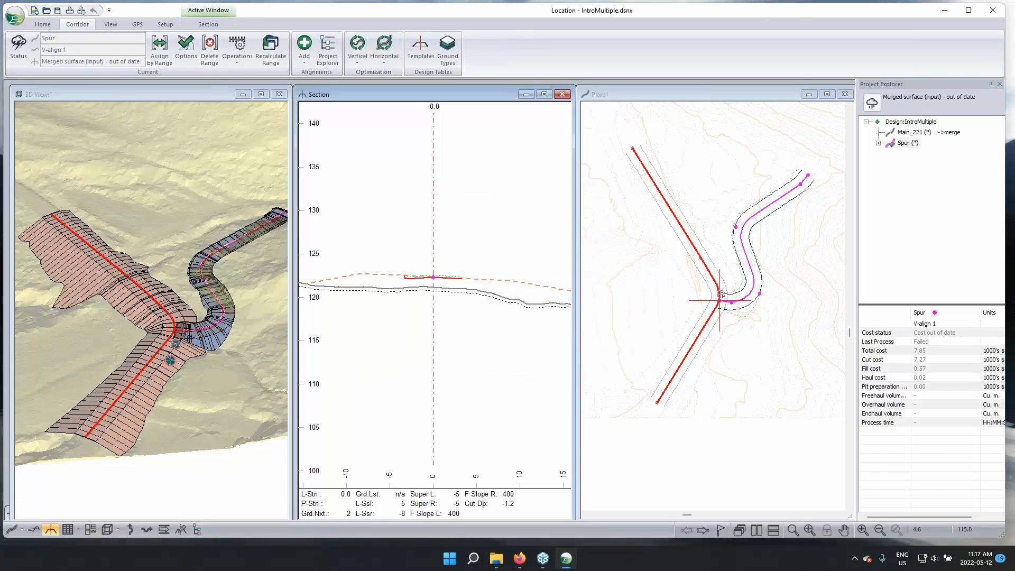
Examine how the Spur corridor ties into the merged Main_221 surface at the junction, in 3D and in the section at station 4.4
scroll(193, 356, "up", 3)
left_click_drag(179, 346, 150, 267)
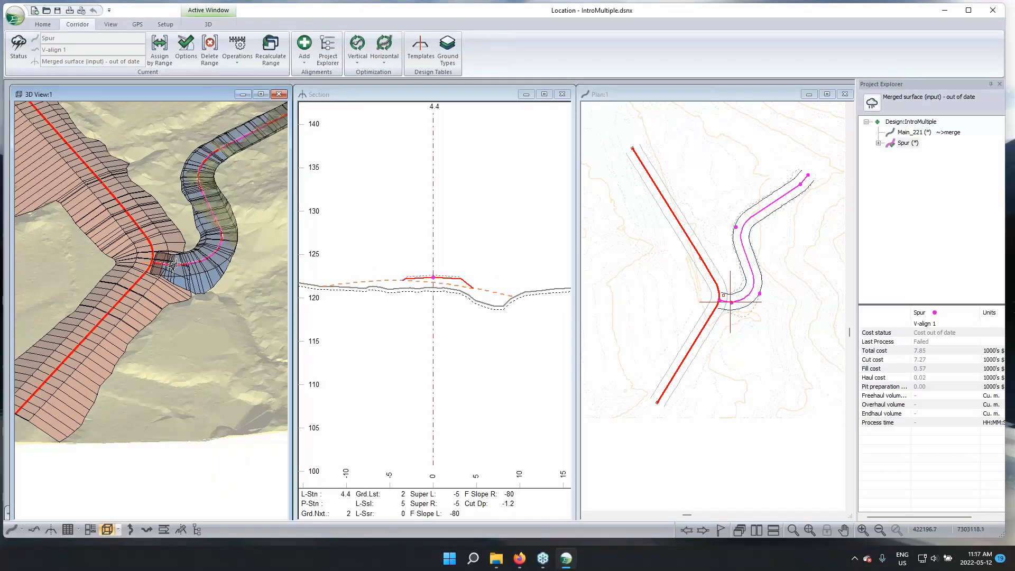
middle_click_drag(358, 286, 375, 264)
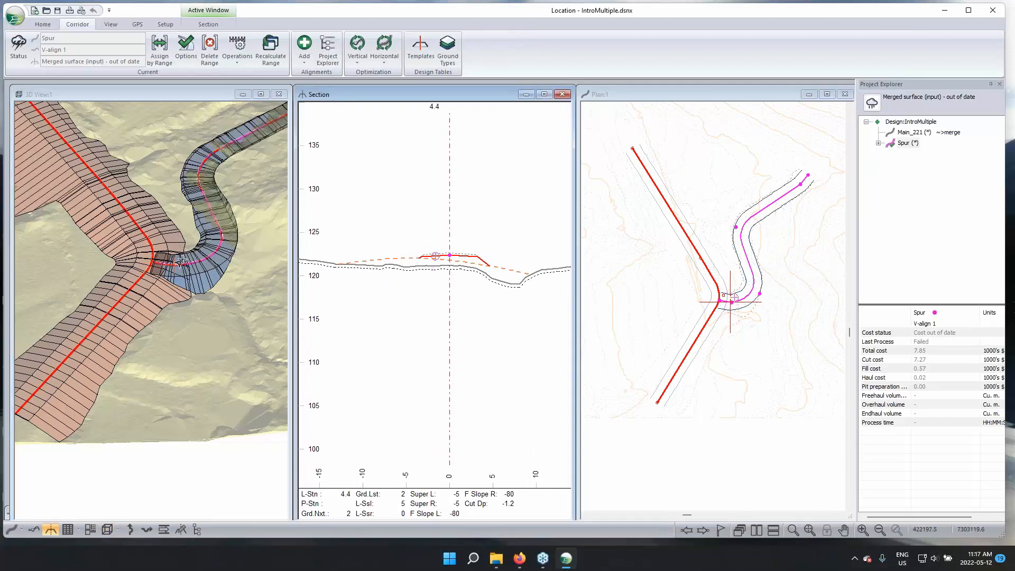
scroll(491, 264, "up", 3)
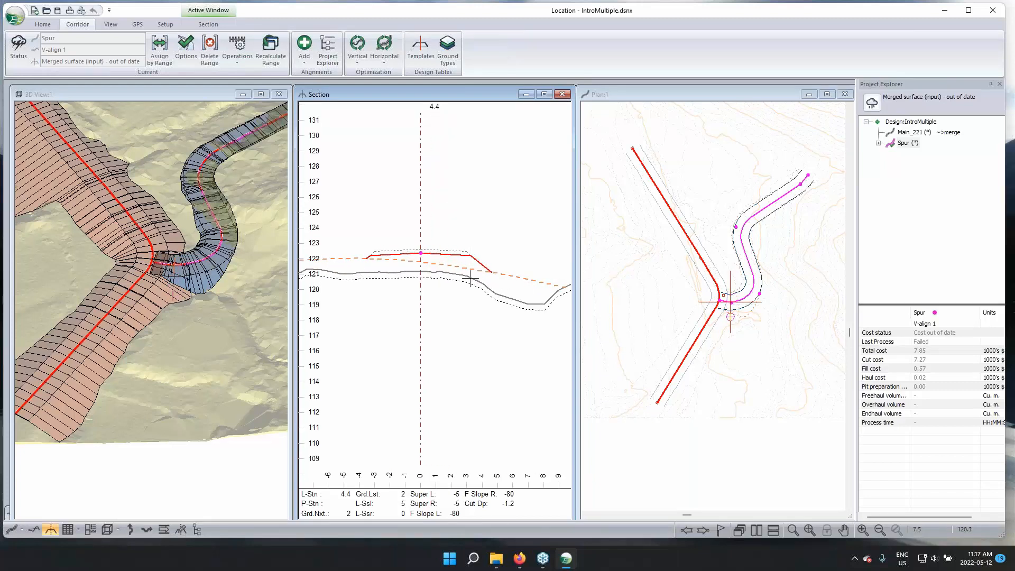
scroll(485, 223, "down", 2)
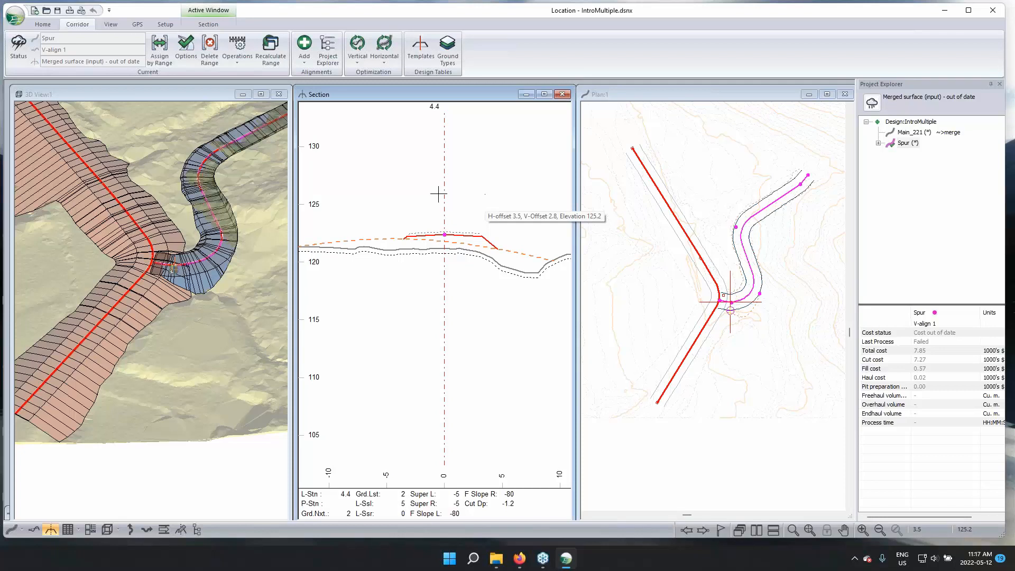
middle_click_drag(174, 289, 185, 310)
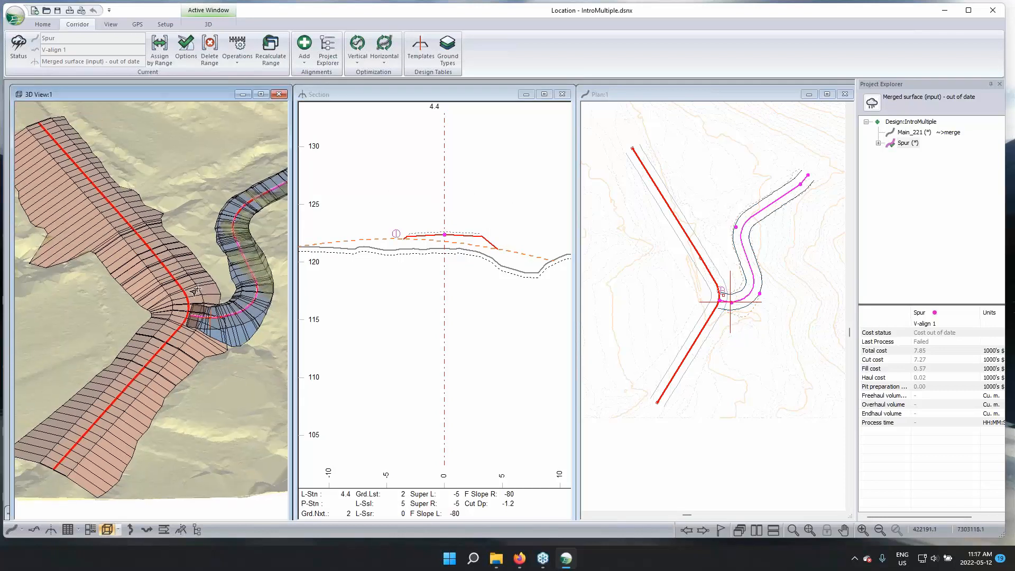
Review the Spur alignment's options with dynamic surface calculation enabled and recalculate its cross sections and corridor surfaces again
left_click(187, 50)
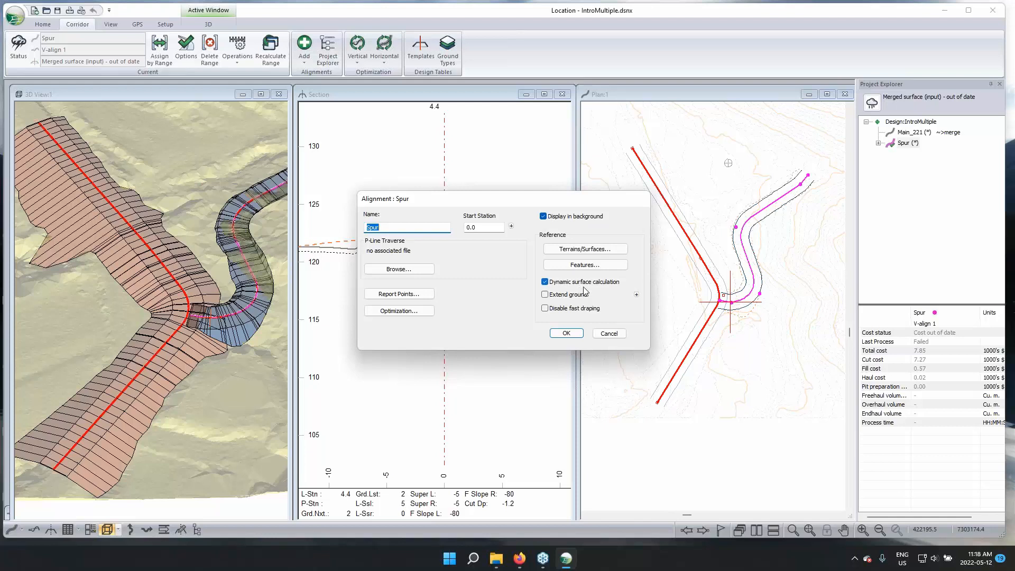
left_click(566, 333)
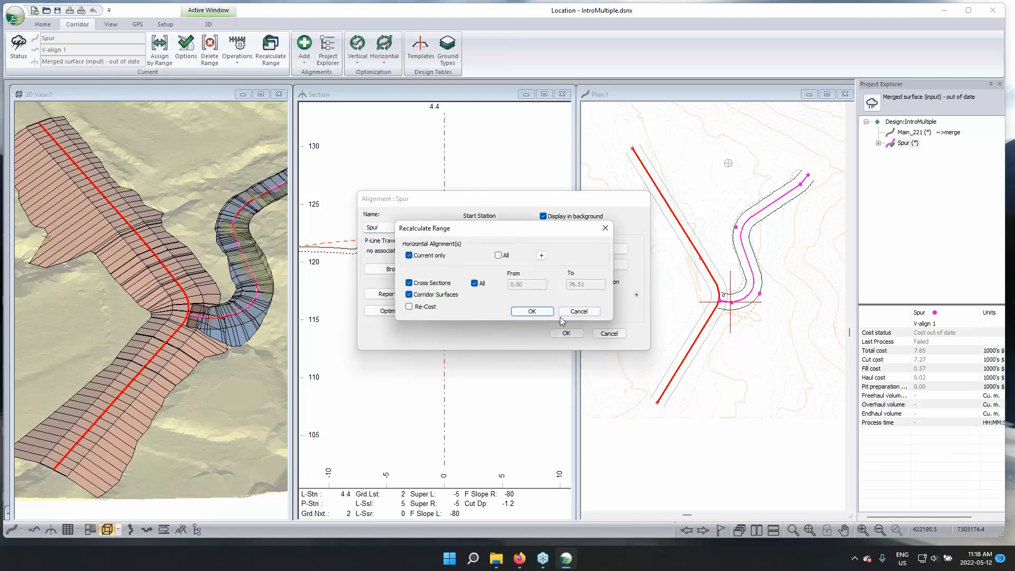
left_click(548, 315)
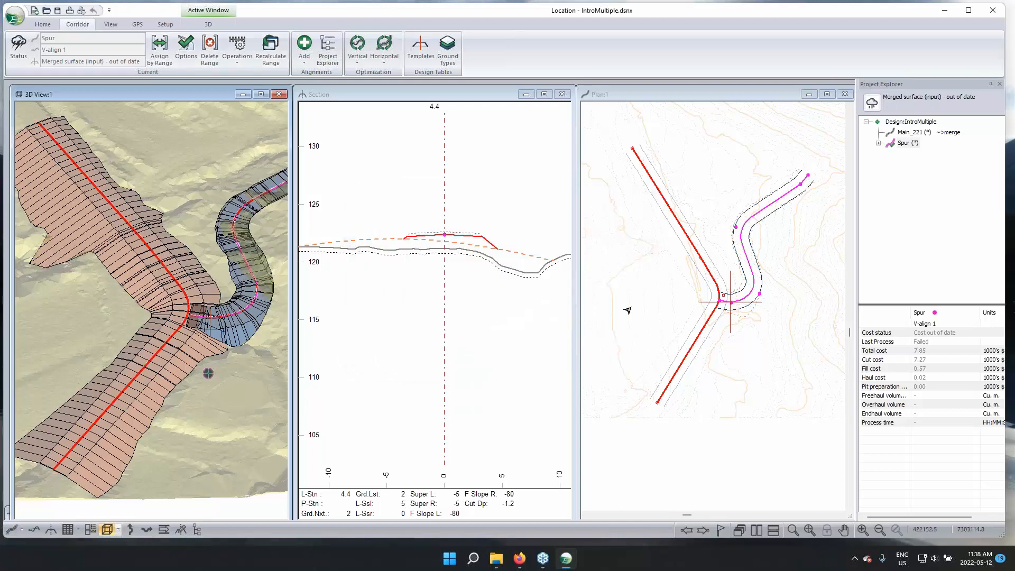
With the Add/Edit IP tool, move the Spur's upper-bend IP slightly east in plan and accept removal of the vertical curve at station 73.9
right_click(689, 265)
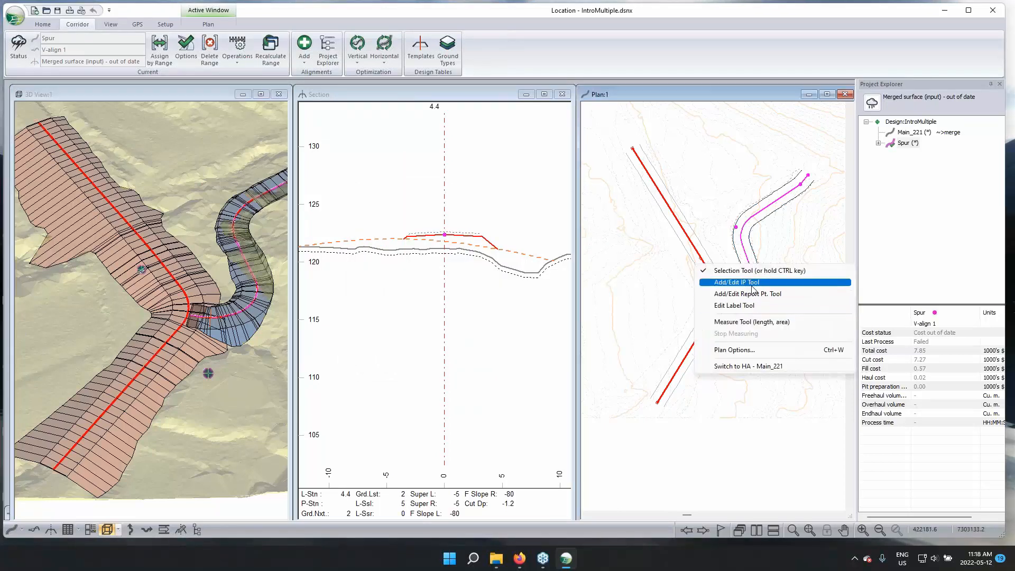
left_click(748, 282)
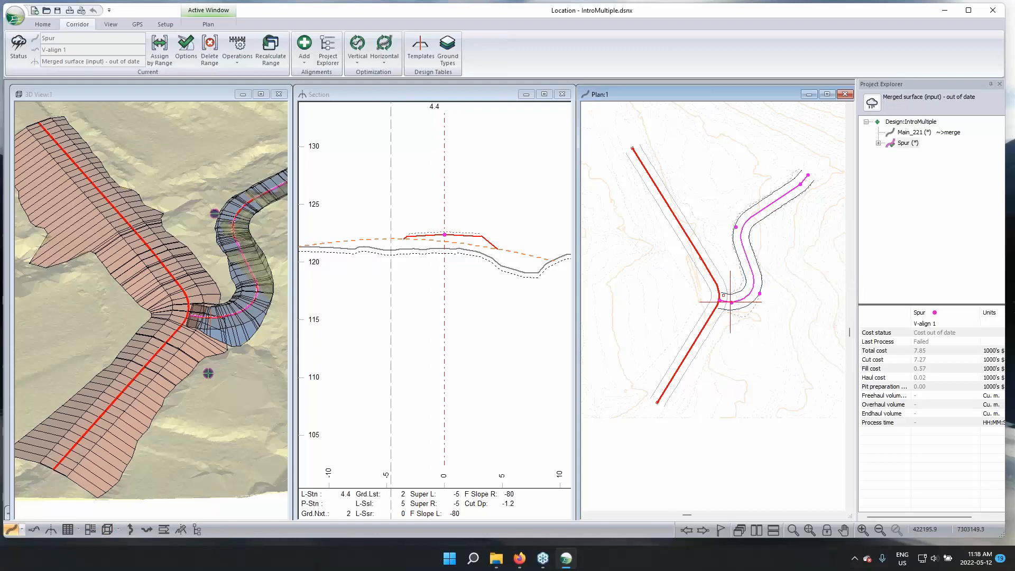
left_click(736, 226)
left_click_drag(735, 226, 753, 217)
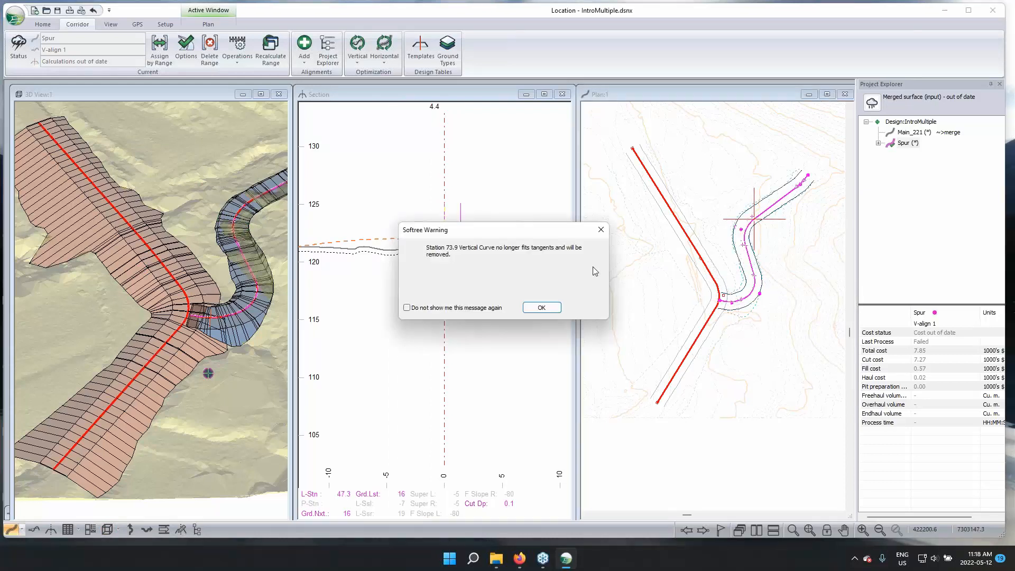
left_click(542, 307)
Move the Spur's lower-bend IP slightly north in plan and inspect the updated corridor surface in 3D
middle_click_drag(253, 256, 204, 291)
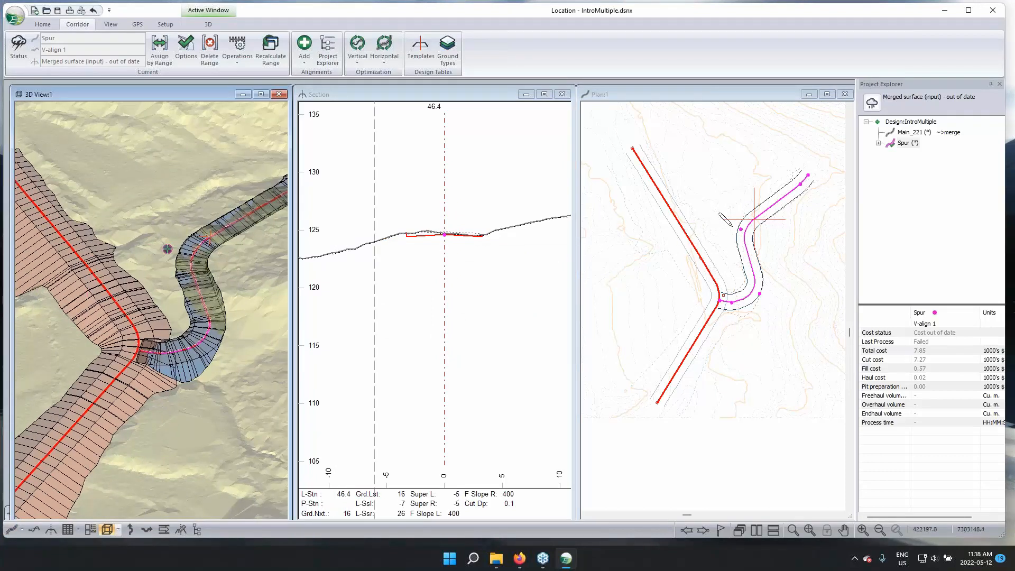
left_click_drag(760, 293, 760, 282)
left_click_drag(270, 296, 153, 287)
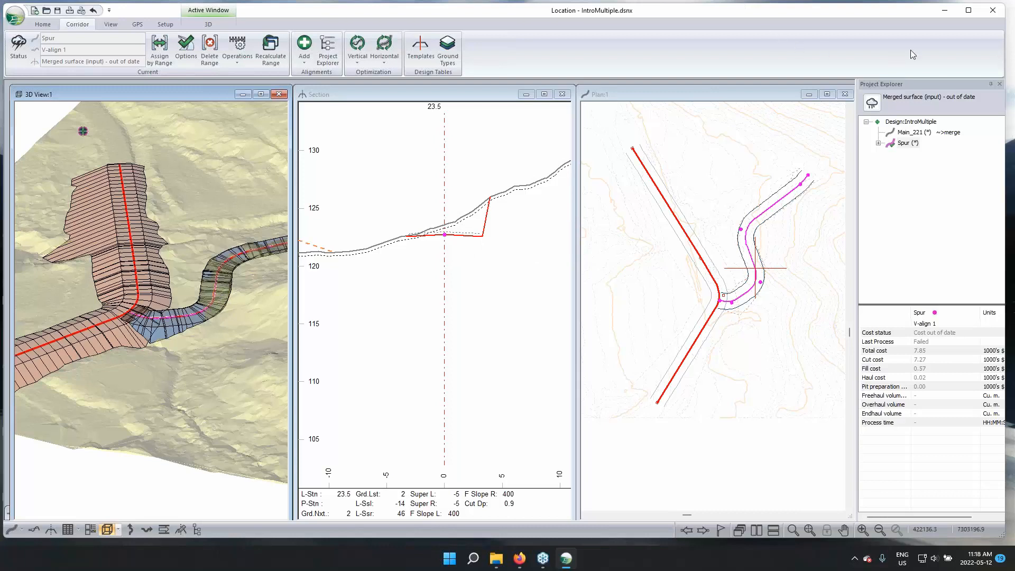
Close the IntroMultiple design without saving and open culvert_replacement_1.dsnx from the Culvert_Replacement folder
left_click(993, 14)
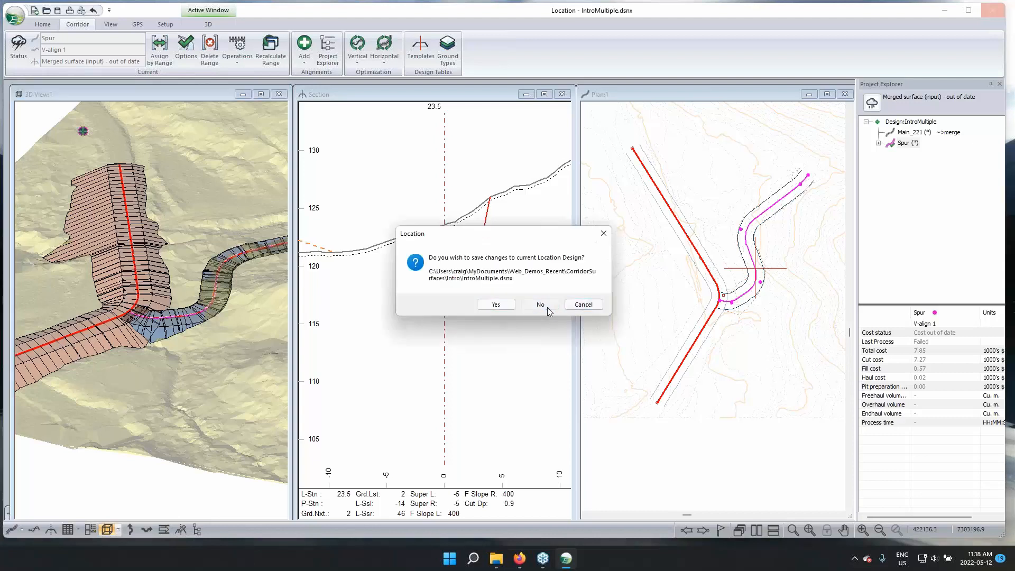
left_click(547, 309)
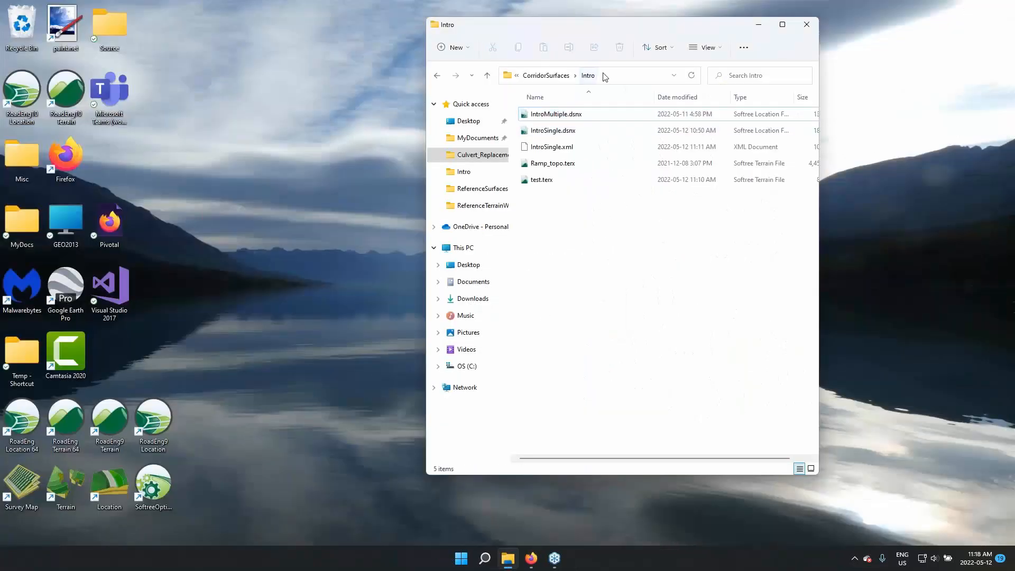
left_click(561, 77)
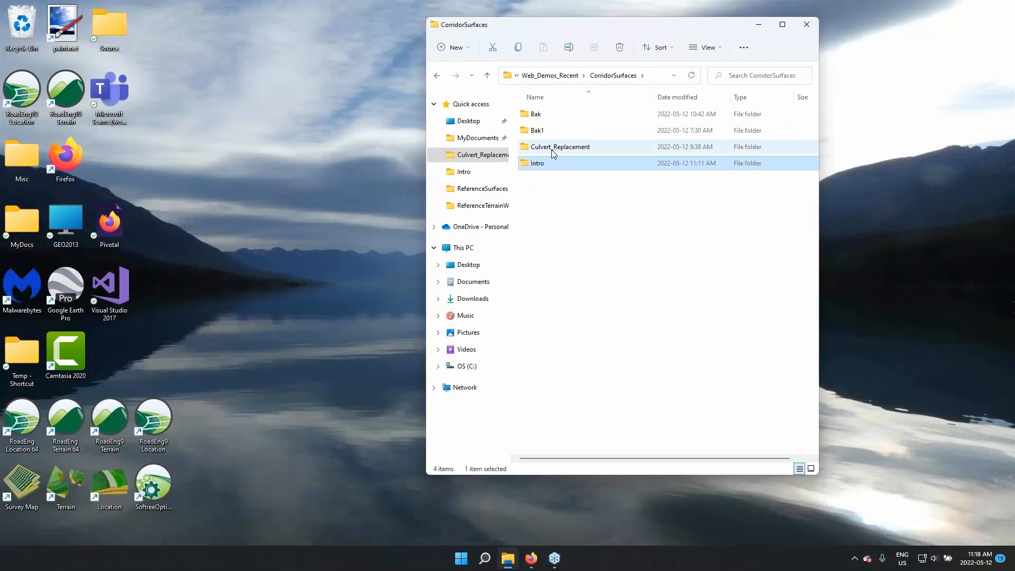
double_click(550, 148)
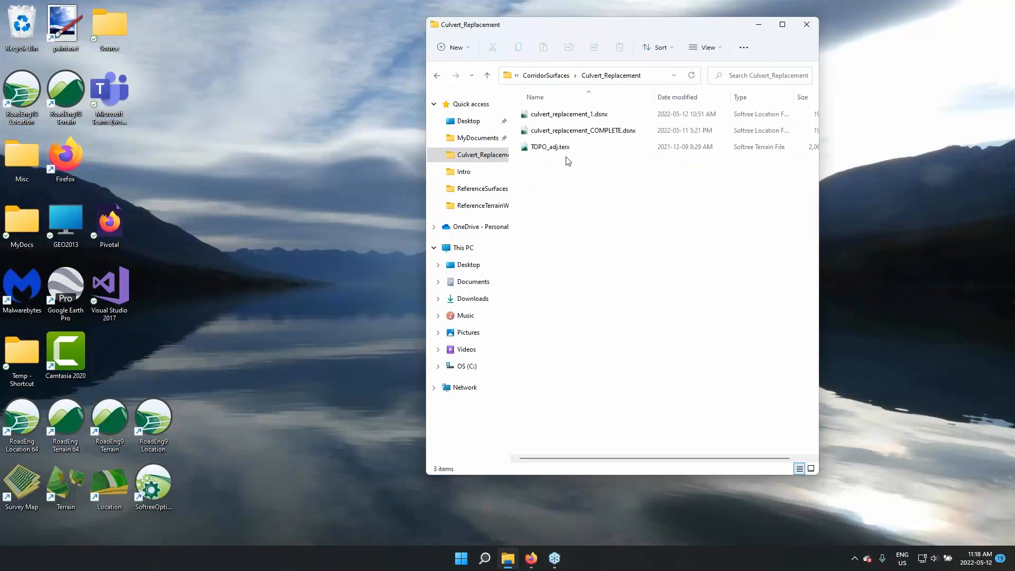
left_click(570, 114)
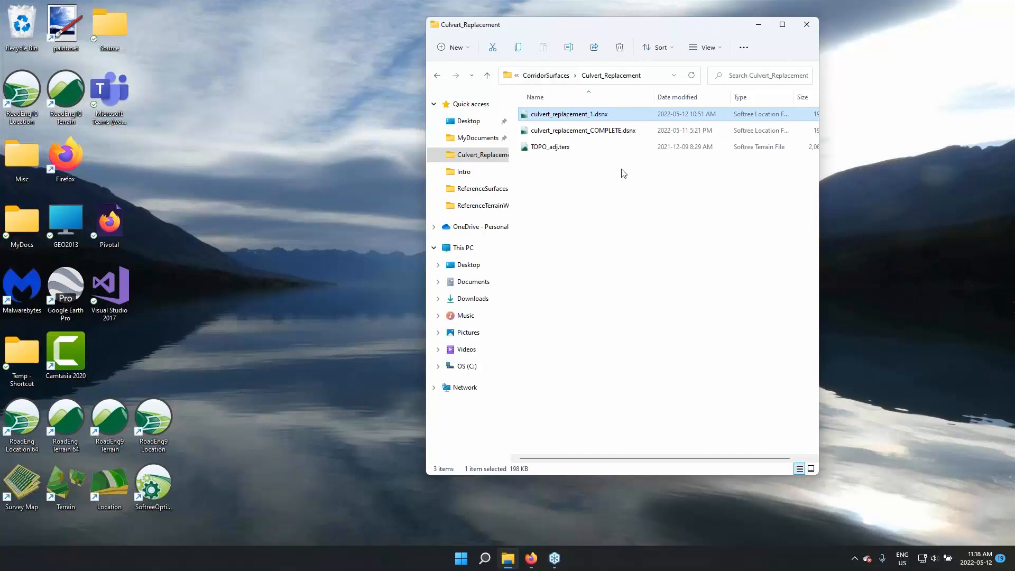
key("Return")
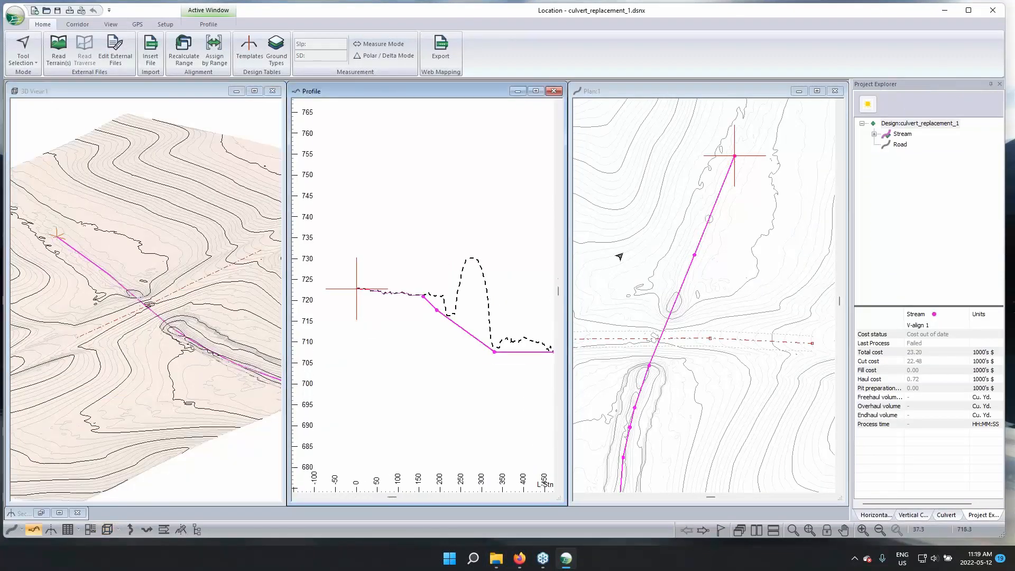
Examine the Stream alignment and its crossing of the road in the plan and 3D views
middle_click_drag(707, 333, 732, 258)
scroll(724, 172, "down", 2)
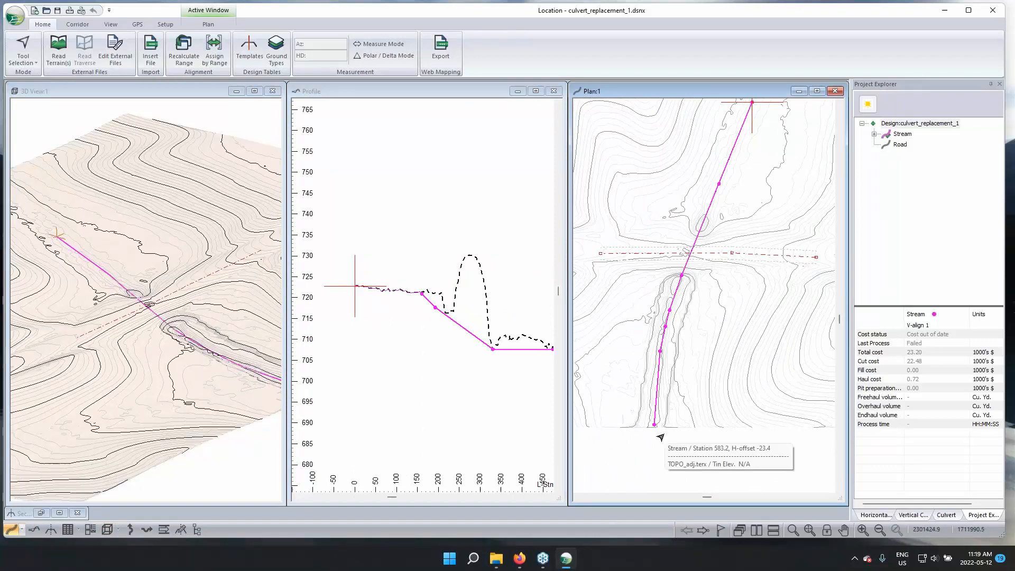
middle_click_drag(709, 332, 712, 390)
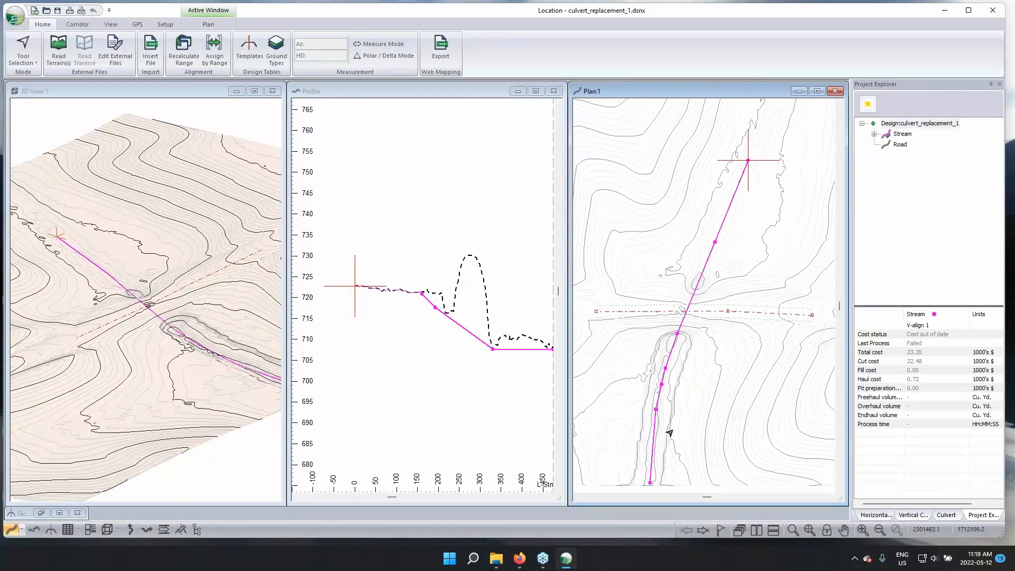
left_click_drag(247, 385, 117, 340)
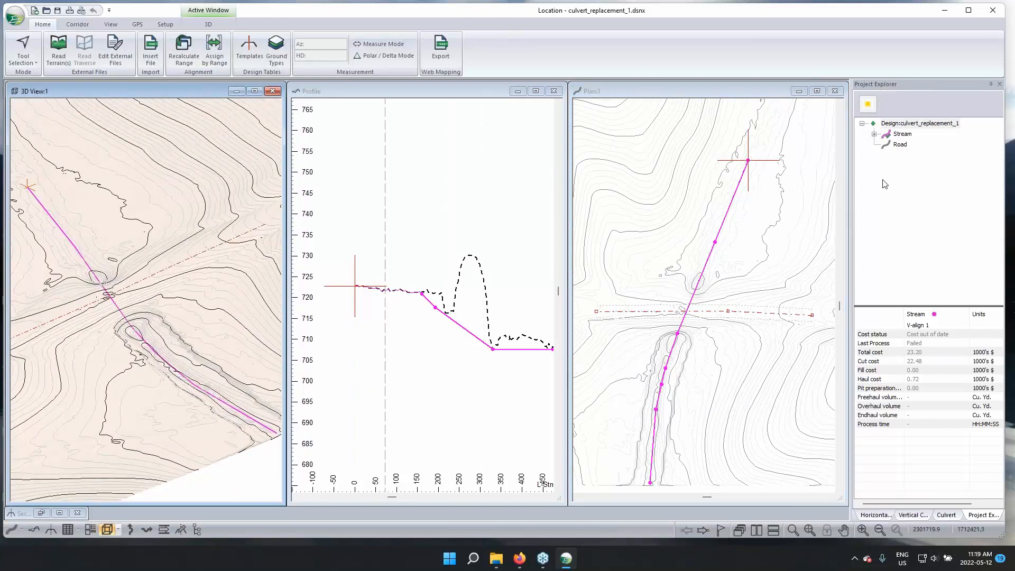
Switch to the Road alignment to examine it at the stream crossing and in profile, and return to the Stream alignment
left_click(900, 144)
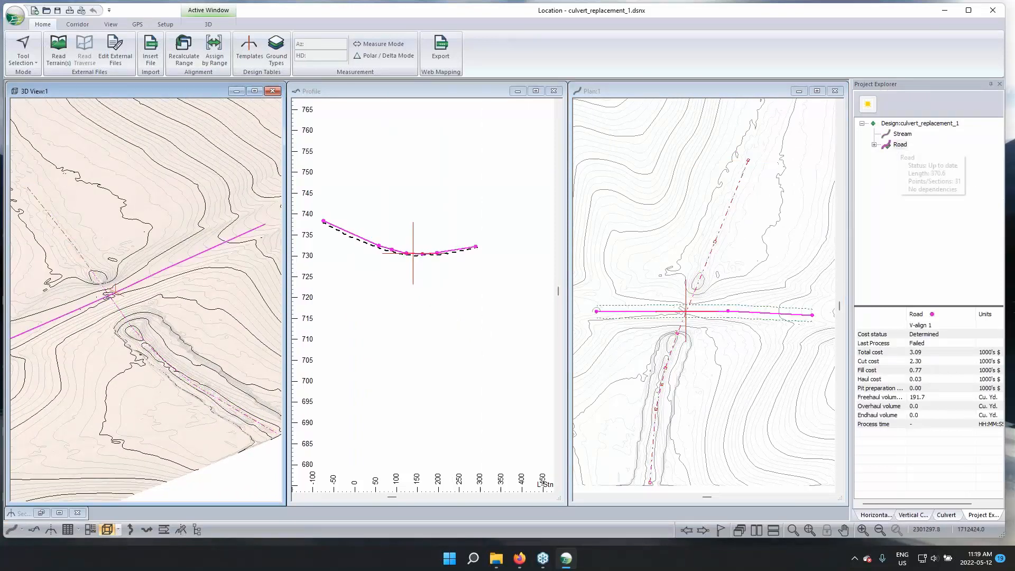
left_click_drag(143, 301, 247, 253)
left_click_drag(146, 321, 195, 299)
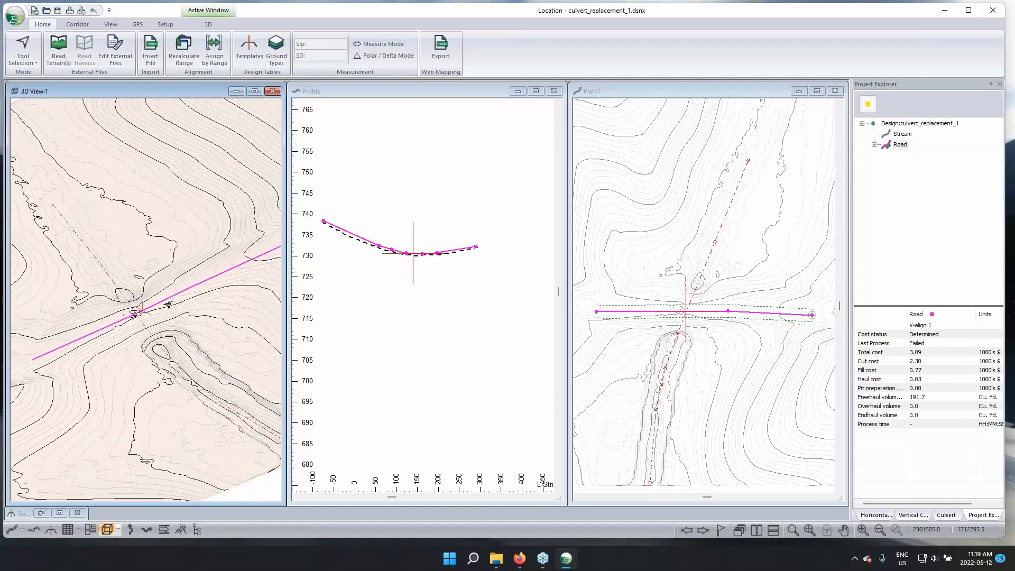
left_click_drag(162, 331, 161, 326)
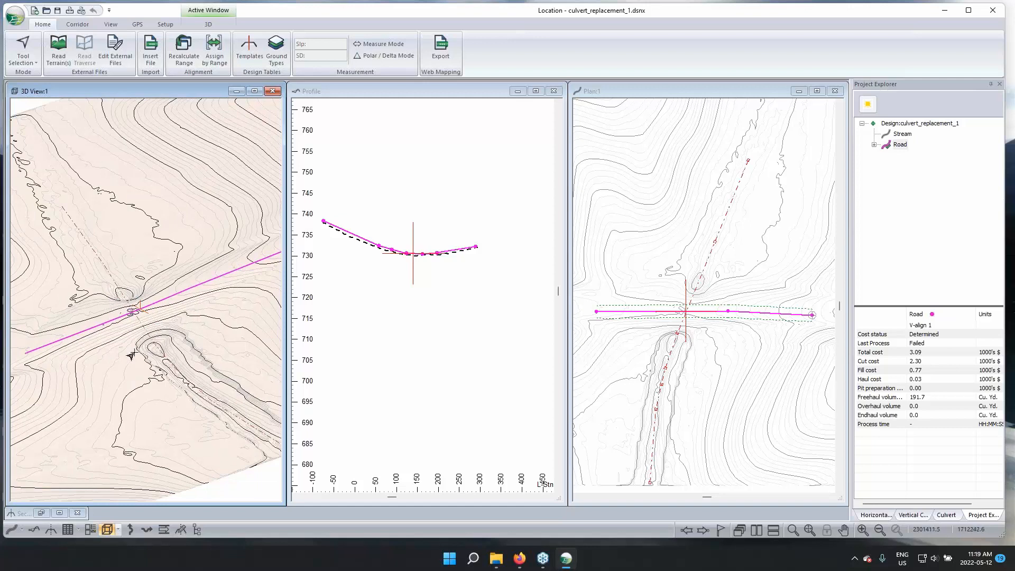
mouse_move(131, 355)
left_click(444, 348)
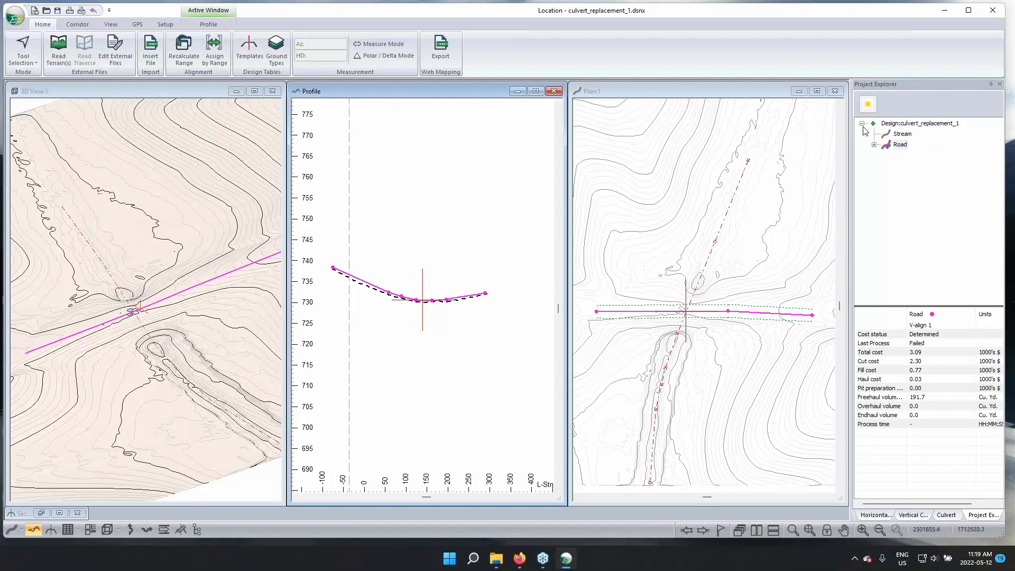
left_click(897, 135)
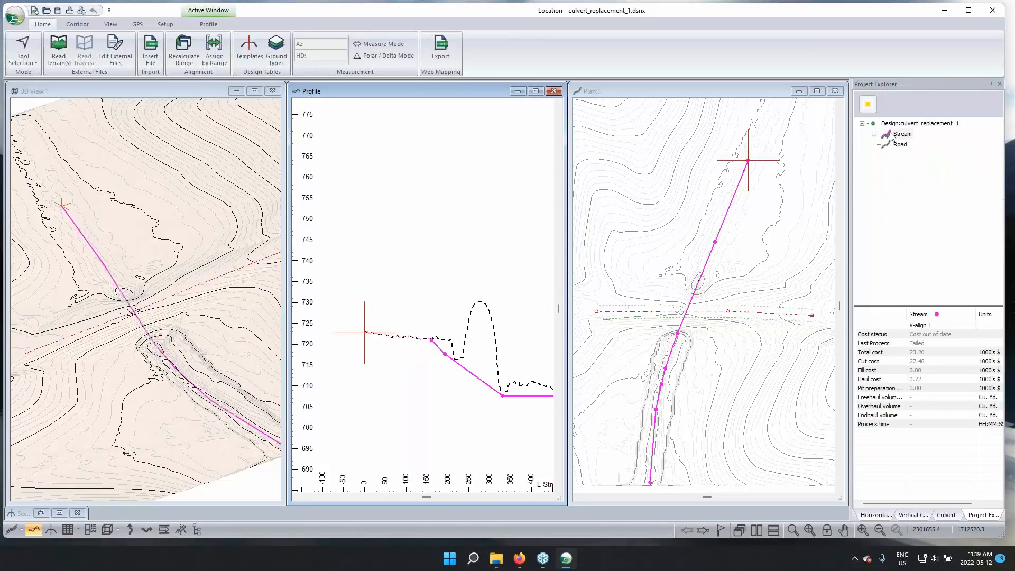
Examine the Stream profile under the road and locate the start and end of its lowered grade line
middle_click_drag(412, 308, 351, 231)
mouse_move(206, 396)
left_mouse_down()
mouse_move(194, 396)
mouse_move(204, 390)
left_mouse_up()
scroll(462, 349, "up", 2)
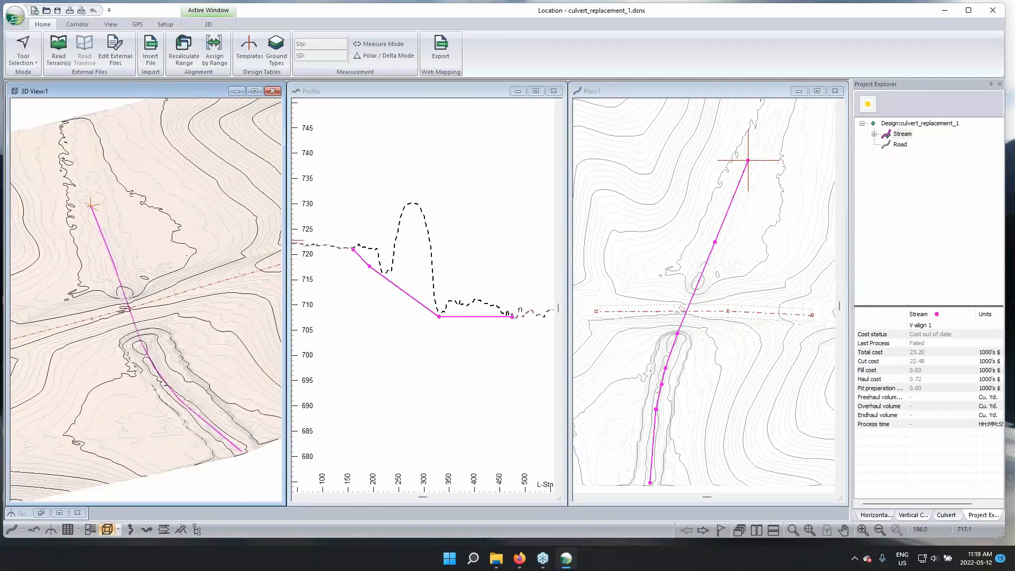
scroll(371, 269, "down", 1)
middle_click_drag(343, 248, 356, 274)
scroll(355, 273, "up", 1)
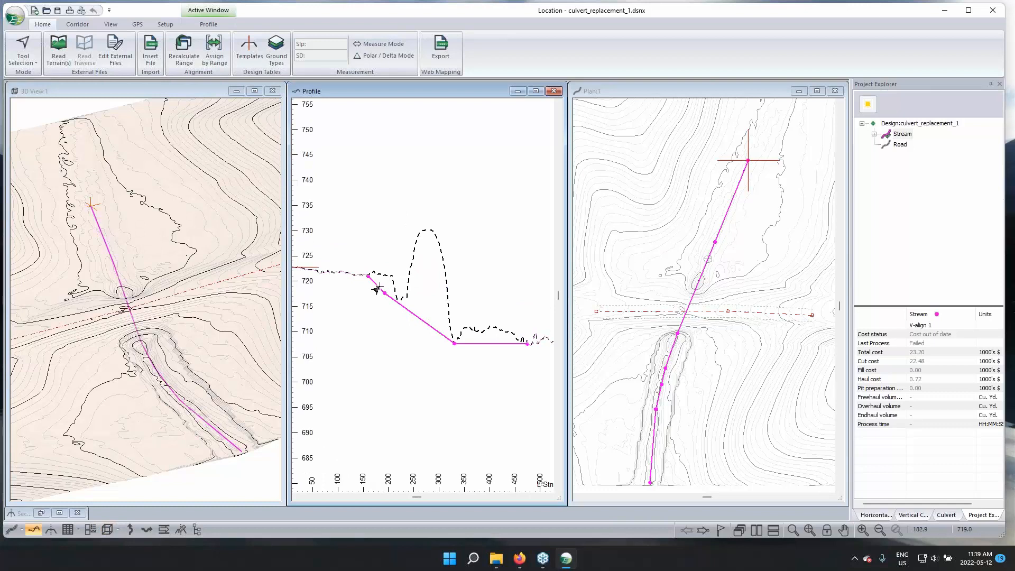
mouse_move(363, 280)
left_click(367, 277)
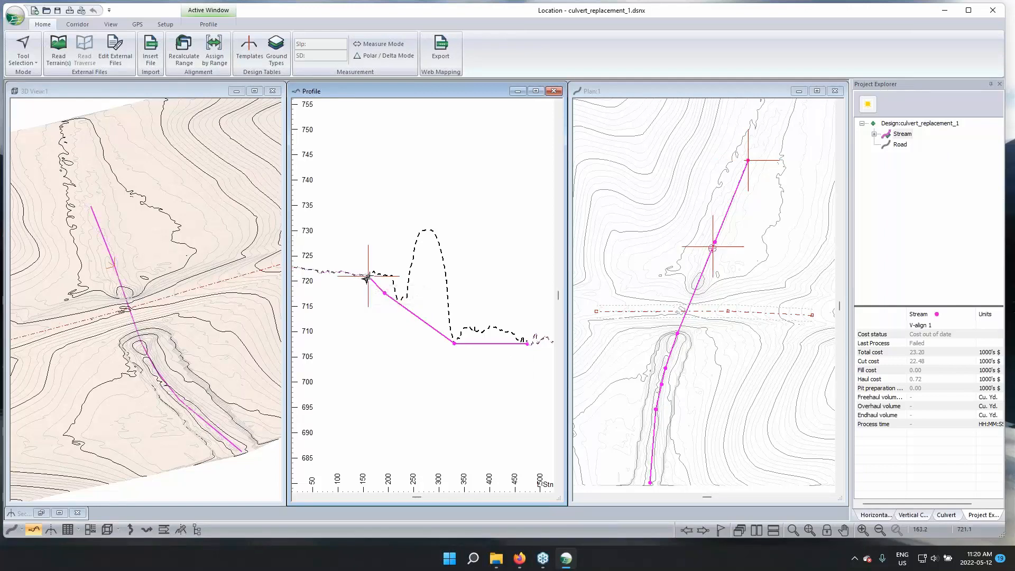
left_click(527, 344)
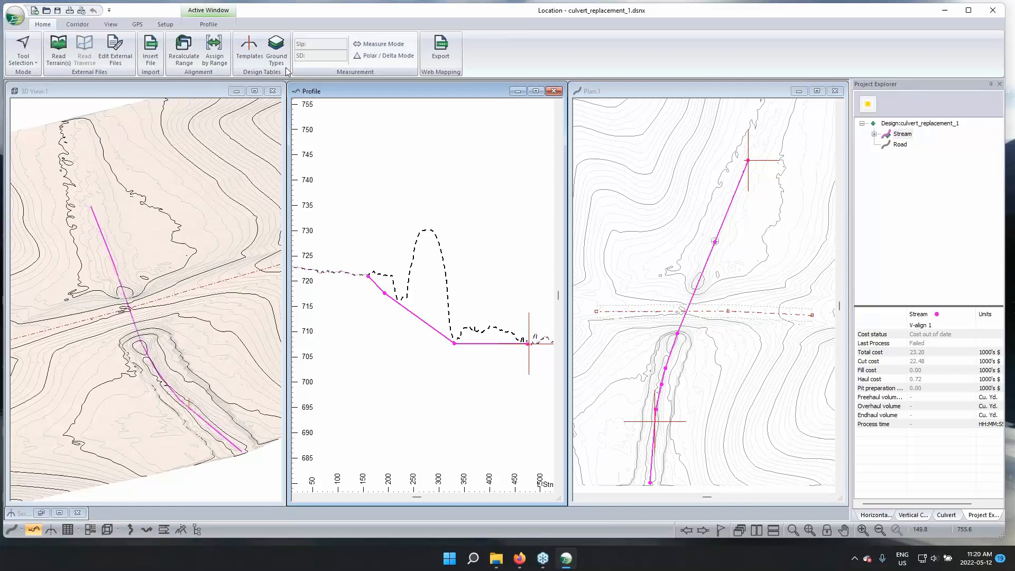
Open the Template Editor and inspect the DF and TR Trench cut templates, previewing TR at a deeper cut
left_click(249, 50)
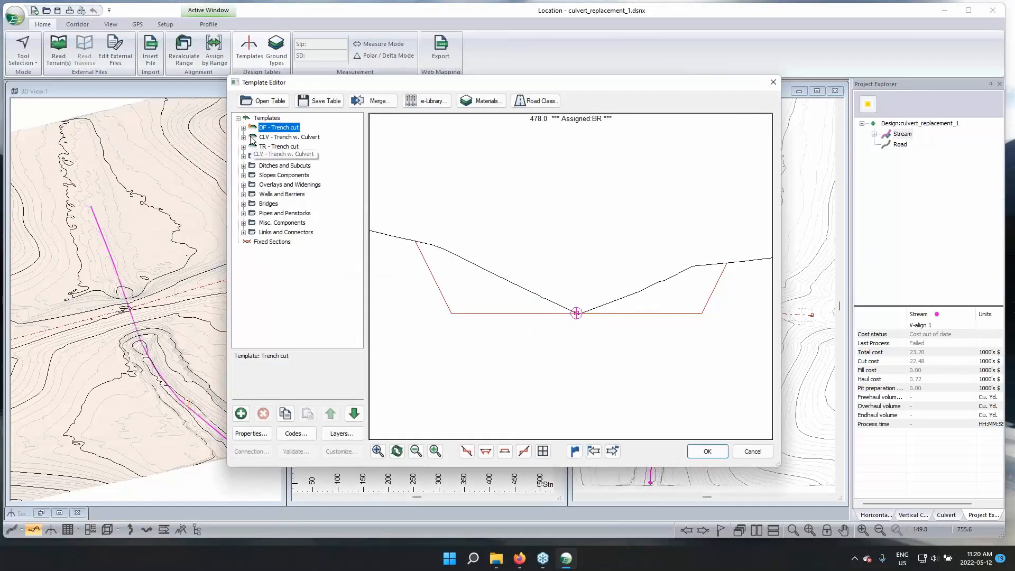
left_click(243, 128)
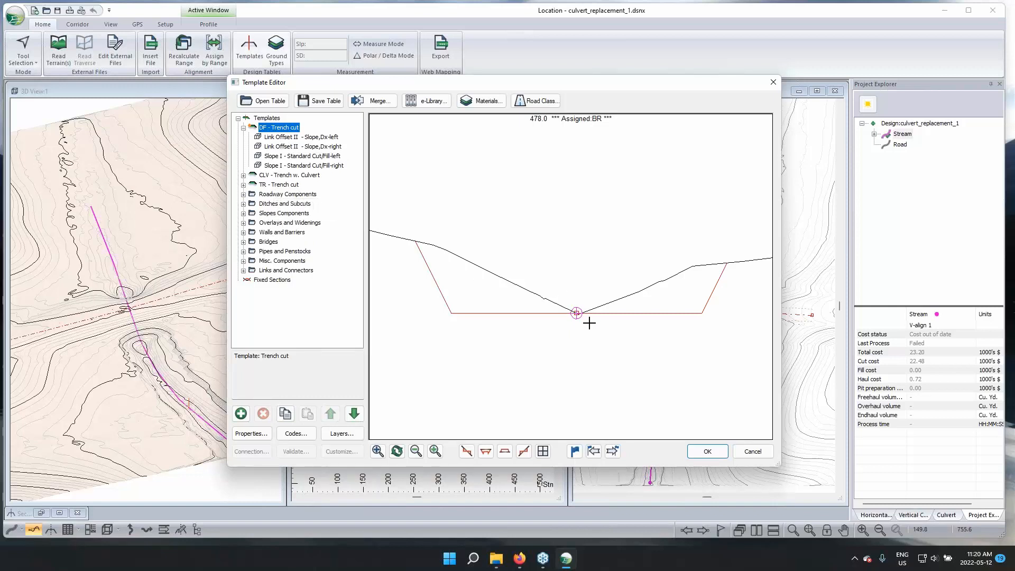
left_click(272, 185)
left_click(243, 185)
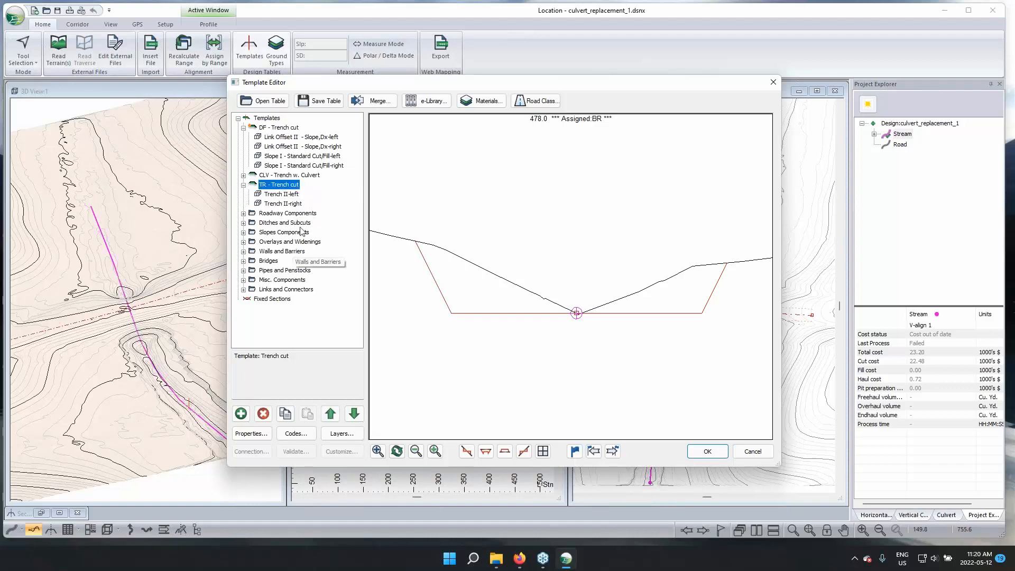
mouse_move(509, 315)
left_mouse_down()
mouse_move(505, 373)
mouse_move(504, 347)
left_mouse_up()
scroll(476, 309, "down", 2)
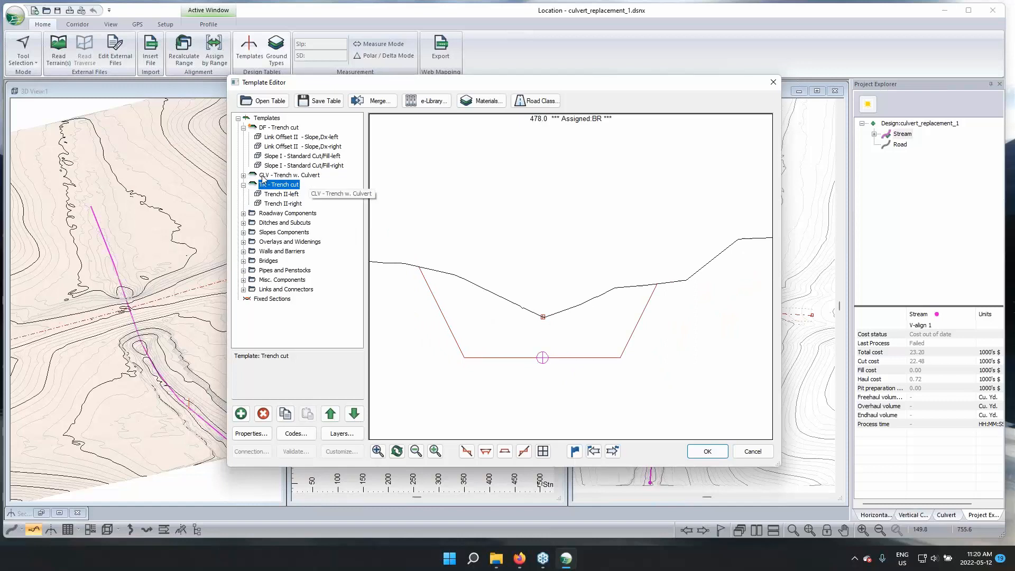
Preview the CLV - Trench w. Culvert template at a deeper cut, return to TR - Trench cut, and close the editor without saving
left_click(243, 175)
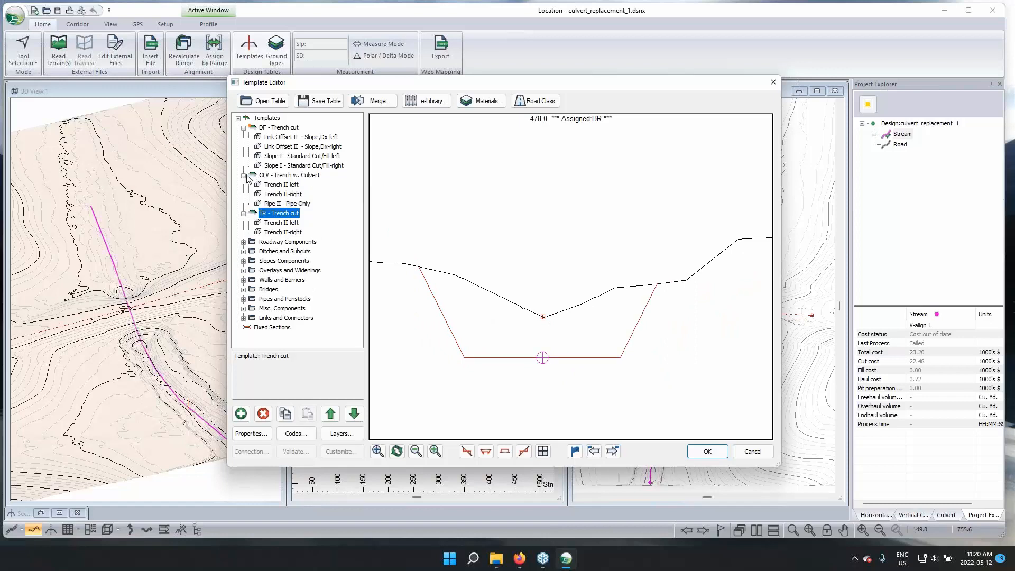
left_click(291, 175)
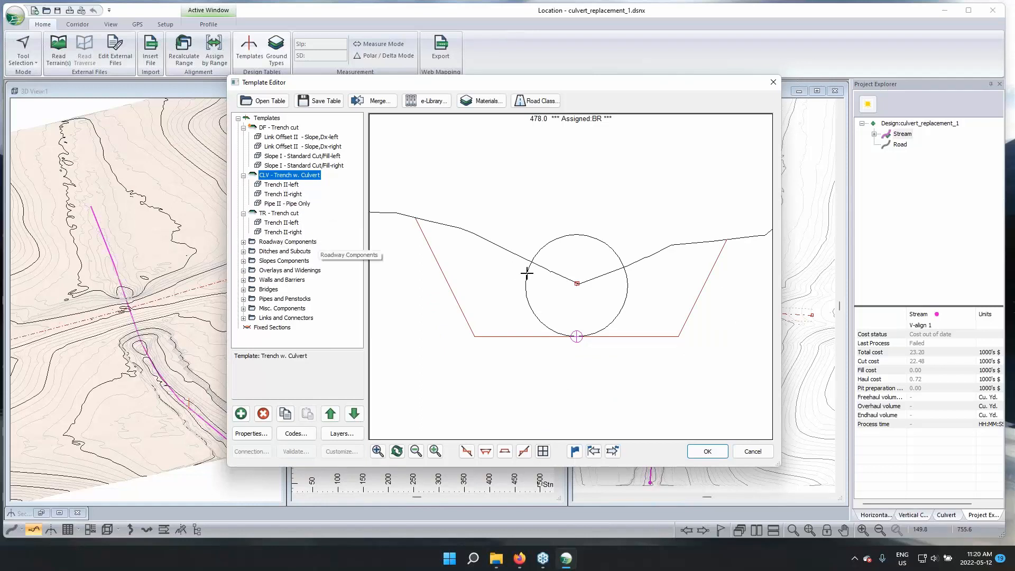
left_click_drag(520, 335, 526, 400)
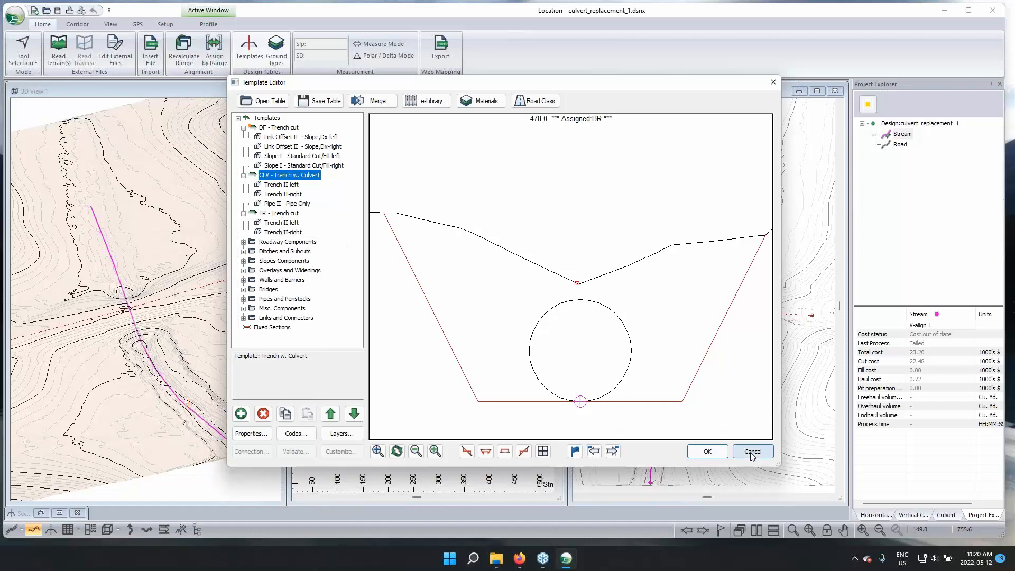
left_click(284, 214)
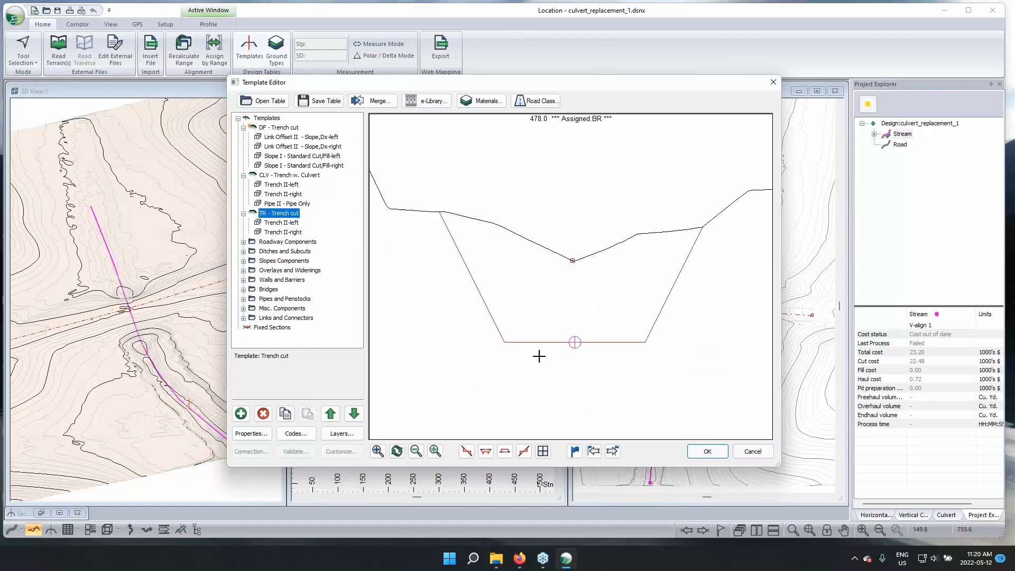
left_click(752, 453)
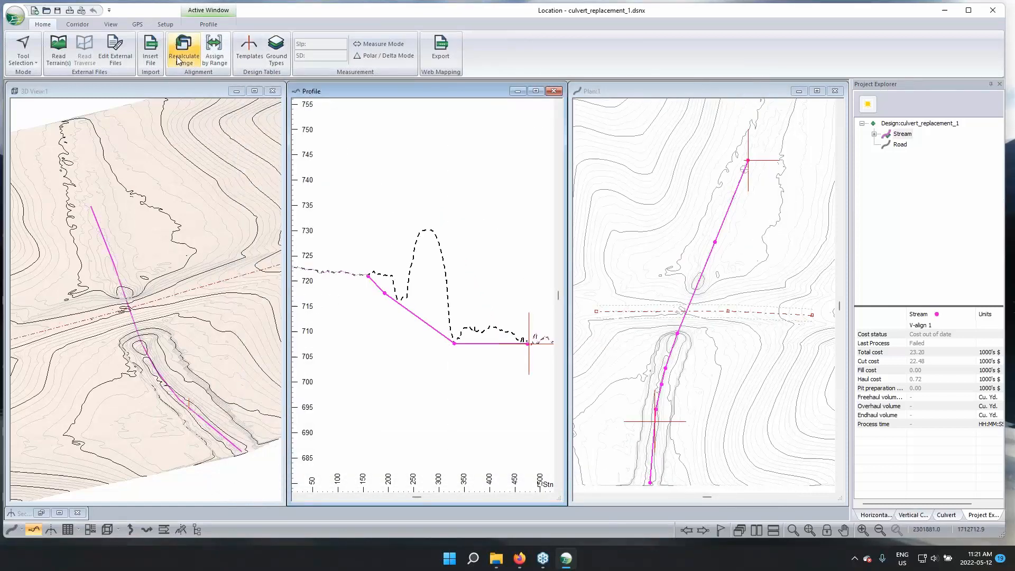
Assign the TR Trench cut template to the Stream from station 159 to 475 and recalculate its cross sections
left_click(214, 50)
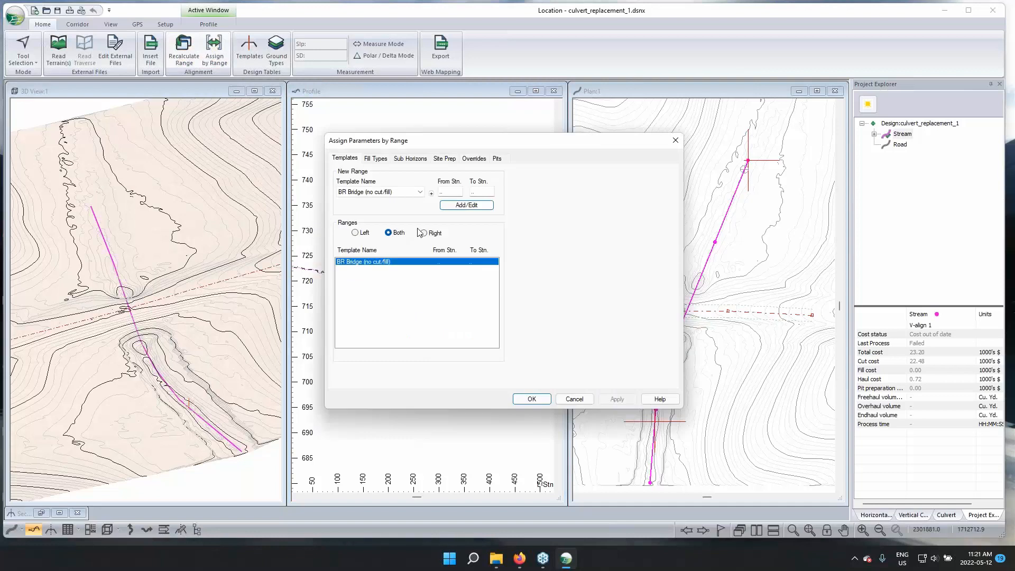
left_click(404, 192)
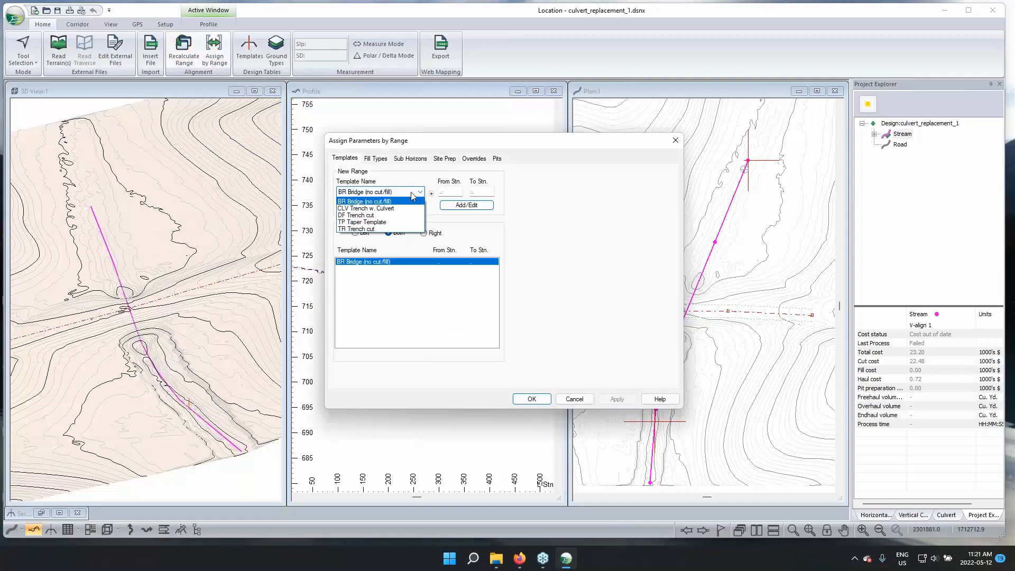
left_click(370, 229)
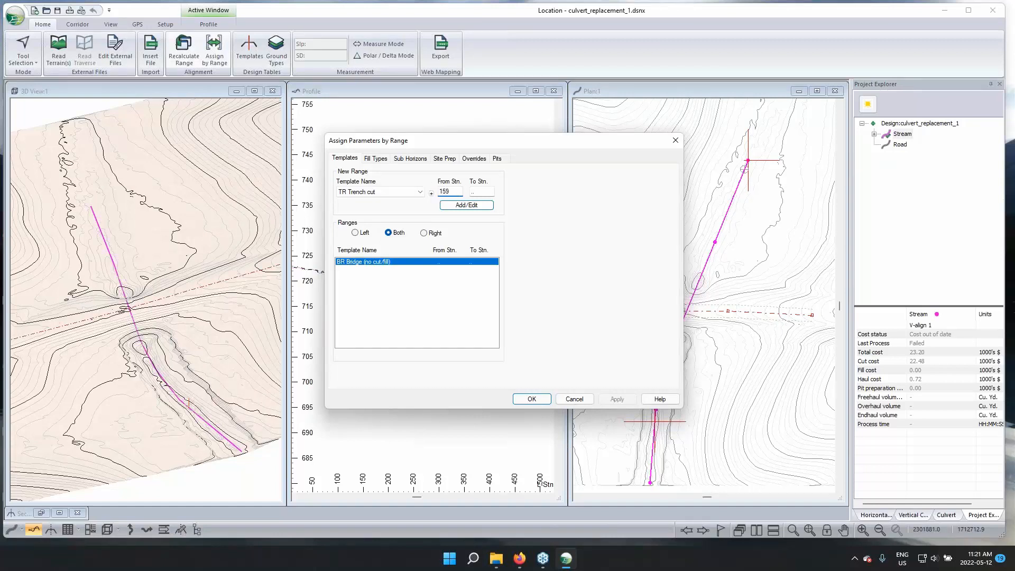
key("Tab")
left_click(489, 206)
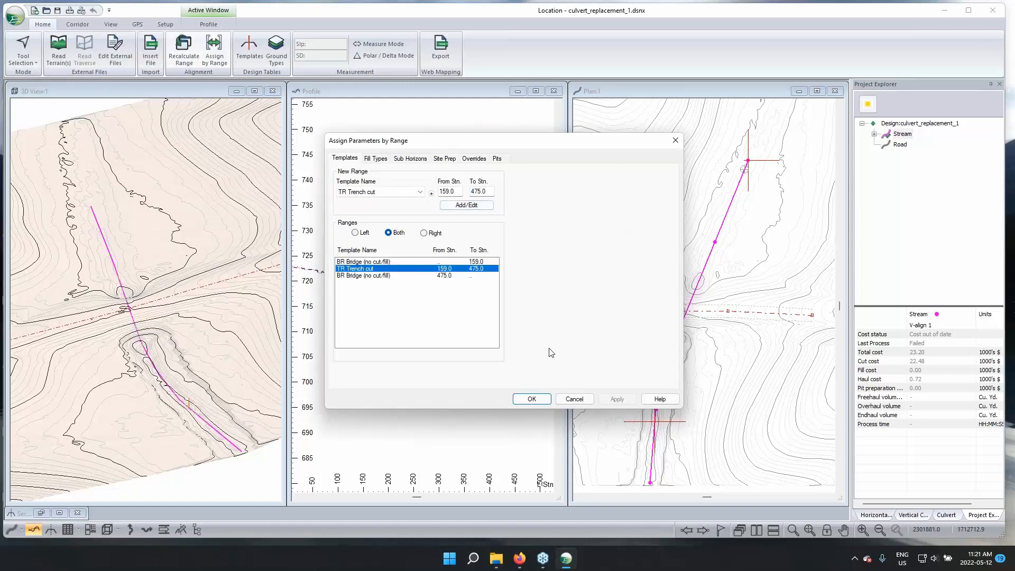
left_click(532, 399)
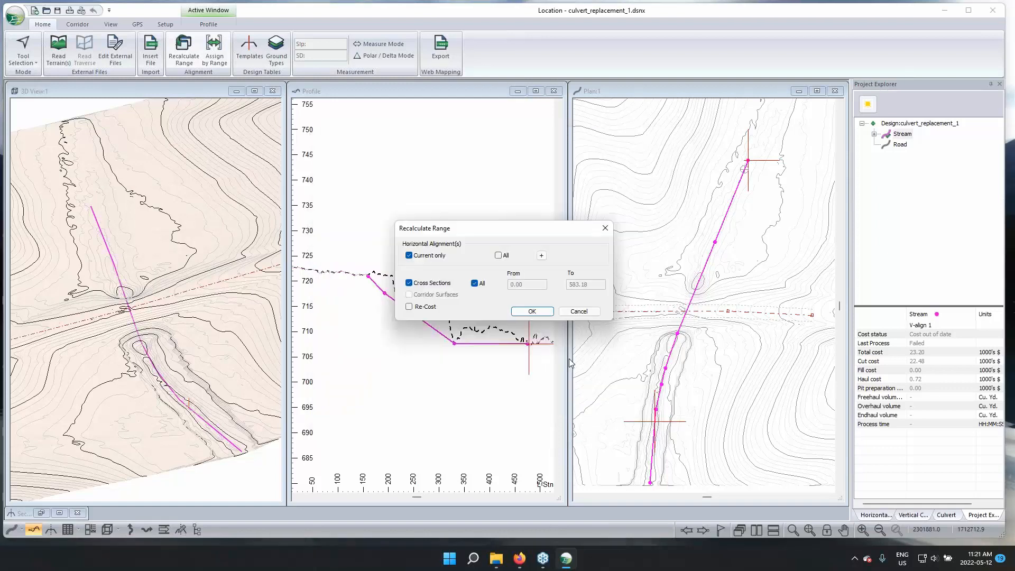
left_click(531, 312)
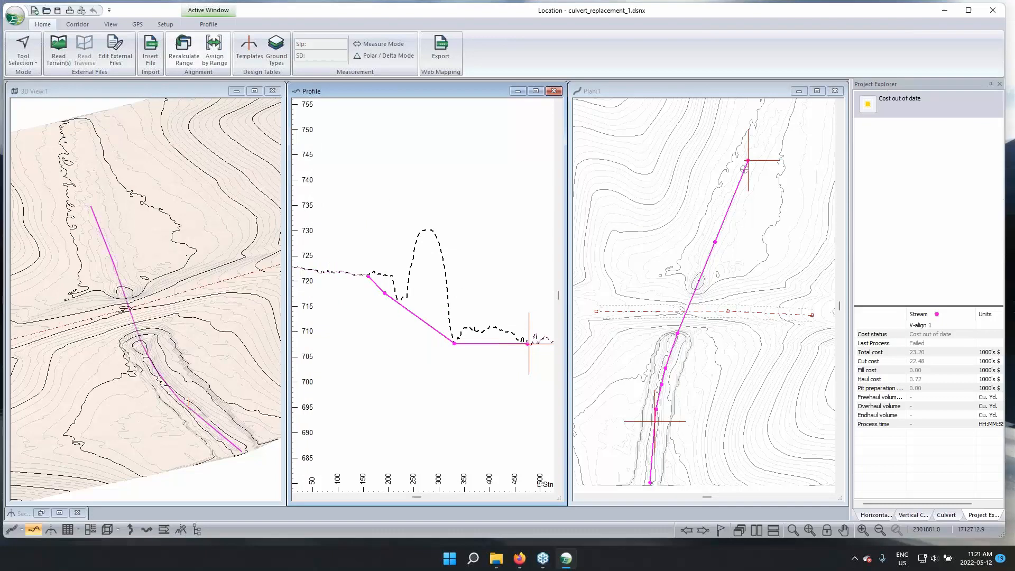
Inspect the Stream's trench cross section at station 214 in the Section window and minimize the window again
mouse_move(294, 275)
middle_mouse_down()
mouse_move(306, 276)
mouse_move(292, 285)
middle_mouse_up()
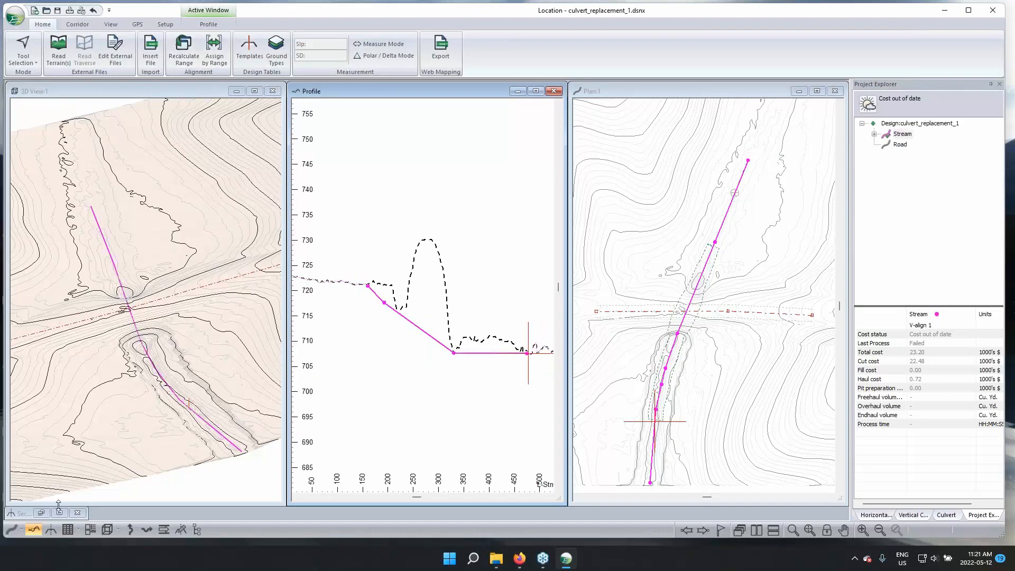
double_click(21, 514)
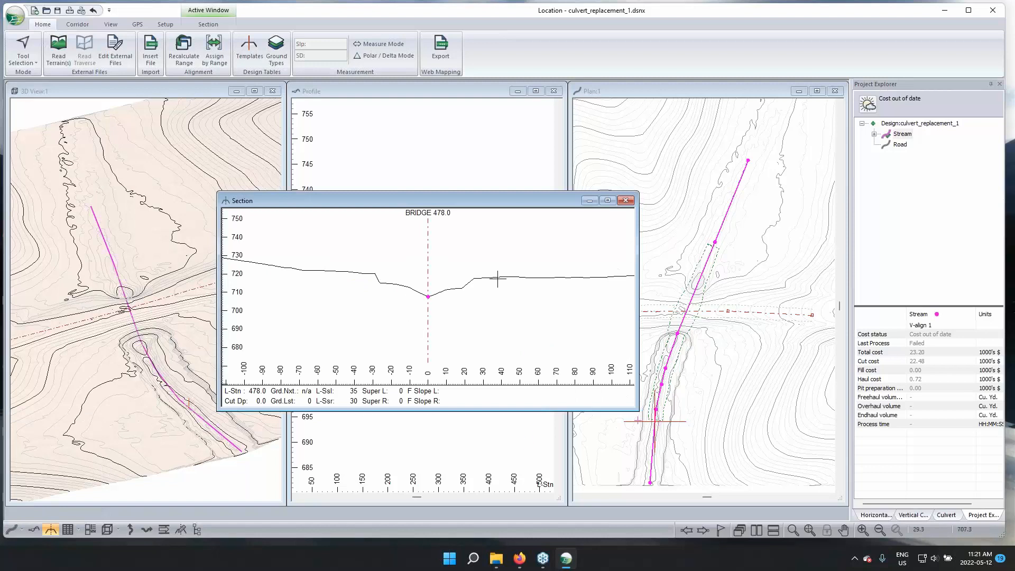
left_click_drag(434, 199, 449, 291)
left_click(419, 90)
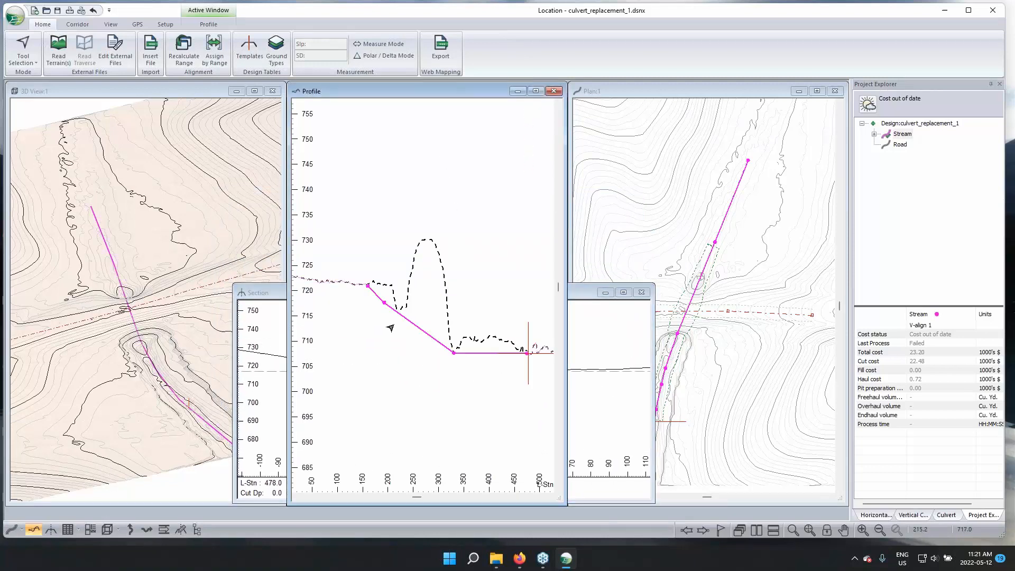
left_click(395, 310)
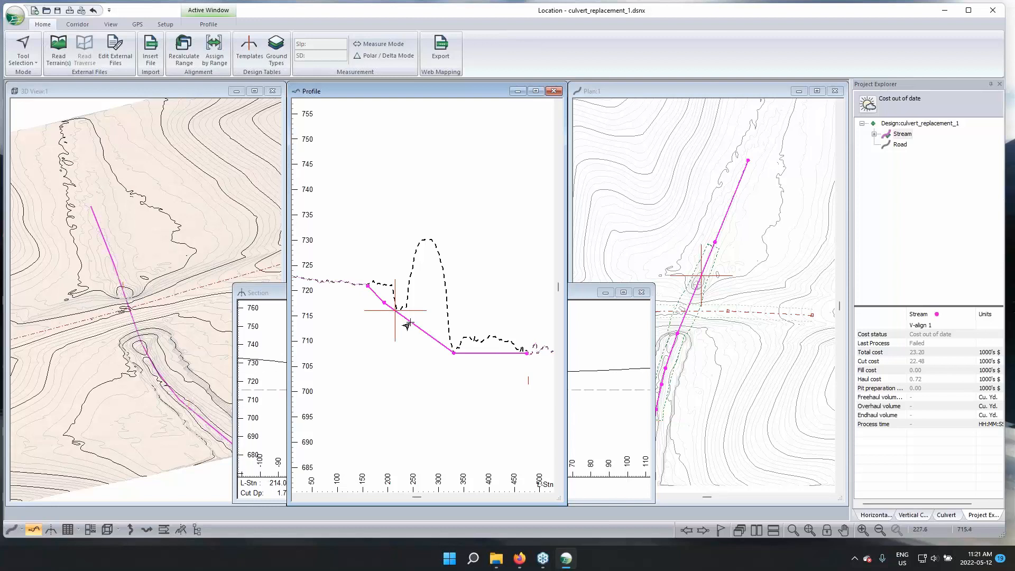
left_click(272, 294)
left_click_drag(272, 294, 209, 189)
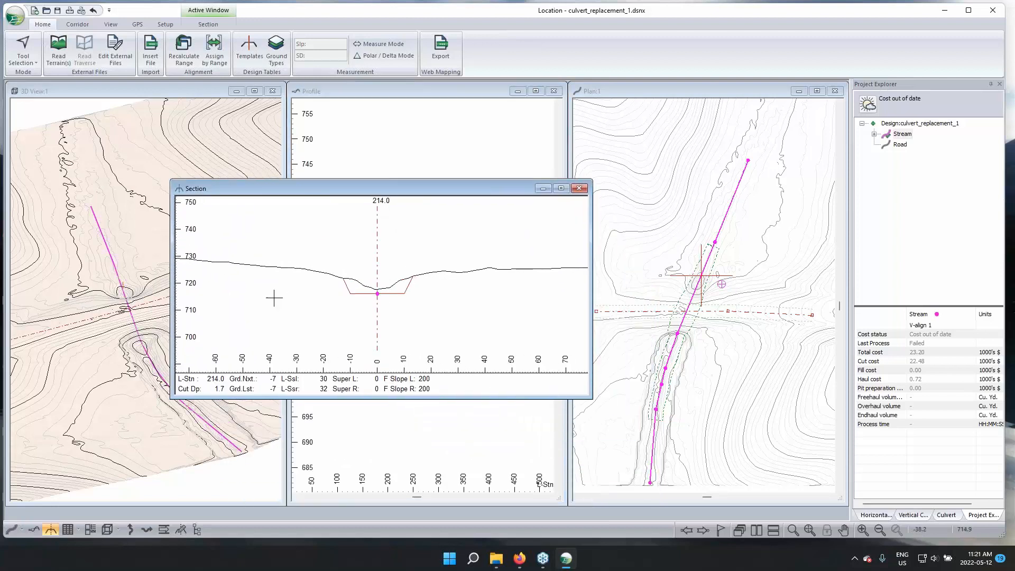
left_click(540, 190)
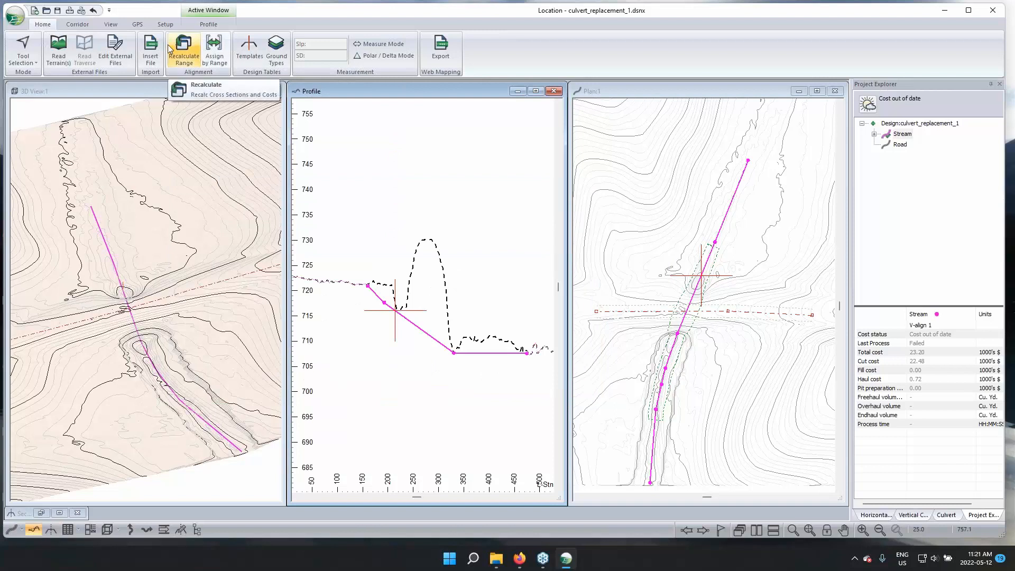
Add a new corridor surface to the Stream alignment's reference terrains and surfaces
left_click(78, 25)
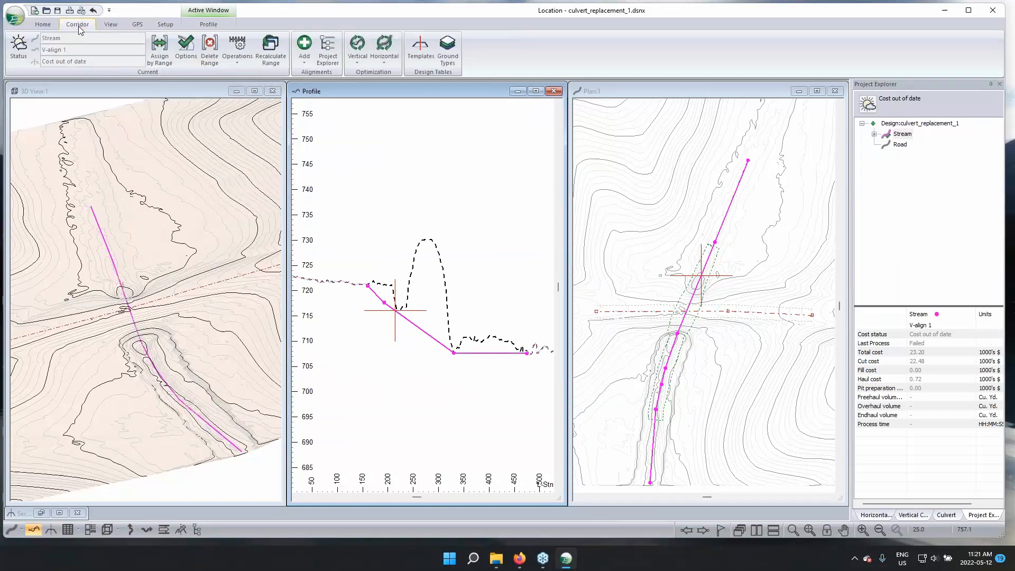
left_click(185, 46)
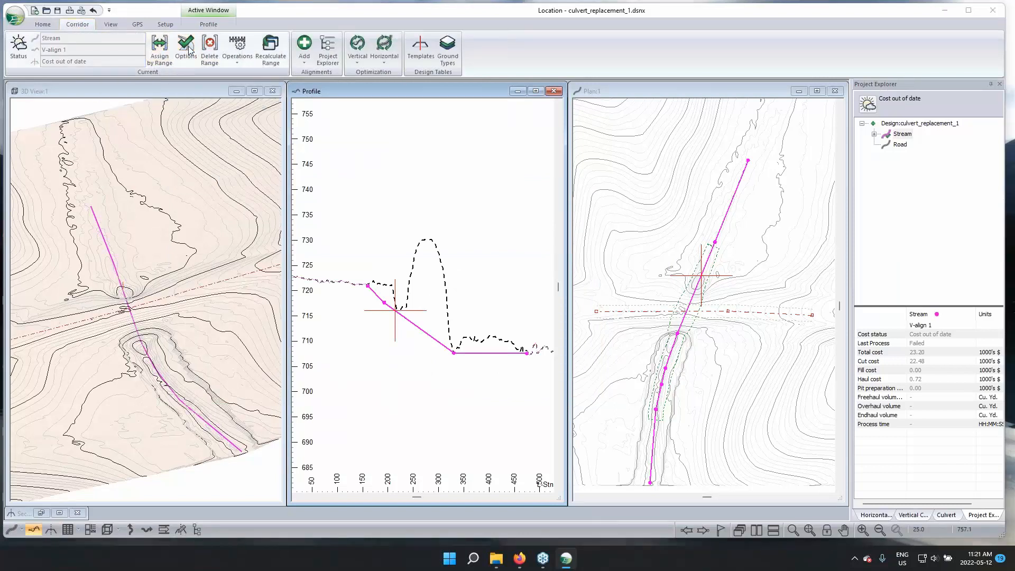
left_click(582, 249)
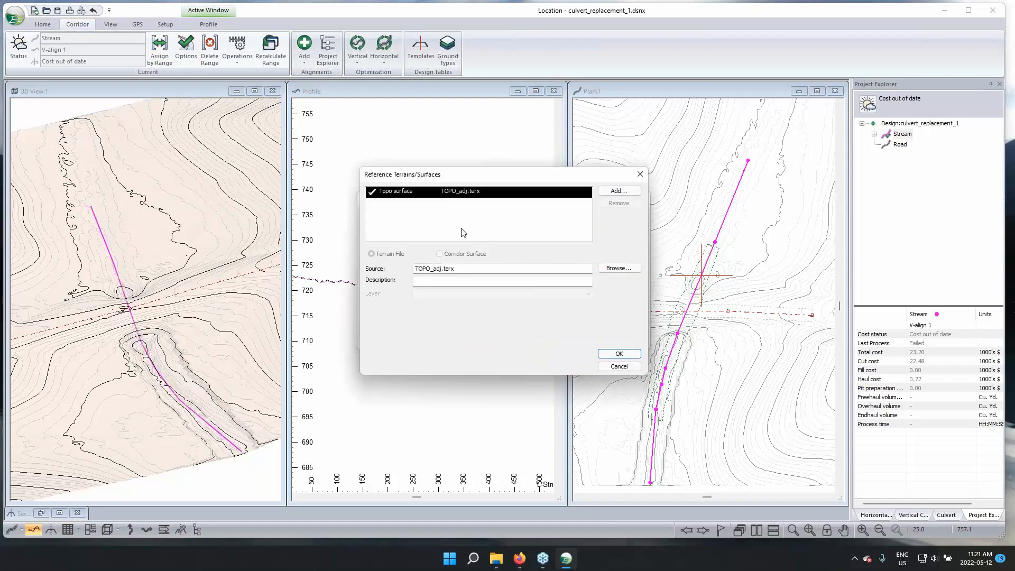
left_click(618, 191)
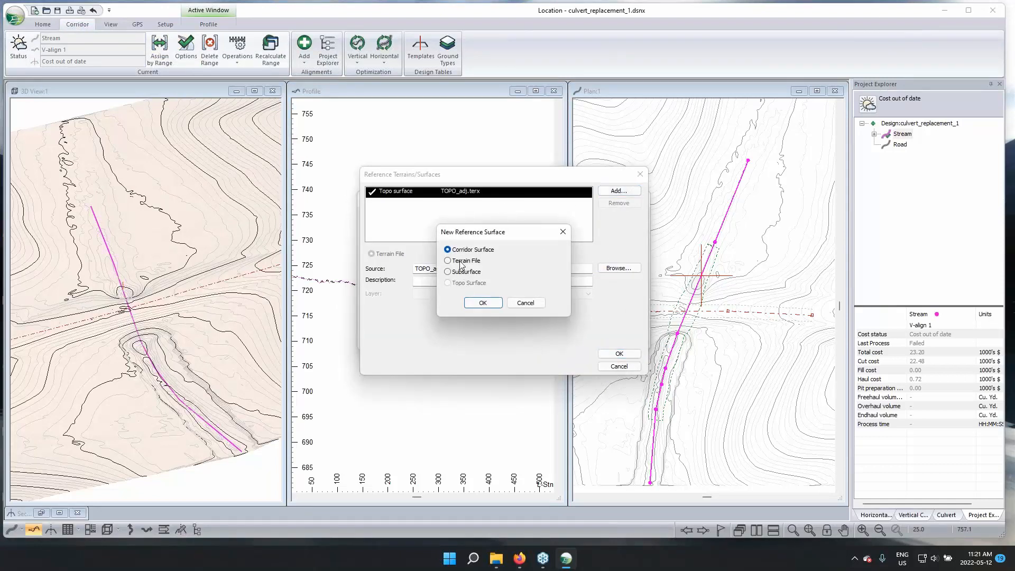
left_click(483, 302)
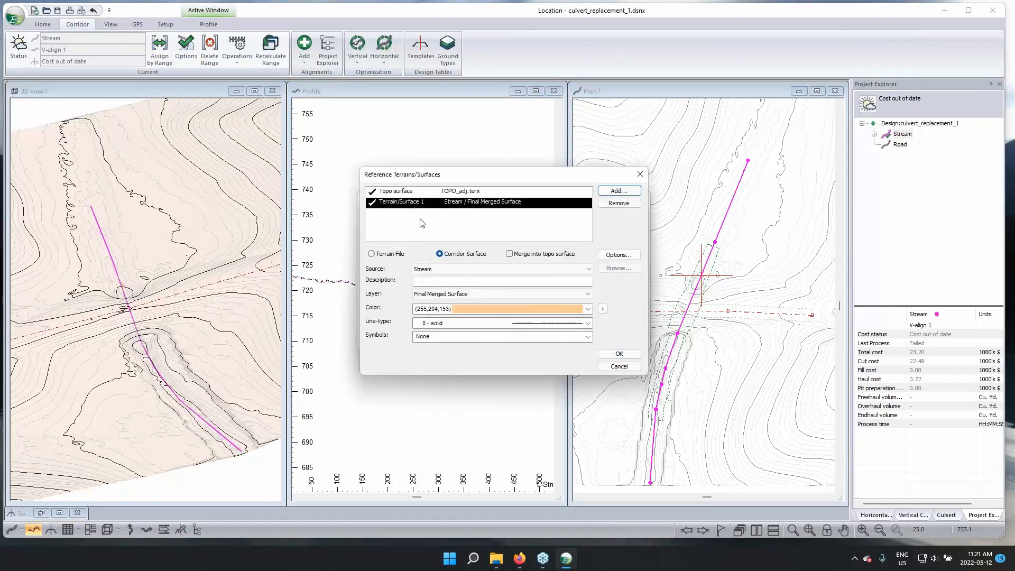
Set the new Stream reference surface's layer to SG - Subgrade material and its color to (255,0,128)
left_click(446, 295)
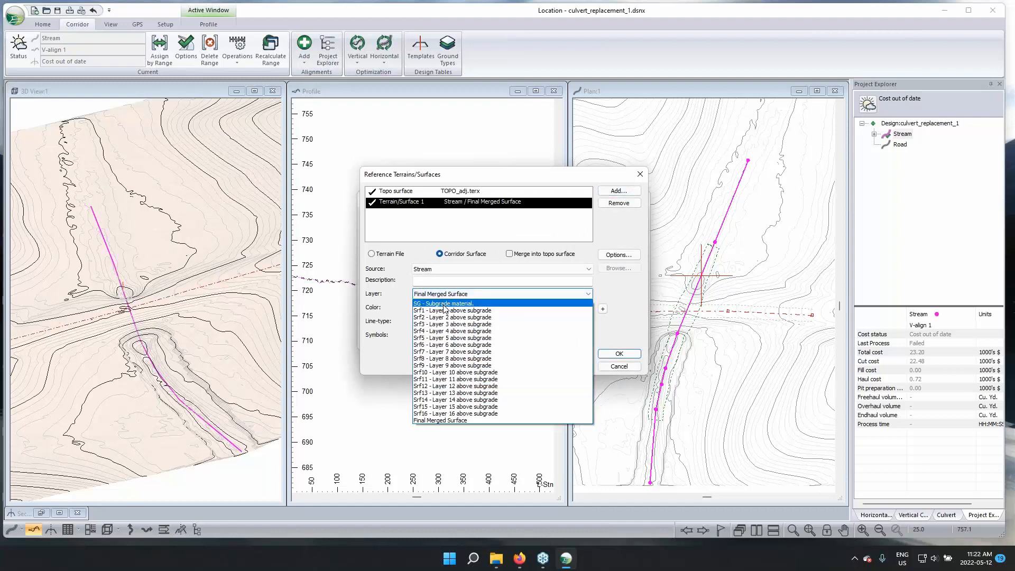
left_click(445, 303)
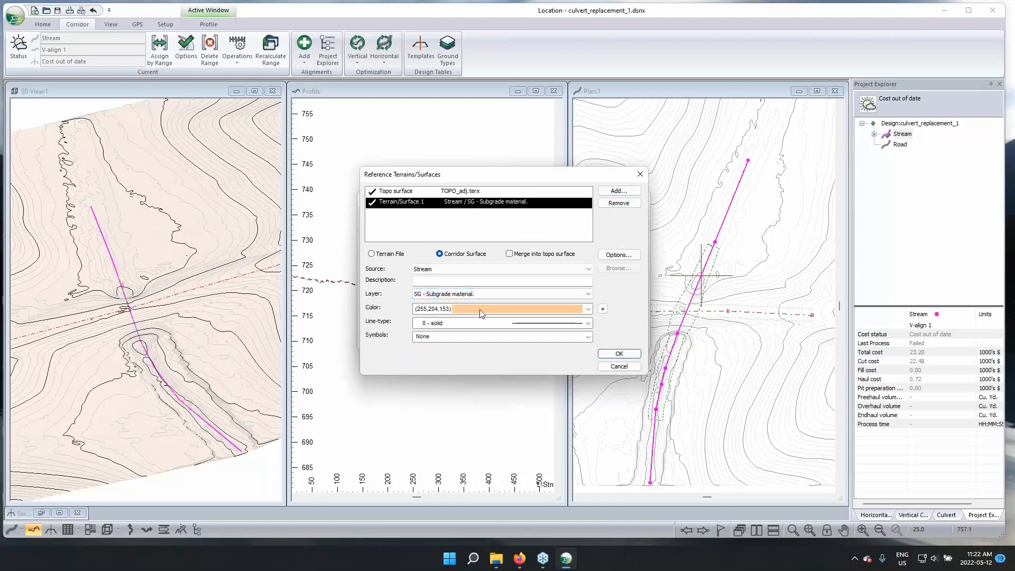
left_click(588, 310)
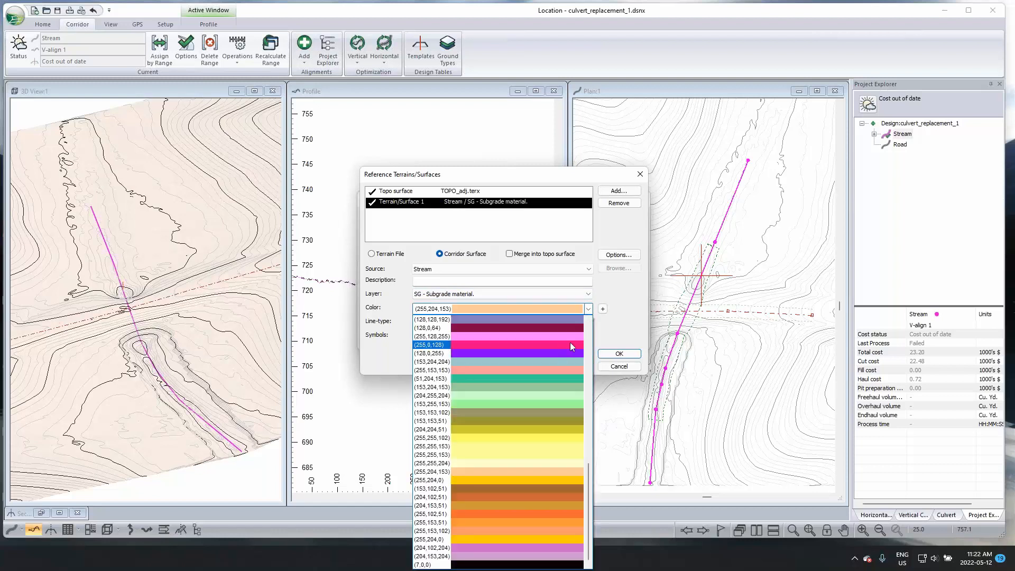
left_click(567, 348)
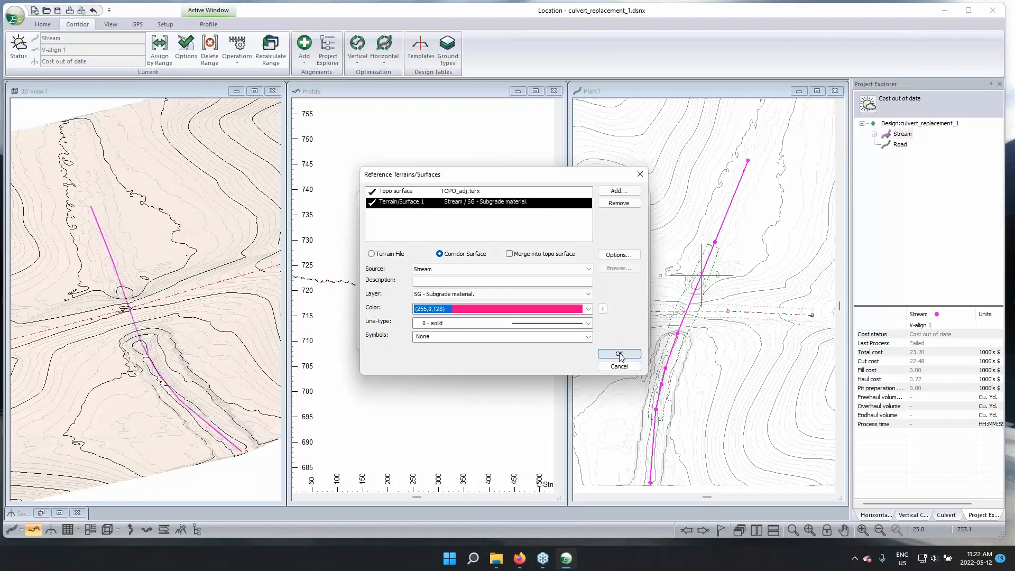
Apply the Stream's subgrade reference surface, recalculate the alignment's cross sections and corridor surfaces, and examine the trench in 3D
left_click(619, 353)
left_click(570, 333)
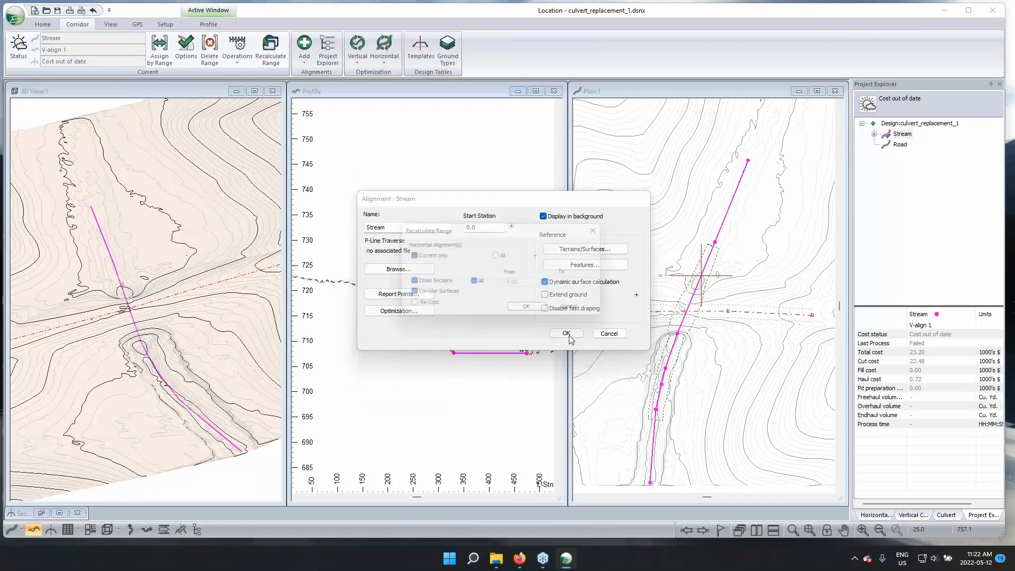
left_click(531, 312)
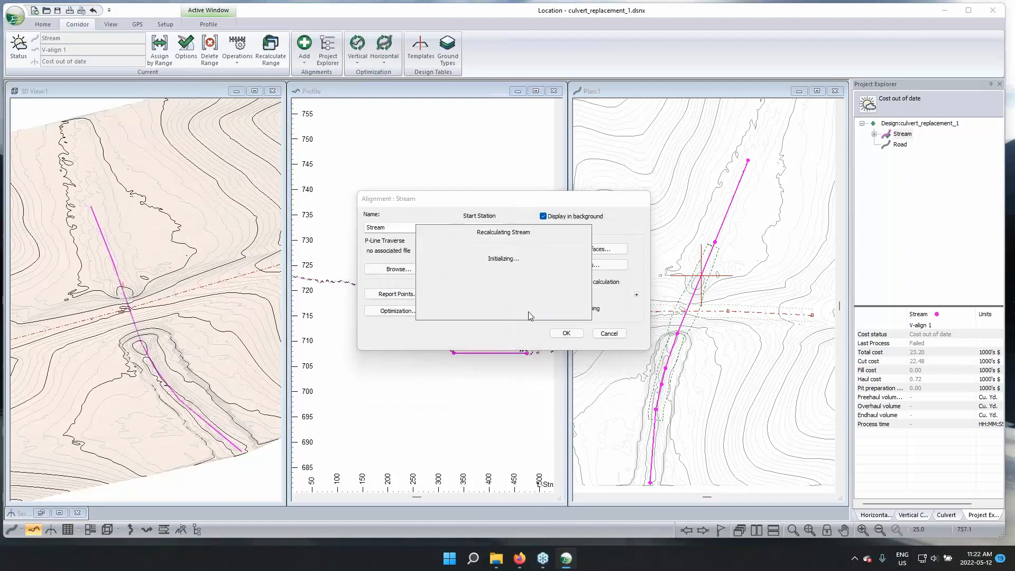
left_click_drag(130, 370, 124, 307)
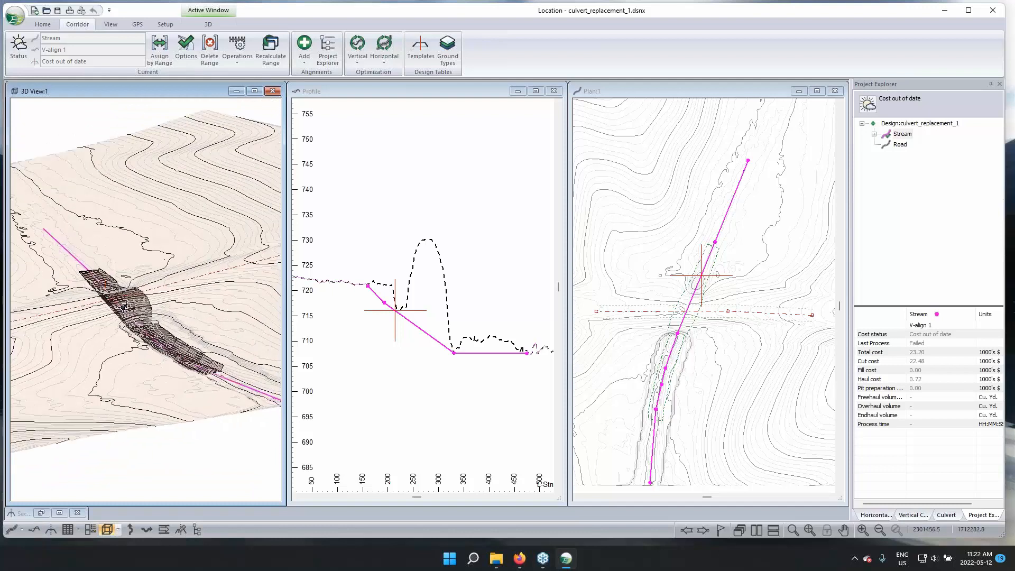
scroll(124, 306, "up", 4)
middle_click_drag(190, 256, 178, 209)
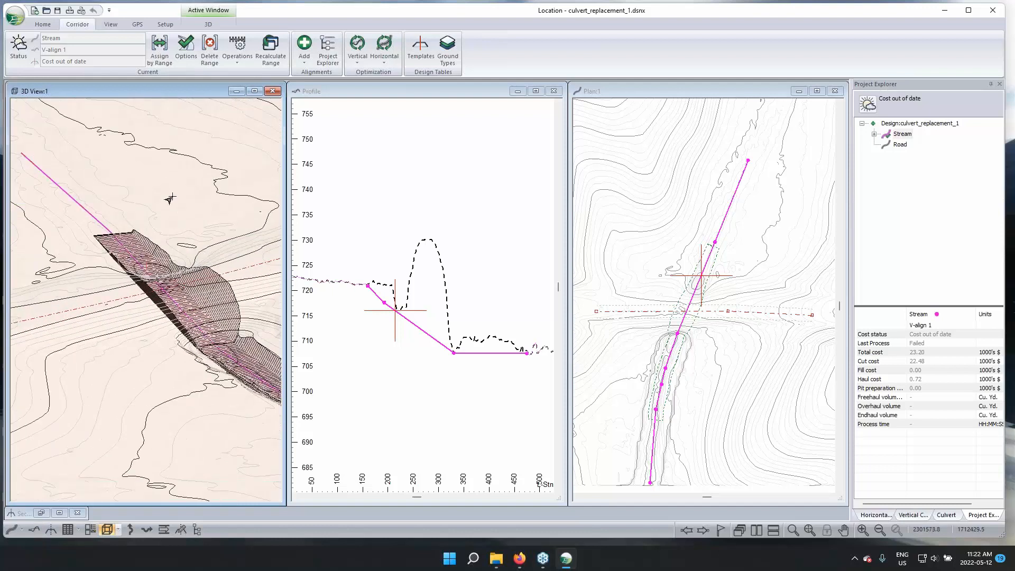
left_click_drag(241, 330, 214, 197)
left_click_drag(170, 287, 196, 294)
Assign the CLV Trench w. Culvert template to a station range within the Stream's trench section
left_click(323, 103)
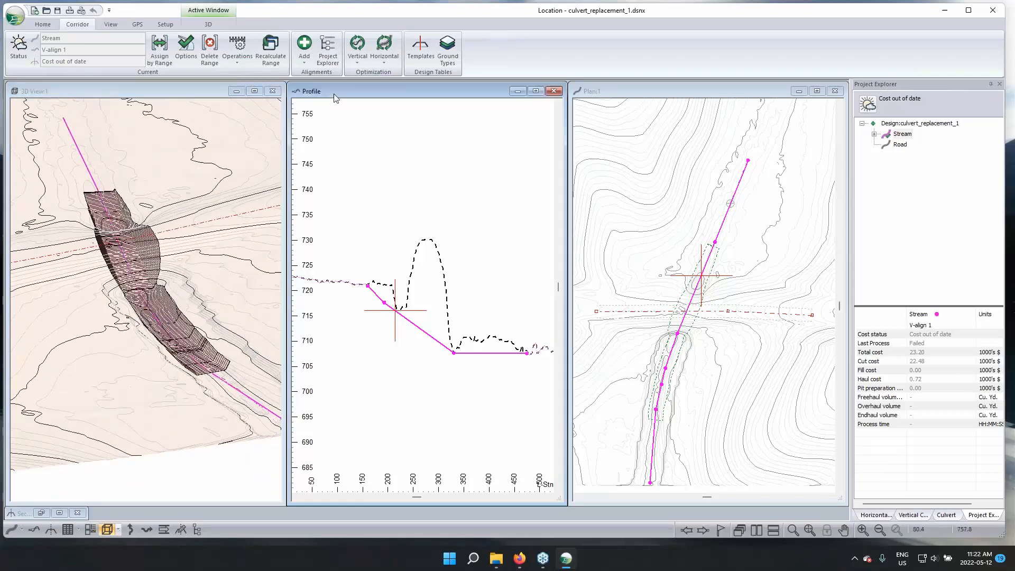
left_click(160, 50)
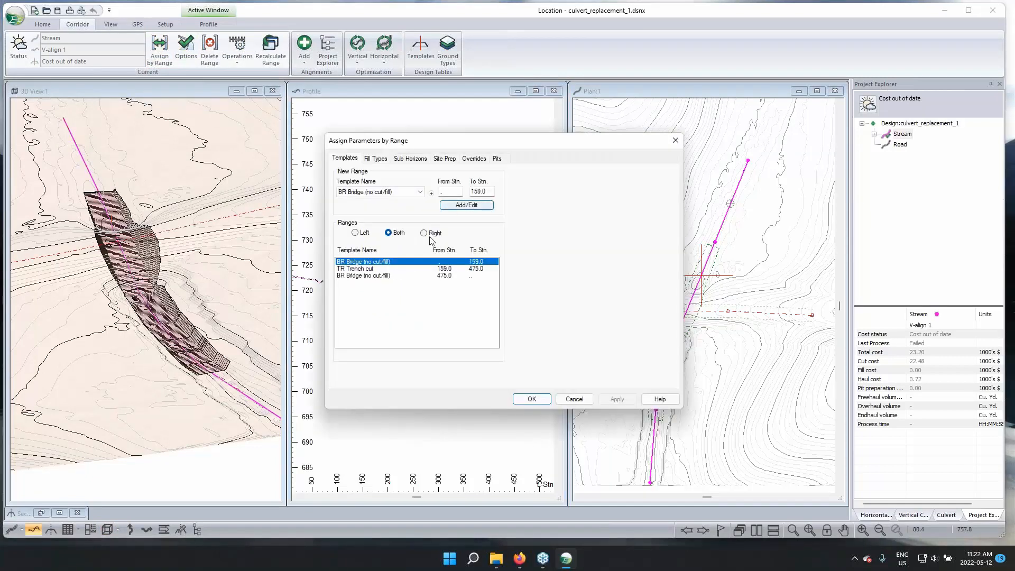
left_click(364, 270)
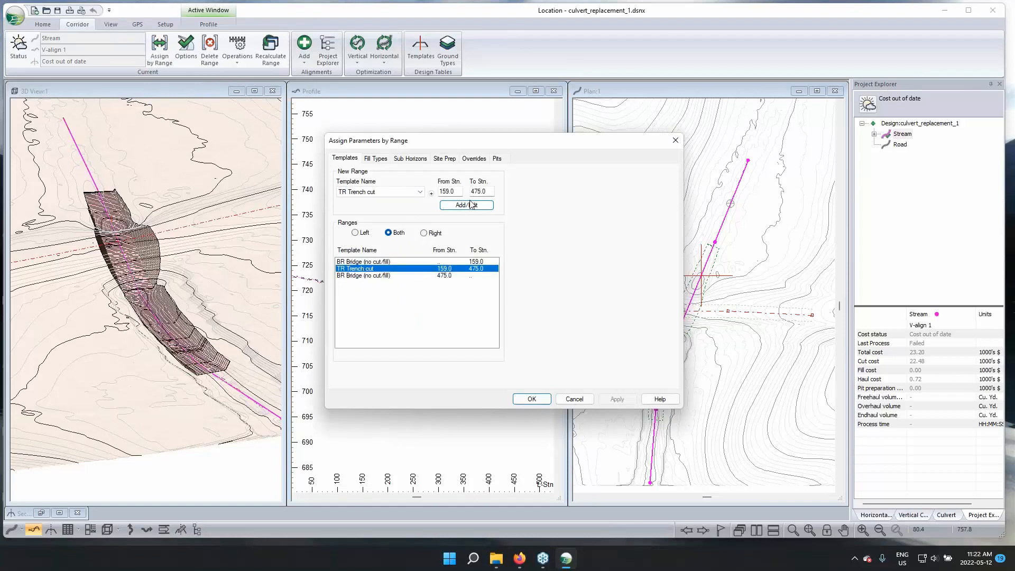
left_click(419, 192)
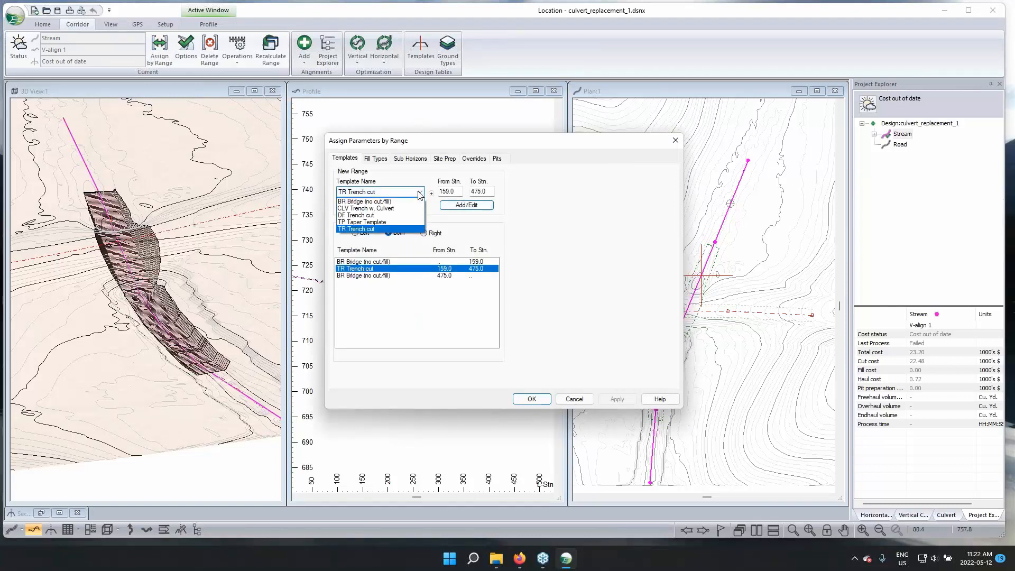
left_click(373, 209)
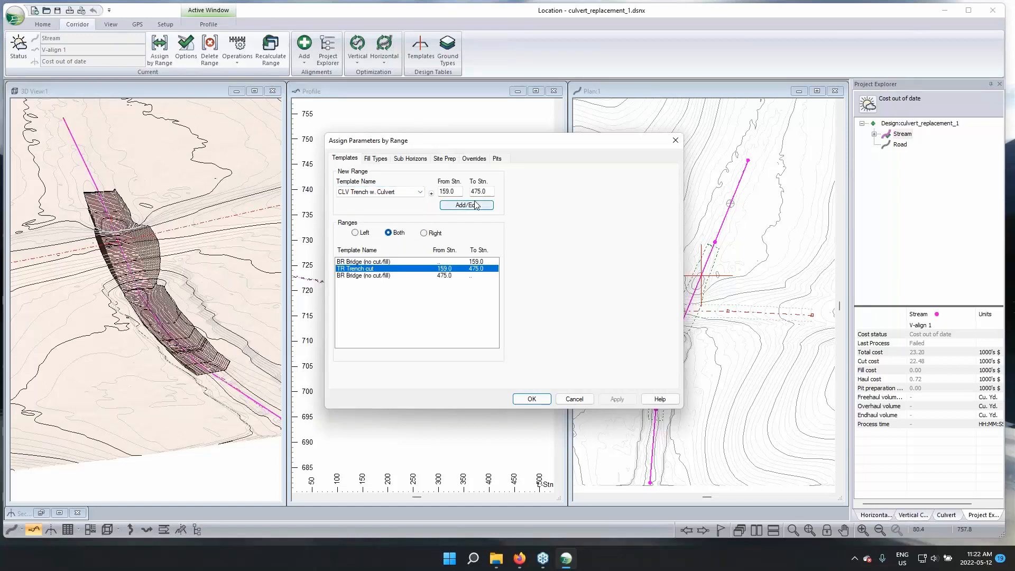
left_click_drag(461, 191, 432, 192)
key("Tab")
left_click(452, 206)
left_click(535, 401)
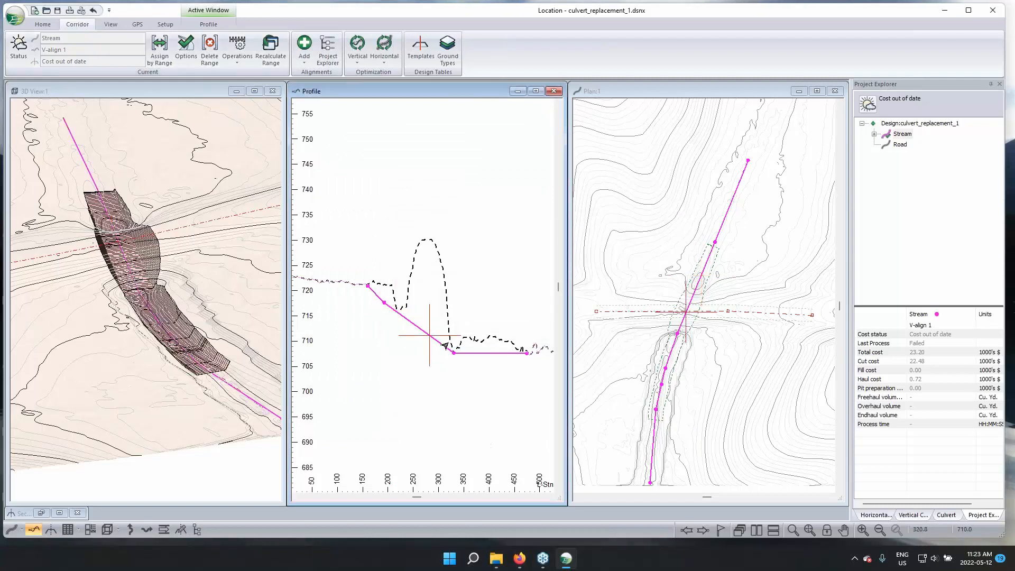
Inspect the Stream's culvert cross section at station 282, minimize the Section window, and examine the trench in 3D
double_click(25, 515)
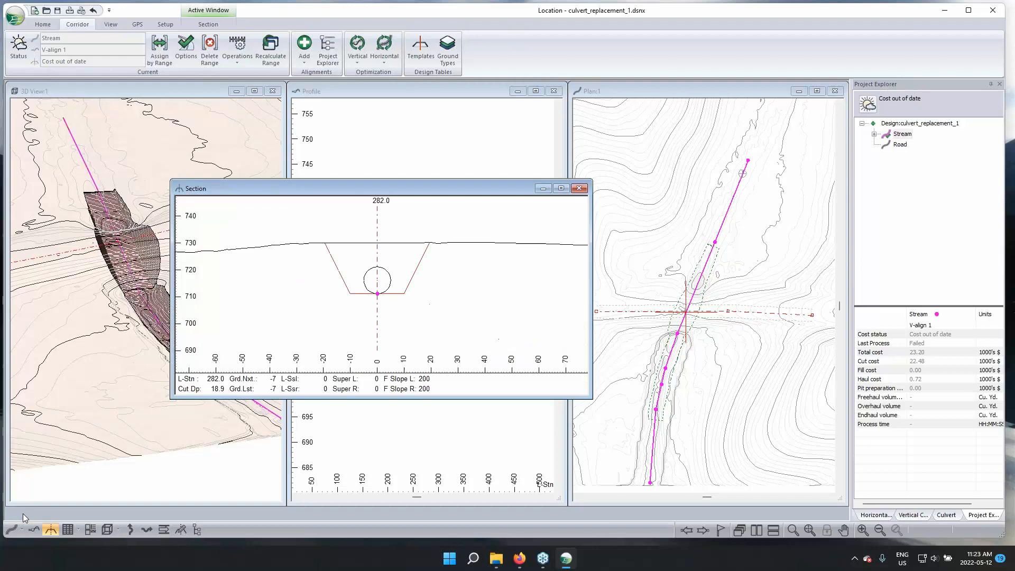
left_click(543, 189)
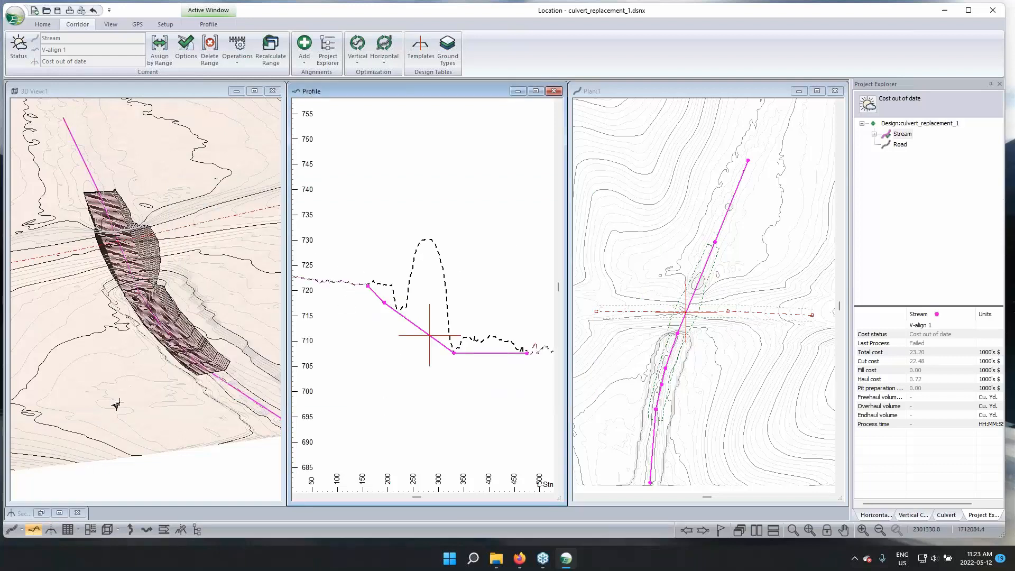
left_click_drag(149, 377, 190, 344)
middle_click_drag(170, 308, 186, 357)
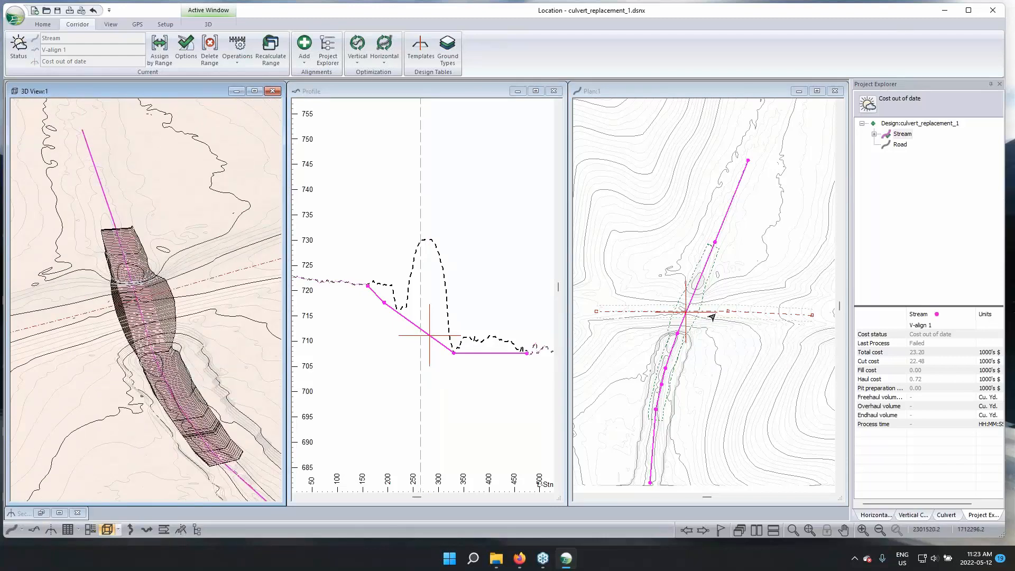
mouse_move(712, 317)
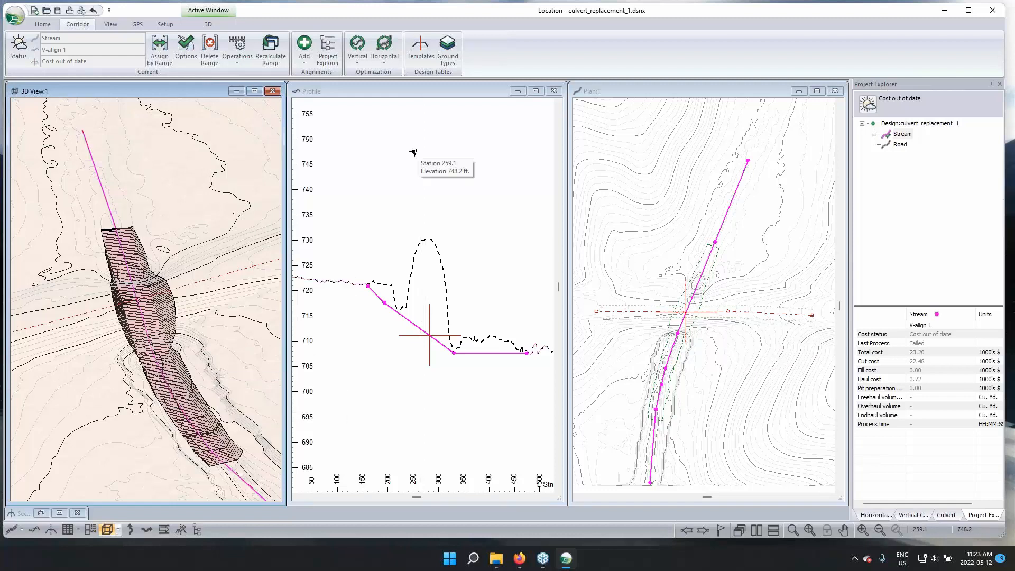
Add a second corridor surface, on the Final Merged Surface layer, to the Stream's reference terrains and surfaces
left_click(429, 335)
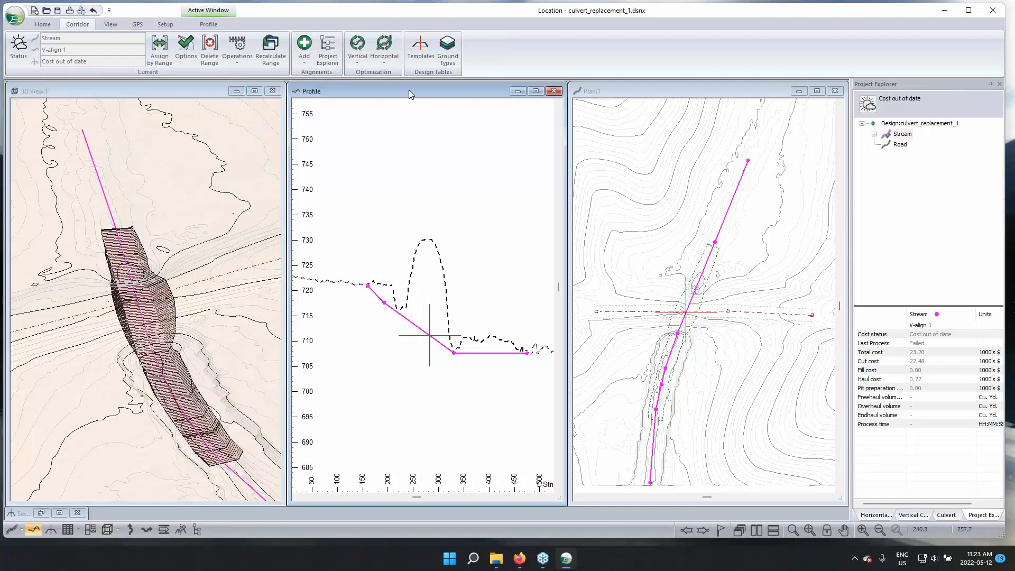
left_click(185, 47)
left_click(571, 249)
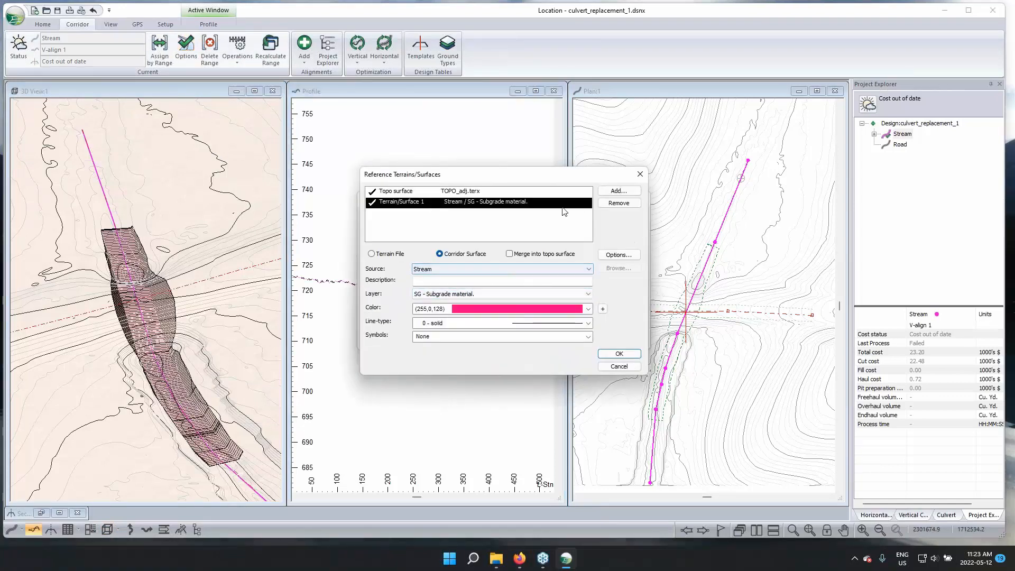
left_click(619, 191)
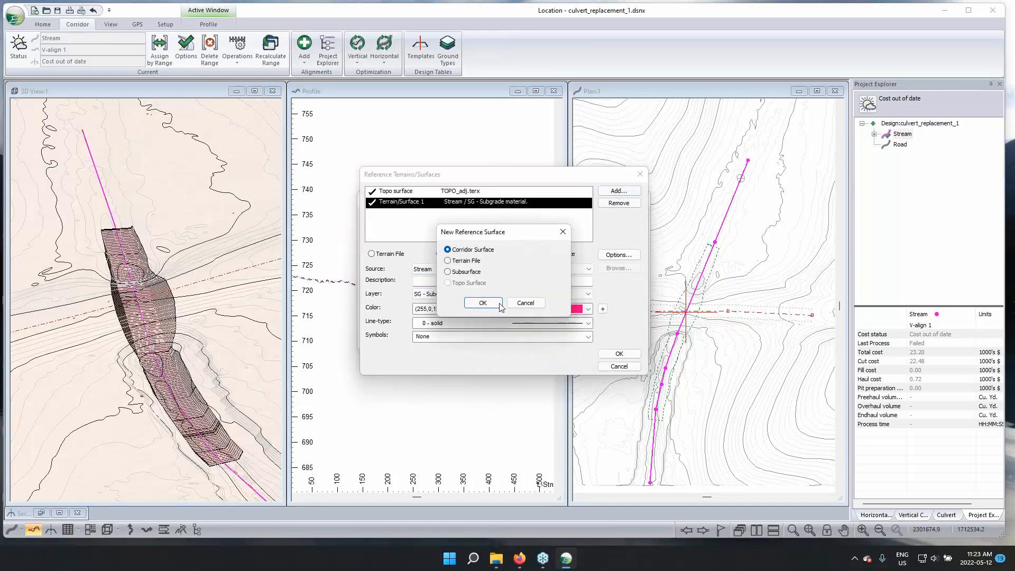
left_click(483, 303)
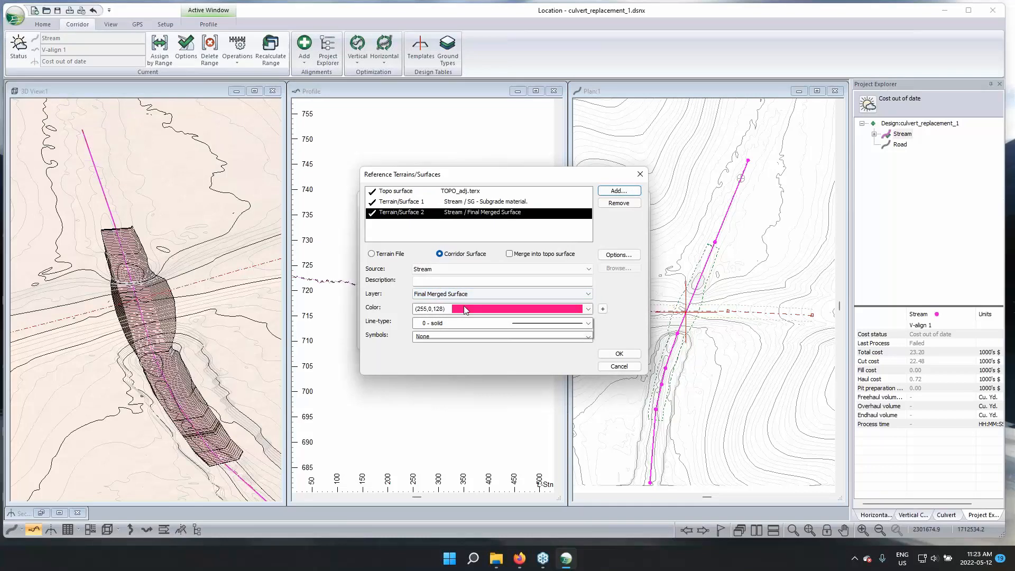
Set the Final Merged Surface reference's color to (255,102,51) and recalculate the Stream's cross sections and corridor surfaces
left_click(462, 308)
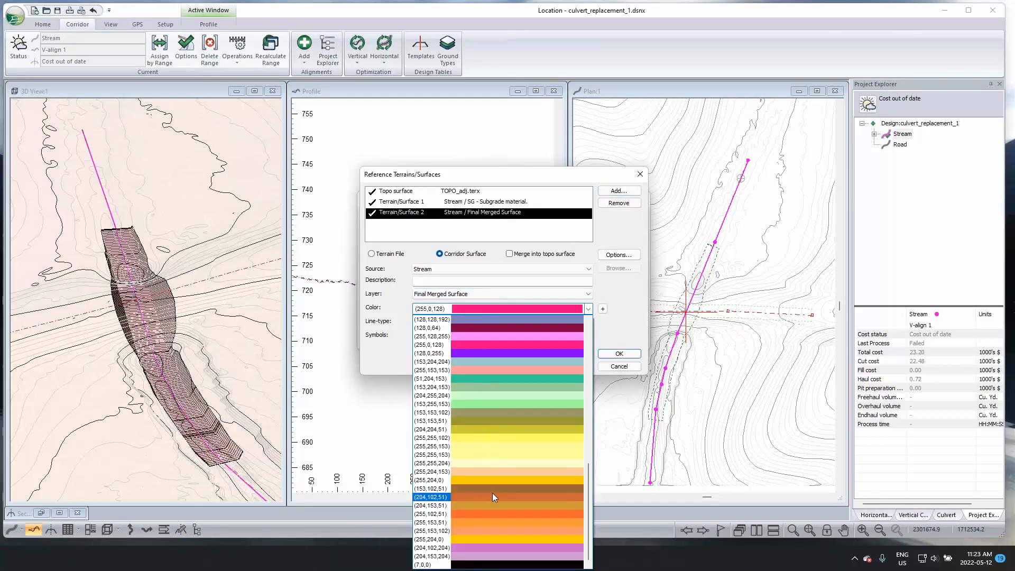
left_click(496, 514)
left_click(607, 353)
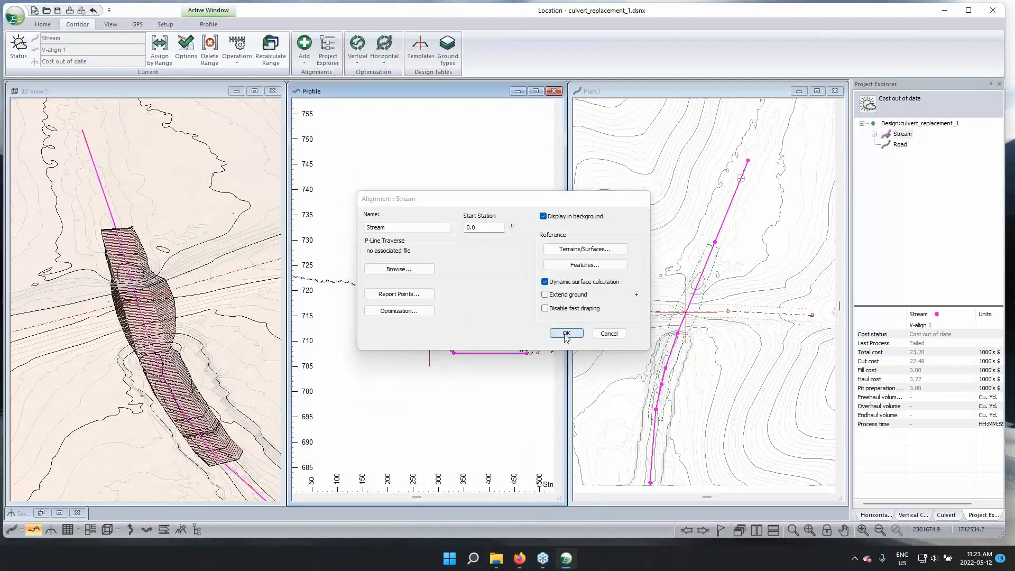
left_click(564, 333)
left_click(532, 311)
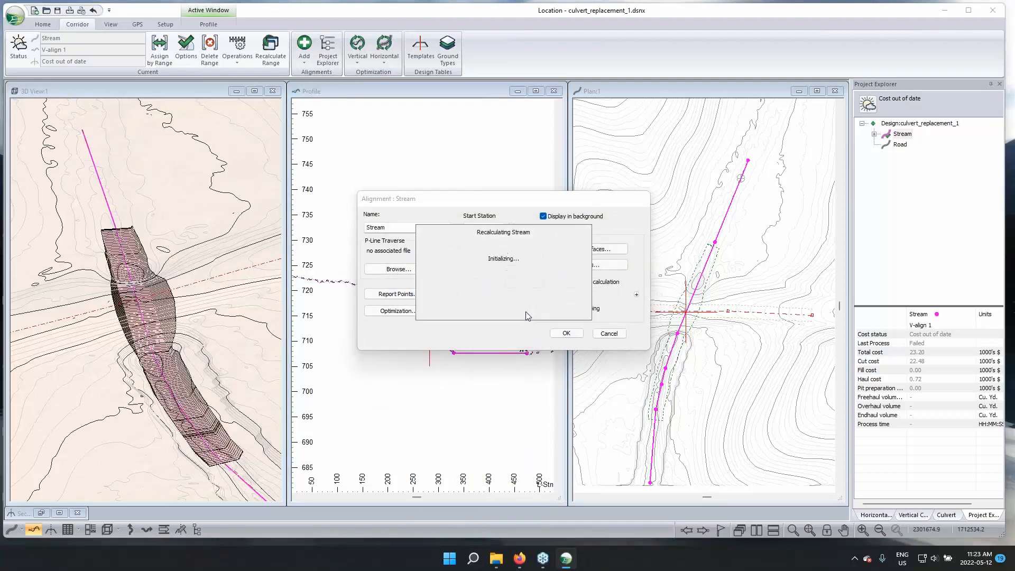
Examine the culvert inside the Stream trench from several angles in the 3D view
left_click(216, 331)
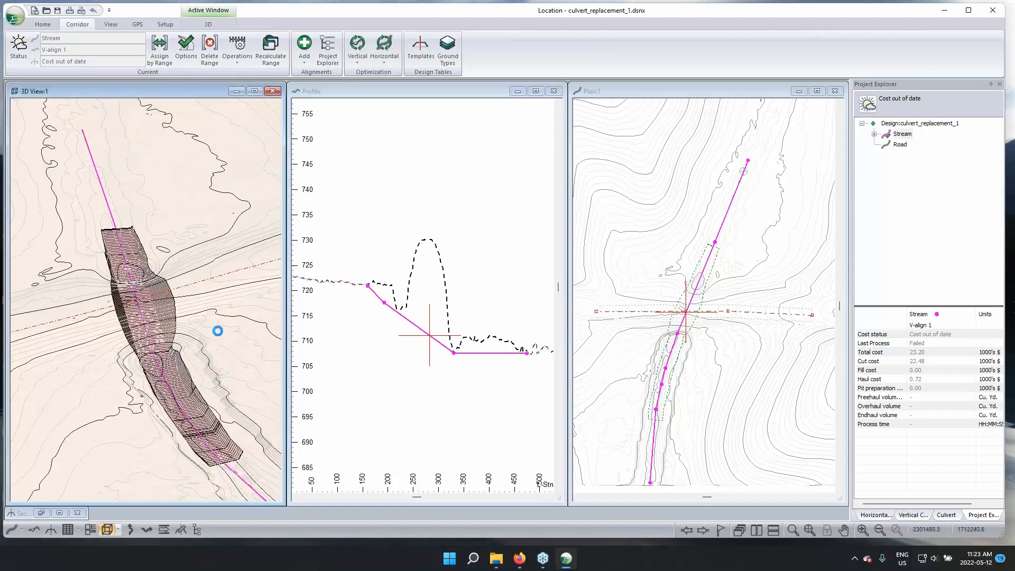
left_click_drag(217, 325, 71, 311)
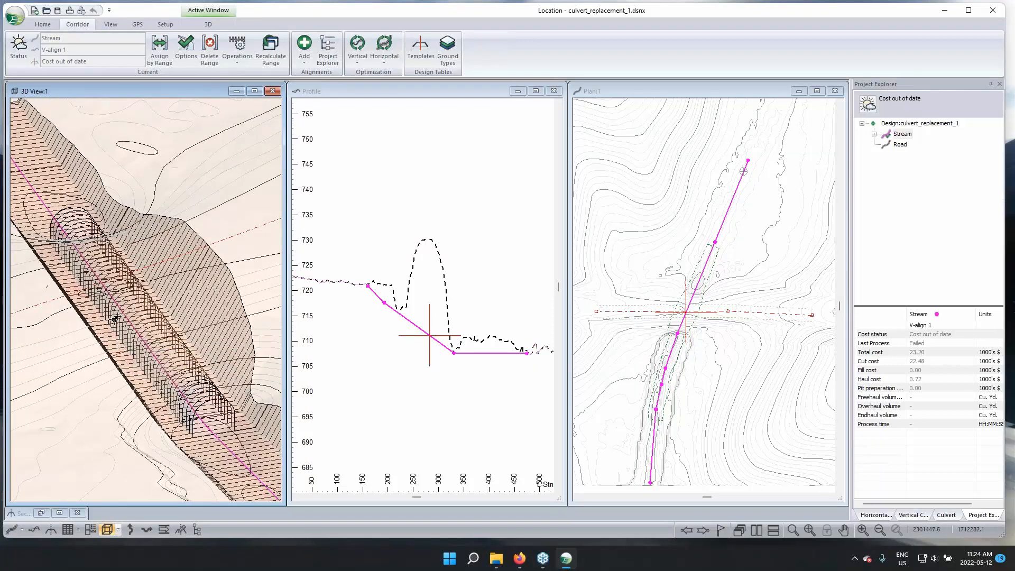
left_click_drag(180, 369, 208, 290)
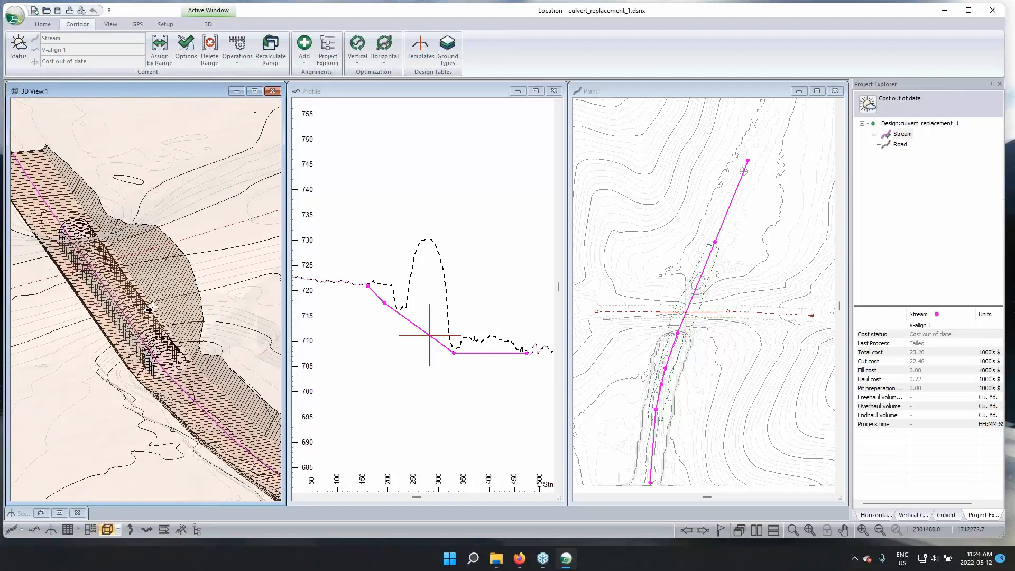
mouse_move(150, 309)
left_click_drag(146, 318, 144, 321)
left_click_drag(136, 278, 262, 250)
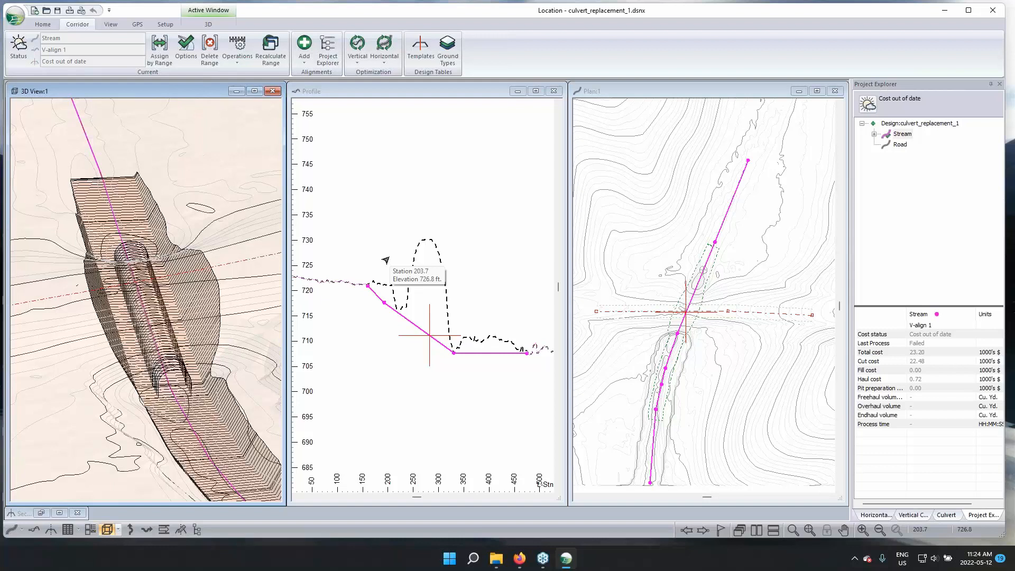
Merge the Stream's SG - Subgrade material reference surface into the topo surface and recalculate the Stream
left_click(318, 87)
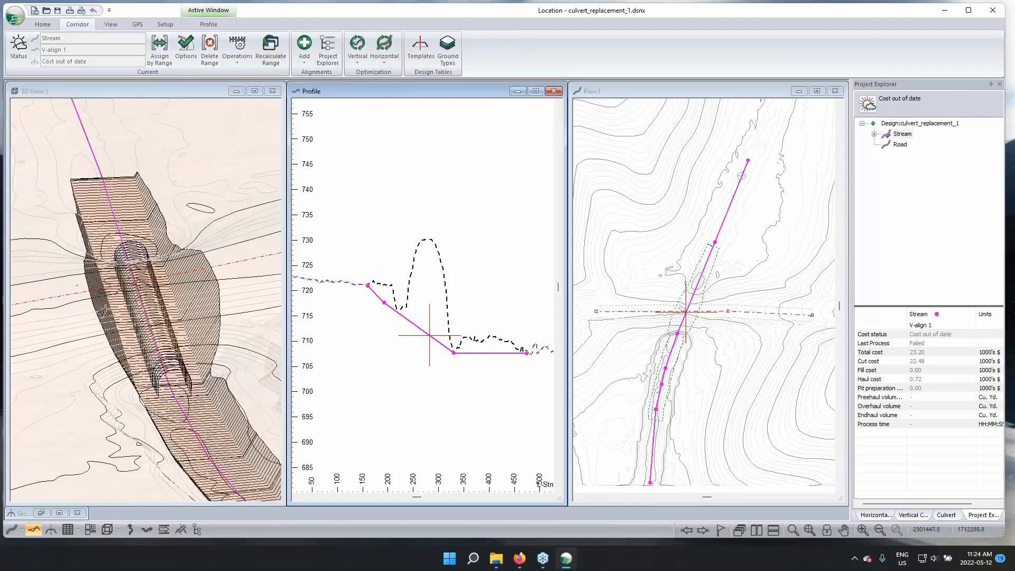
mouse_move(175, 314)
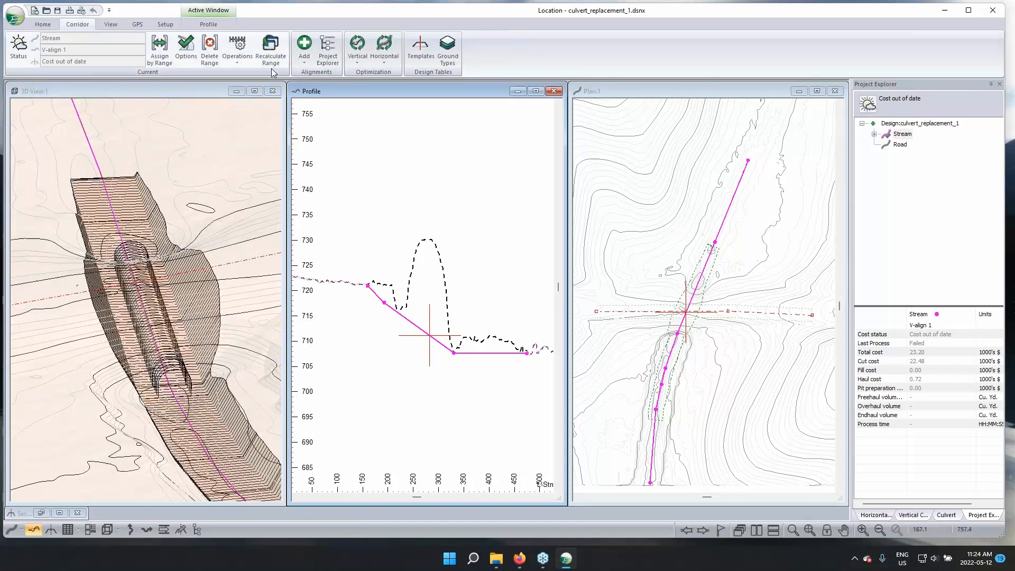
left_click(181, 50)
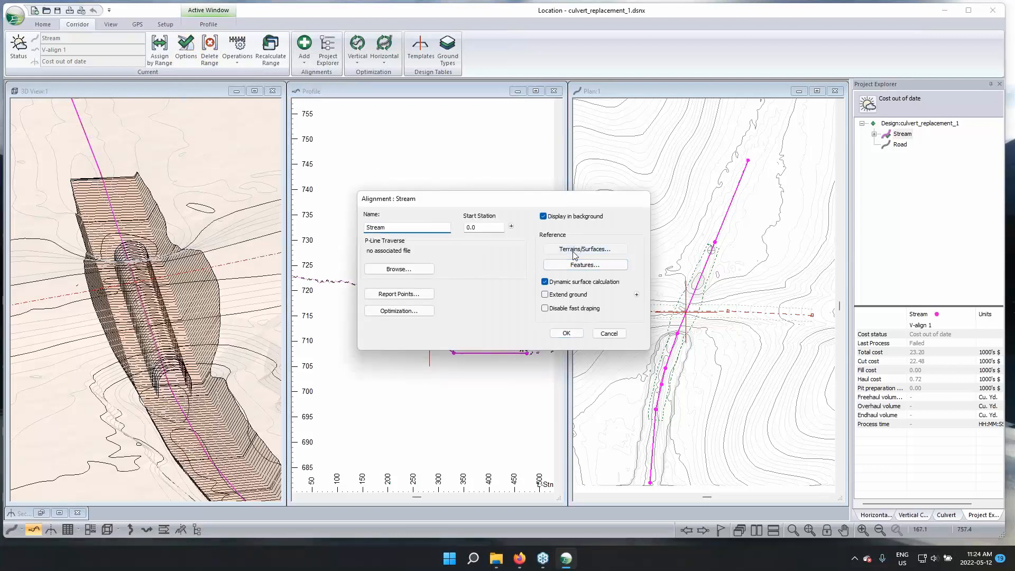
left_click(574, 250)
left_click(509, 254)
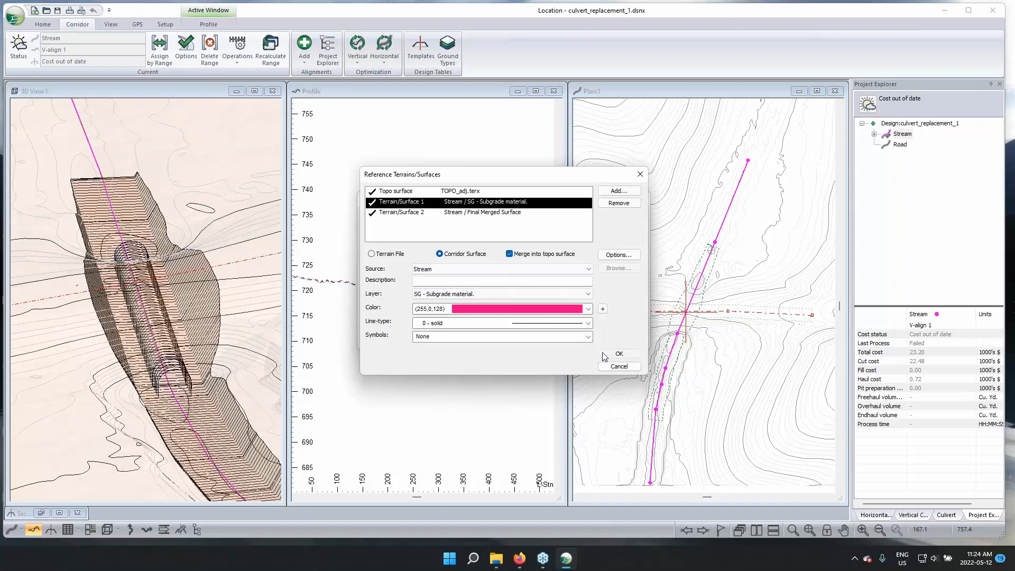
left_click(605, 354)
left_click(566, 333)
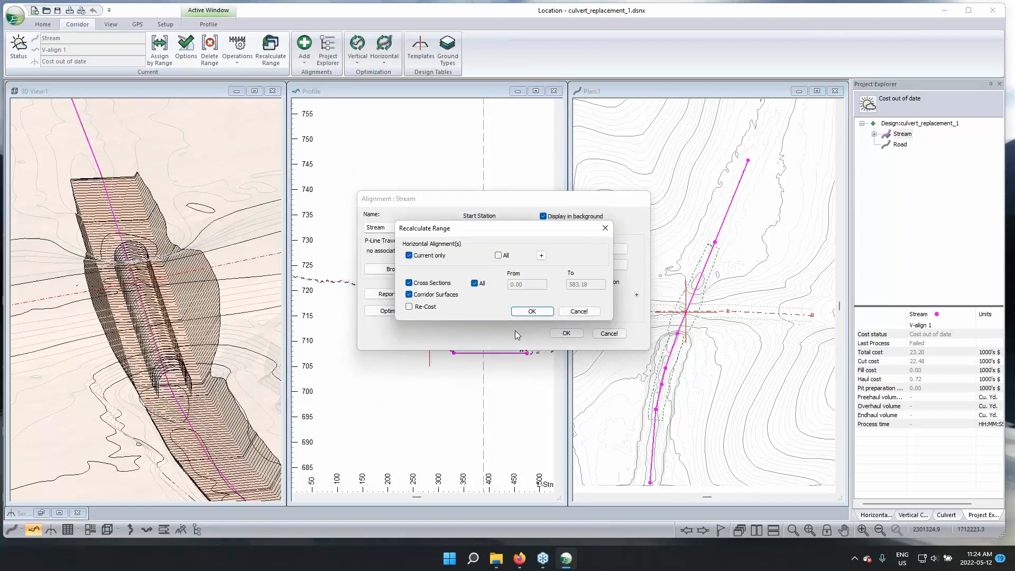
left_click(525, 313)
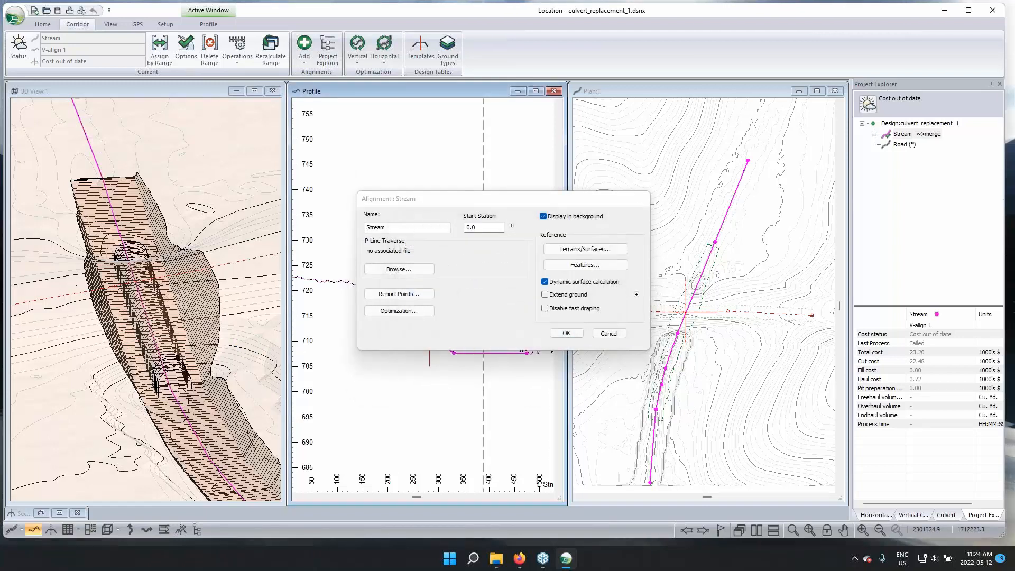
Make the Road the current alignment and examine where it crosses the Stream trench in the 3D and plan views
mouse_move(182, 371)
left_mouse_down()
mouse_move(172, 374)
mouse_move(184, 375)
left_mouse_up()
left_click(900, 144)
mouse_move(243, 342)
left_mouse_down()
mouse_move(219, 345)
mouse_move(226, 335)
left_mouse_up()
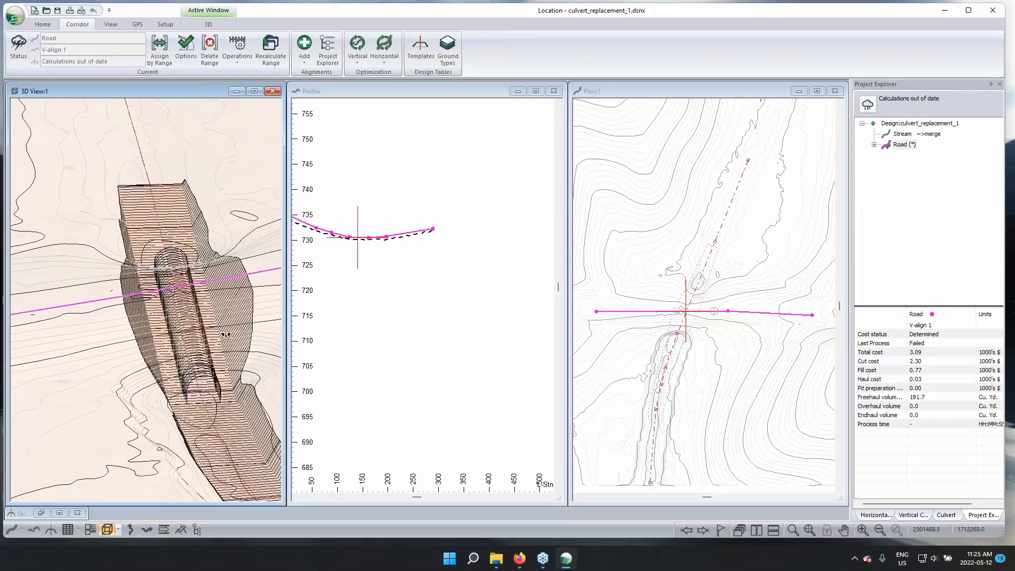
middle_click_drag(223, 328, 179, 295)
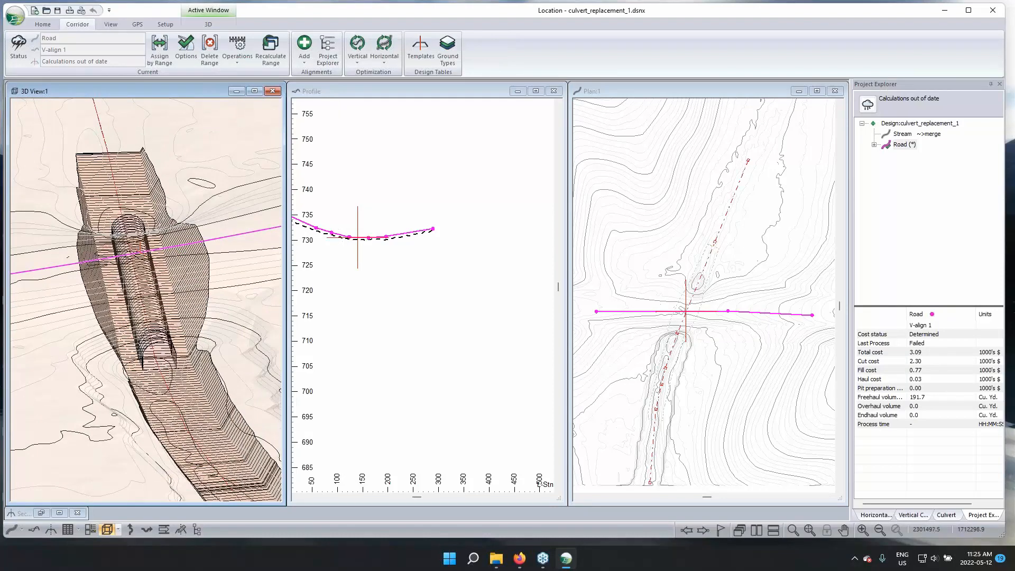
left_click(696, 314)
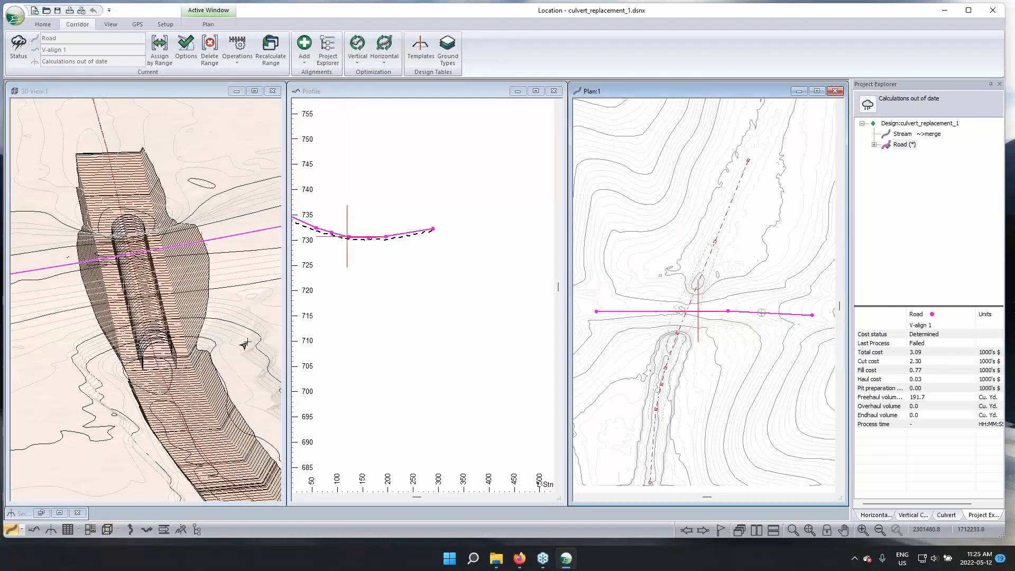
left_click_drag(216, 360, 253, 370)
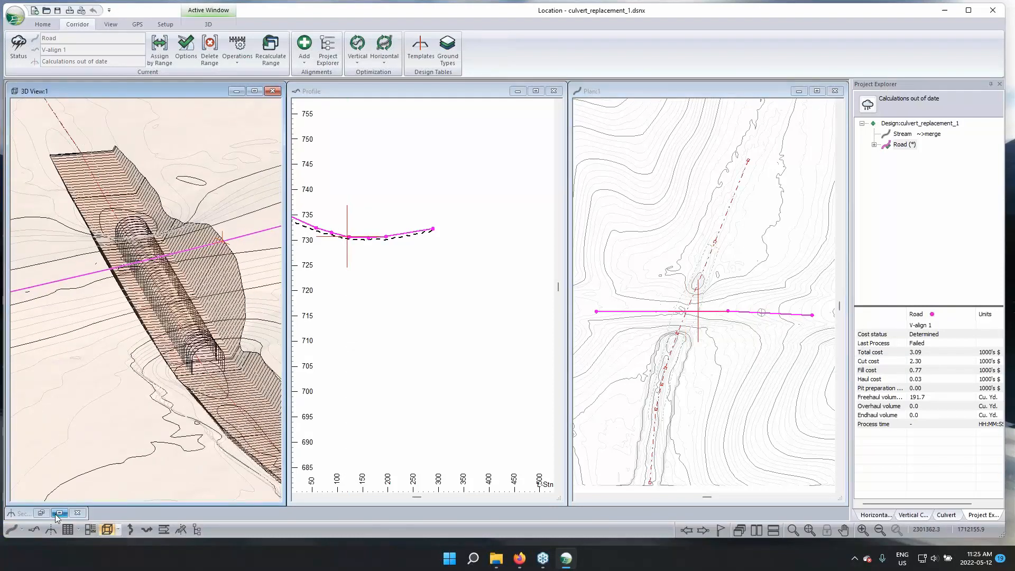
Restore and enlarge the Section window to show the Road's cross section and the trench surface beside it
left_click(33, 515)
left_click(16, 420)
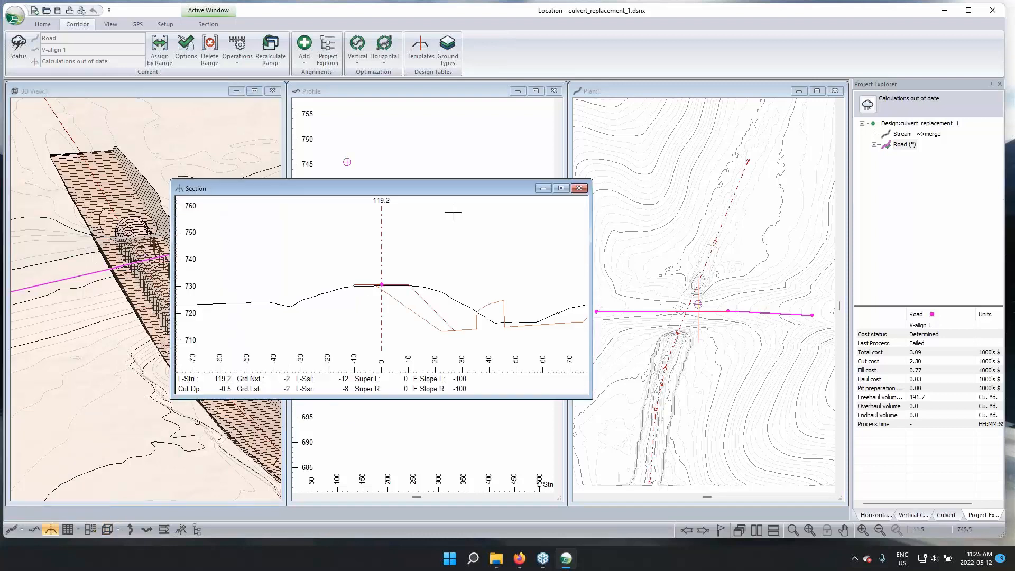
left_click_drag(469, 193, 371, 191)
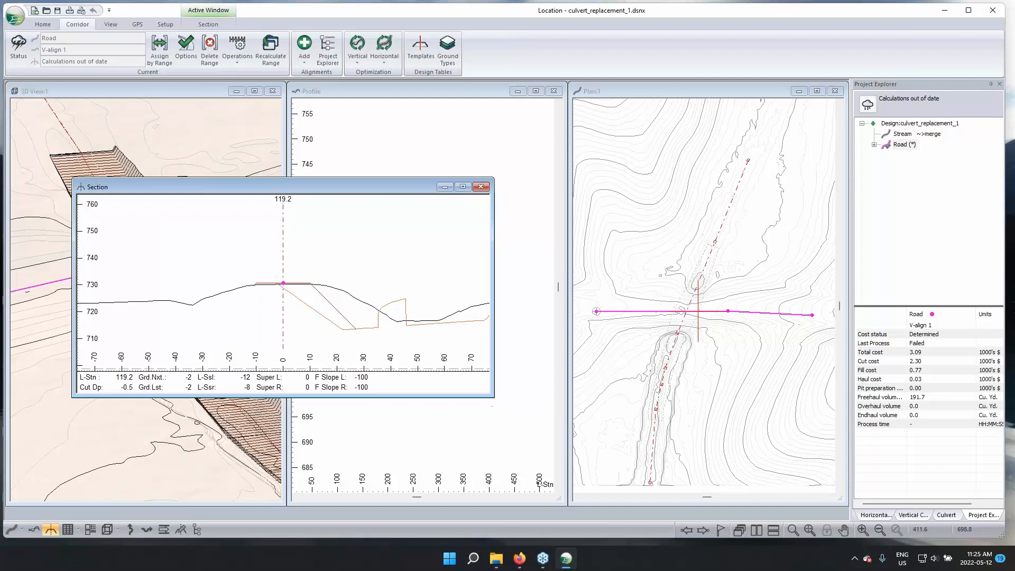
left_click_drag(492, 404, 660, 437)
middle_click_drag(459, 268, 417, 291)
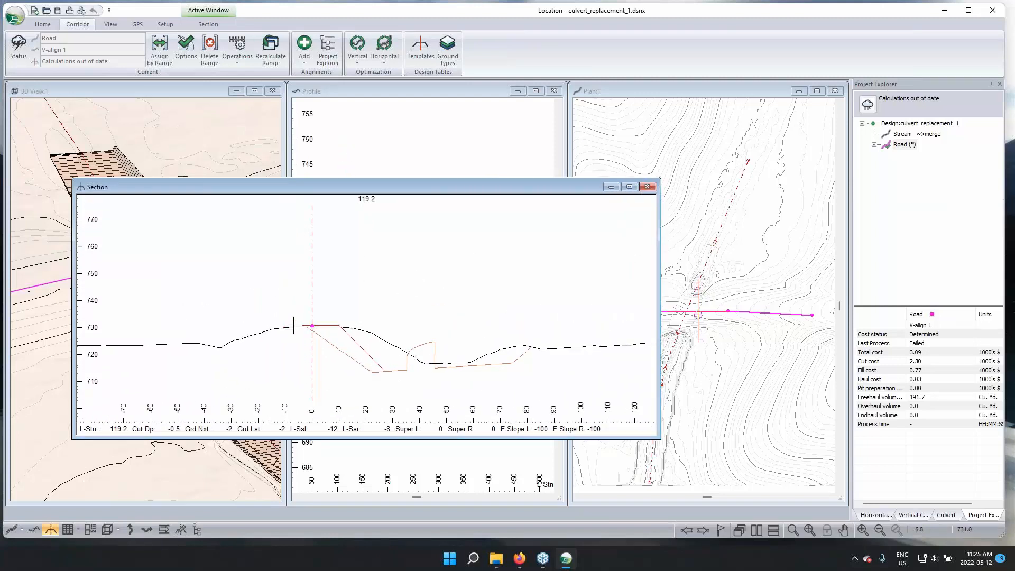
mouse_move(381, 369)
Set the line-type of the Stream's Final Merged Surface reference to 34 - Dash (.9 mm) through the section display options
right_click(427, 232)
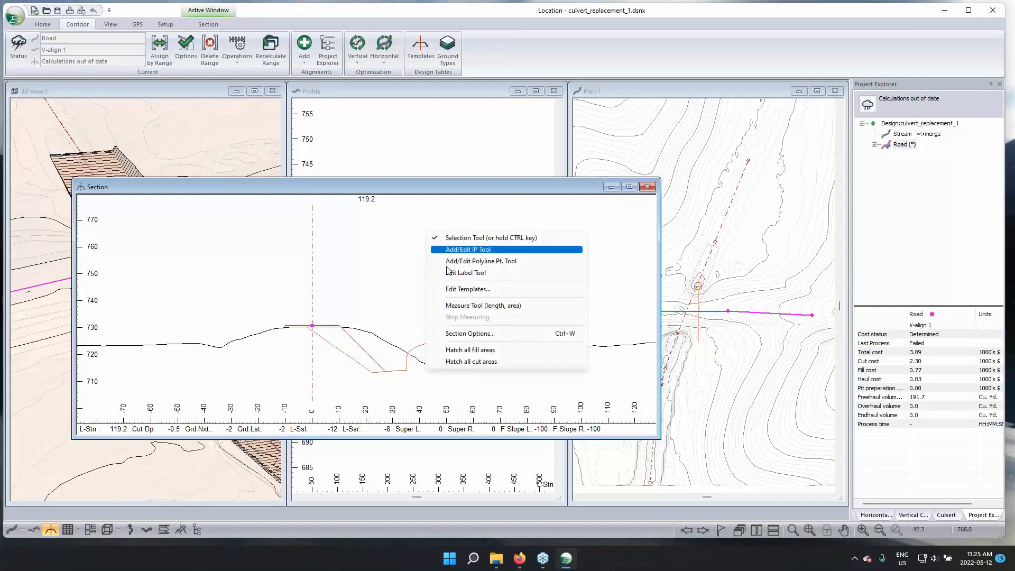
left_click(488, 334)
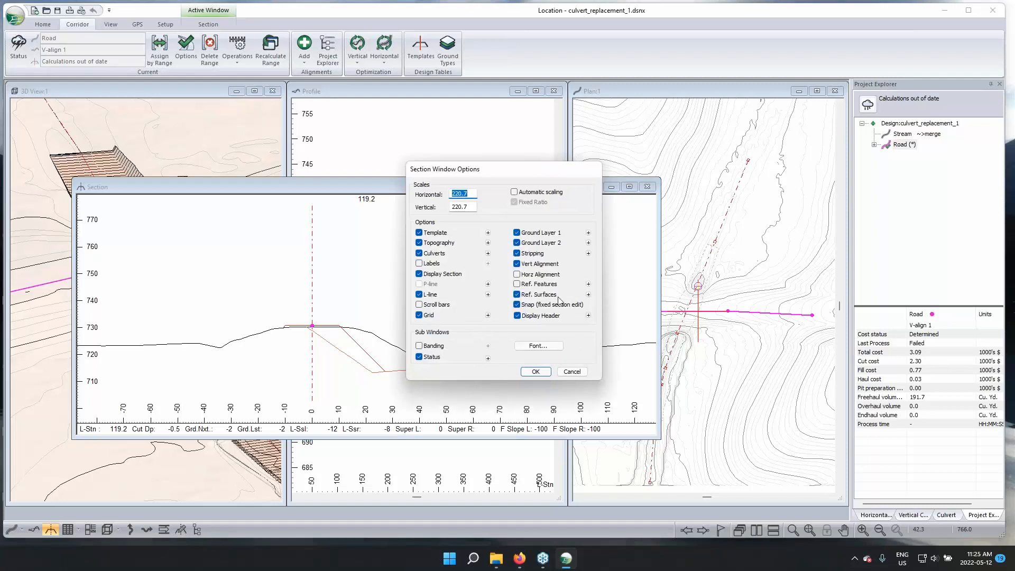
left_click(588, 295)
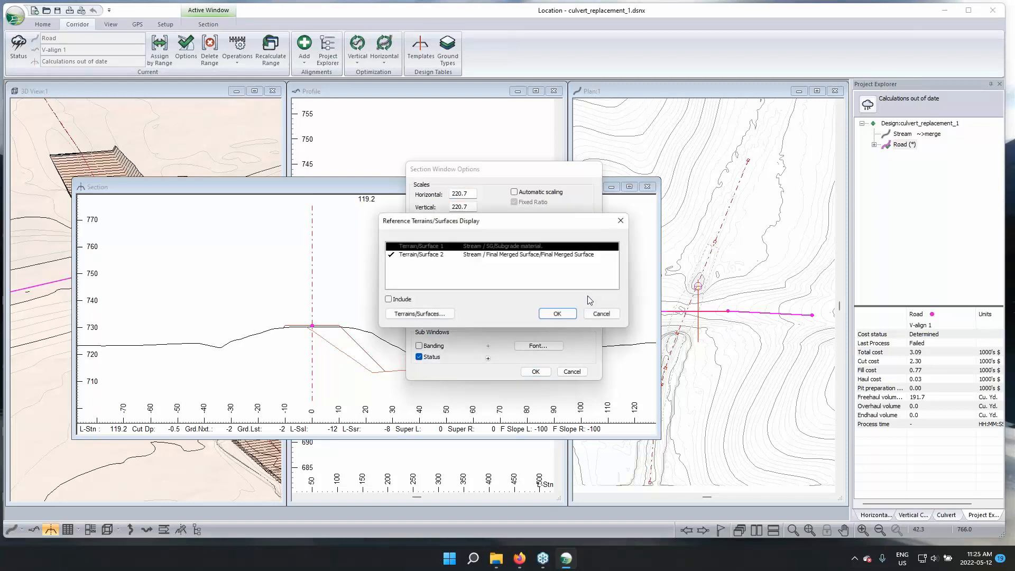
left_click(463, 254)
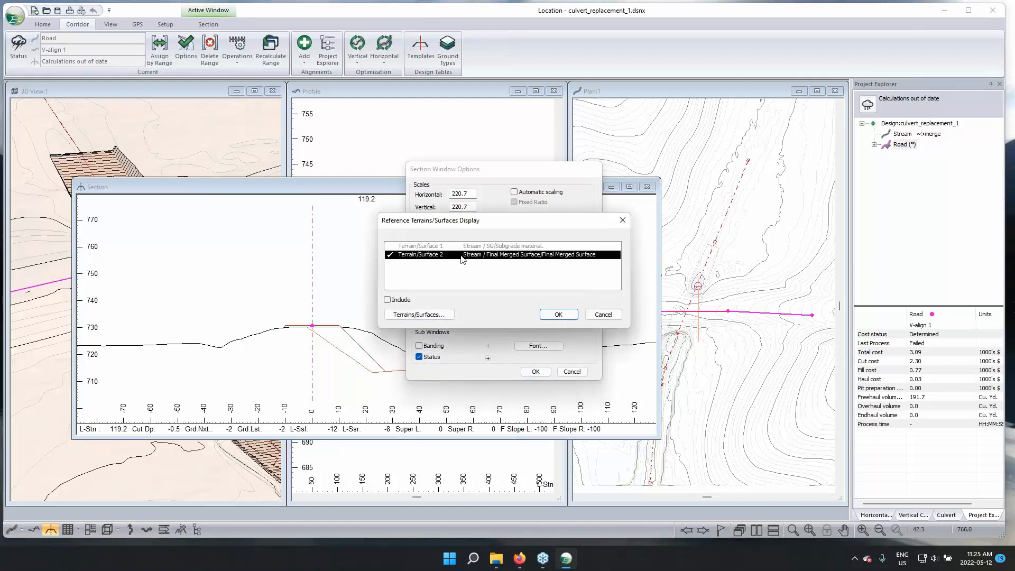
left_click(432, 316)
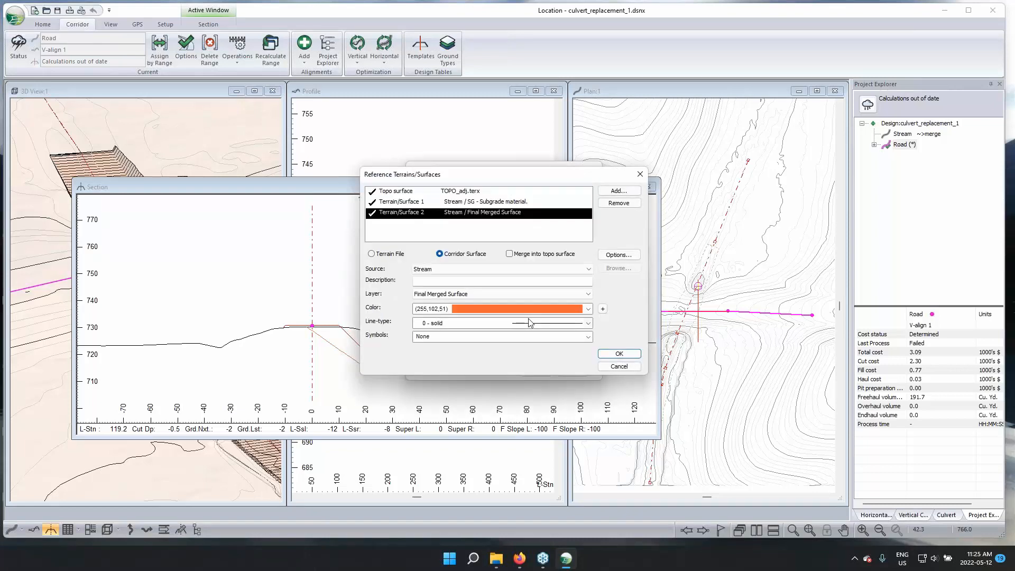
left_click(530, 323)
left_click(550, 270)
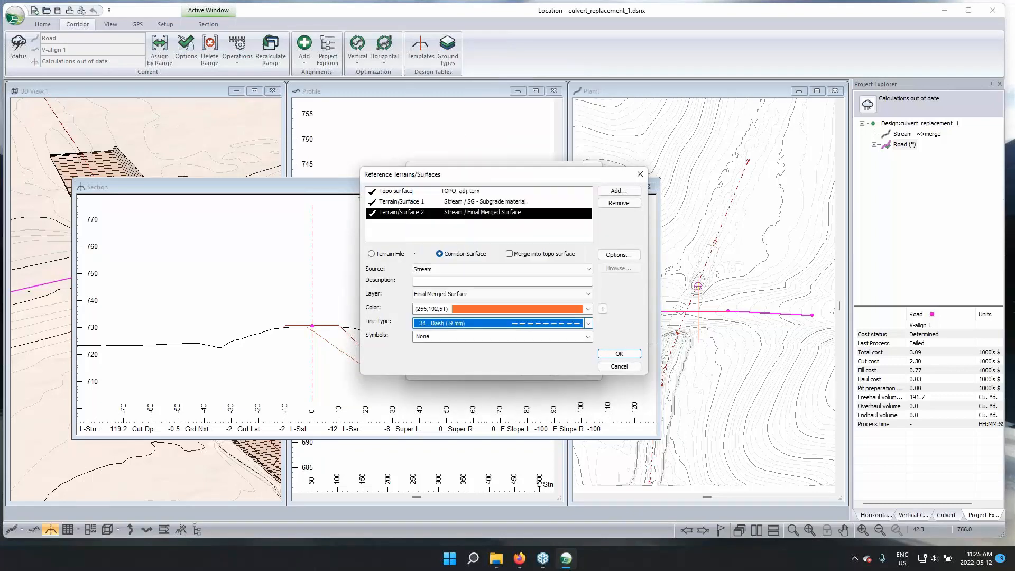
left_click(617, 354)
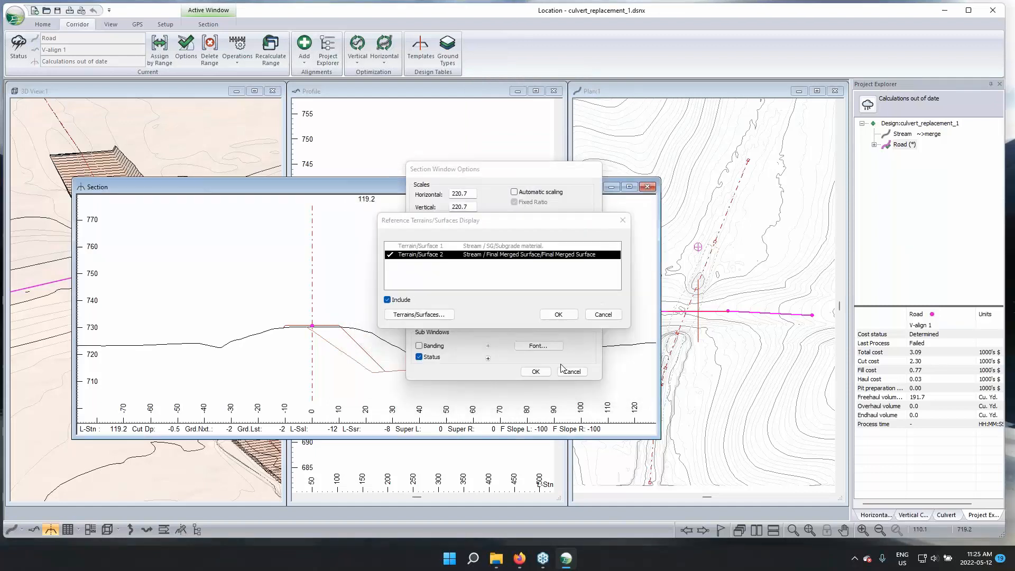
left_click(561, 314)
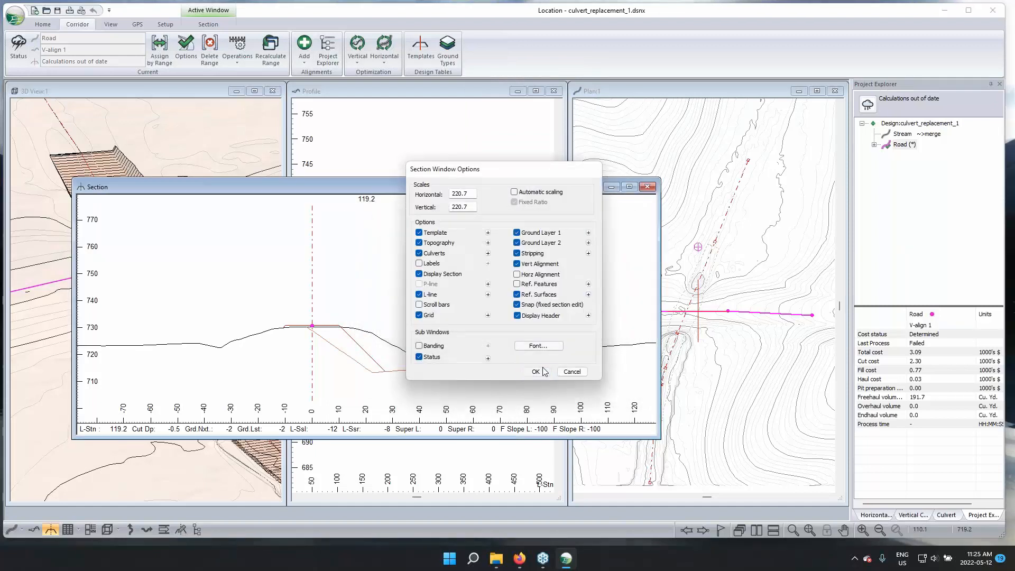
left_click(535, 371)
left_click(532, 313)
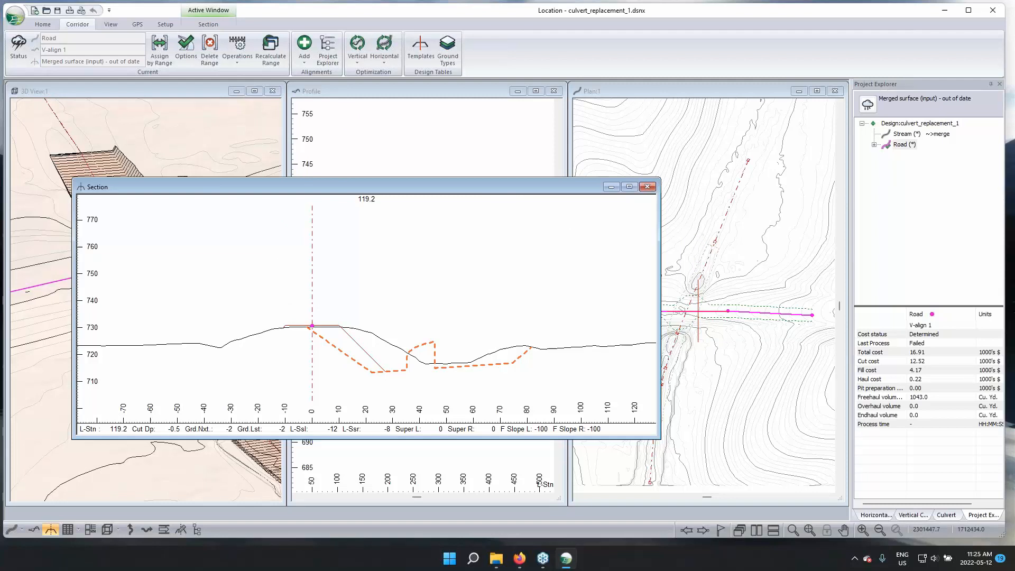
Narrow the Section window to uncover the plan view and examine the Final Merged Surface line where the Road crosses the Stream
left_click_drag(660, 235, 536, 235)
middle_click_drag(411, 290, 358, 273)
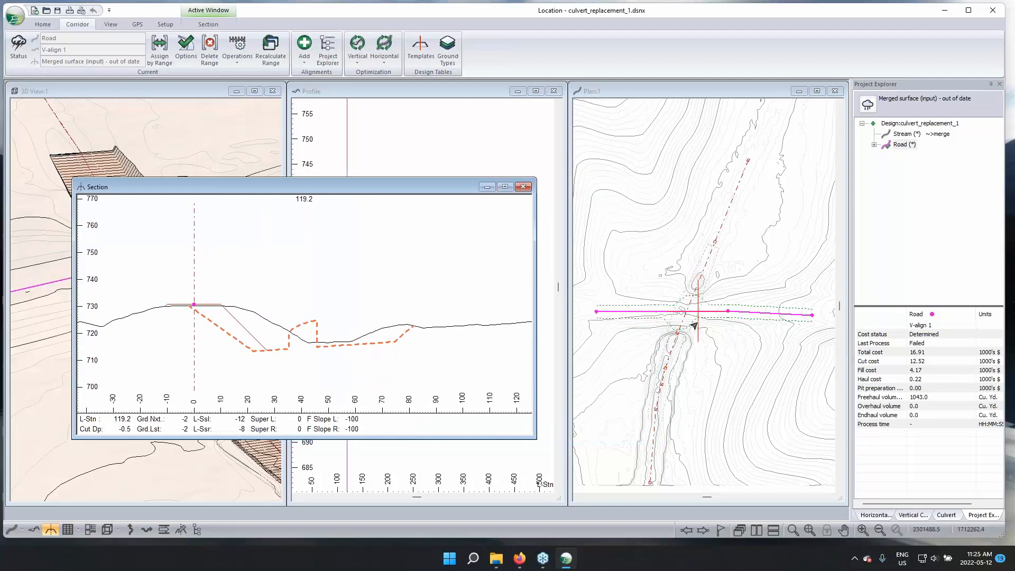
mouse_move(697, 297)
mouse_move(314, 321)
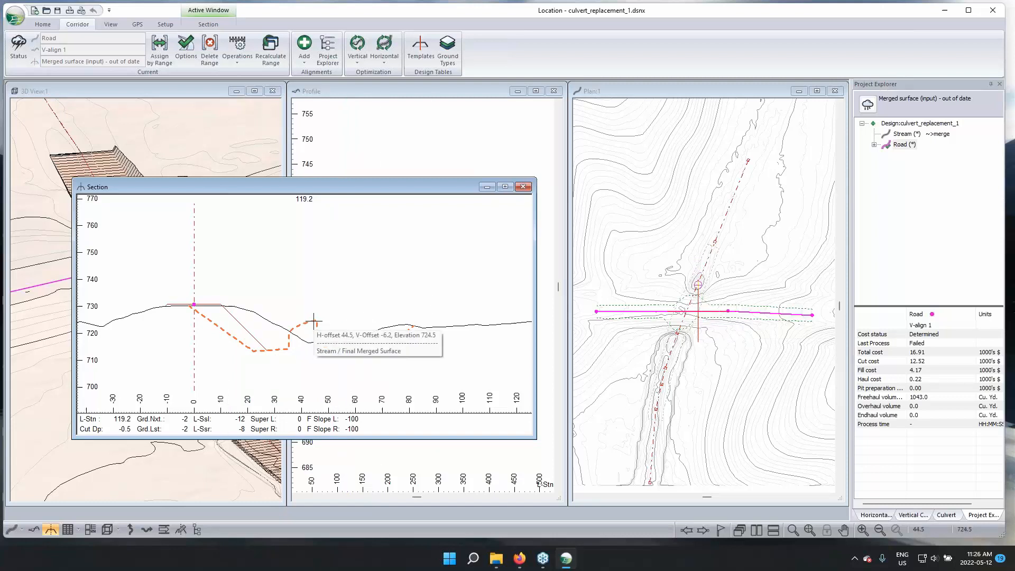
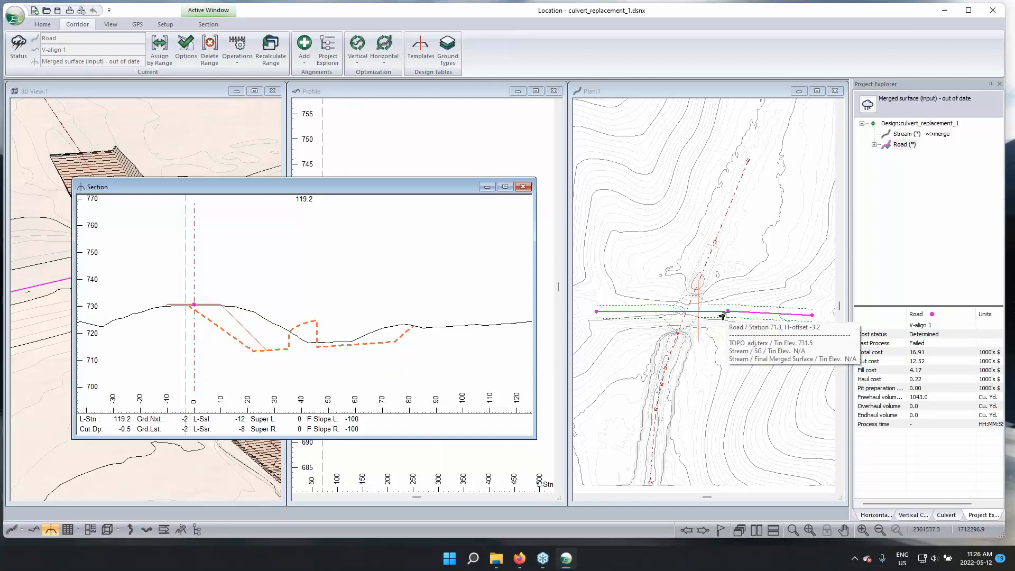
Display the Road's cross section at the Stream crossing, station 140.0, with the Final Merged Surface trench enlarged
left_click(680, 317)
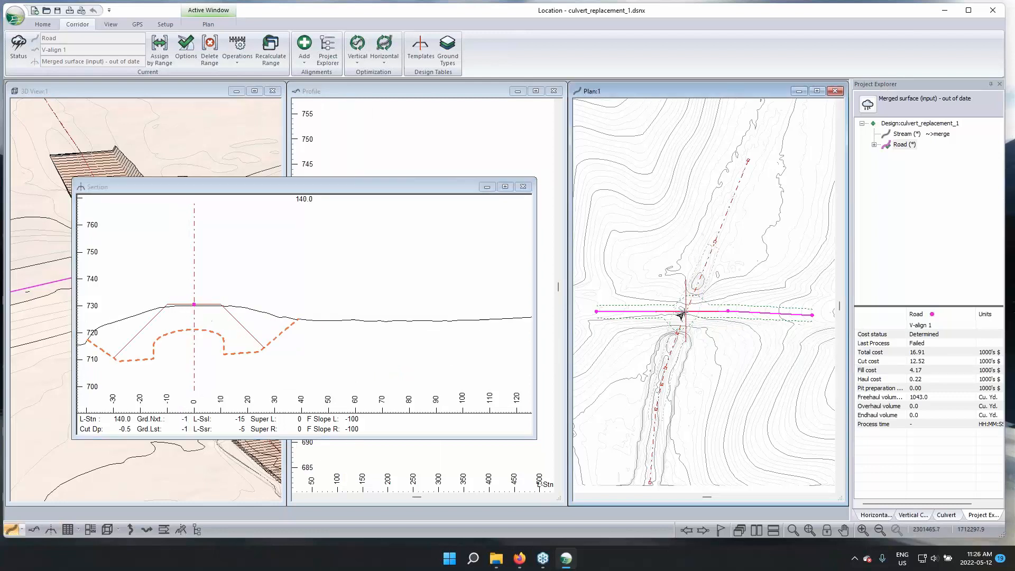
middle_click_drag(366, 303, 439, 293)
scroll(449, 306, "up", 1)
scroll(435, 319, "up", 1)
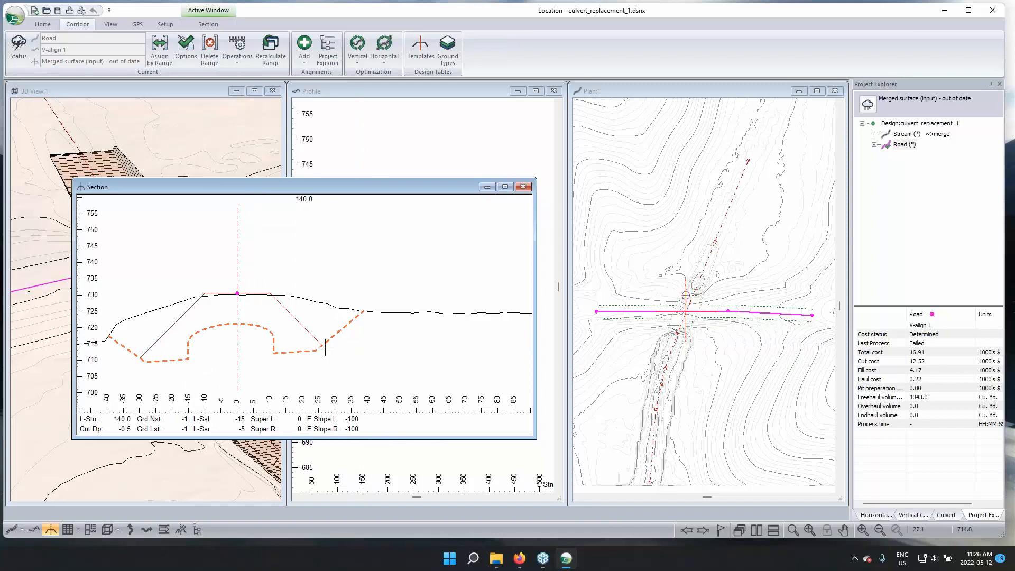
Hatch the fill area for SG in the Road's cross section, then turn the hatching off again
right_click(270, 315)
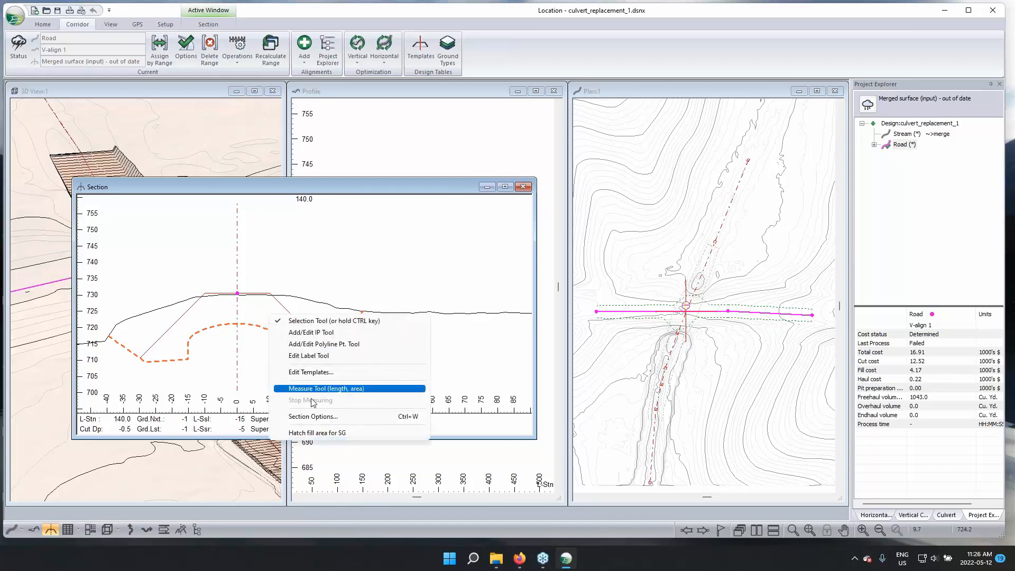
left_click(316, 432)
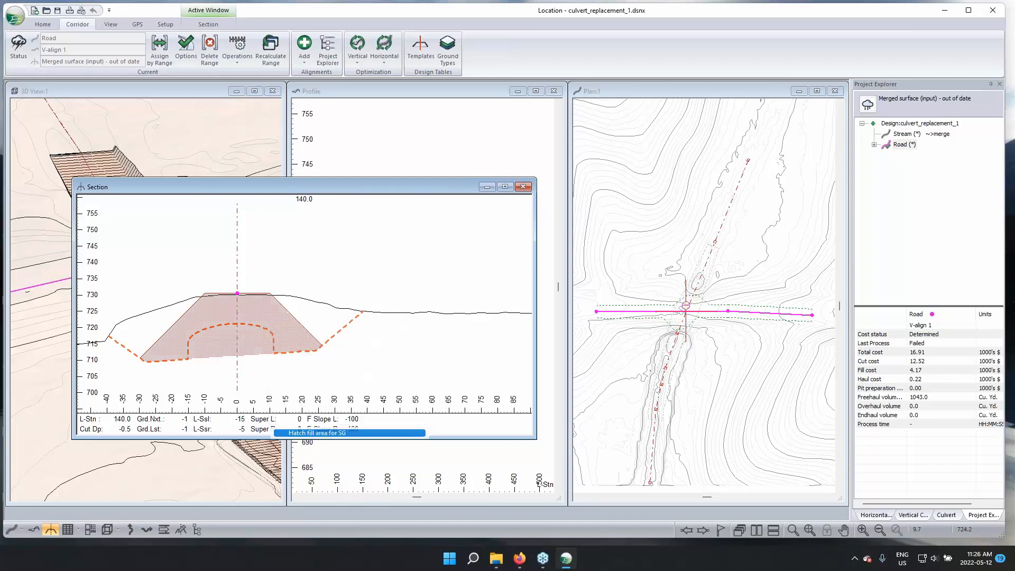
right_click(278, 328)
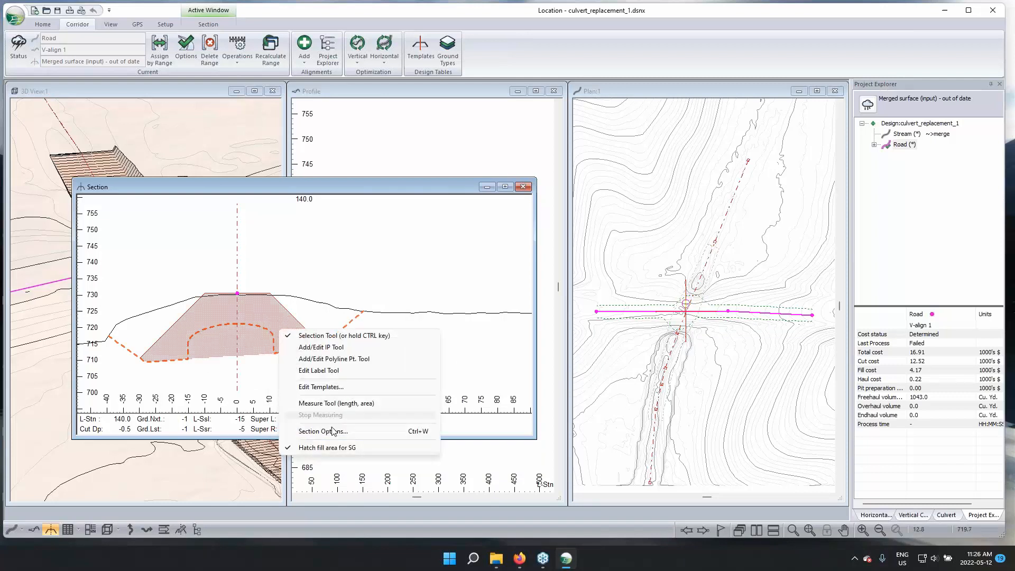
left_click(333, 446)
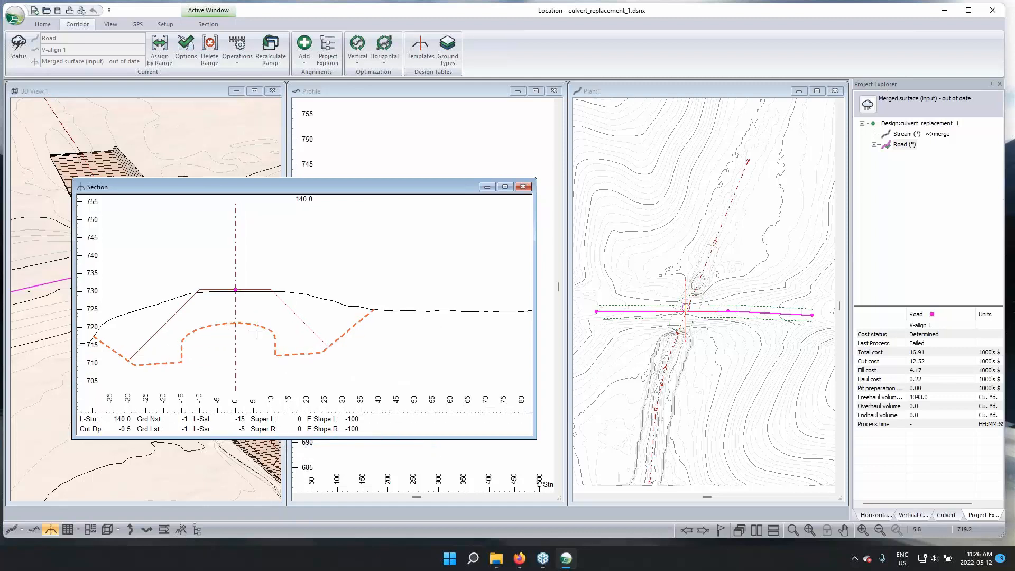
Move the Section window off the 3D view and examine the Road section against the Stream's culvert trench
scroll(256, 330, "down", 1)
middle_click_drag(295, 338, 338, 290)
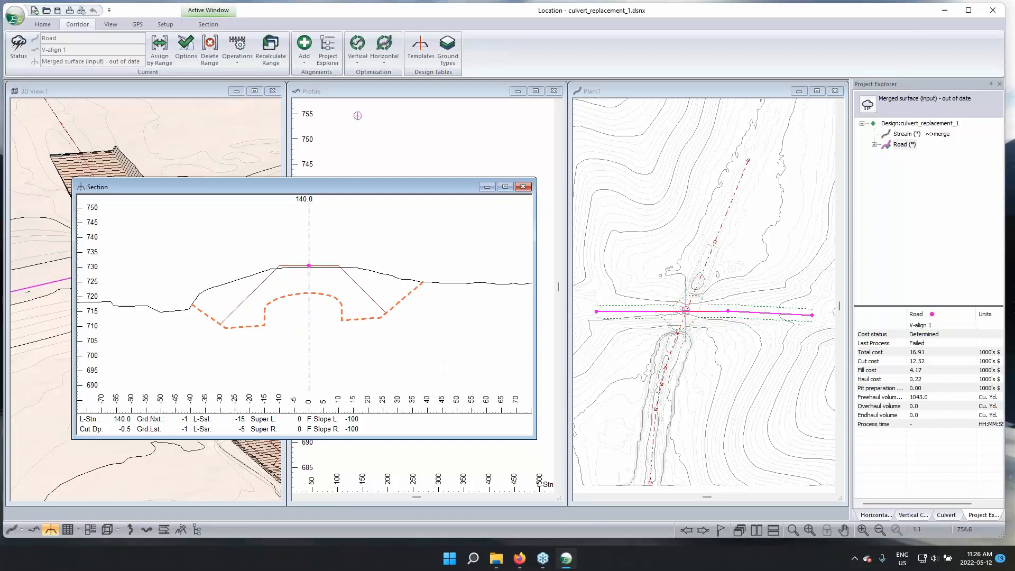
left_click_drag(315, 186, 321, 158)
scroll(323, 214, "down", 1)
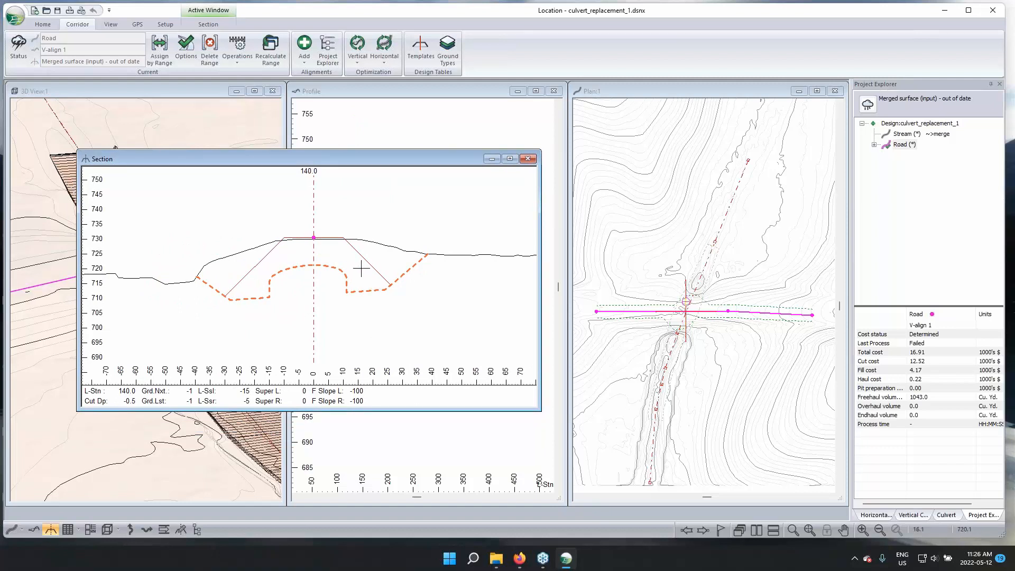
mouse_move(357, 273)
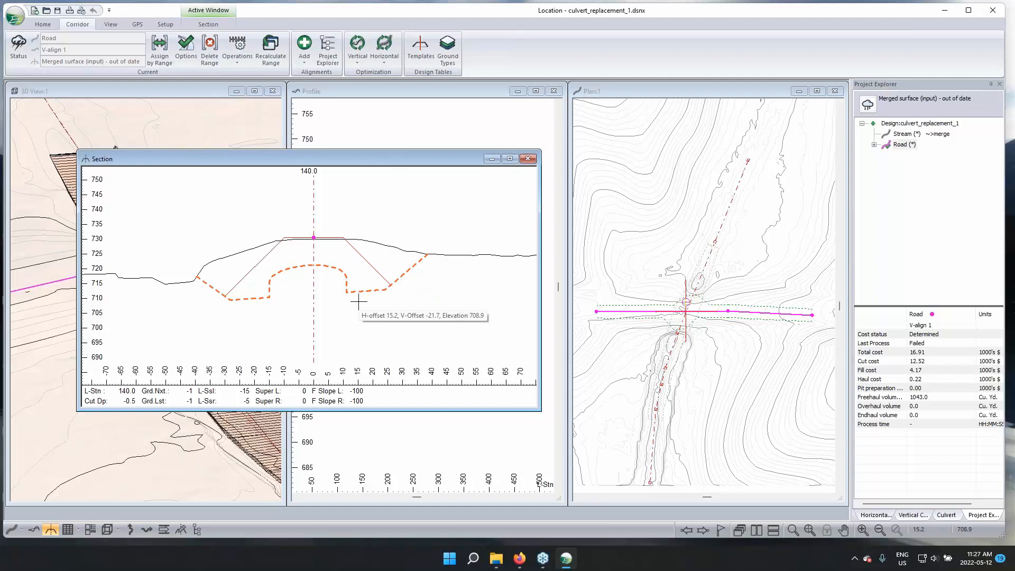
left_click_drag(224, 163, 462, 175)
mouse_move(179, 325)
left_mouse_down()
mouse_move(201, 305)
mouse_move(184, 316)
left_mouse_up()
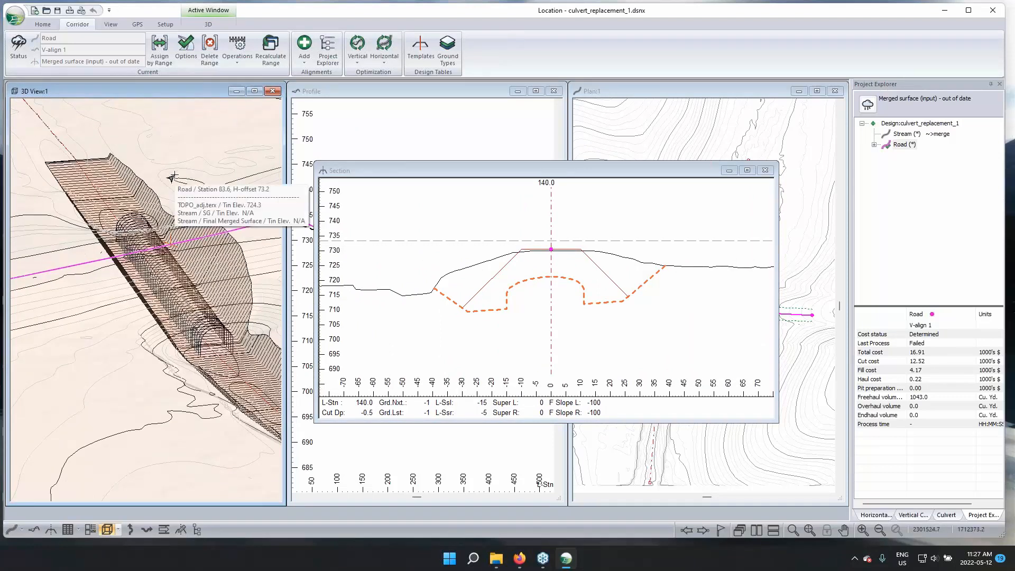
Add the Road's Final Merged Surface as a corridor surface reference in the Road's alignment options
left_click(186, 50)
left_click(583, 248)
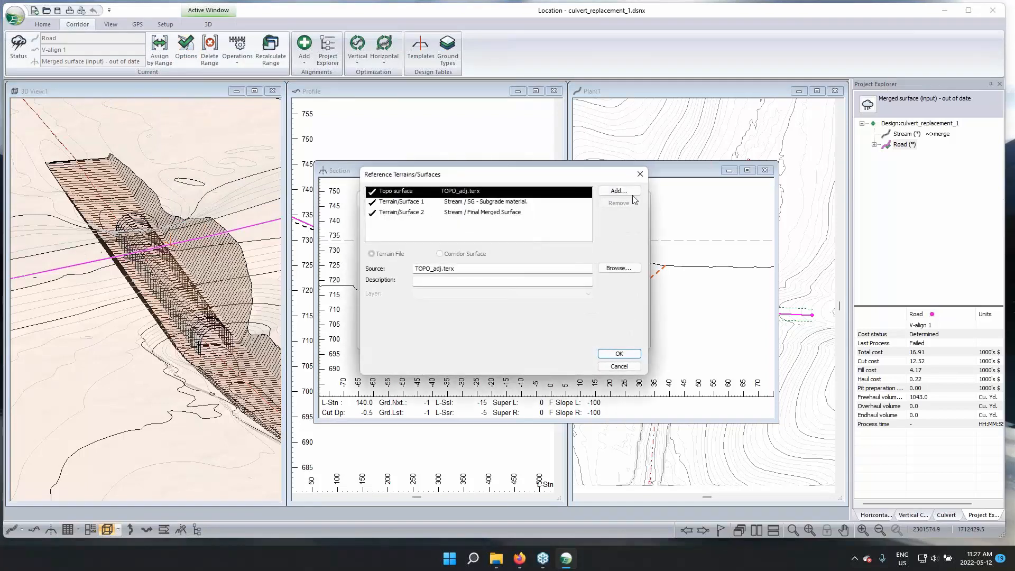
left_click(618, 191)
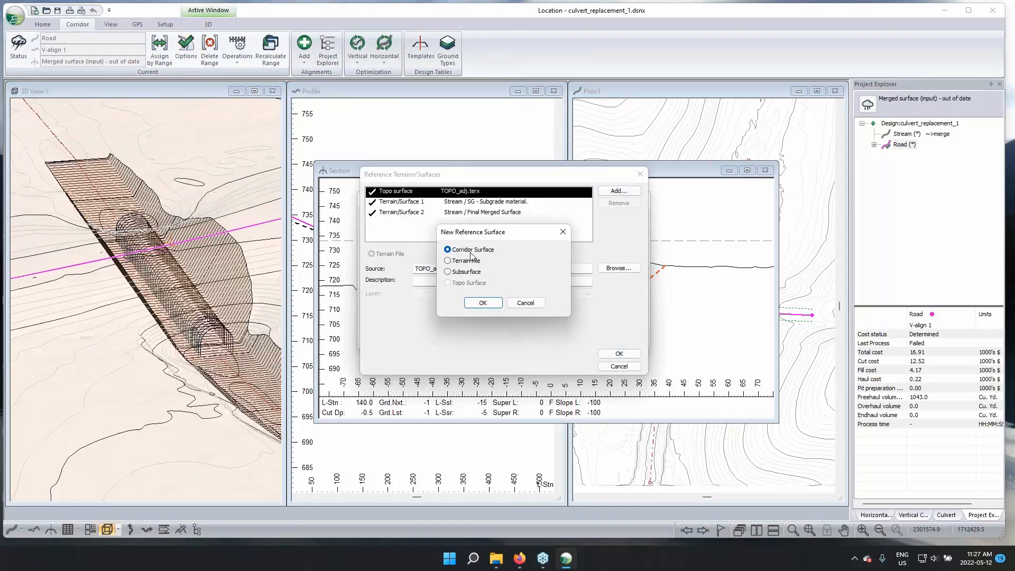
left_click(469, 303)
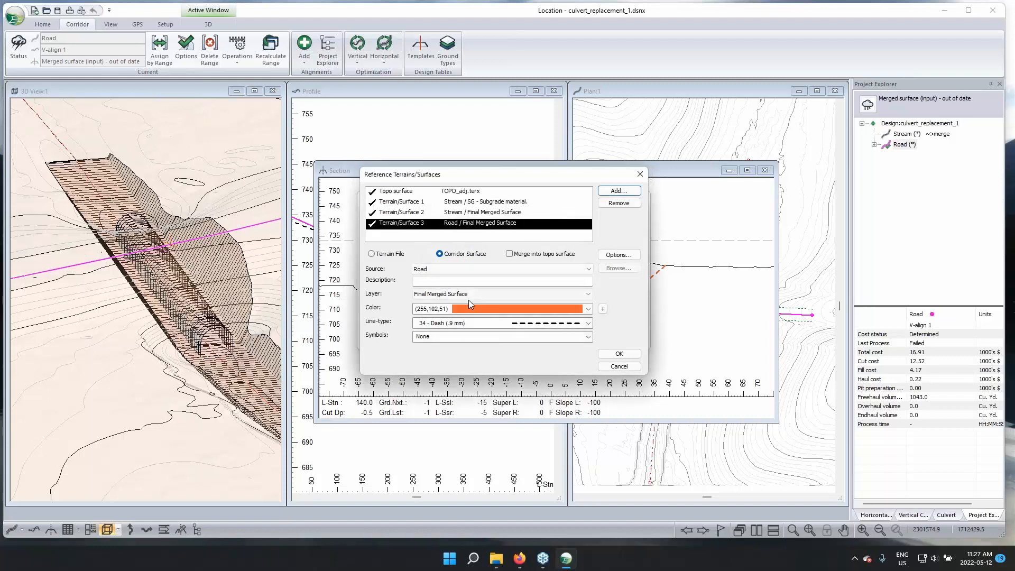
Set the Road / Final Merged Surface reference's color to (0,128,255) and recalculate the current alignment's cross sections and corridor surfaces
left_click(550, 308)
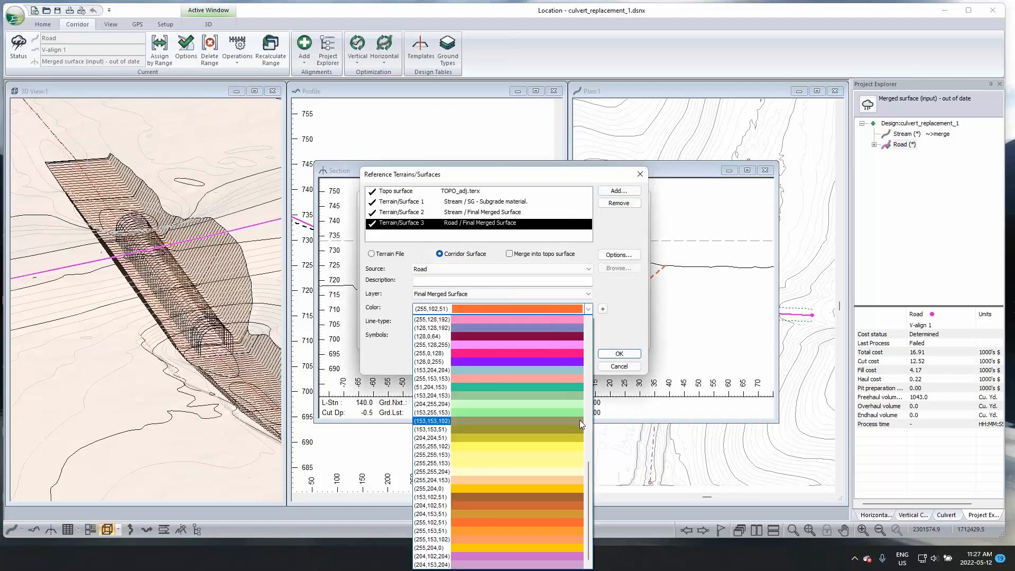
left_click_drag(588, 465, 596, 431)
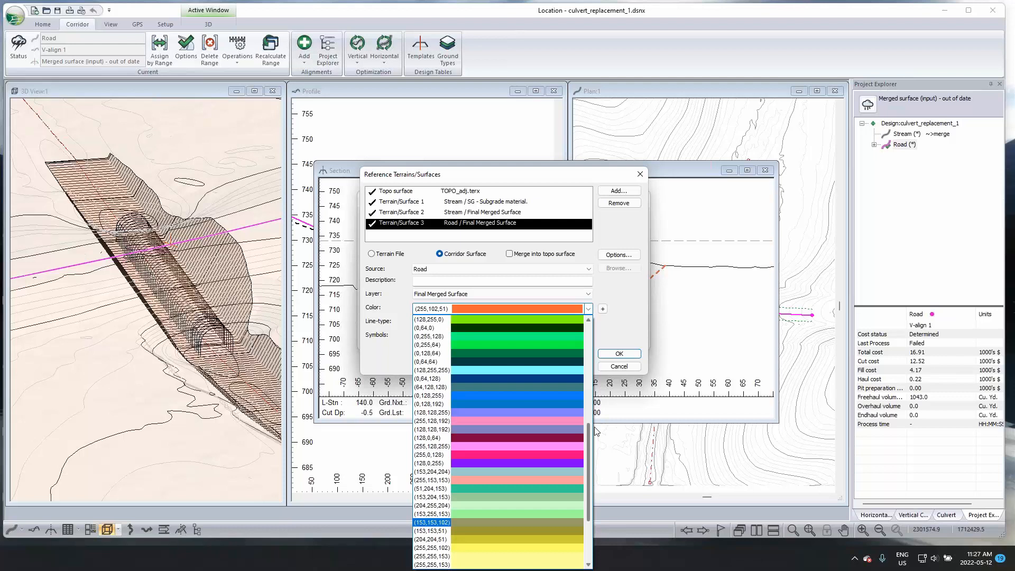
left_click(562, 396)
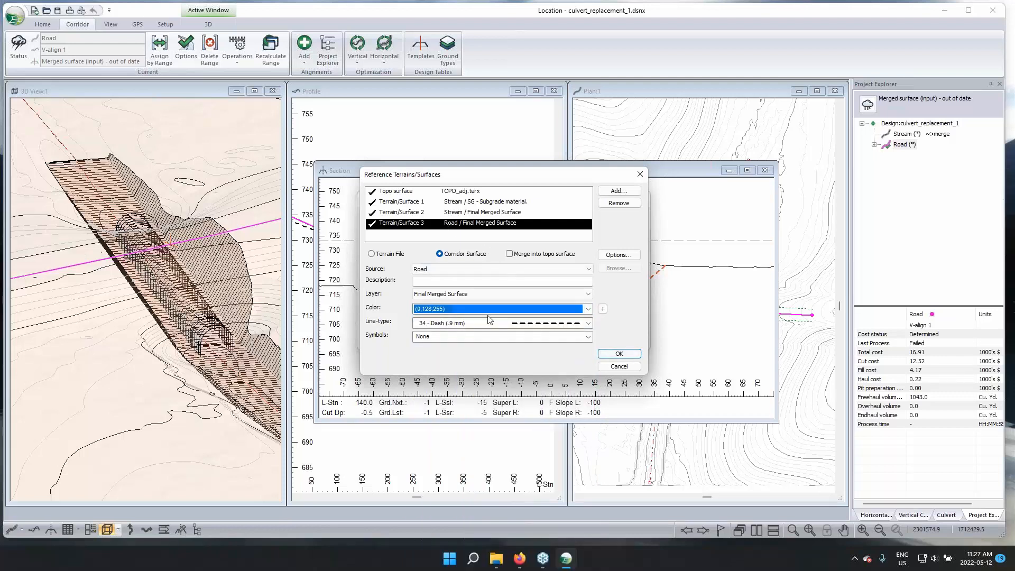
left_click(616, 354)
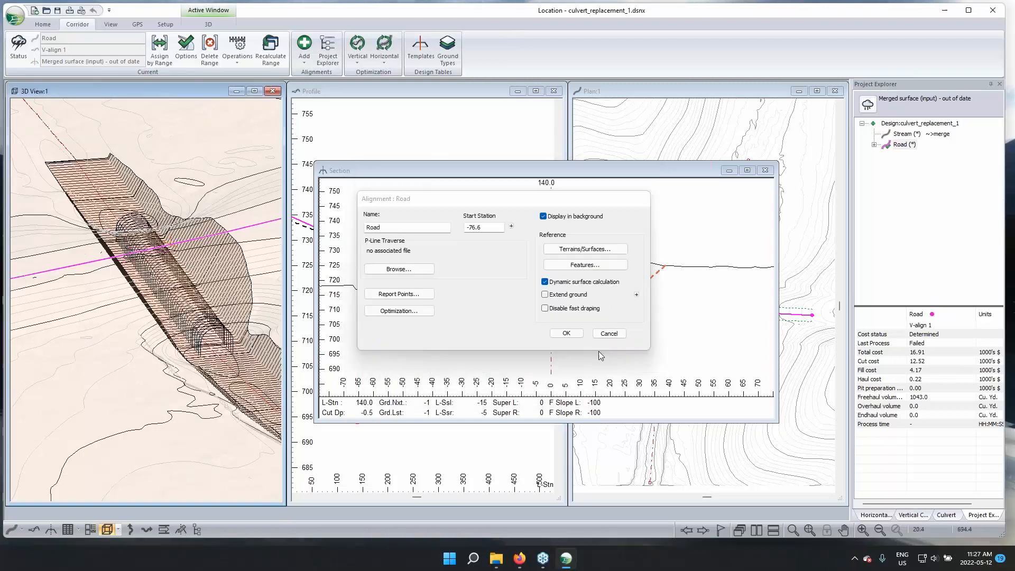
left_click(573, 333)
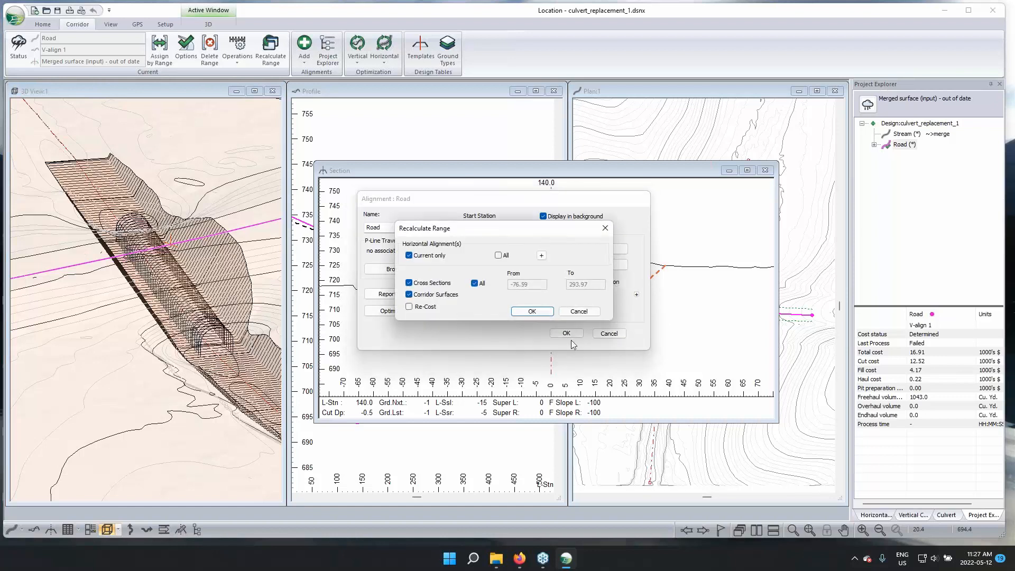
left_click(519, 315)
Make the Road / Final Merged Surface opaque in the 3D view by setting its color's alpha channel to 255
left_click_drag(219, 317, 183, 313)
right_click(183, 313)
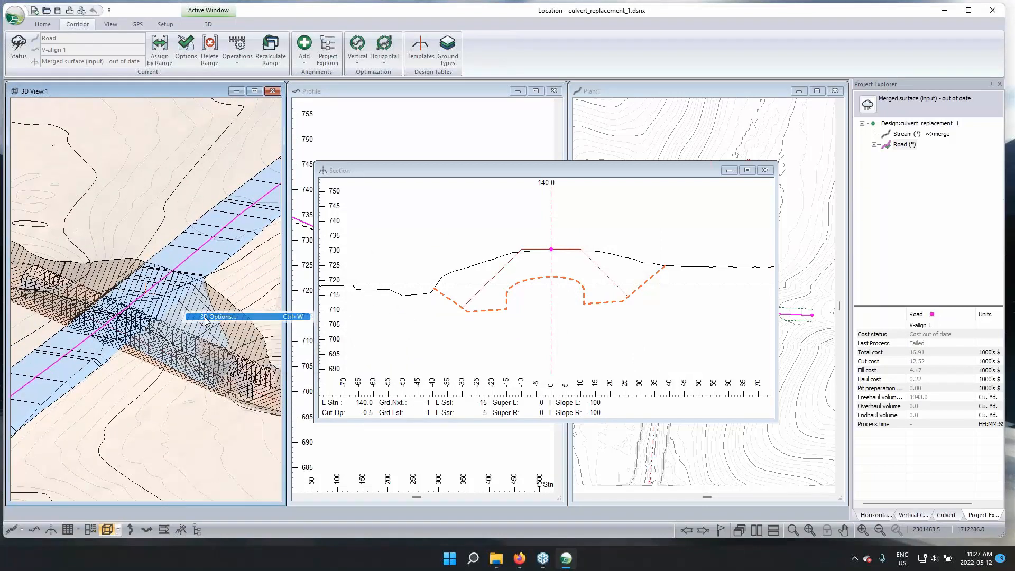
left_click(206, 317)
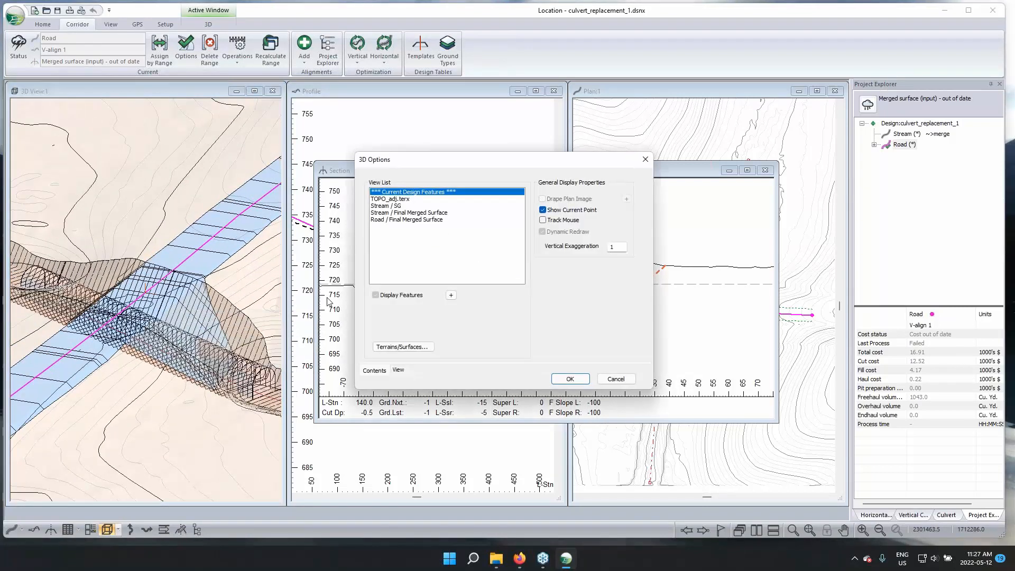
left_click(426, 219)
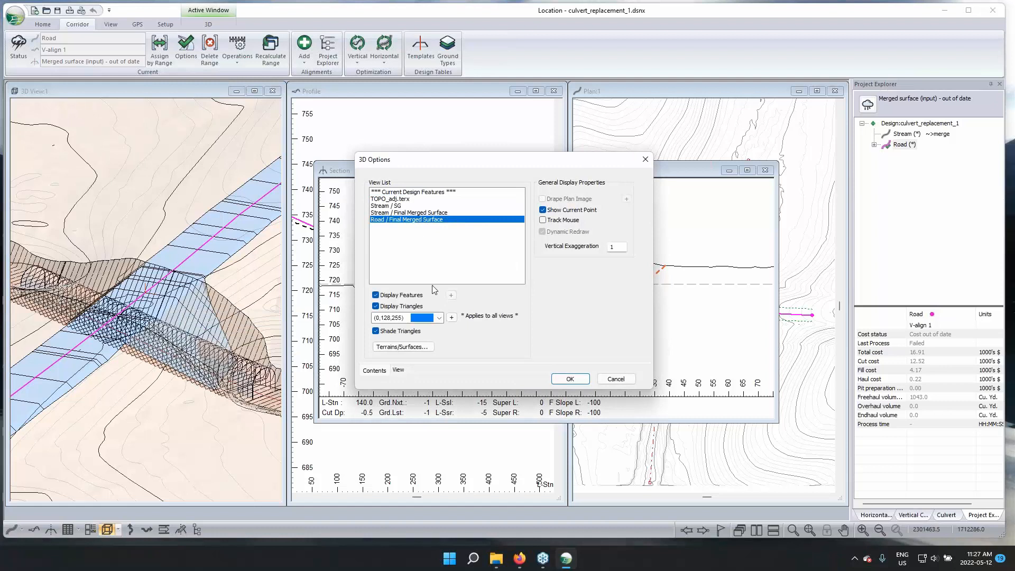
left_click(452, 319)
left_click_drag(625, 360, 603, 364)
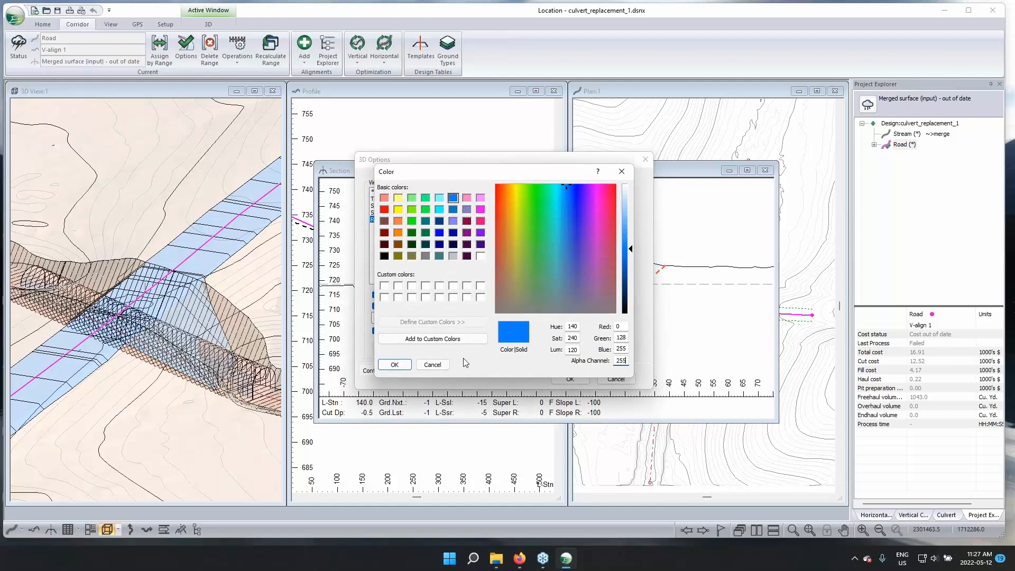
left_click(394, 364)
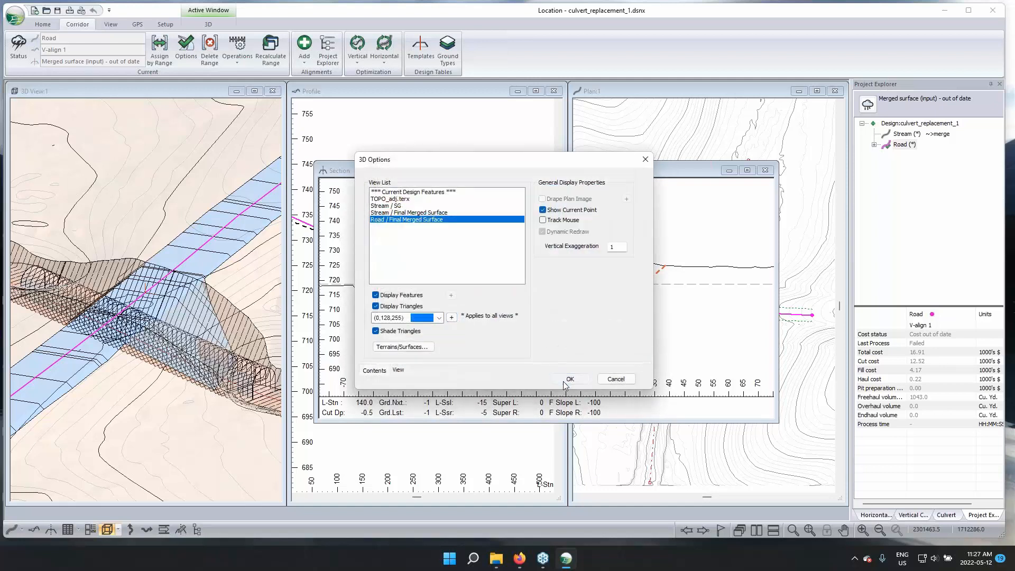
left_click(564, 382)
left_click_drag(249, 378, 208, 374)
Toggle the SG fill hatching on and off in the Road's section and examine the fill around the culvert in 3D
scroll(564, 321, "up", 1)
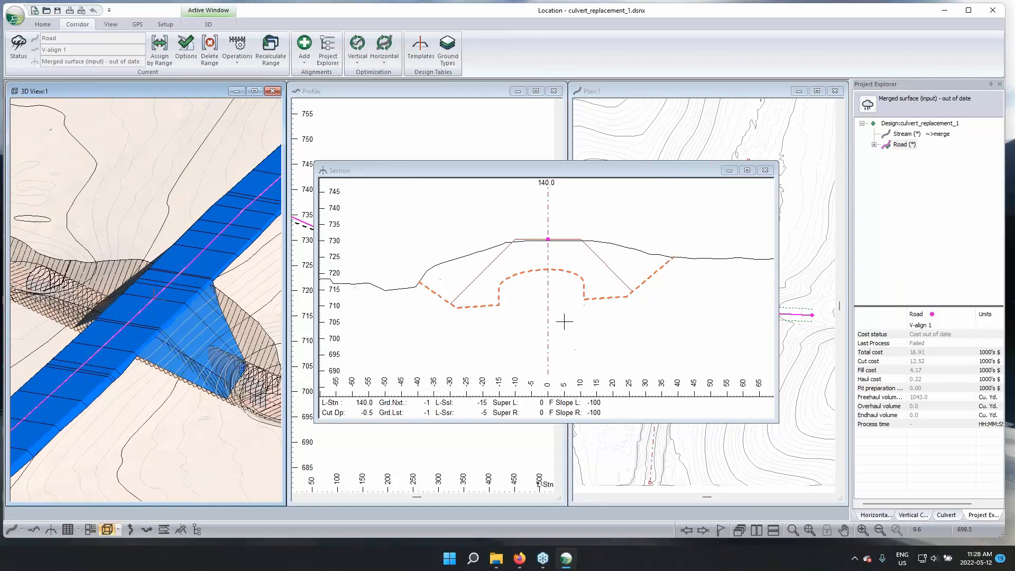
right_click(522, 260)
left_click(544, 378)
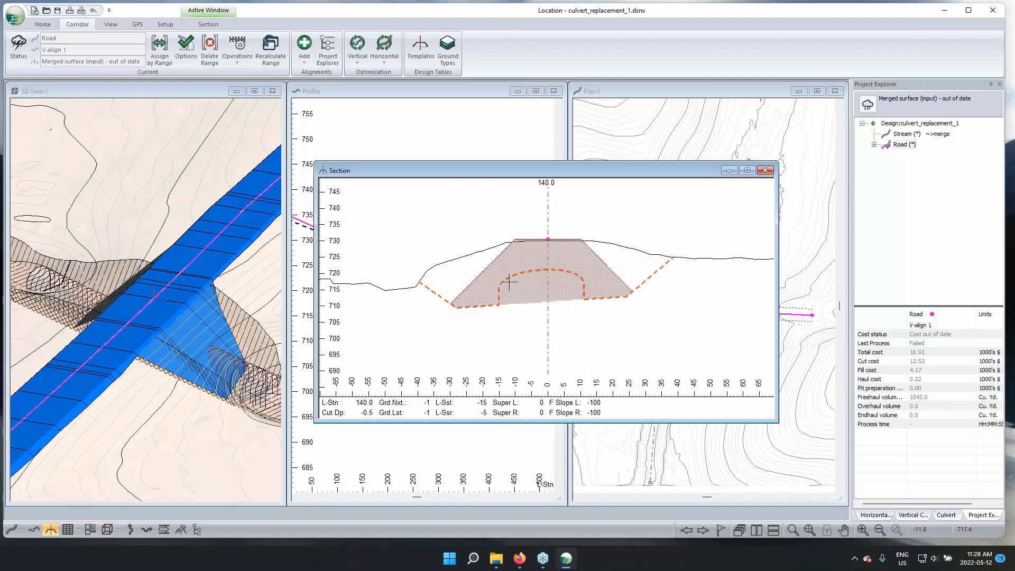
right_click(505, 263)
left_click(546, 387)
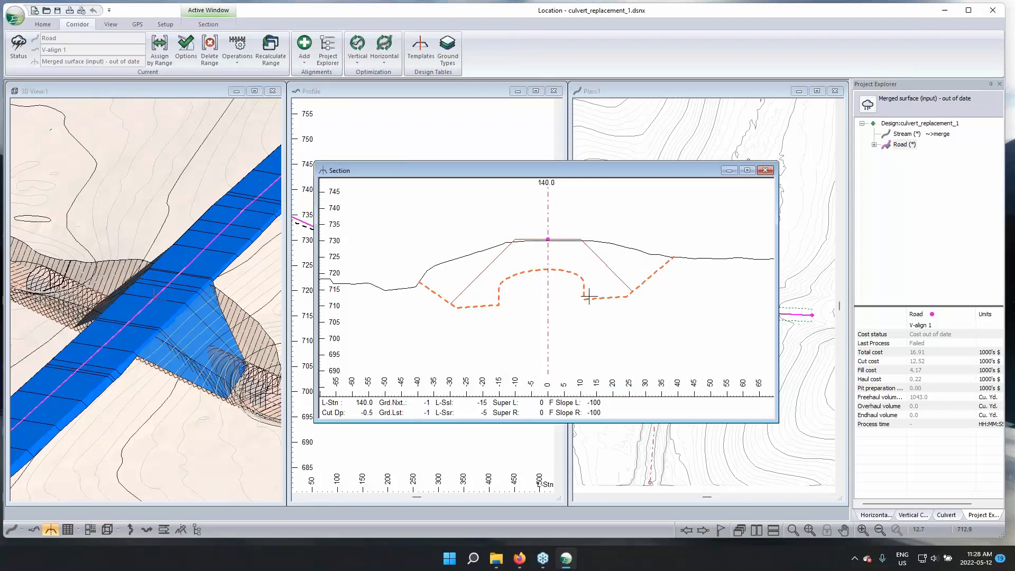
mouse_move(222, 368)
left_mouse_down()
mouse_move(214, 366)
mouse_move(245, 314)
mouse_move(203, 324)
mouse_move(231, 358)
left_mouse_up()
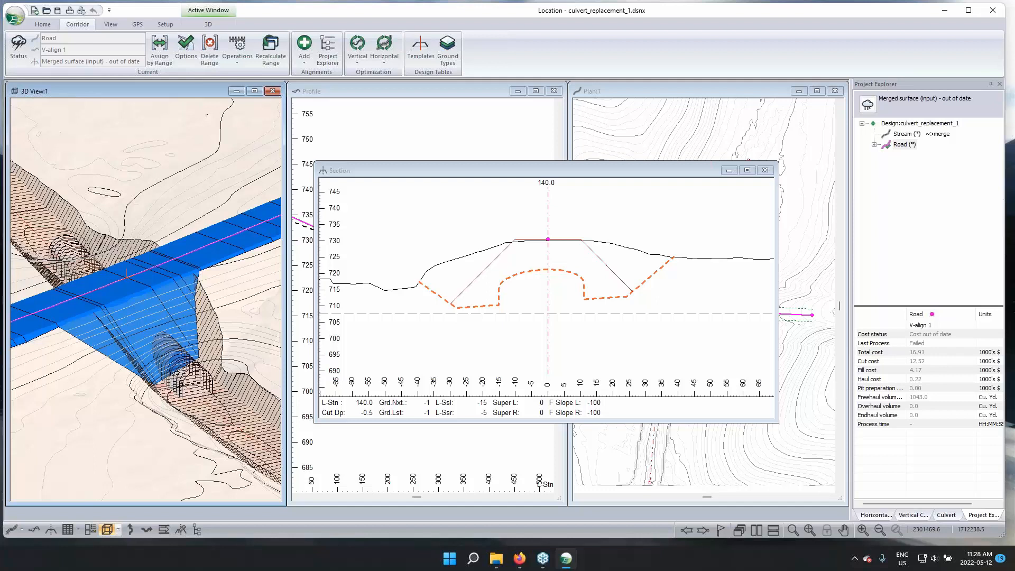
mouse_move(151, 338)
Switch to File Explorer and open culvert_replacement_COMPLETE.dsnx from the Culvert_Replacement folder
left_click_drag(289, 8, 603, 14)
left_click(606, 20)
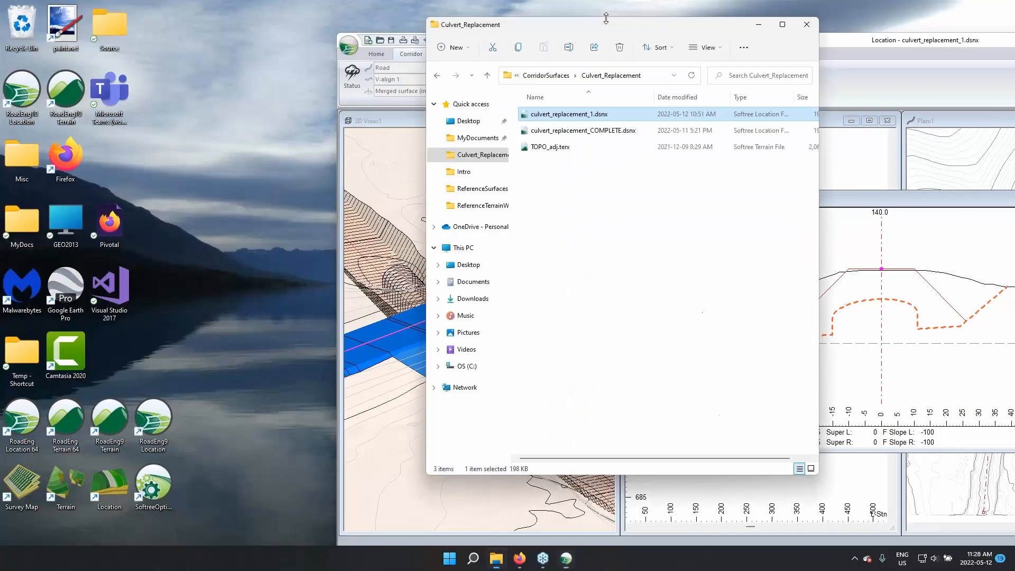
left_click(600, 133)
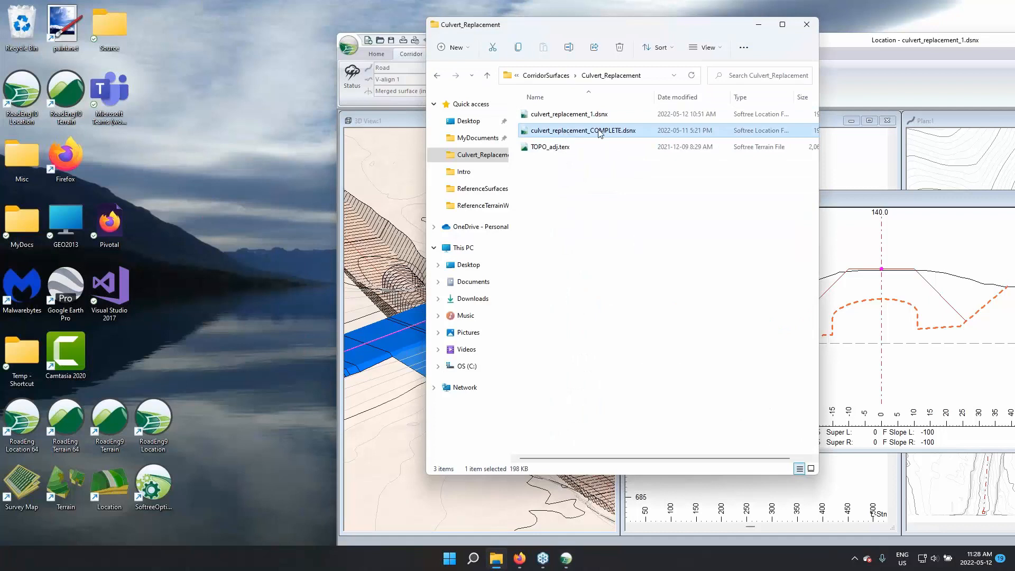
double_click(607, 131)
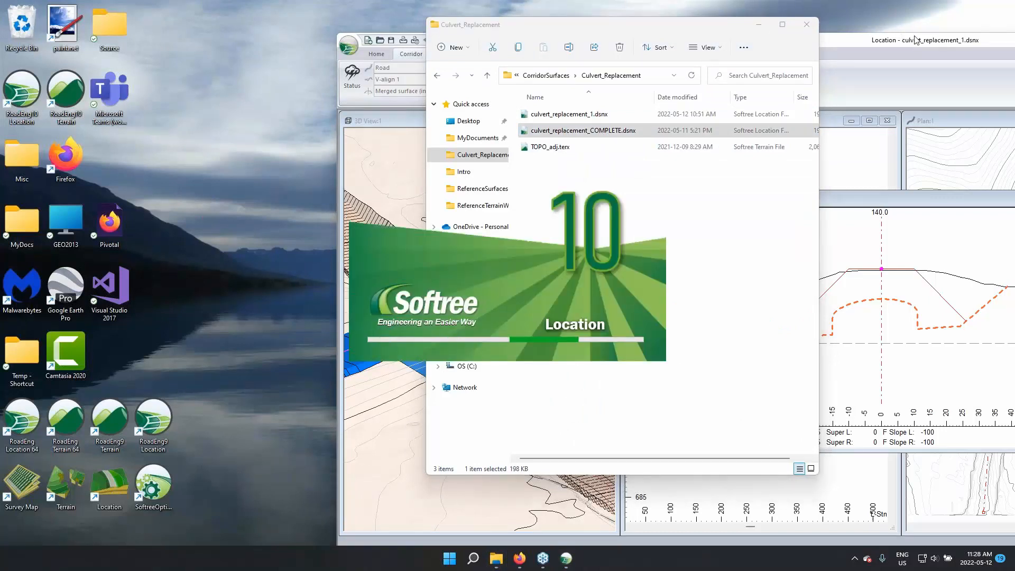
left_click(920, 41)
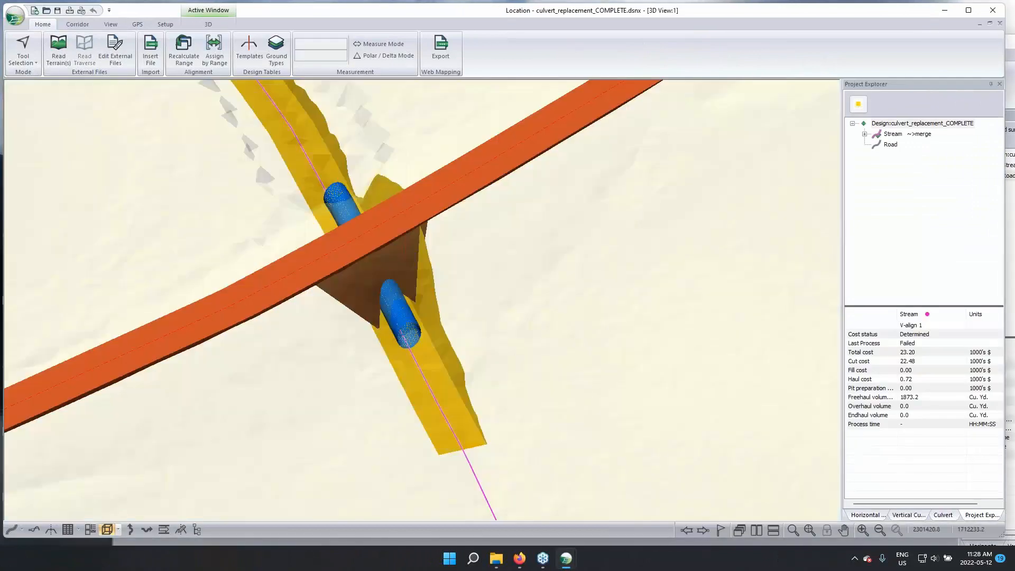
Tile the completed design's 3D, plan, section and profile windows
left_click_drag(362, 324, 378, 255)
scroll(359, 246, "up", 5)
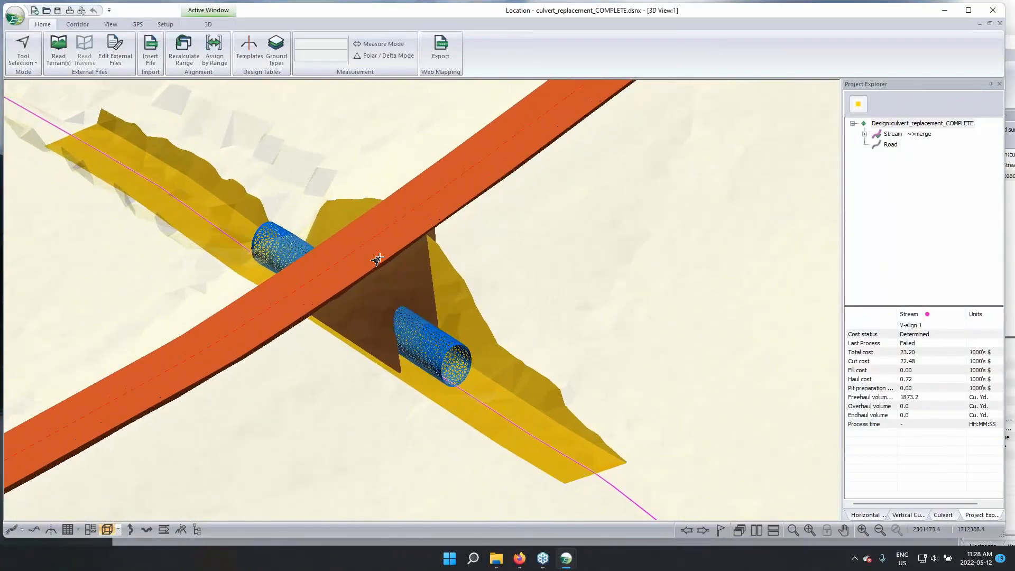
left_click_drag(426, 318, 634, 489)
left_click(756, 530)
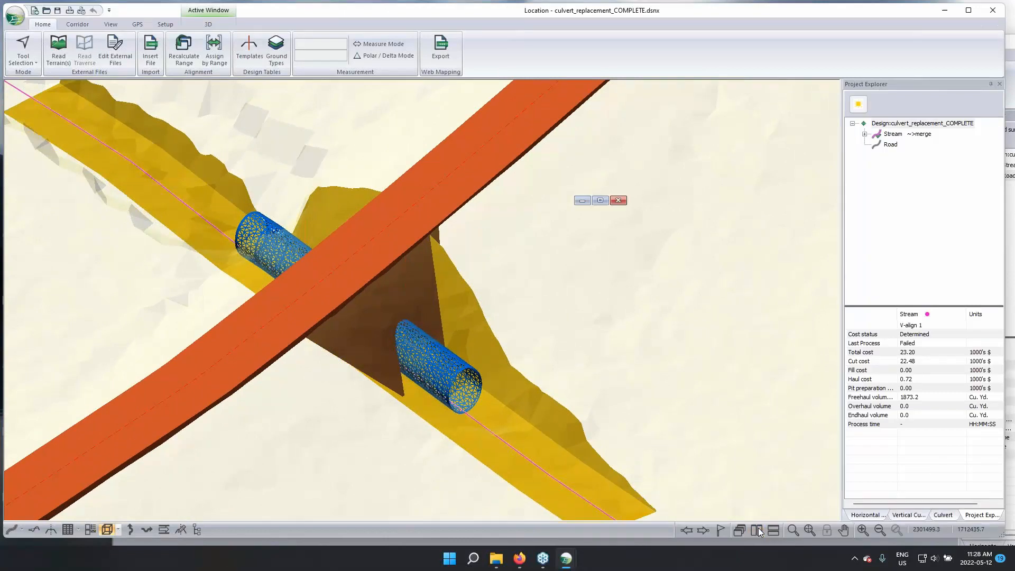
Examine the culvert pipe, trench excavation and Road fill of the completed design from several angles in the 3D view
middle_click_drag(292, 370, 295, 382)
middle_click_drag(251, 216, 267, 225)
middle_click_drag(579, 409, 623, 400)
scroll(555, 200, "down", 2)
left_click_drag(304, 204, 211, 197)
mouse_move(216, 227)
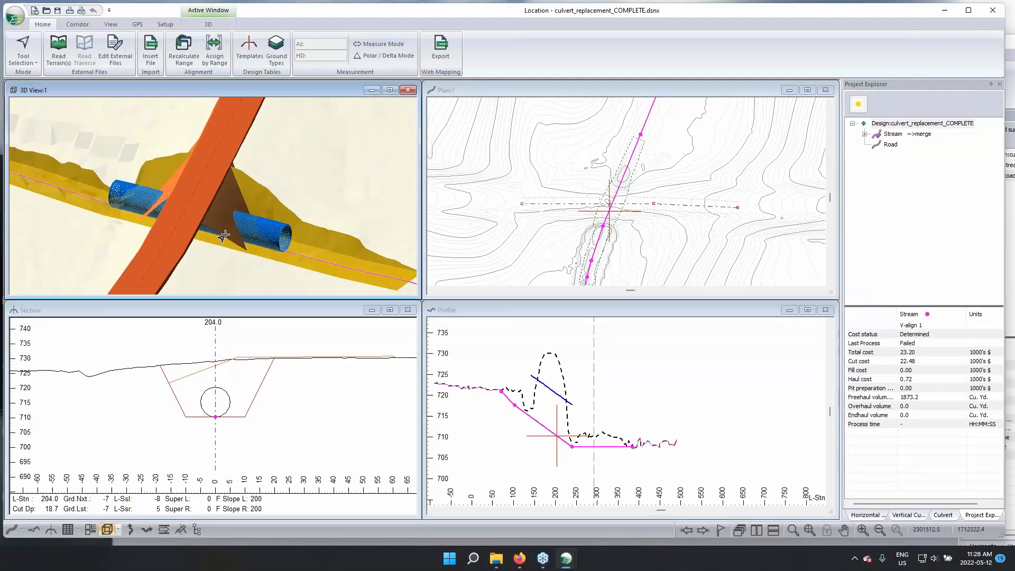
mouse_move(356, 251)
left_mouse_down()
mouse_move(287, 269)
mouse_move(297, 245)
mouse_move(315, 236)
mouse_move(365, 262)
left_mouse_up()
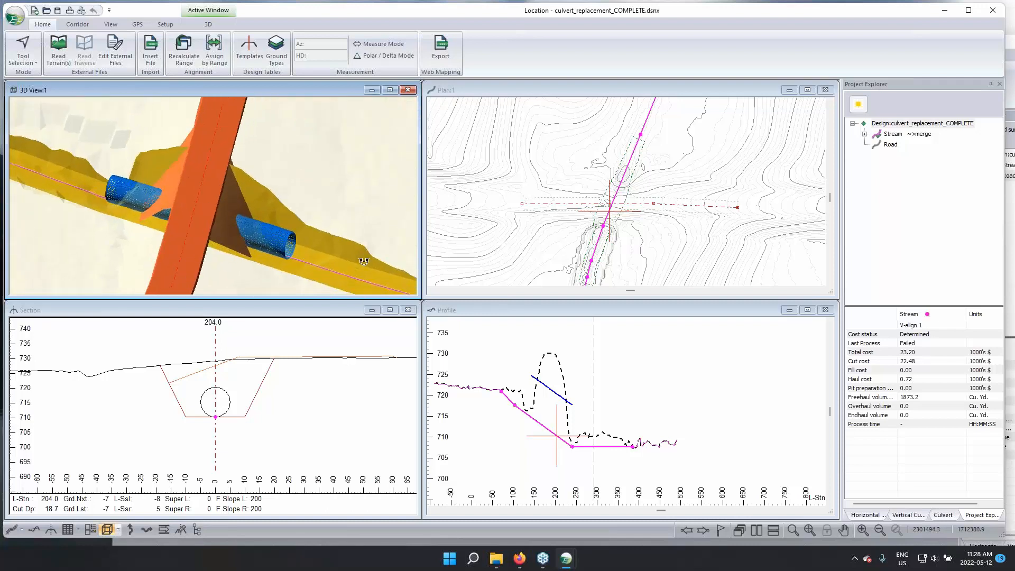
Examine the Stream's section at station 204.0 and the Road's corridor surface output in the project tree
left_click(224, 364)
scroll(225, 363, "up", 1)
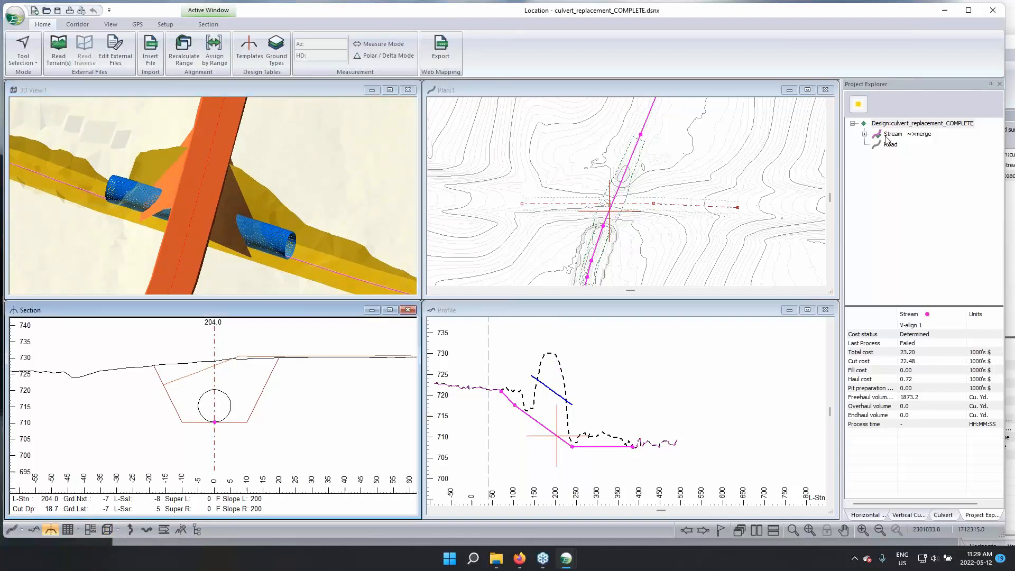
mouse_move(906, 133)
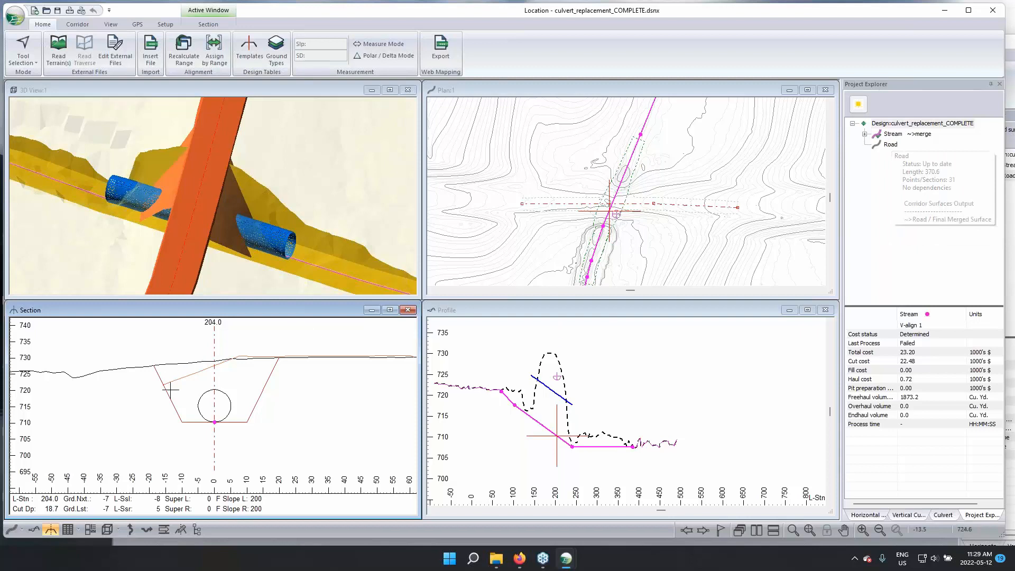
mouse_move(166, 390)
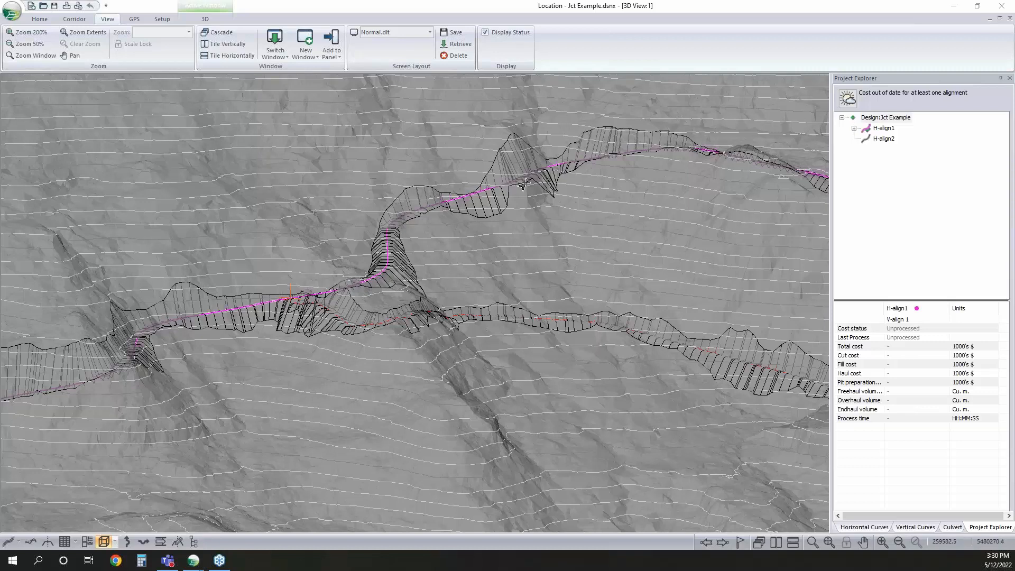
Add H-align1's Final Merged Surface as a corridor surface reference in the Jct Example design
left_click(426, 351)
left_click_drag(443, 357, 468, 316)
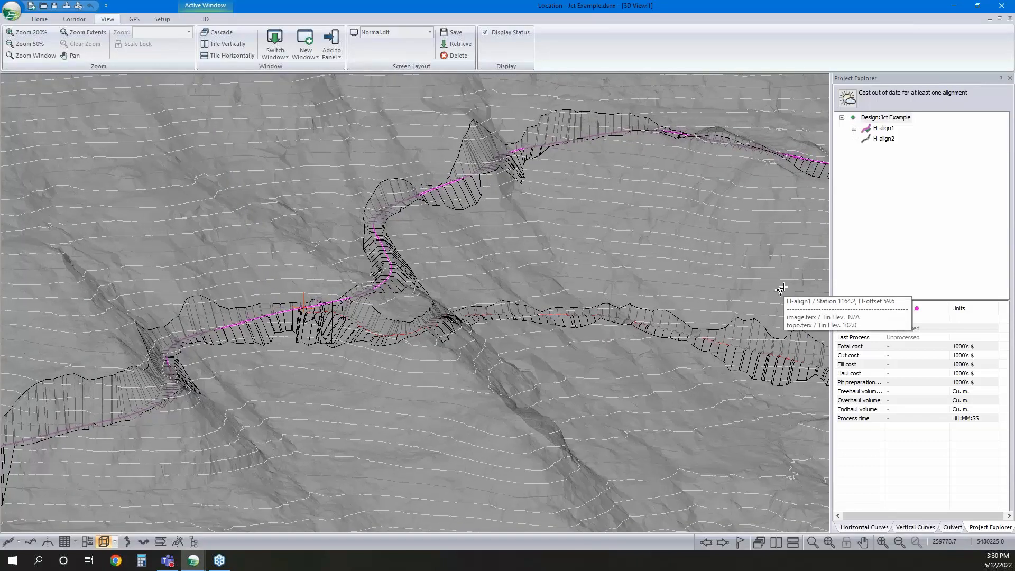
right_click(460, 242)
left_click(492, 247)
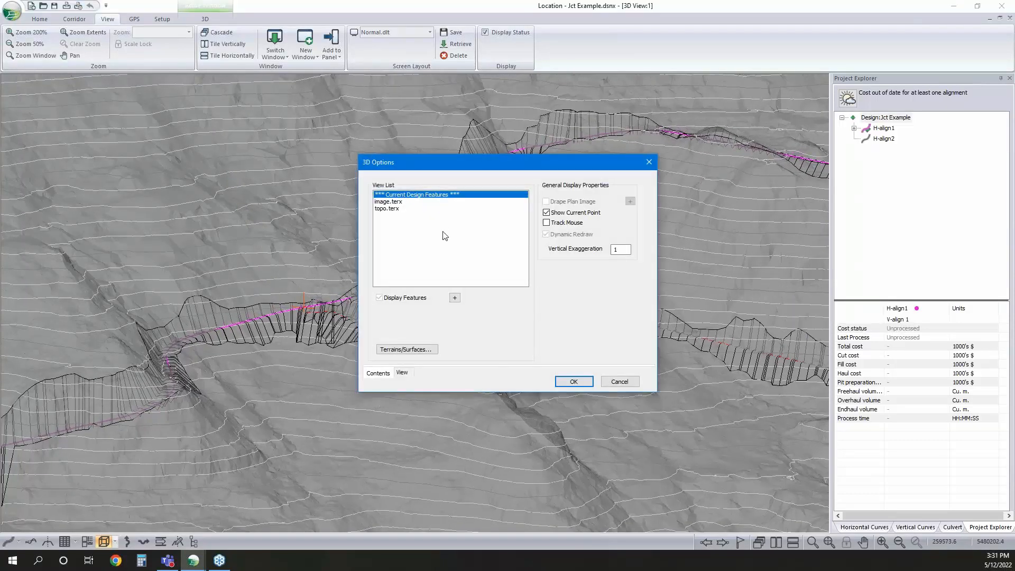
left_click(422, 352)
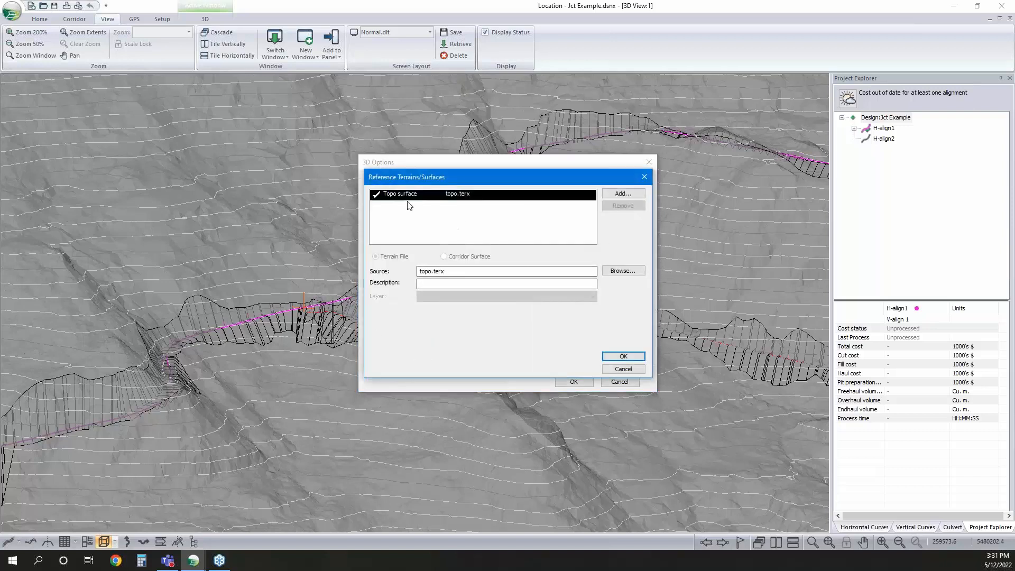
left_click(623, 194)
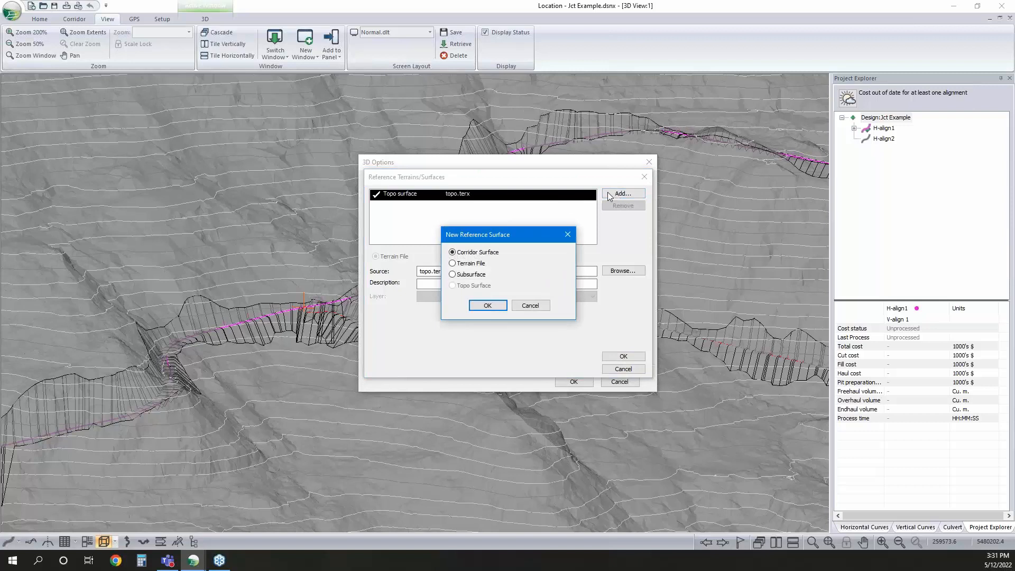
left_click(488, 306)
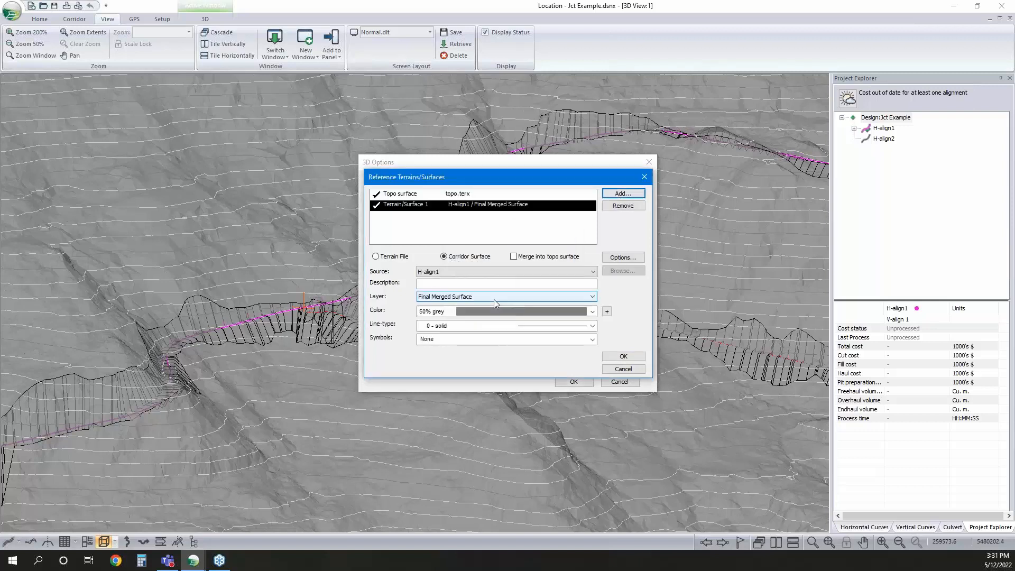
Set the H-align1 reference surface's color to olive and merge it into the topo surface
left_click(523, 312)
scroll(474, 148, "up", 7)
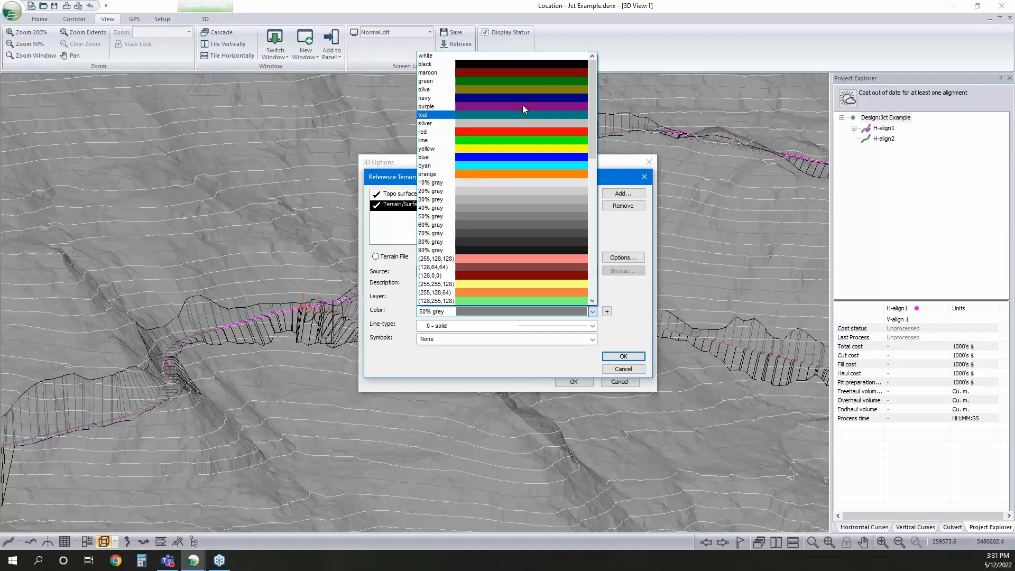
left_click(474, 92)
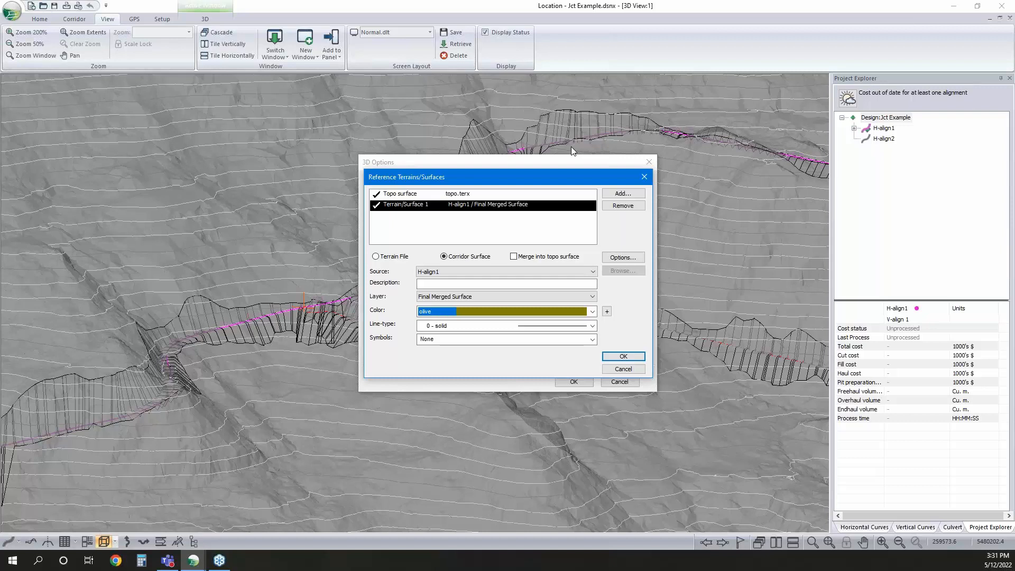
left_click(505, 256)
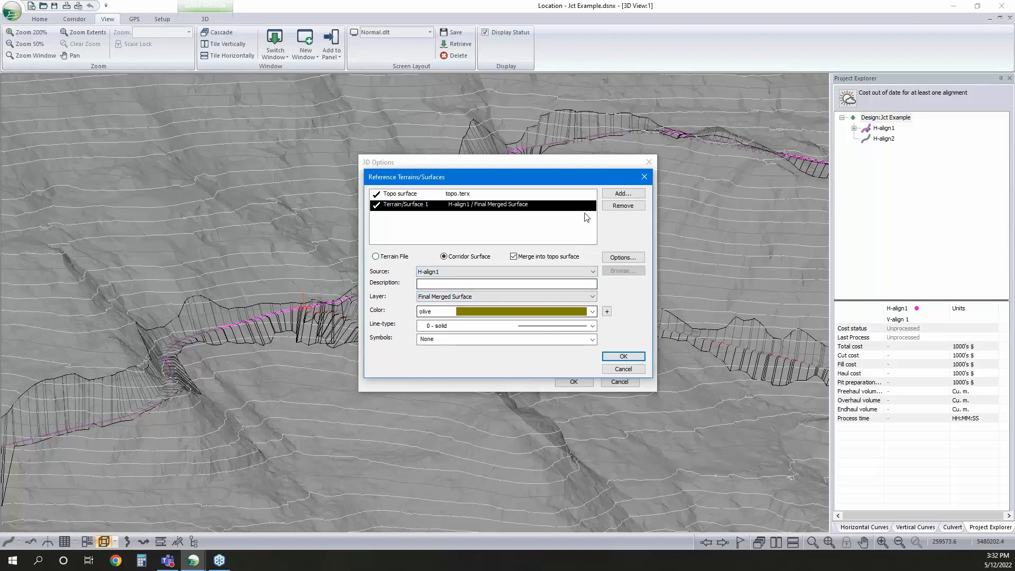
Add H-align2's Final Merged Surface as a second corridor surface reference in green, and accept the reference surface list
left_click(623, 193)
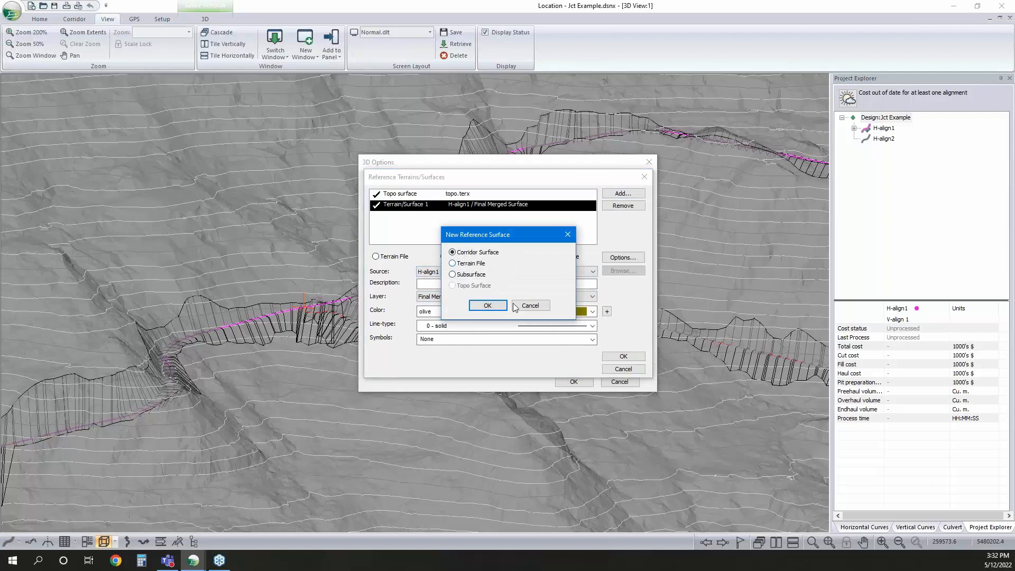
left_click(494, 305)
left_click(439, 271)
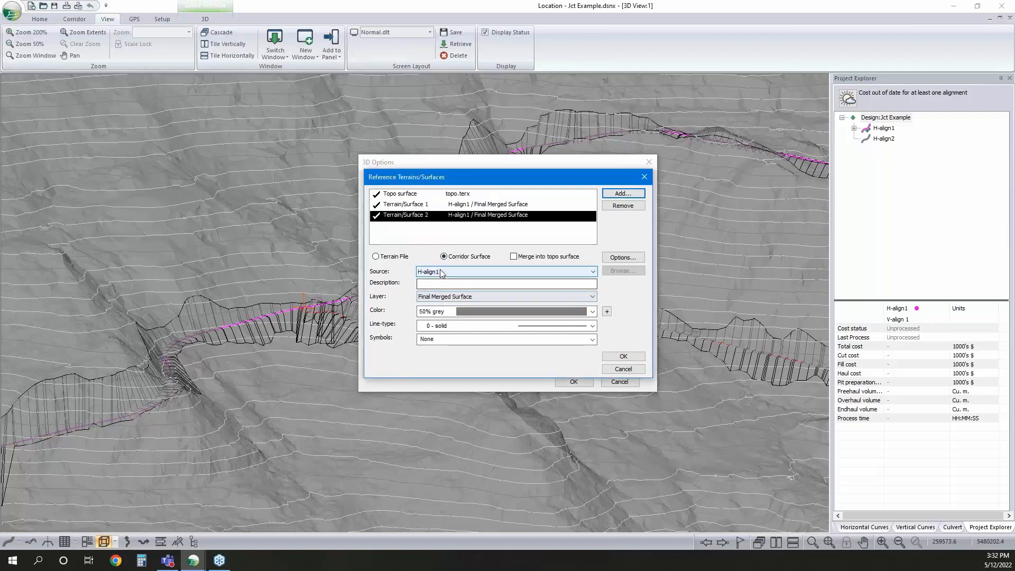
left_click(473, 287)
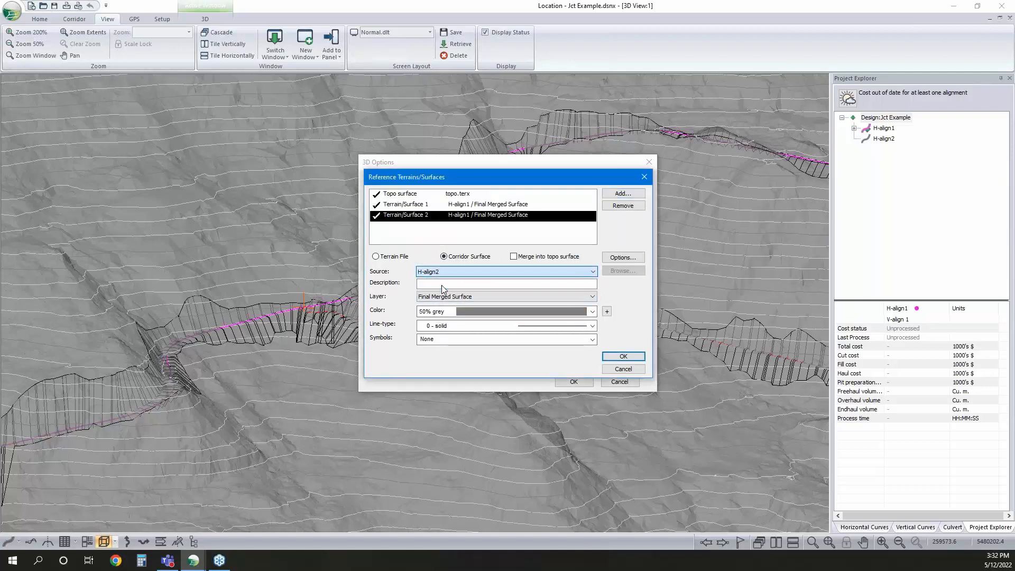
left_click(490, 311)
scroll(493, 163, "down", 1)
scroll(493, 159, "up", 3)
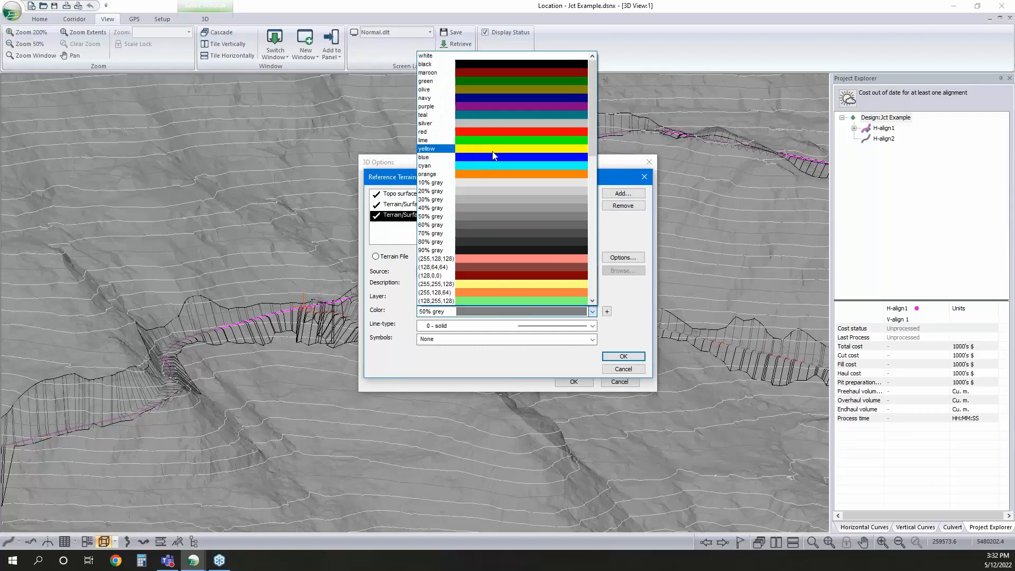
left_click(493, 80)
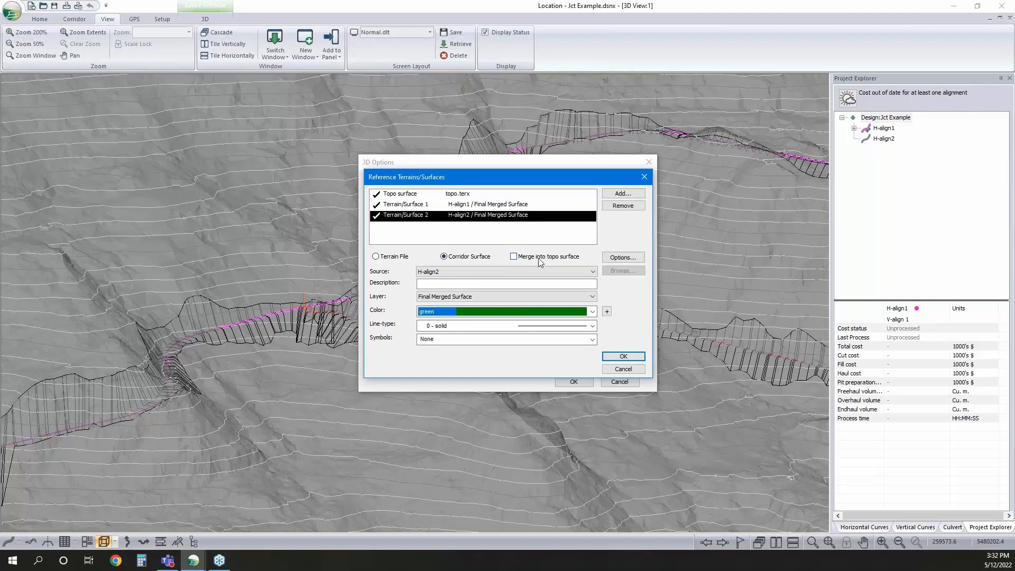
left_click(635, 357)
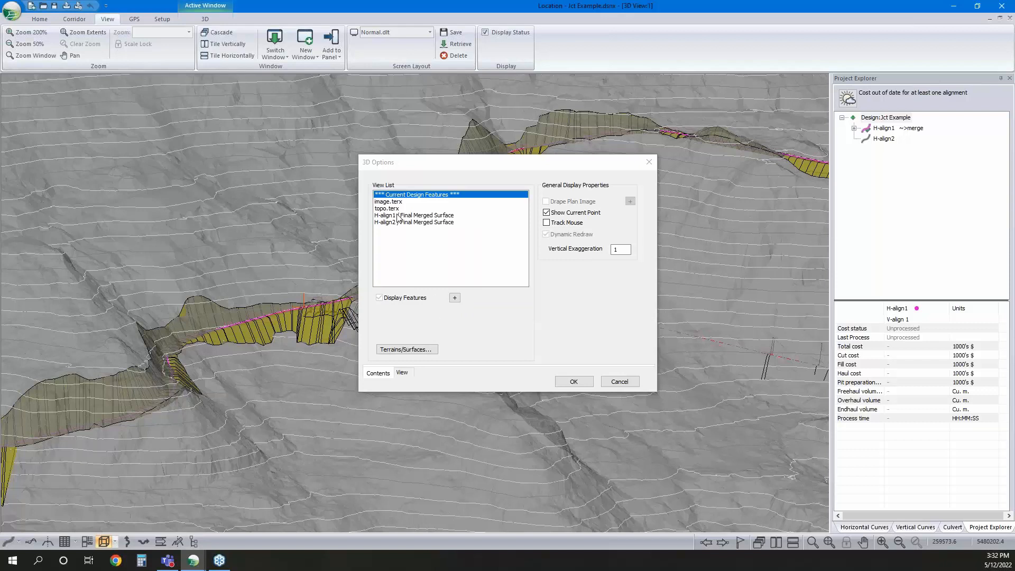
Give the triangles of both Final Merged Surfaces an olive color with an alpha channel of 255 in the 3D view
left_click(398, 215)
left_click(399, 223, "shift")
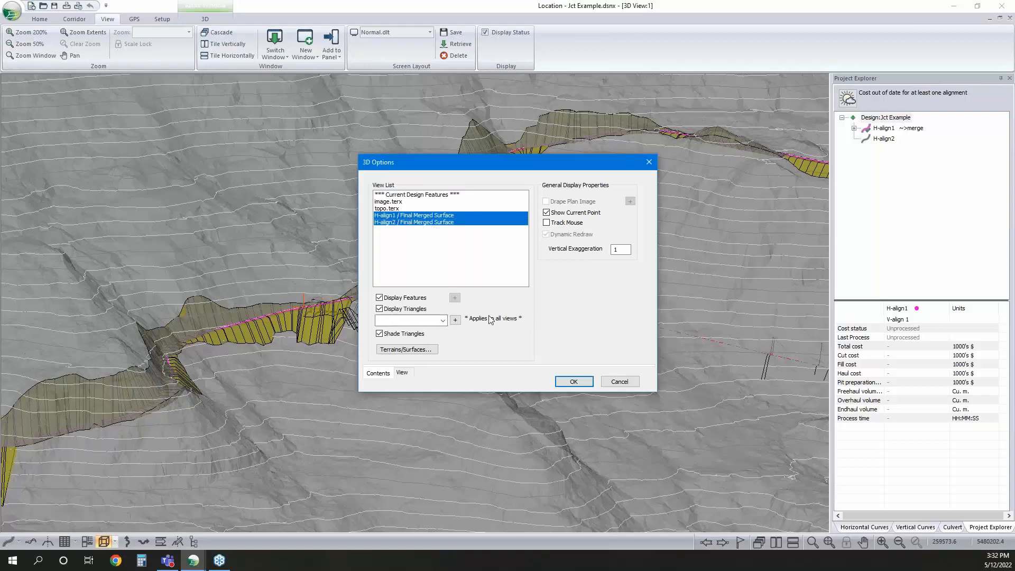
left_click(454, 320)
double_click(628, 365)
type("255")
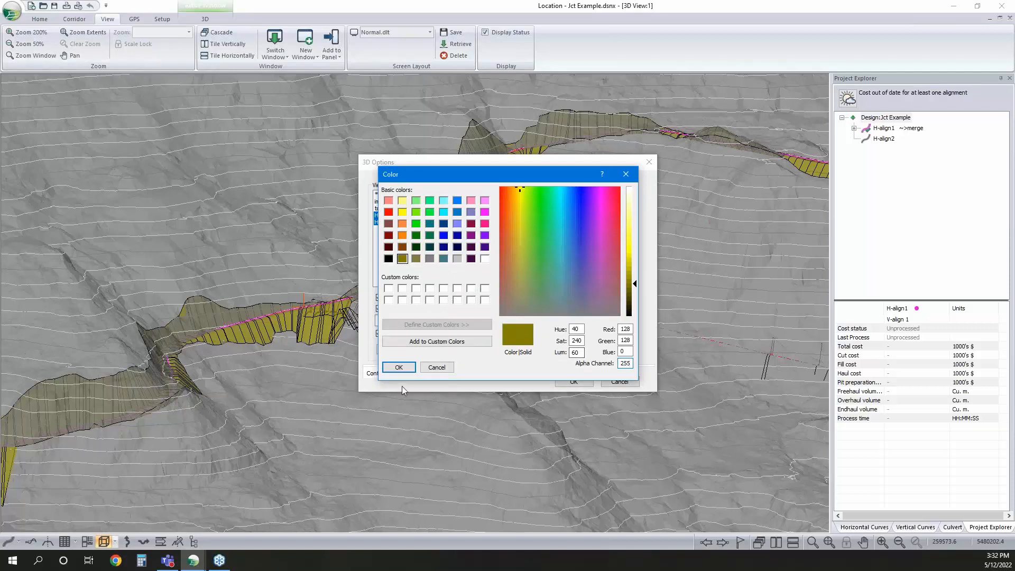
left_click(399, 367)
left_click(574, 383)
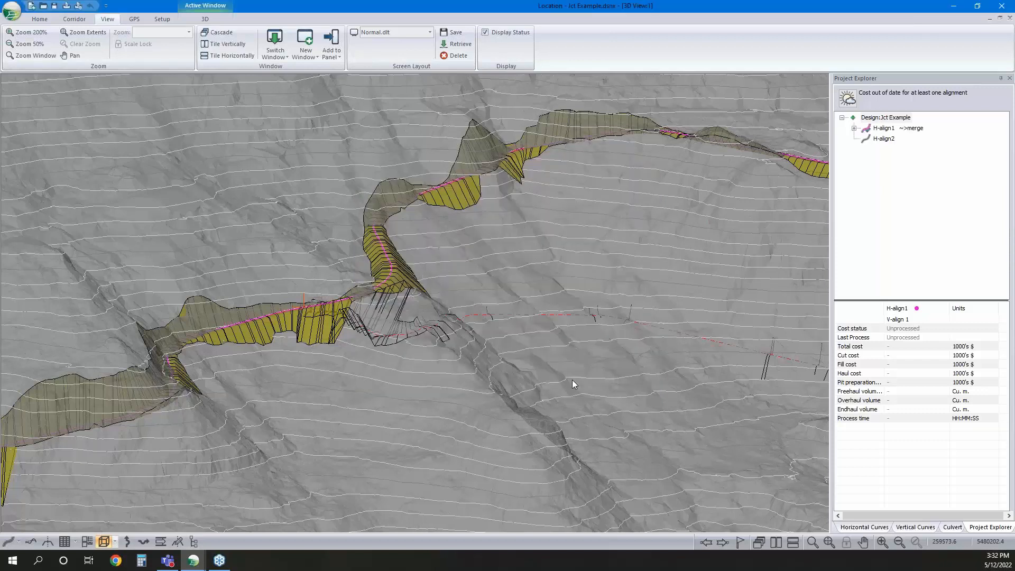
Change the triangle color of the H-align1 Final Merged Surface to green in the 3D view
right_click(438, 295)
left_click(521, 299)
left_click(437, 216)
left_click(443, 321)
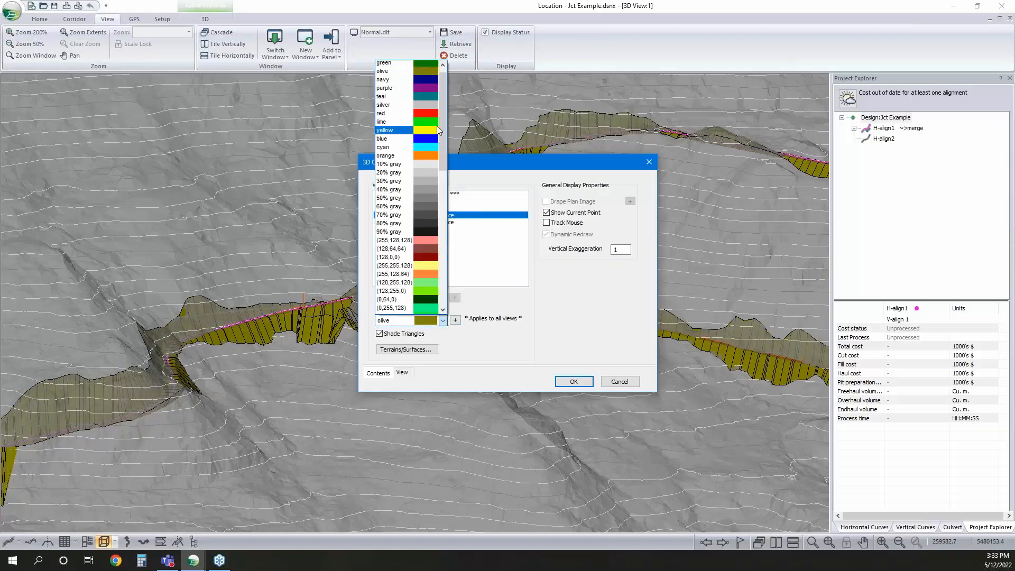
left_click(417, 91)
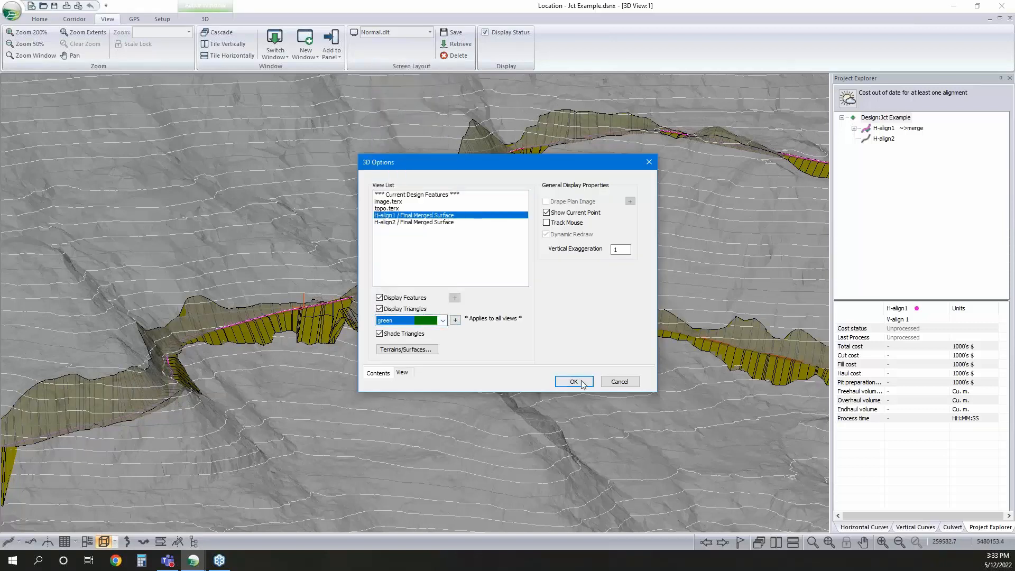
left_click(575, 381)
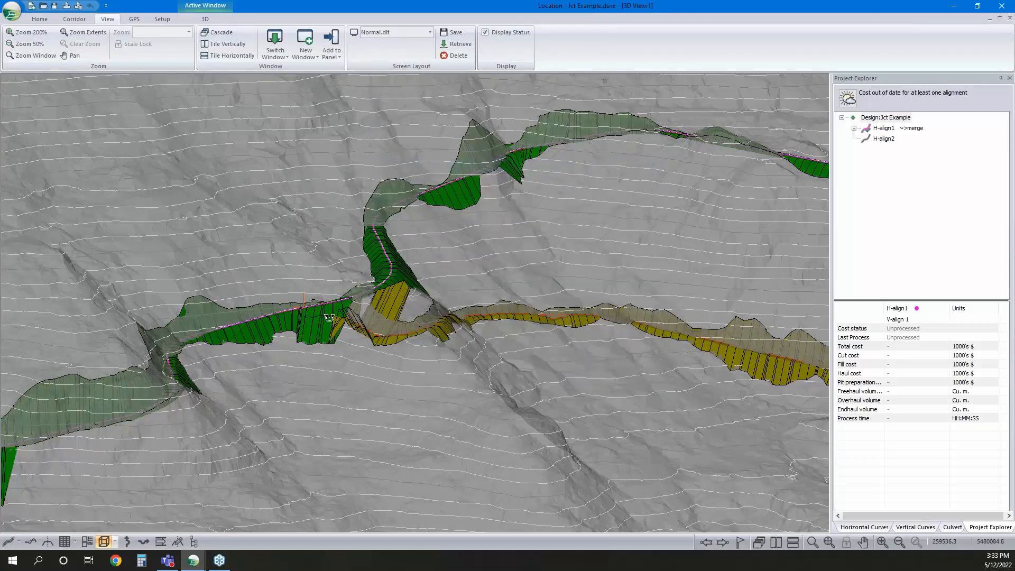
Examine how the H-align1 and H-align2 merged surfaces meet at the road junction in 3D
left_click_drag(329, 317, 344, 342)
scroll(344, 286, "up", 3)
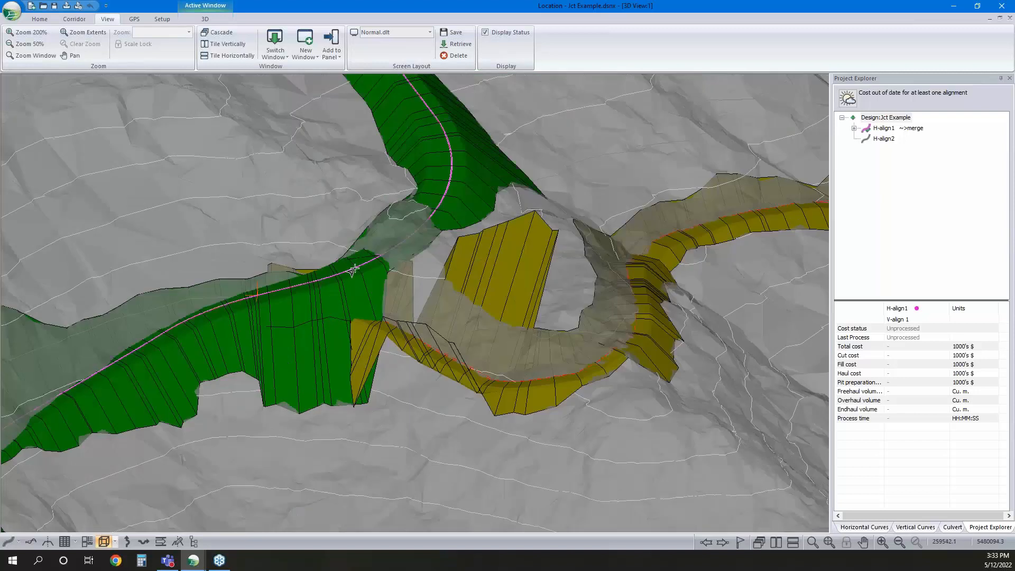
scroll(373, 267, "down", 2)
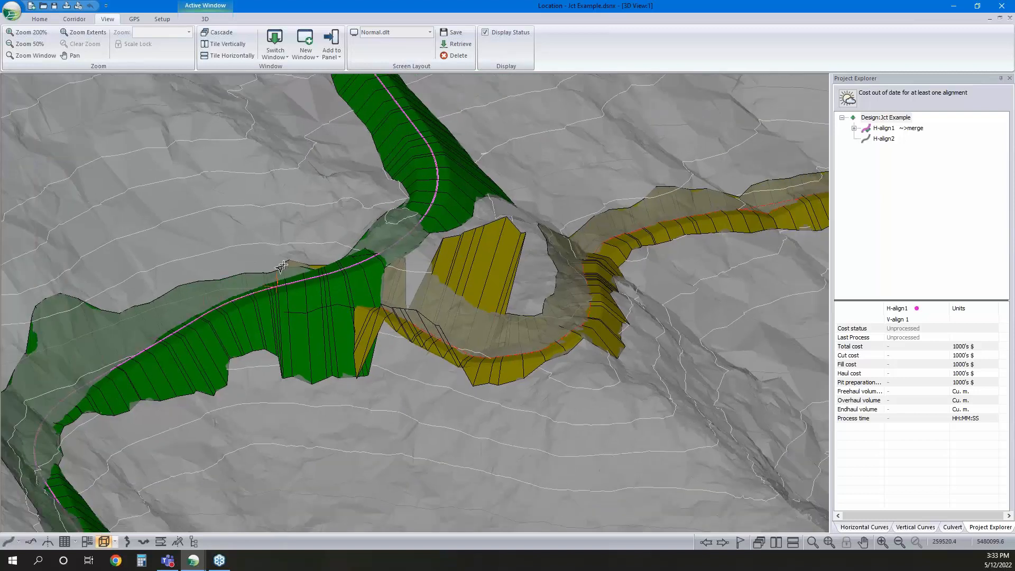
middle_click_drag(283, 265, 229, 266)
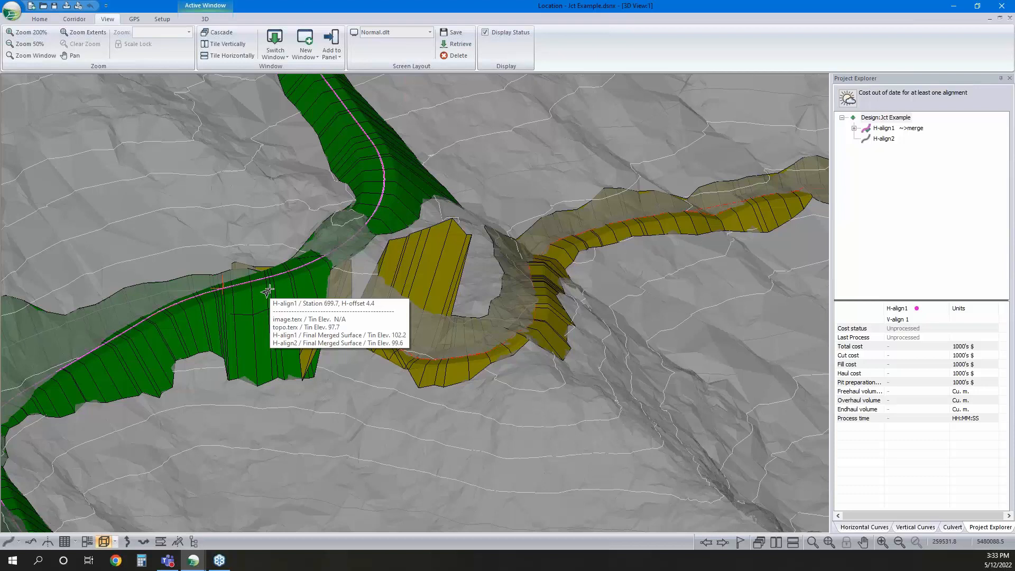
Restore the 3D view to the multi-window layout and fit the full H-align1 profile in its window
left_click(999, 20)
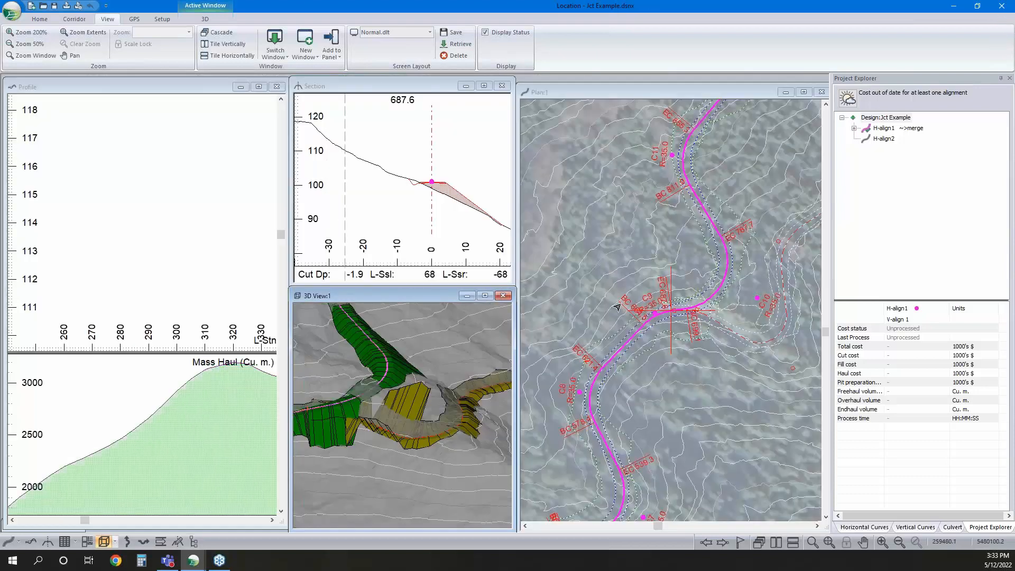
middle_click_drag(692, 325, 680, 315)
left_click(222, 89)
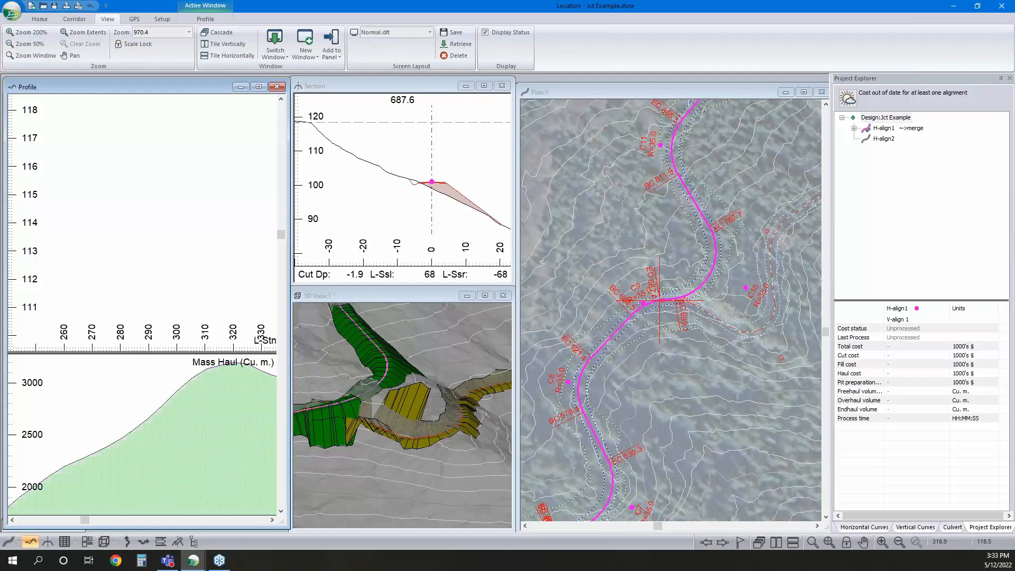
left_click(829, 541)
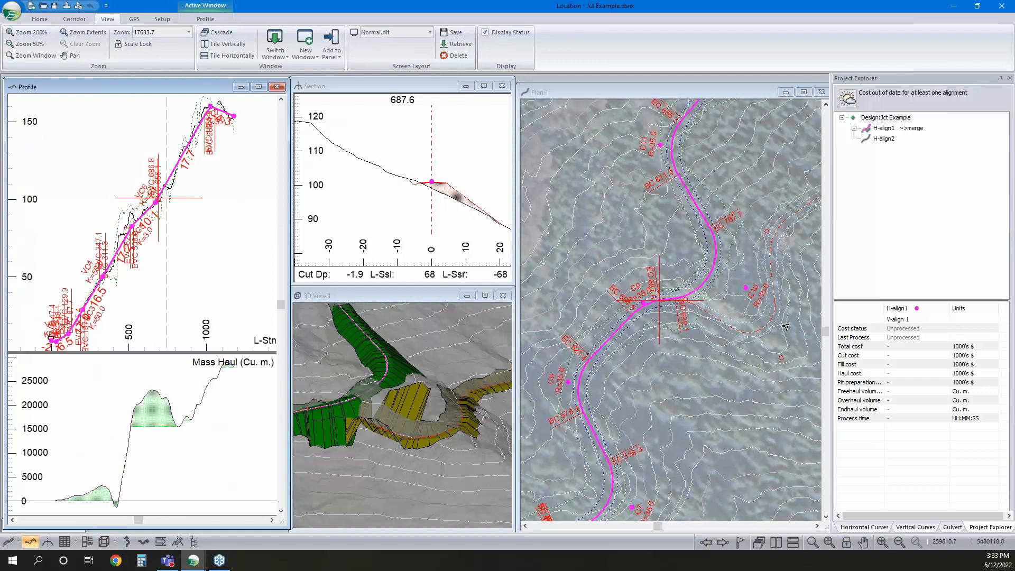
Make H-align2 the current alignment and include the H-align1 Final Merged Surface as a reference surface in the Profile window
left_click(882, 139)
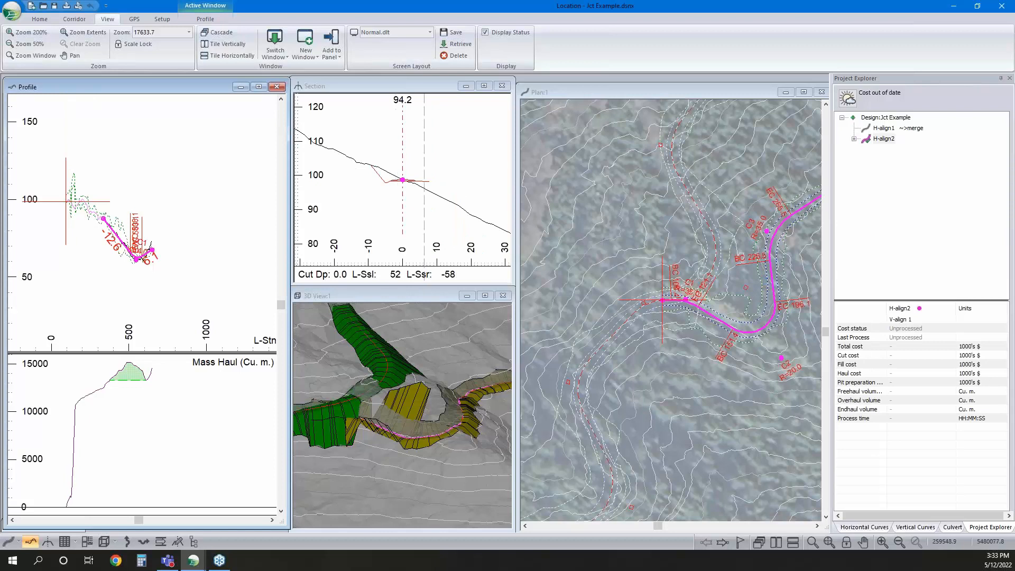
scroll(89, 199, "up", 3)
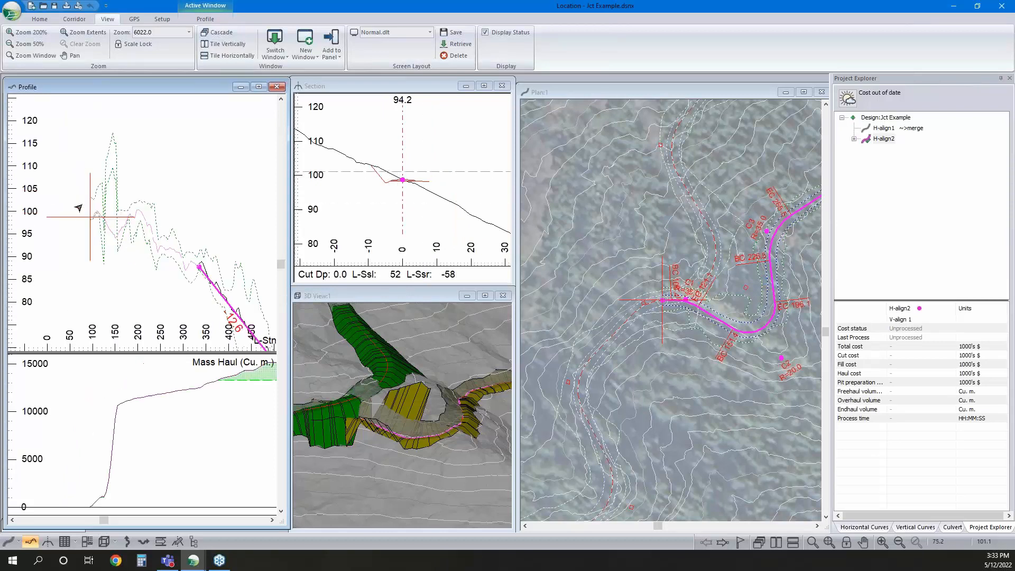
right_click(90, 182)
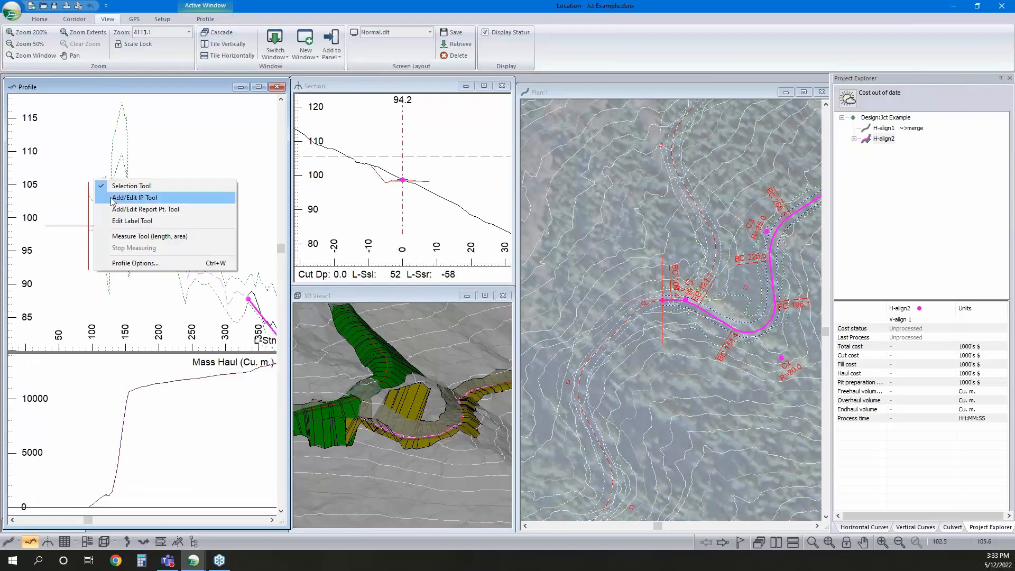
left_click(141, 264)
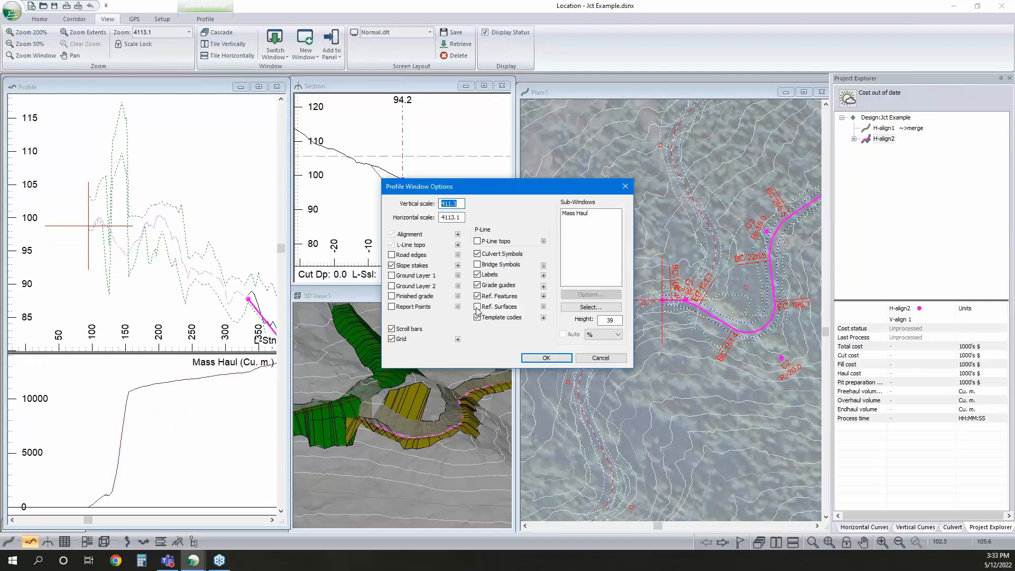
left_click(477, 307)
left_click(543, 306)
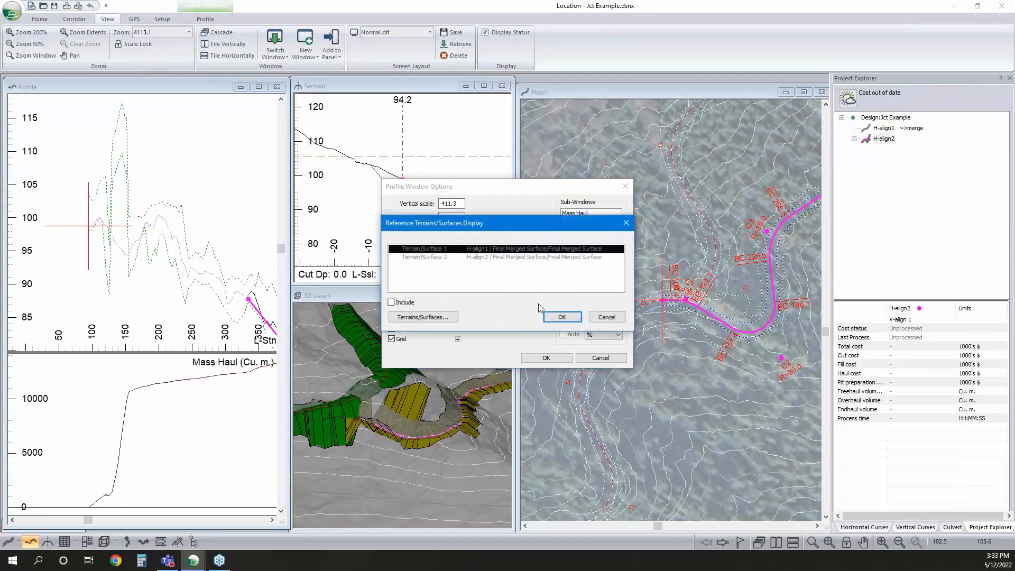
double_click(444, 252)
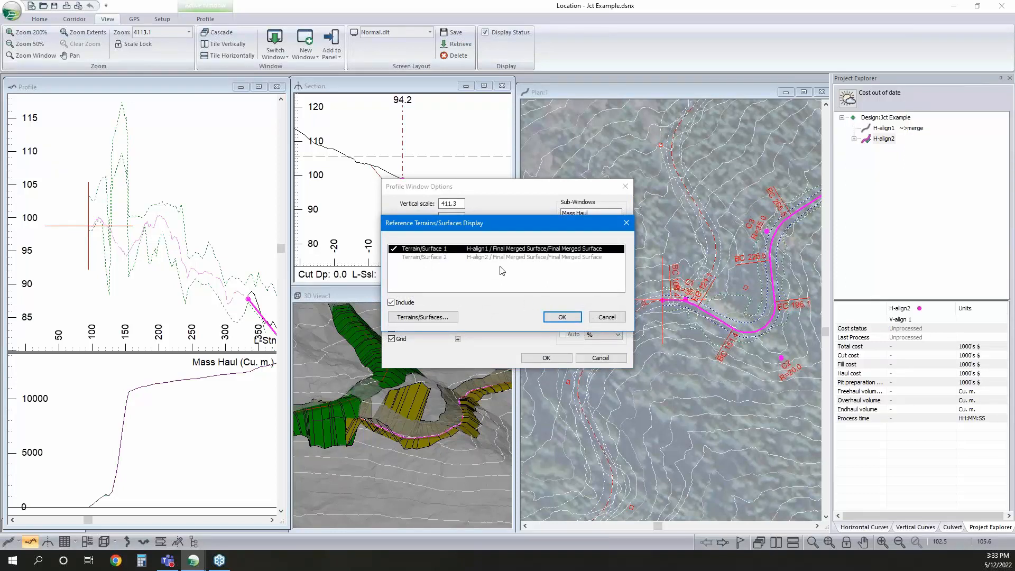
left_click(561, 317)
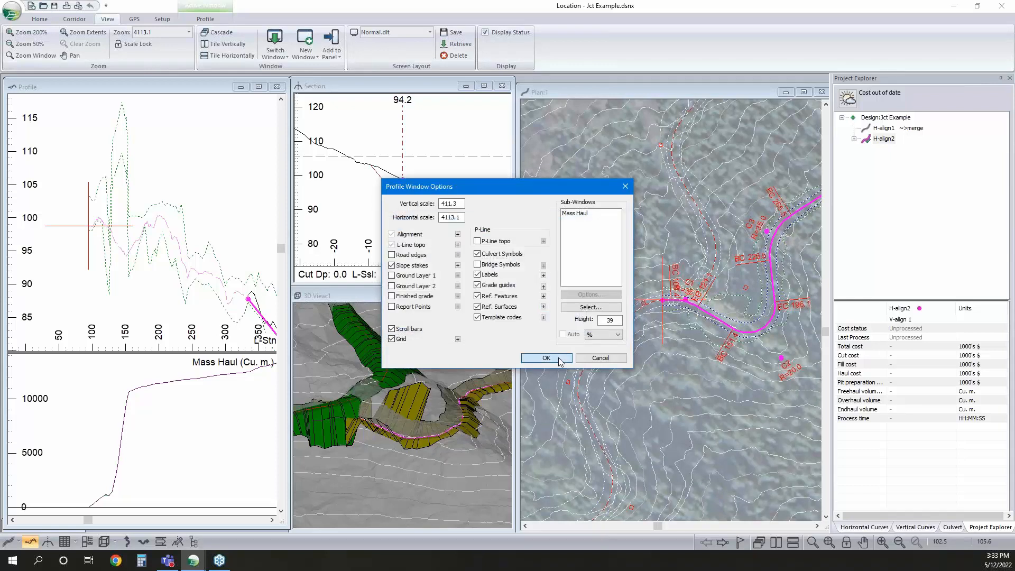
left_click(546, 358)
left_click(530, 316)
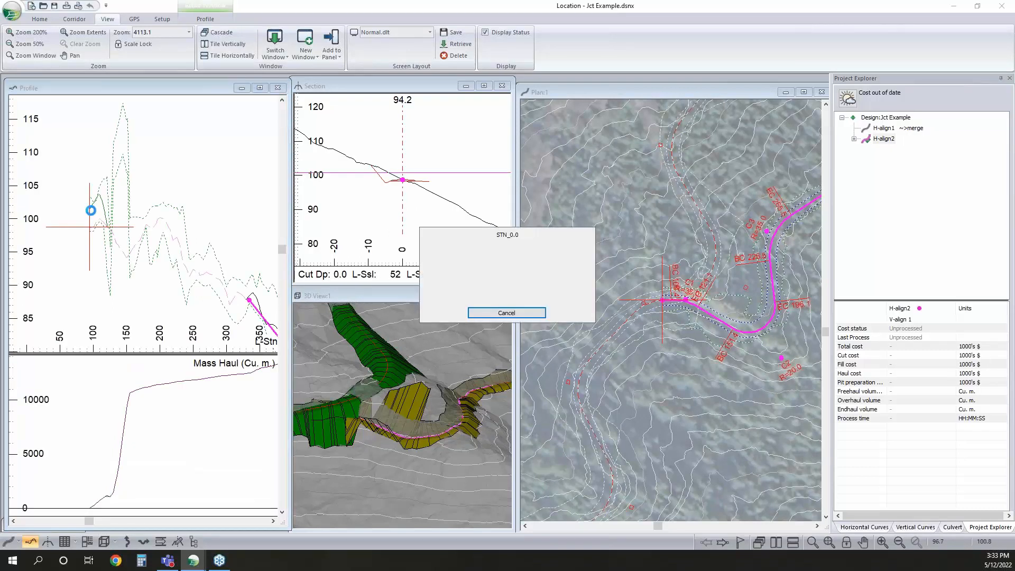
Include the H-align1 Final Merged Surface as a reference surface in the Section window
scroll(91, 211, "up", 3)
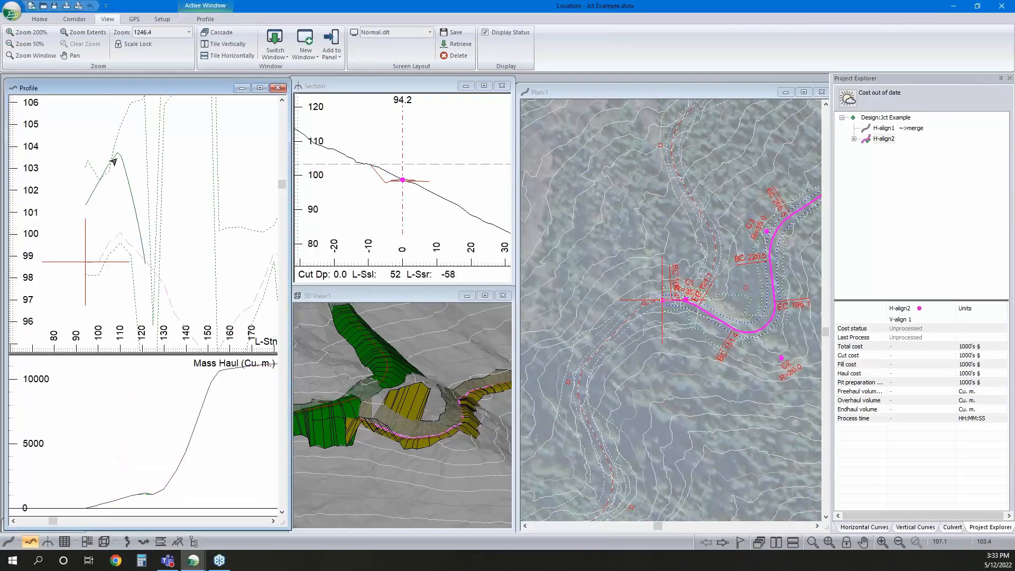
mouse_move(137, 259)
right_click(425, 163)
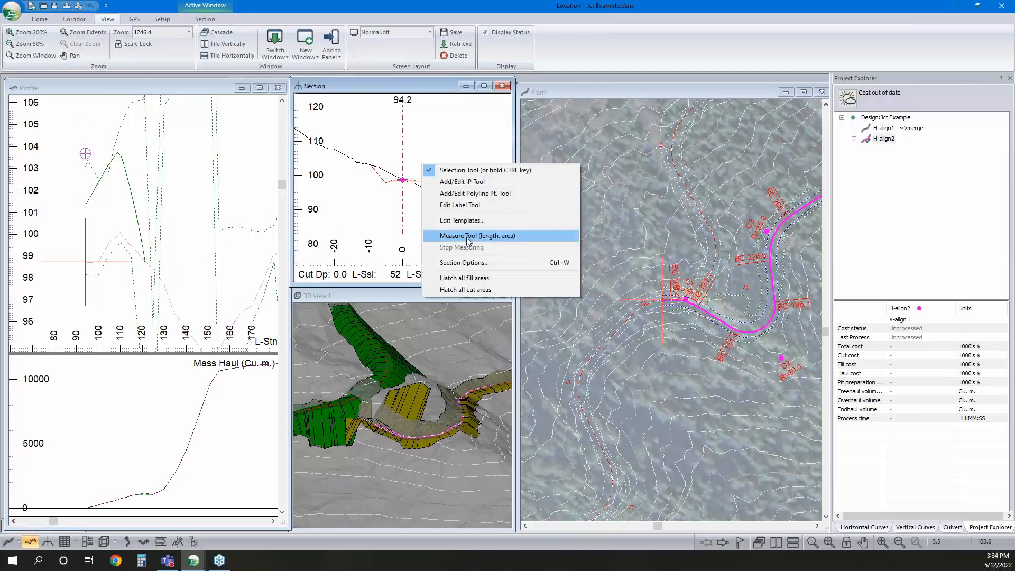
left_click(460, 260)
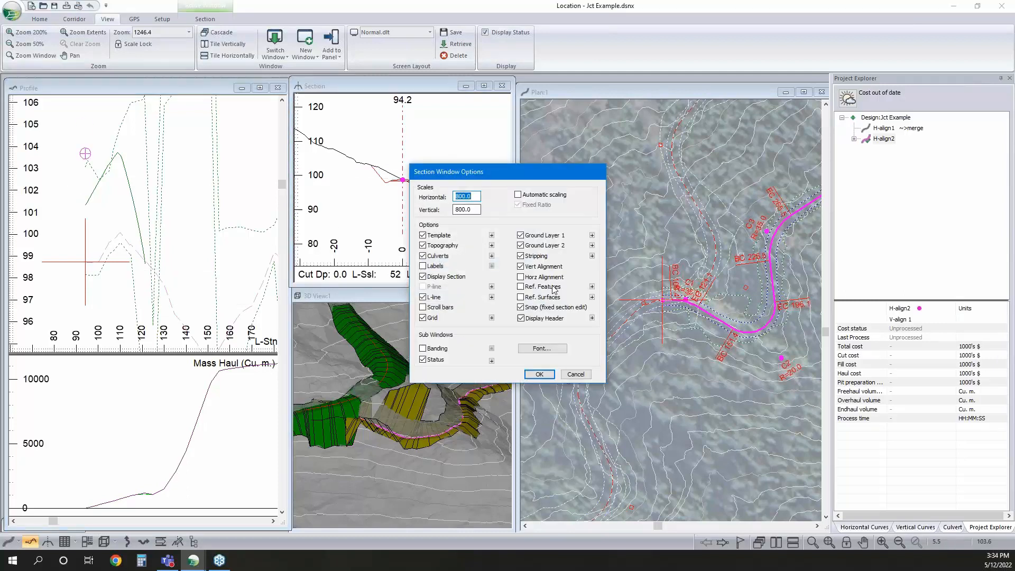
left_click(591, 296)
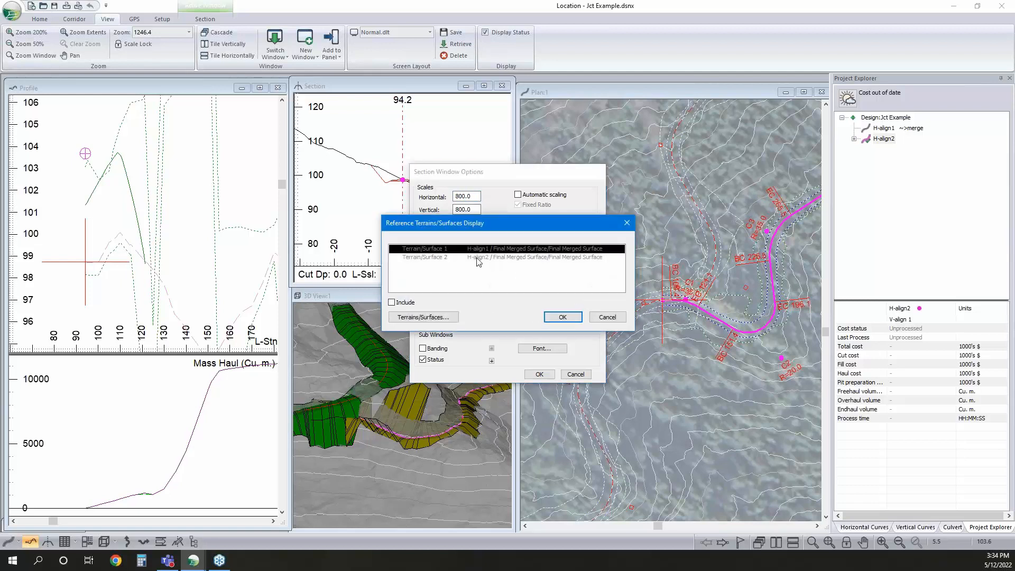
left_click(563, 316)
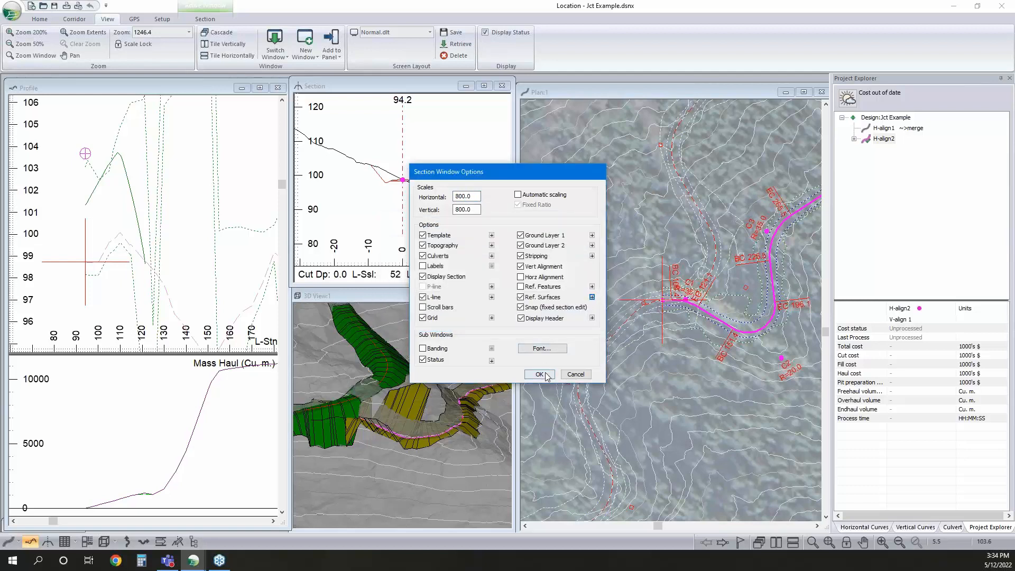
left_click(541, 374)
left_click(529, 315)
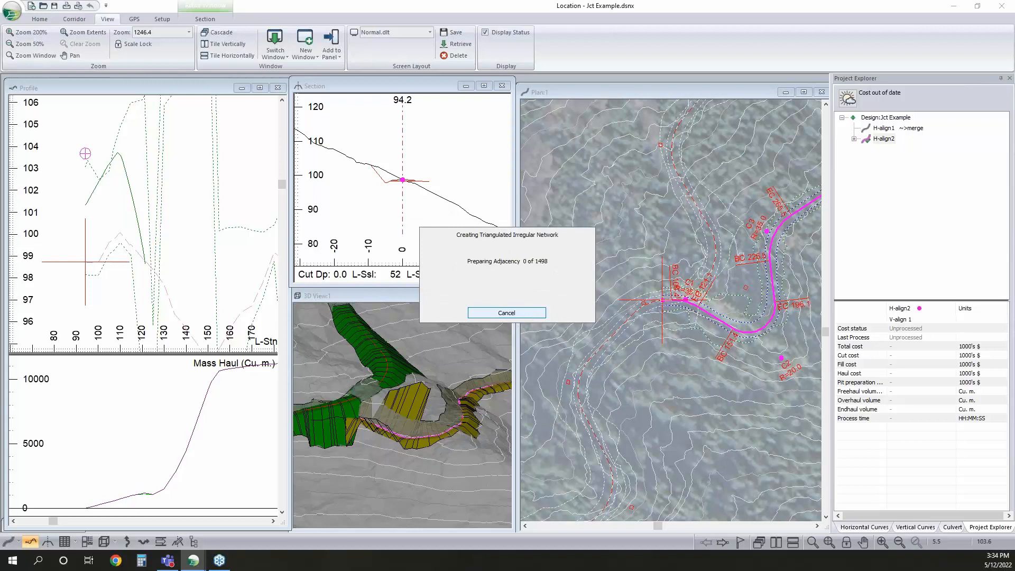
Add a vertical IP at the start of H-align2, station 94.2, at elevation about 101.3 to meet the H-align1 surface
scroll(395, 179, "up", 2)
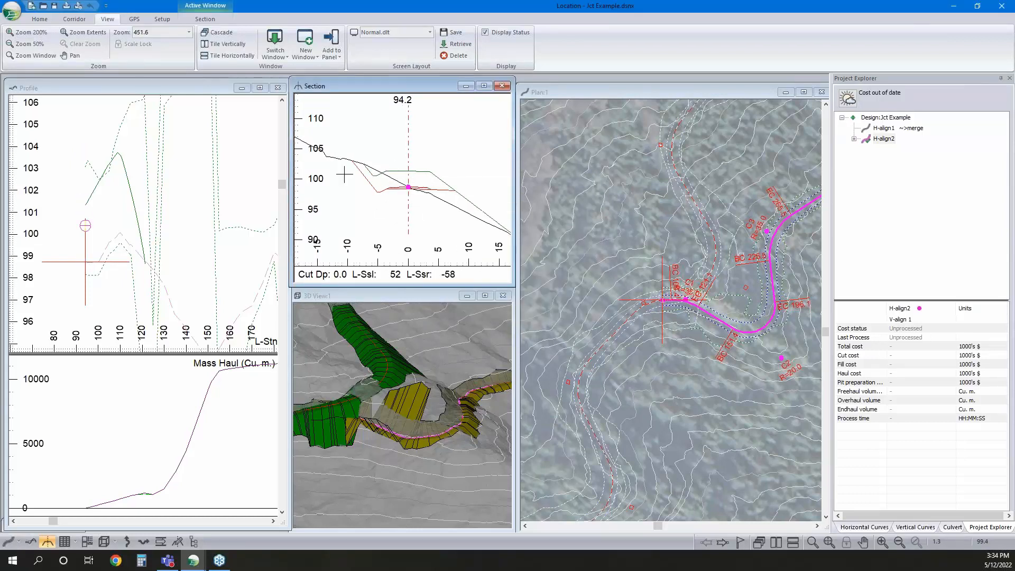
scroll(85, 261, "down", 4)
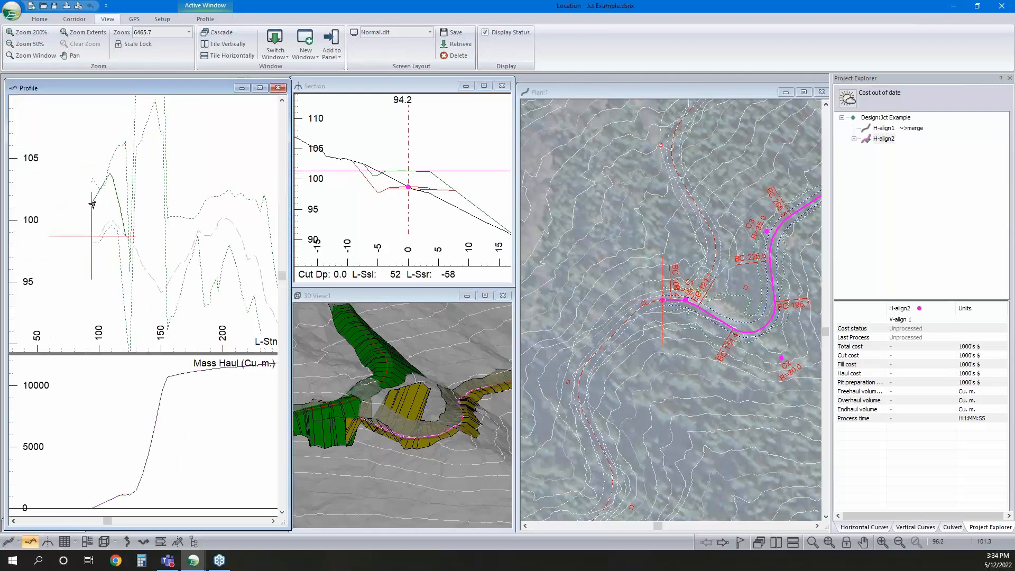
right_click(108, 202)
left_click(149, 219)
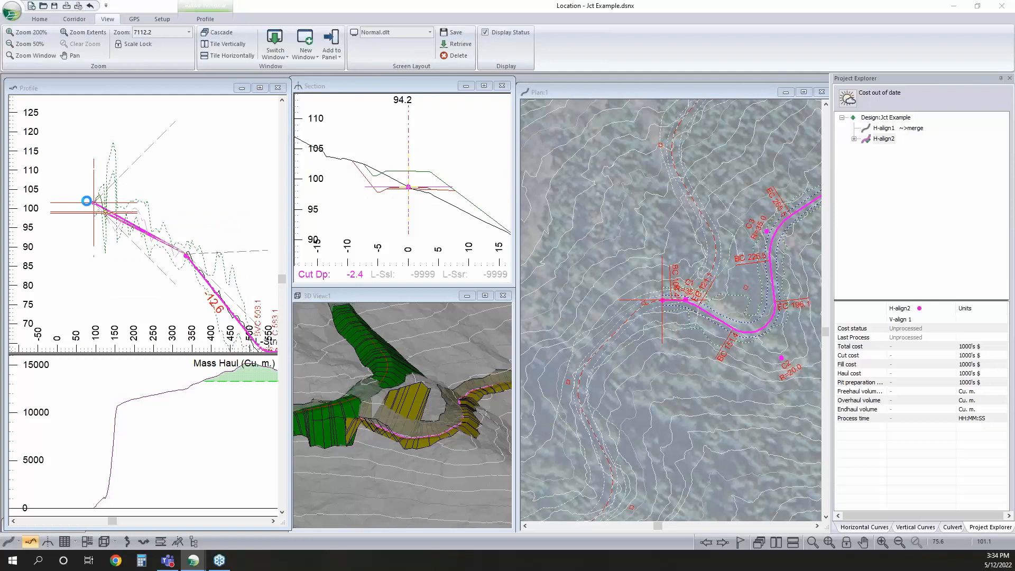
scroll(90, 203, "up", 5)
scroll(137, 215, "up", 1)
left_click_drag(164, 214, 164, 206)
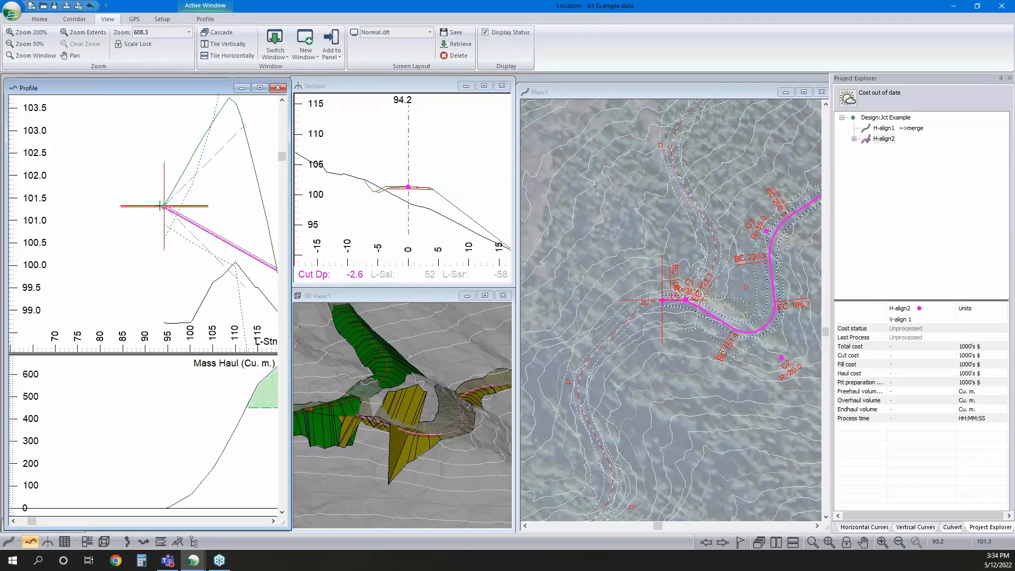
left_click_drag(160, 205, 162, 206)
Add a vertical IP at station 108.6, elevation 103.4, and set its parabolic rate K to 1
scroll(96, 226, "down", 4)
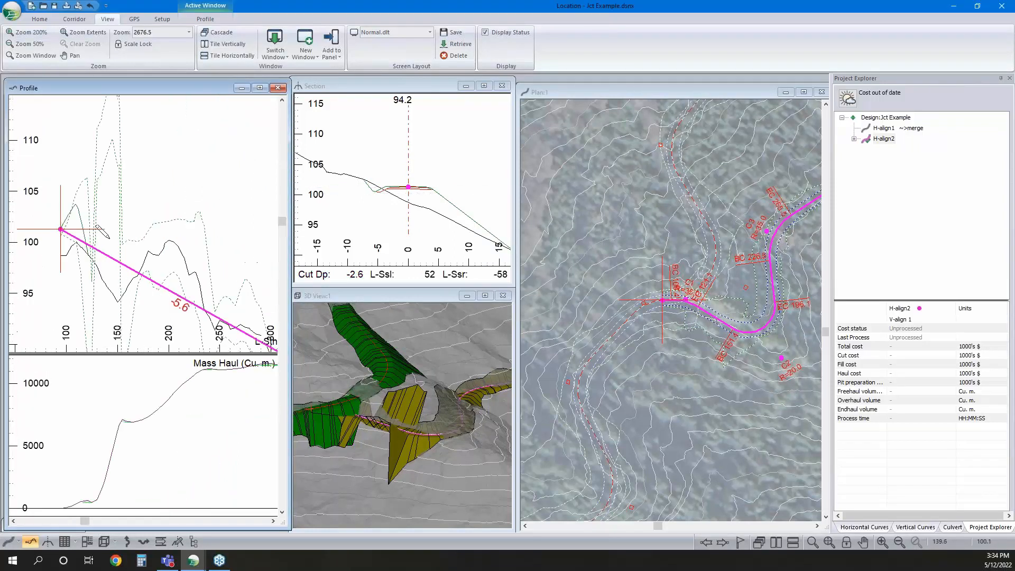
left_click_drag(82, 240, 75, 207)
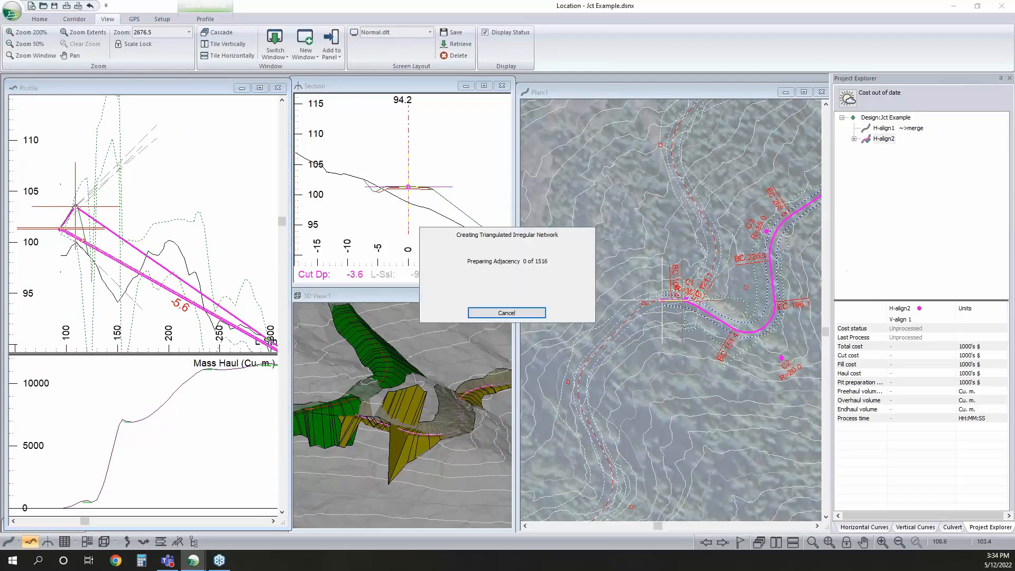
left_click(934, 525)
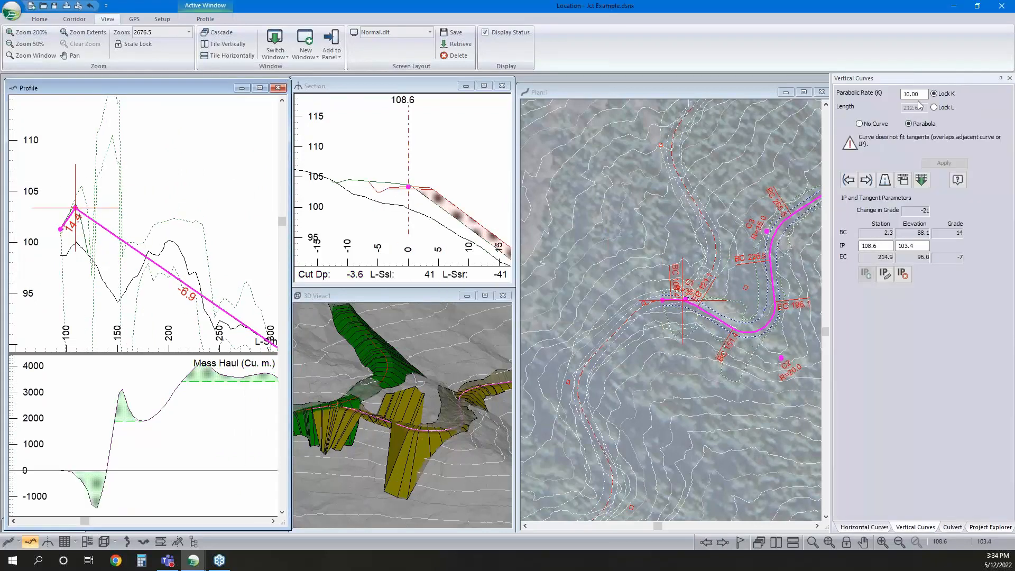
type("1")
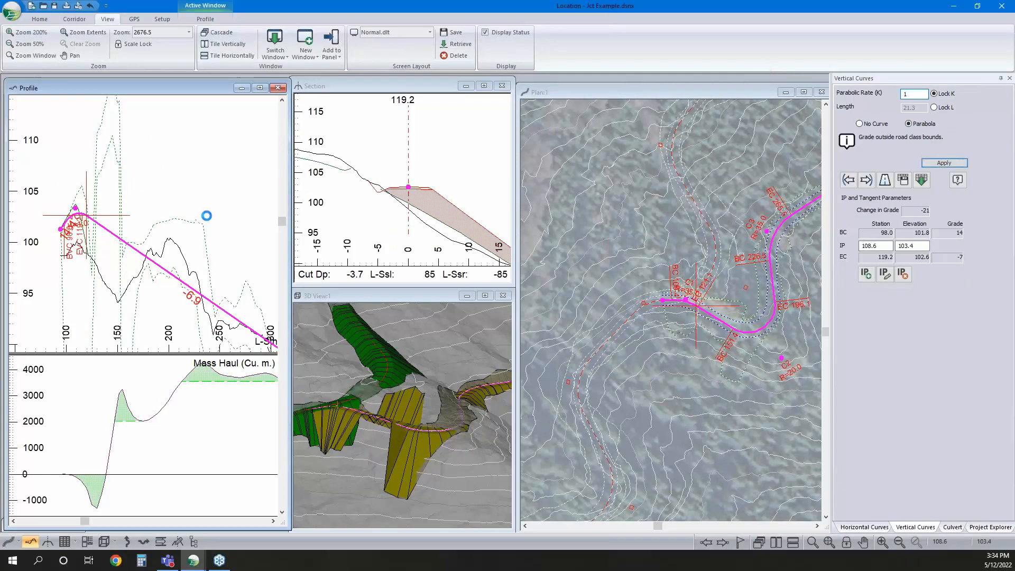
Move the K = 1 vertical IP back to about station 105 and raise it to elevation about 103.0
scroll(69, 209, "up", 4)
left_click_drag(99, 211, 93, 211)
right_click(95, 210)
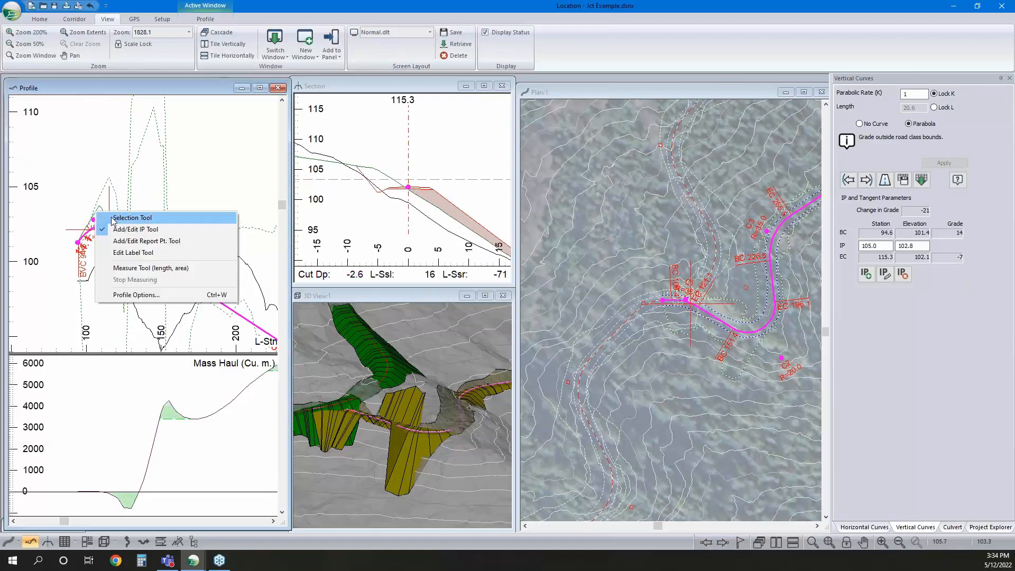
key("Escape")
scroll(109, 227, "up", 10)
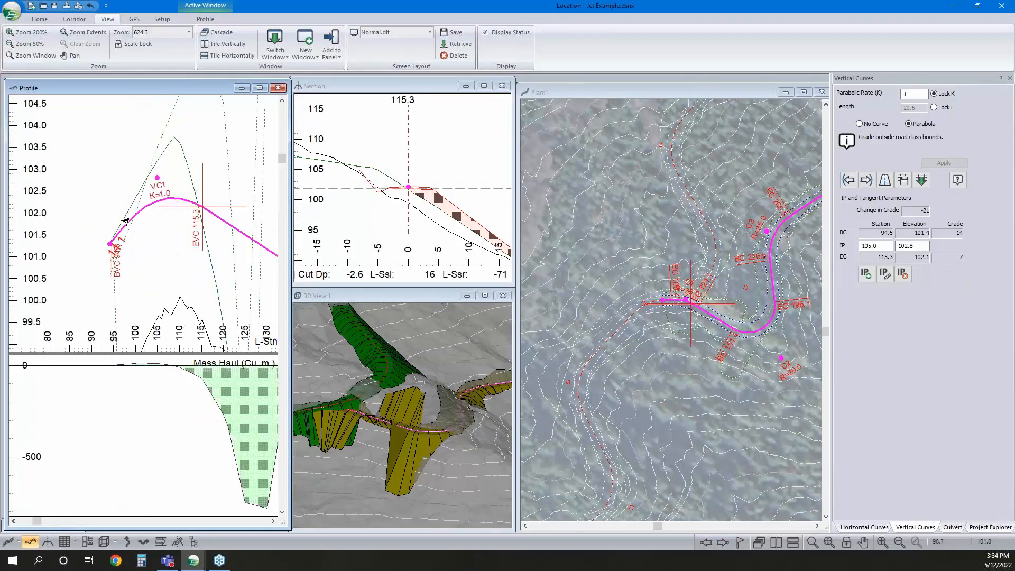
right_click(154, 182)
left_click(178, 202)
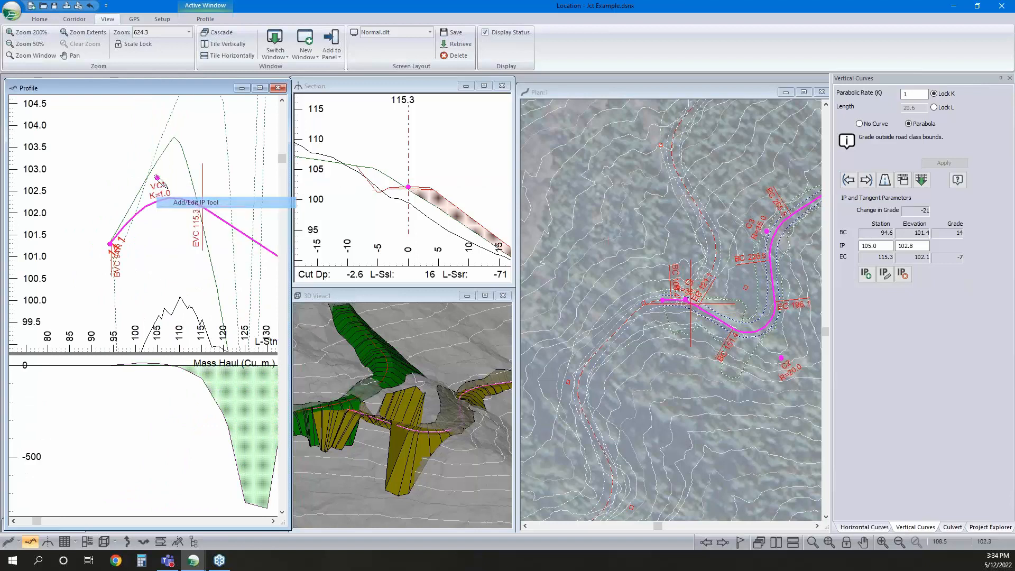
left_click_drag(157, 177, 158, 169)
right_click(150, 178)
left_click(172, 187)
Examine how the H-align2 cross sections at stations 94.2, 105.0 and 110.0 fit the H-align1 surface, and view the junction in plan
left_click(110, 246)
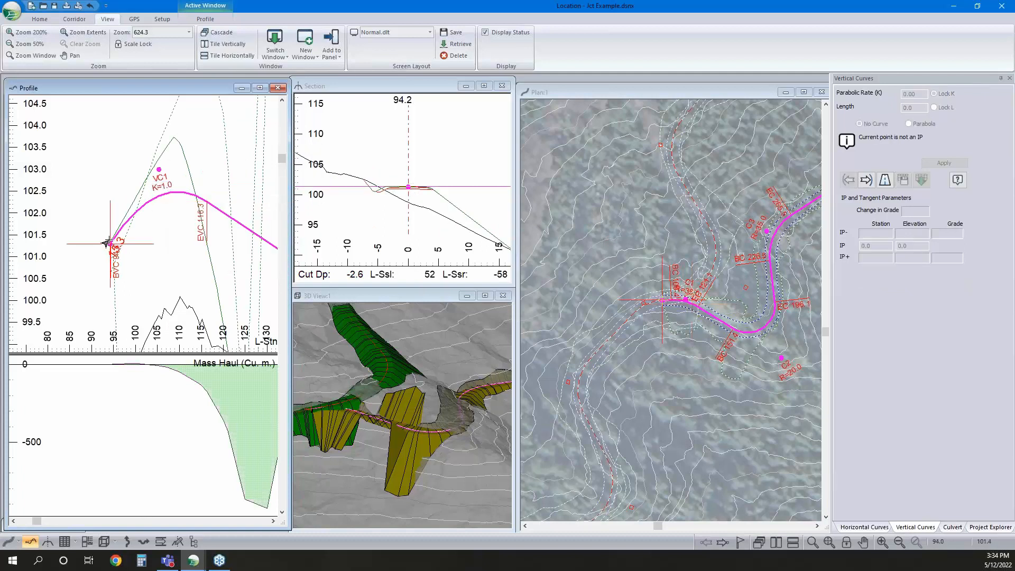
mouse_move(107, 243)
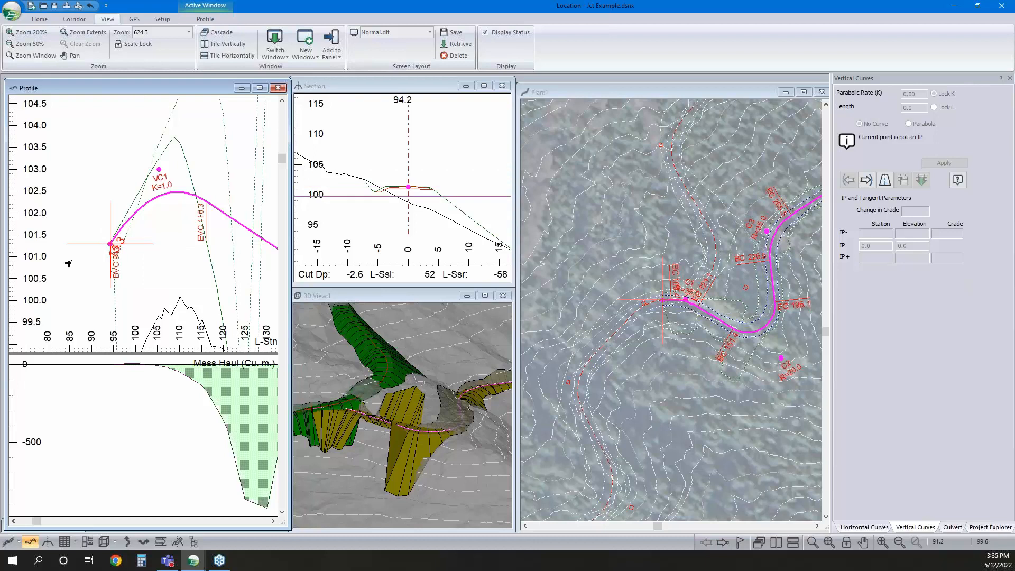
middle_click_drag(154, 204, 118, 259)
mouse_move(108, 288)
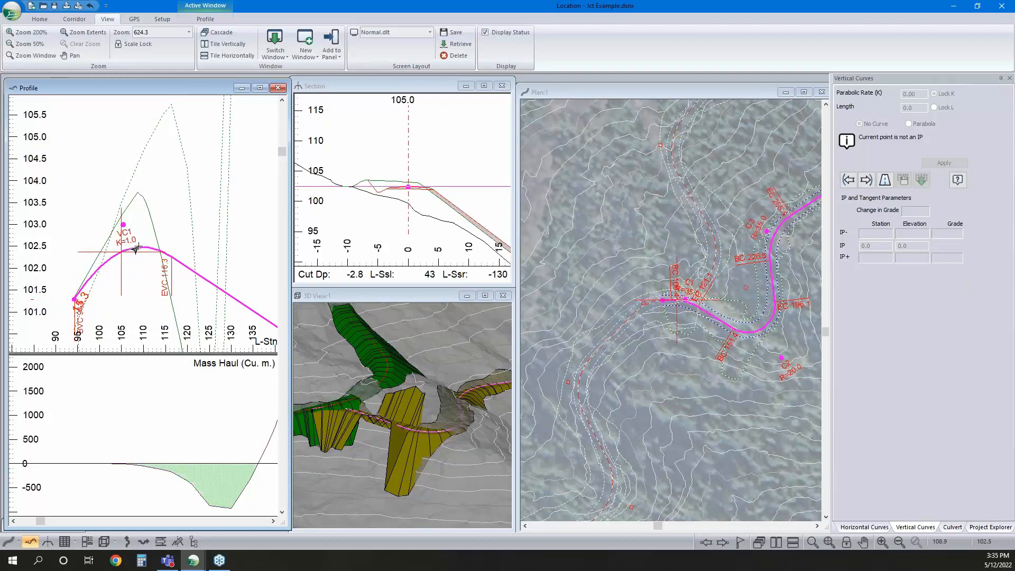
mouse_move(380, 180)
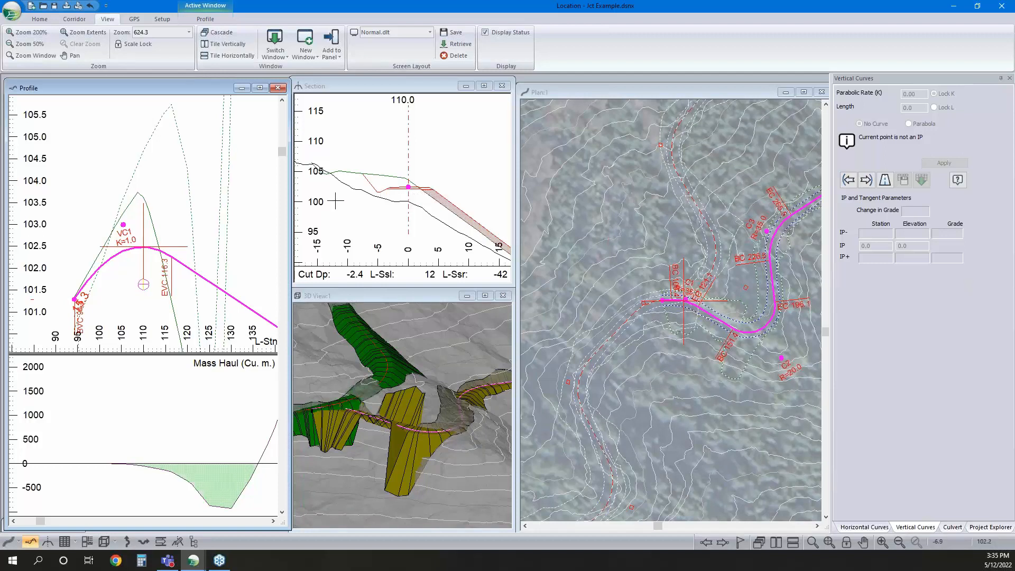
middle_click_drag(740, 316, 691, 347)
right_click(690, 306)
left_click(727, 325)
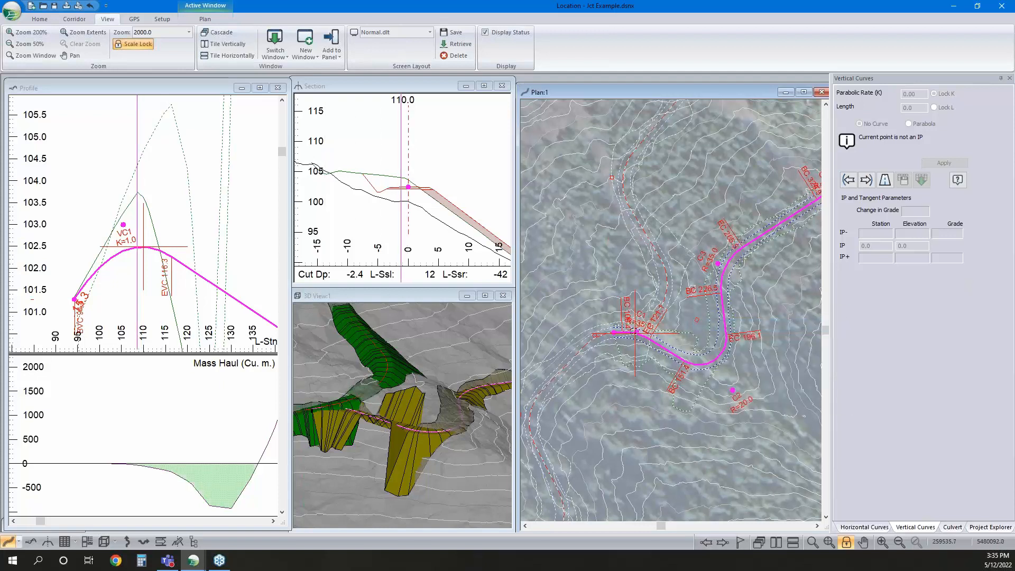
Move the K = 1 vertical IP to station 130.6, elevation 106.5, and check the cross section at station 105.0
left_click(118, 232)
scroll(117, 230, "down", 2)
scroll(117, 231, "down", 2)
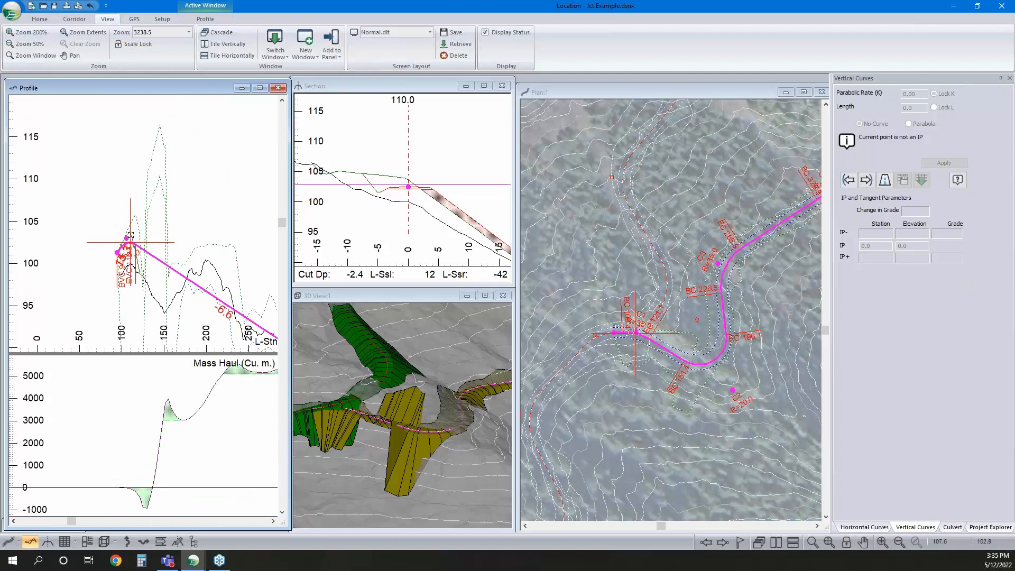
left_click(127, 239)
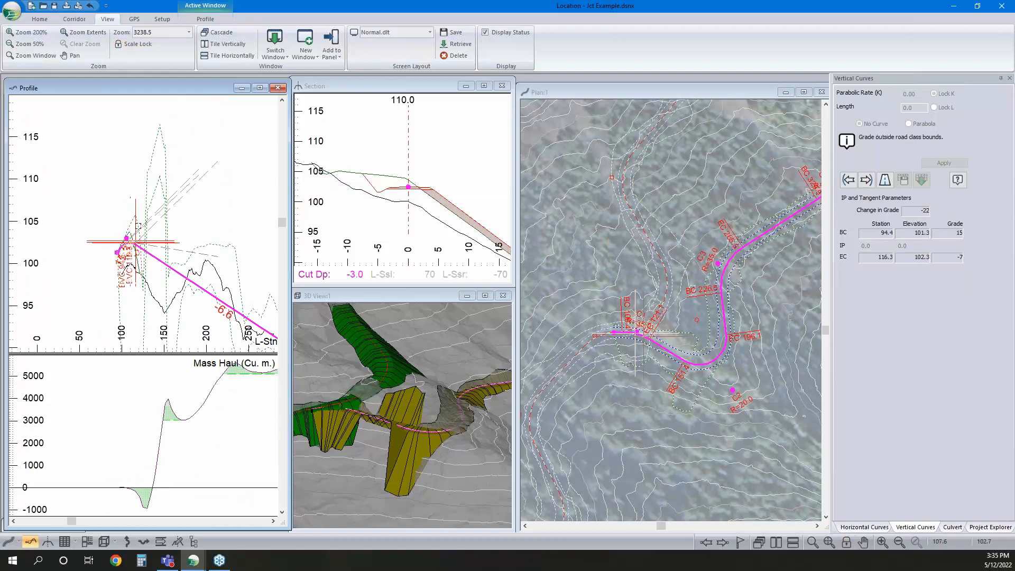
left_click(148, 211)
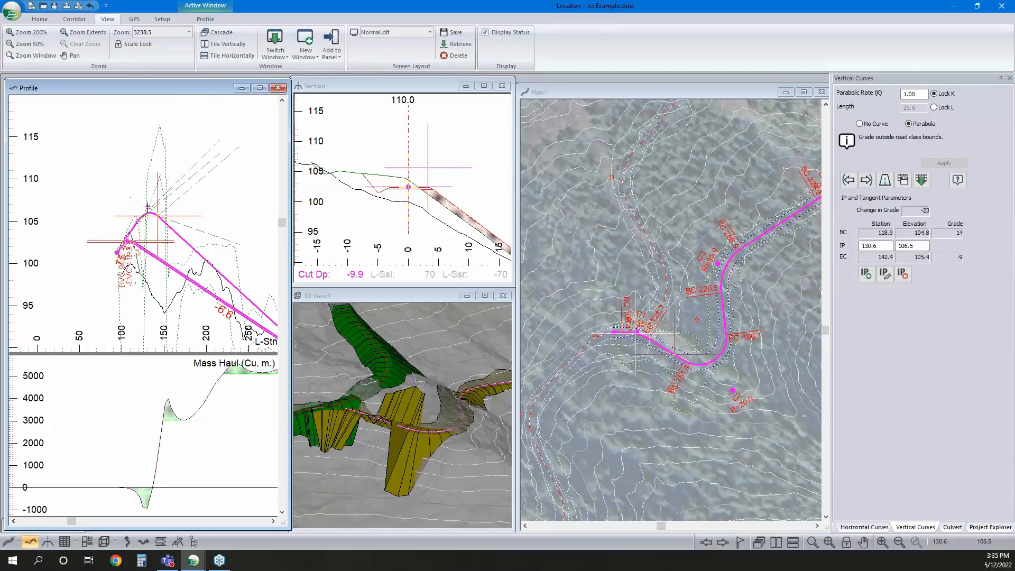
right_click(161, 204)
left_click(199, 210)
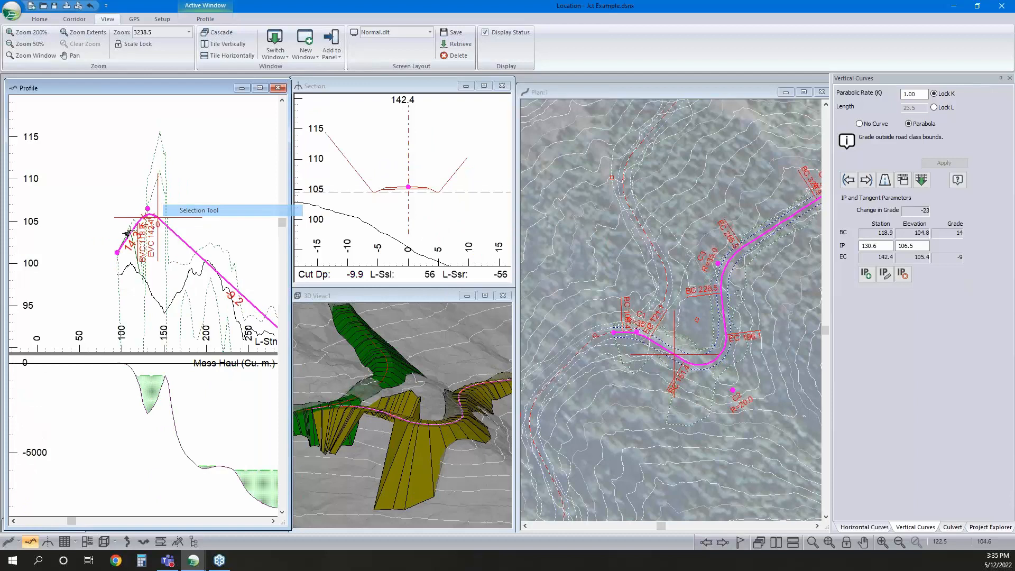
left_click(130, 231)
left_click(124, 239)
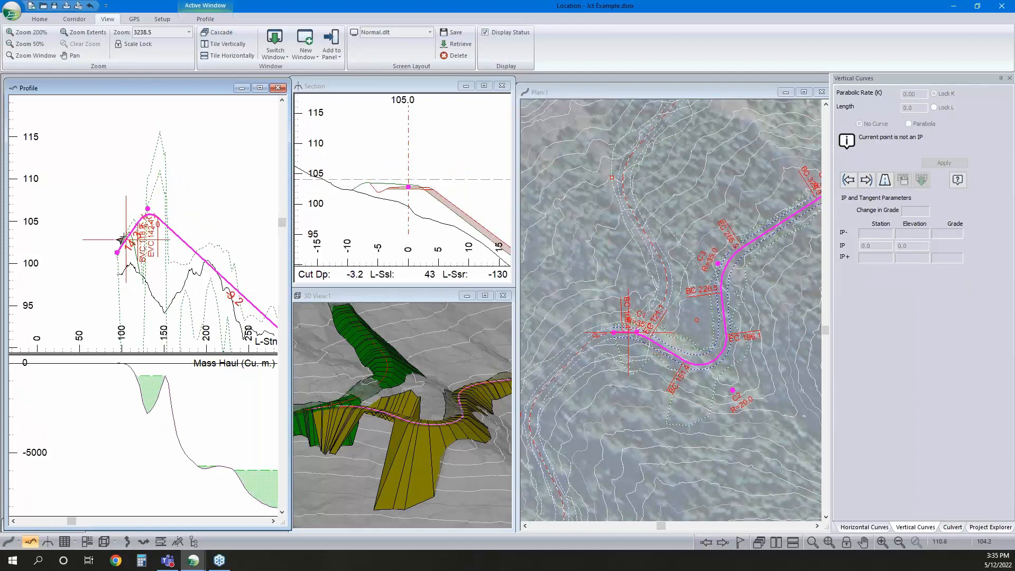
Delete the horizontal IP closest to the road junction on H-align2, including its curve
left_click(153, 219)
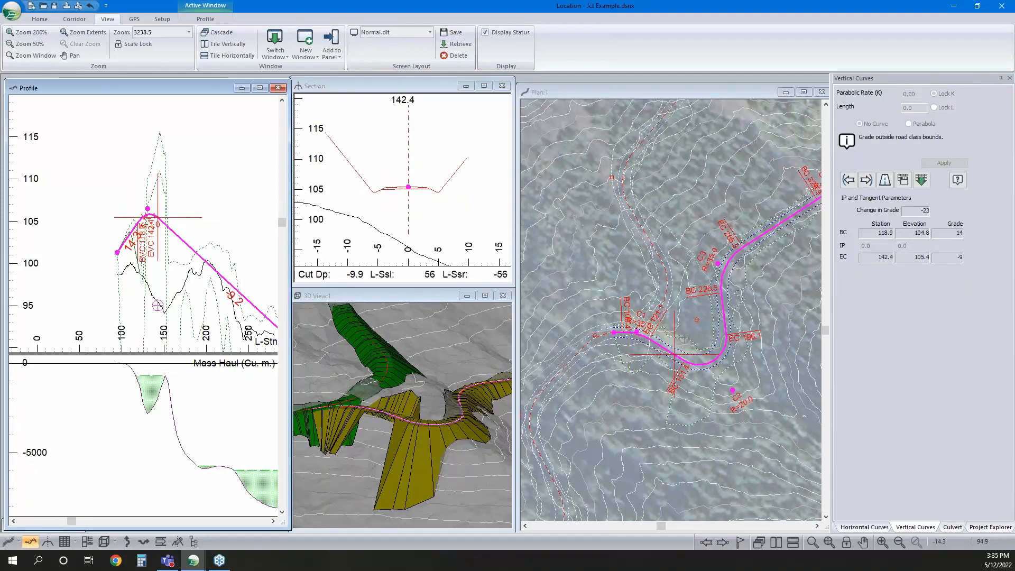
left_click(179, 241)
right_click(717, 347)
left_click(766, 365)
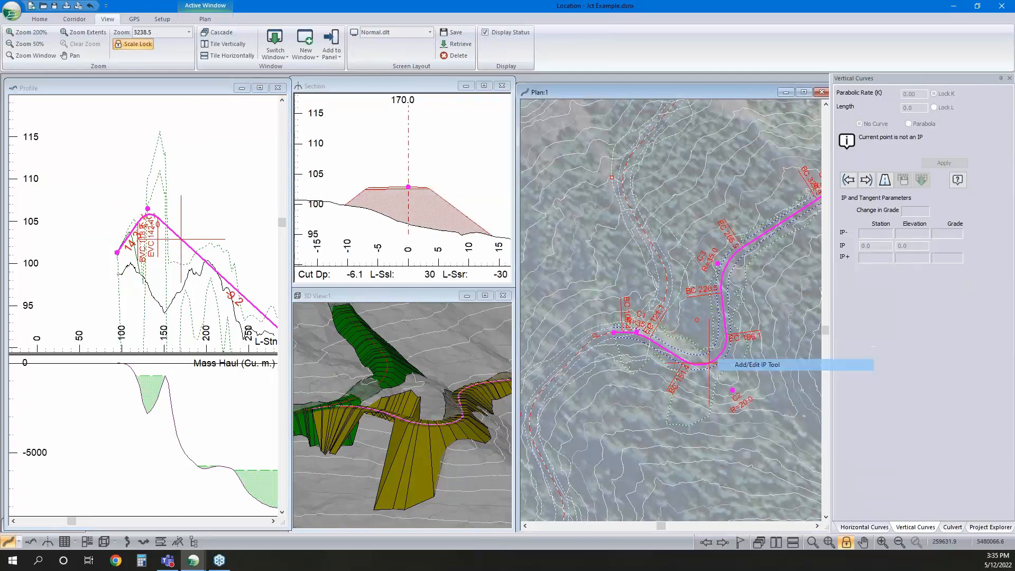
left_click_drag(637, 331, 638, 333)
right_click(637, 333)
left_click(726, 367)
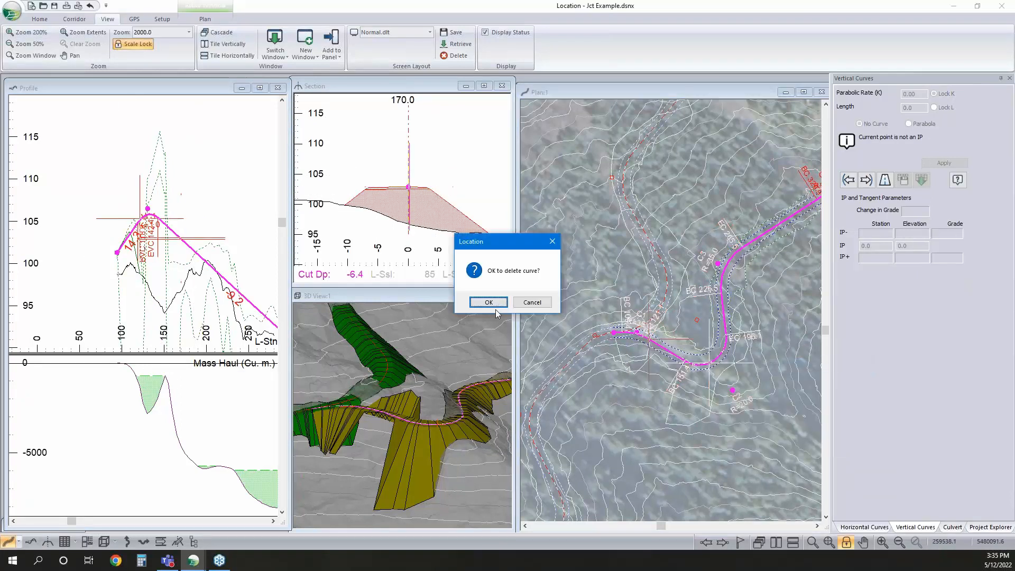
left_click(497, 303)
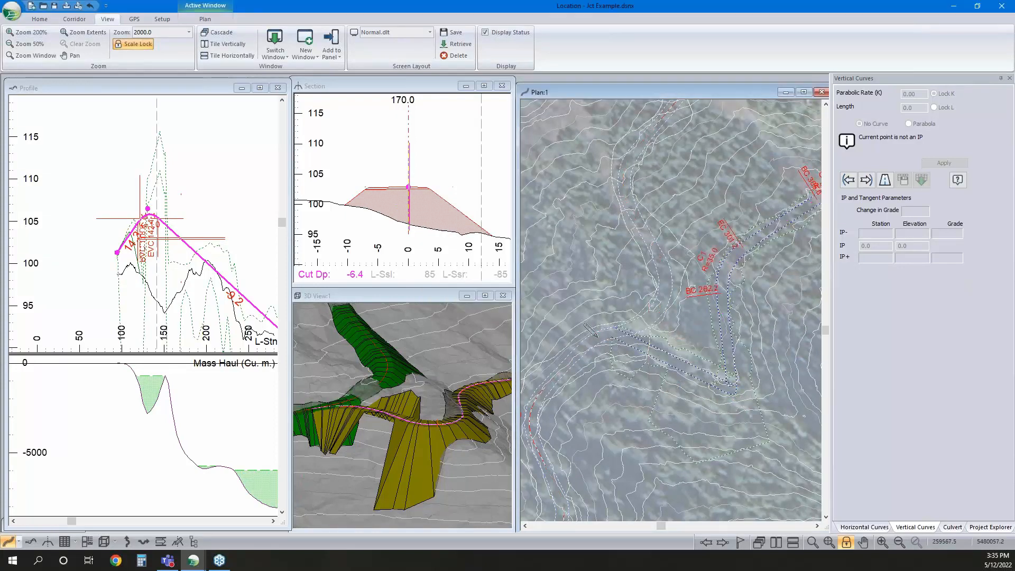
Move H-align2's sharp-bend IP to X 259580.1, Y 5480096.2, and give it a circular curve of radius 20
left_click_drag(734, 377, 694, 326)
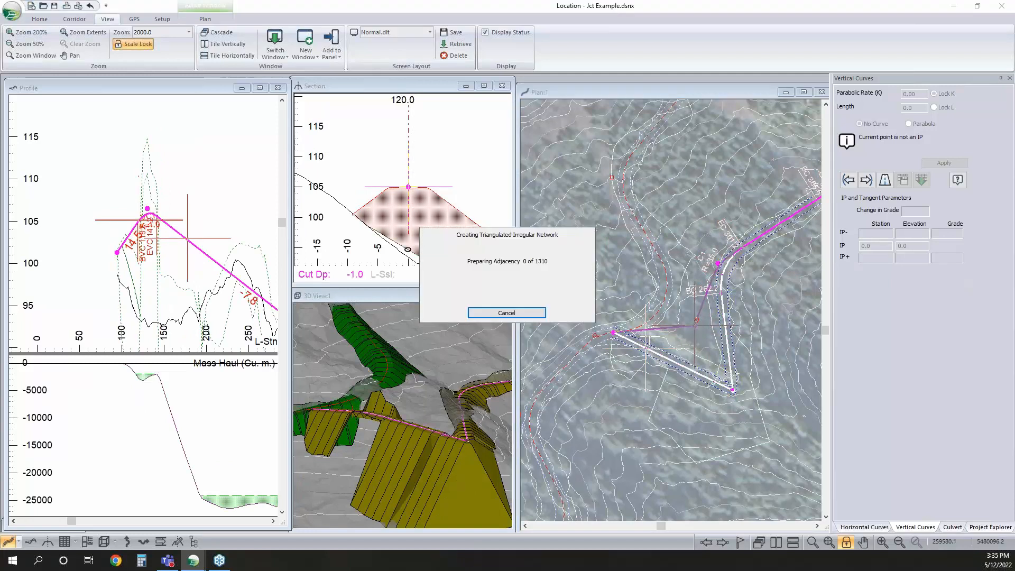
left_click(865, 527)
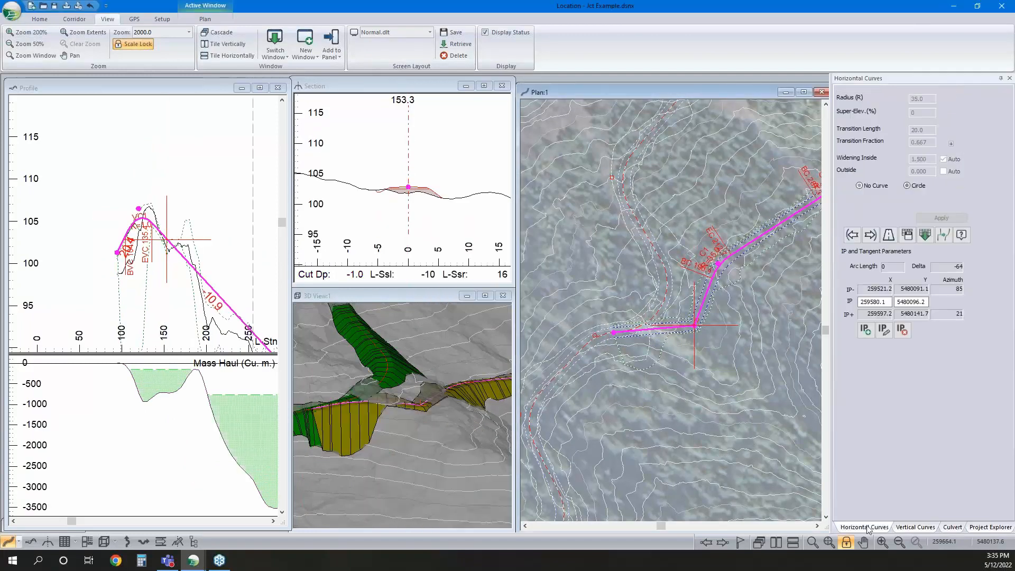
left_click(906, 185)
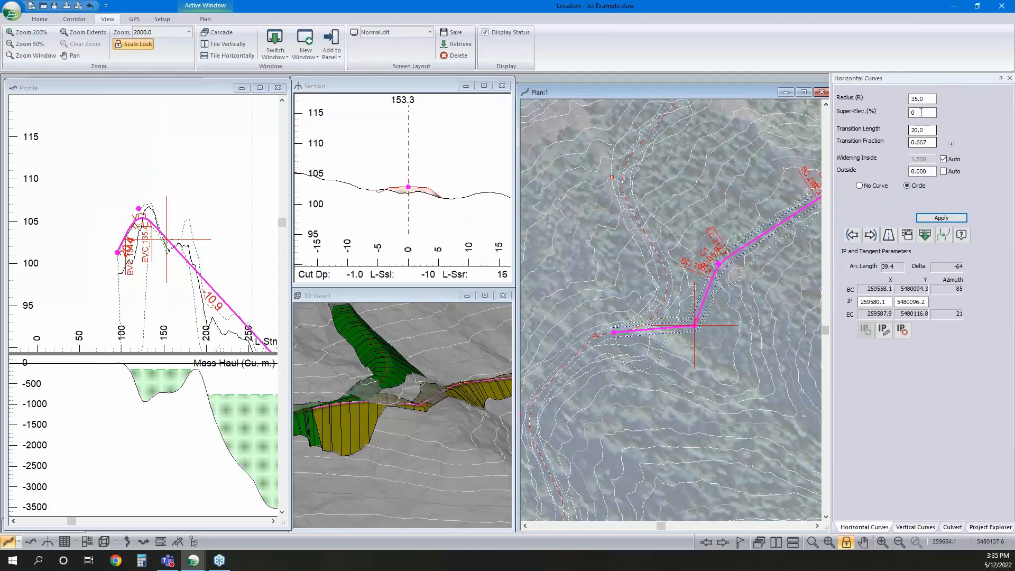
type("20")
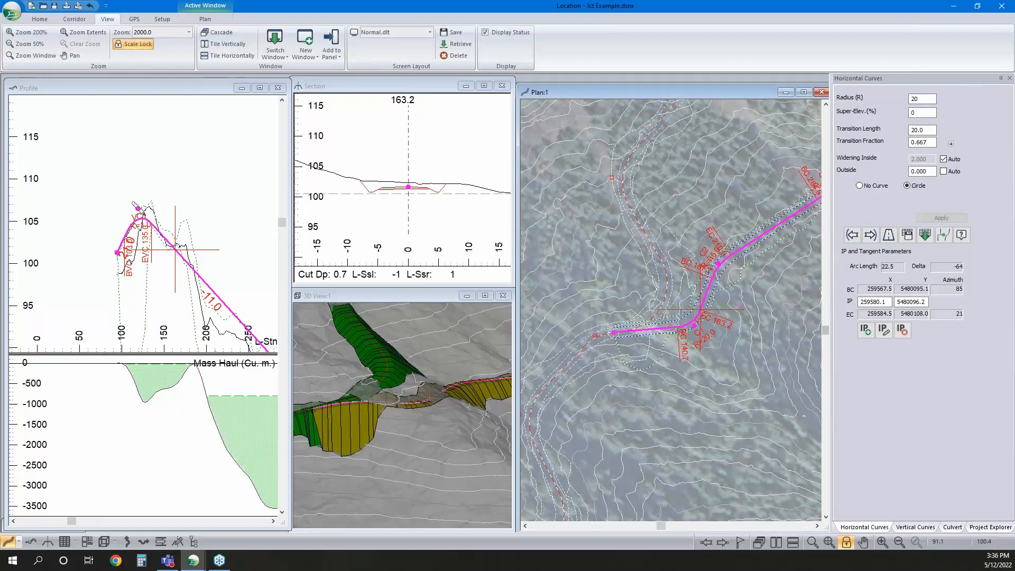
Raise the K = 1 vertical IP in stages to about station 136, elevation 108.2, checking cross sections between stations 115 and 125
left_click(129, 228)
scroll(134, 233, "up", 1)
left_click_drag(152, 230, 169, 219)
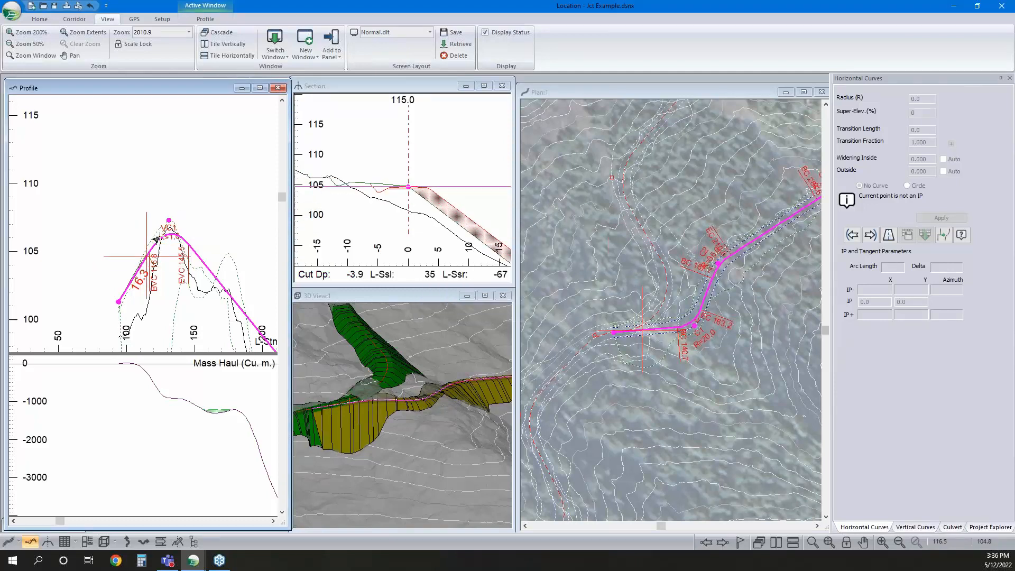
right_click(176, 219)
left_click(183, 88)
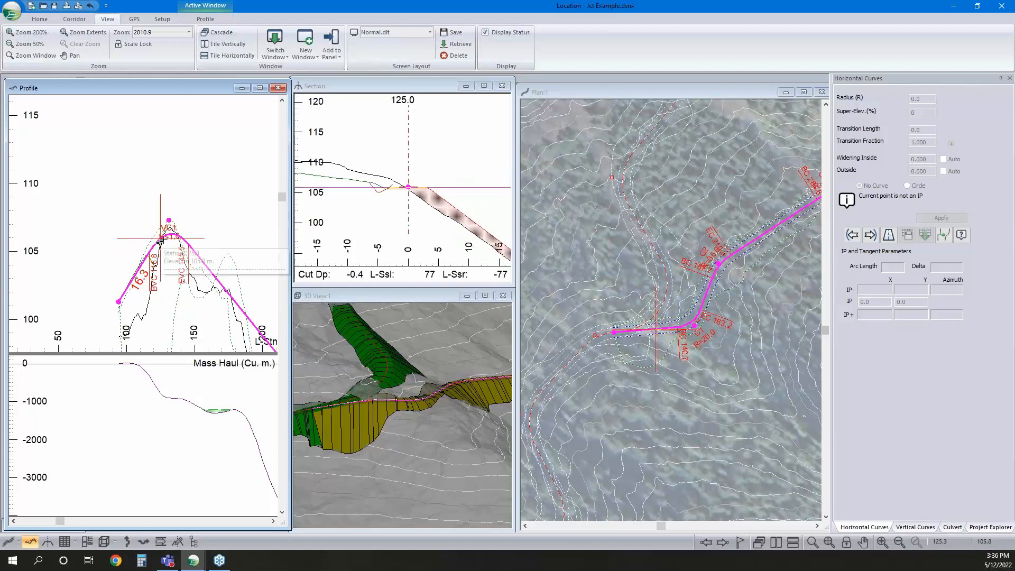
right_click(189, 211)
left_click(203, 231)
left_click_drag(169, 219, 173, 211)
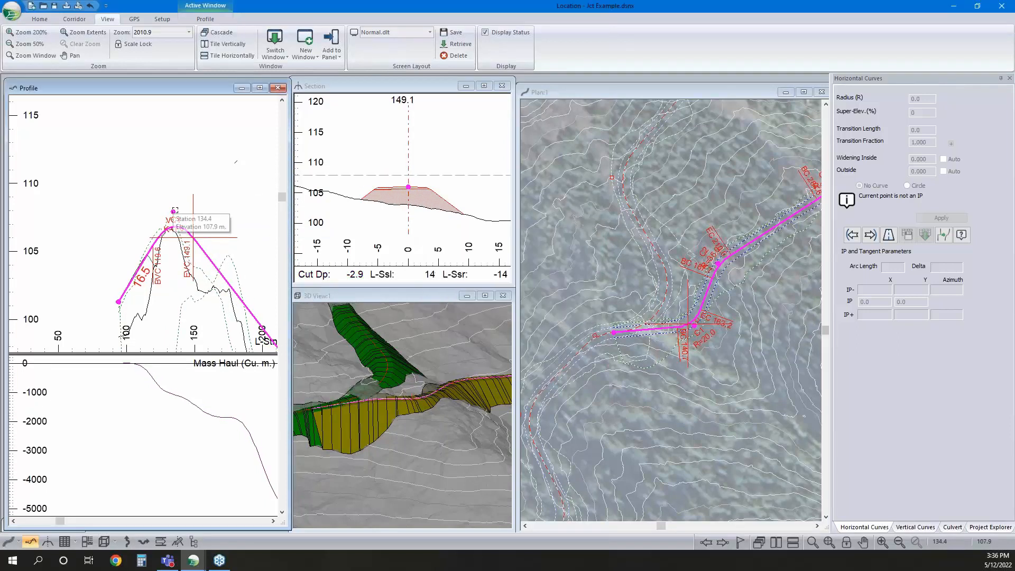
left_click(149, 248)
right_click(188, 212)
left_click(207, 233)
left_click_drag(174, 212, 175, 206)
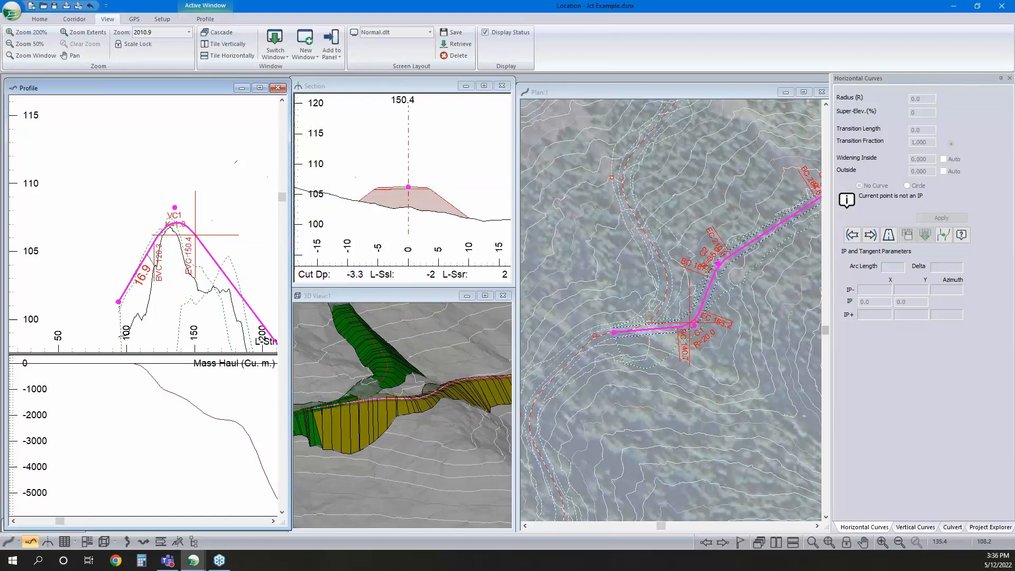
right_click(193, 205)
left_click(229, 212)
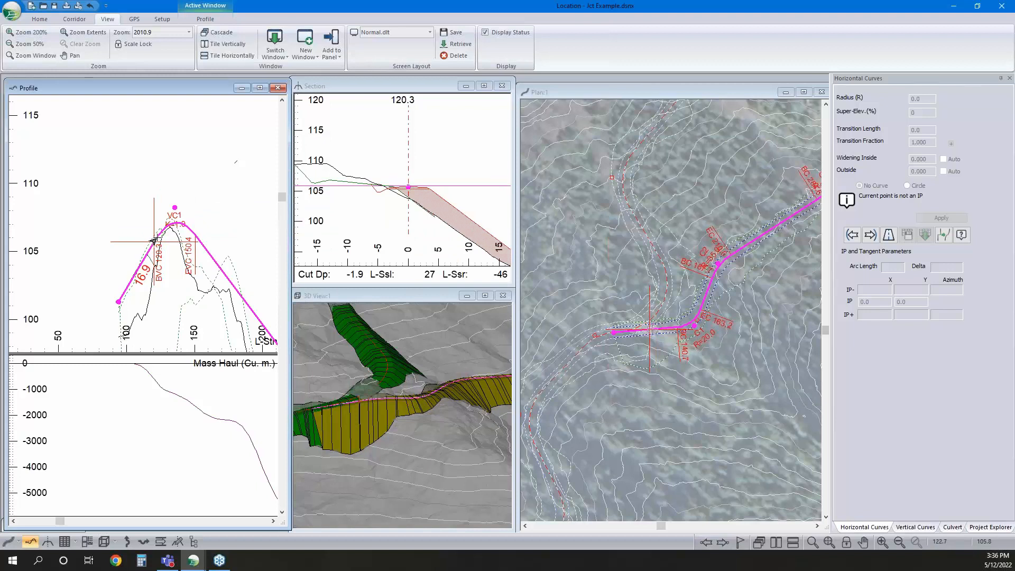
Examine the road junction close up in 3D and the H-align2 grade line further along the profile
left_click(396, 439)
left_click_drag(397, 439, 442, 425)
scroll(425, 393, "up", 3)
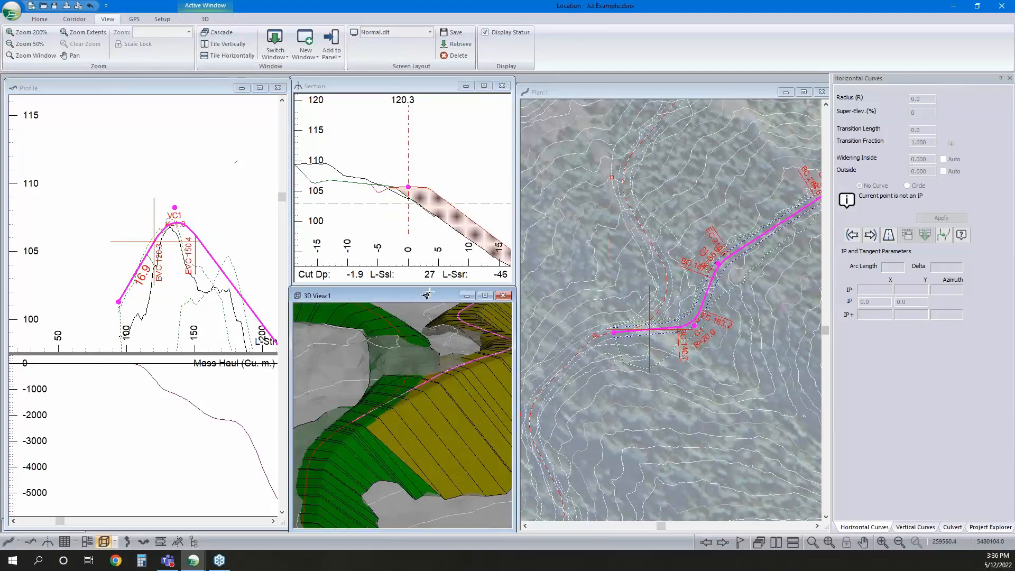
left_click(227, 247)
scroll(162, 241, "down", 5)
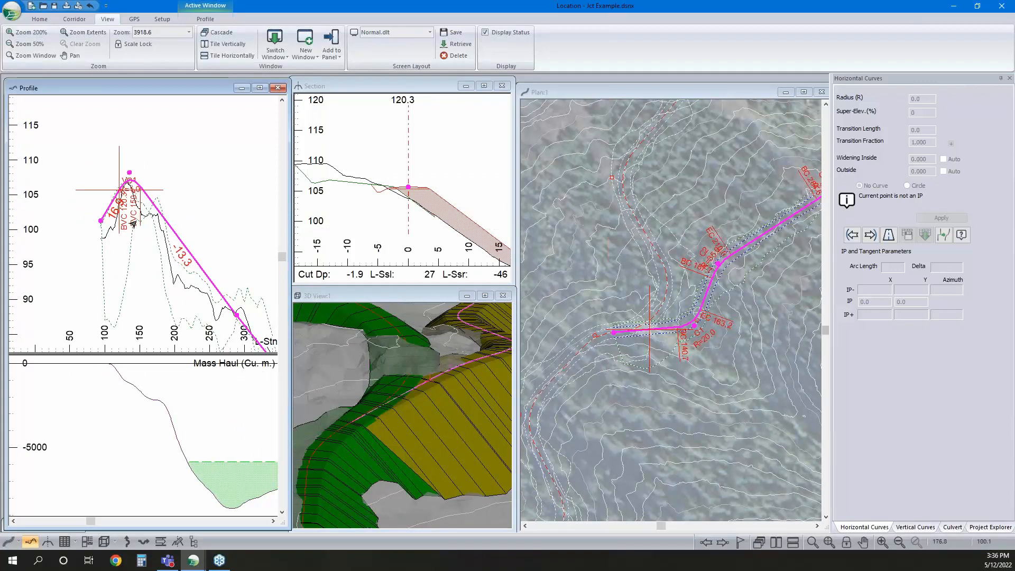
scroll(195, 272, "down", 3)
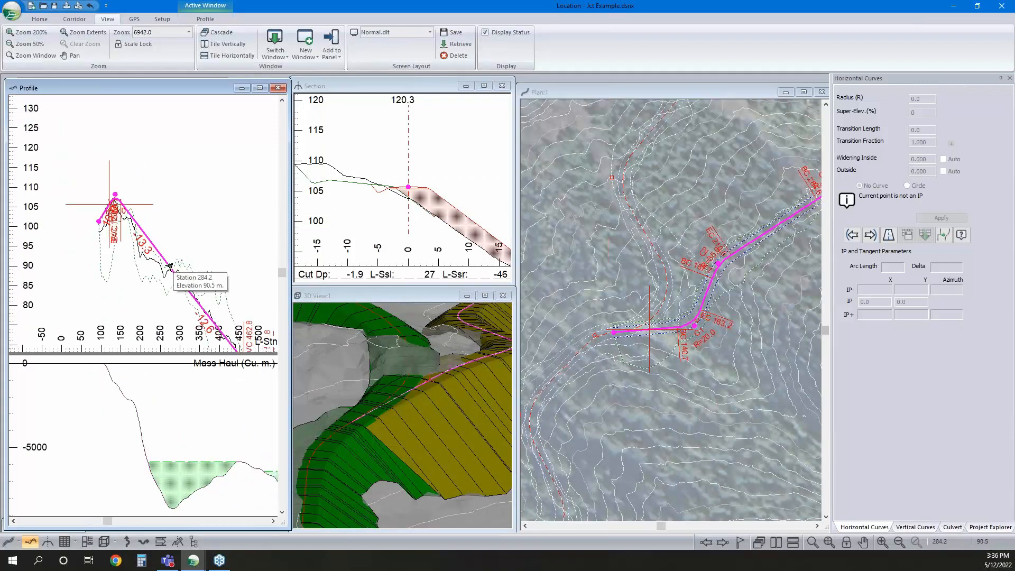
middle_click_drag(156, 235, 167, 241)
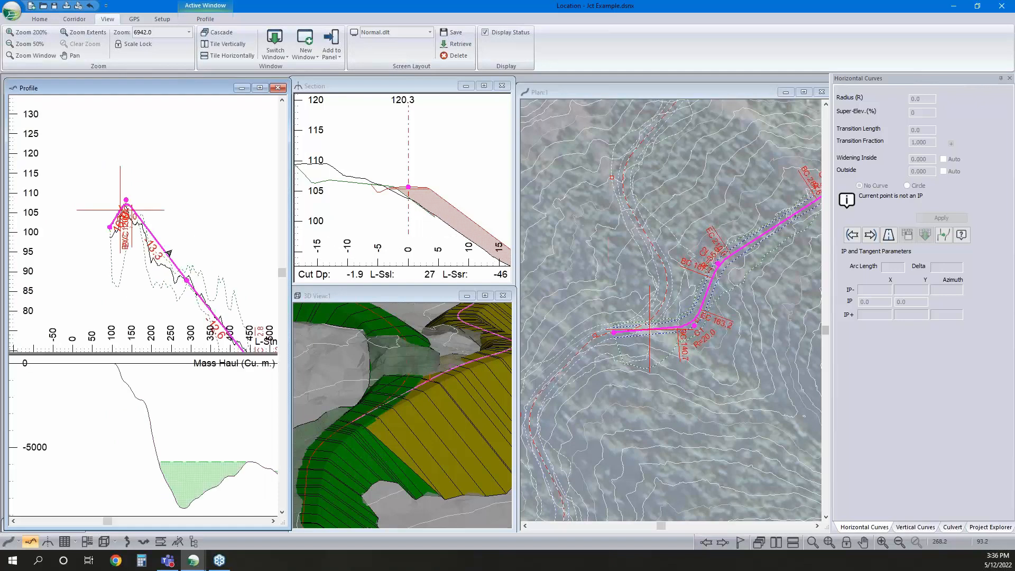
scroll(135, 209, "up", 5)
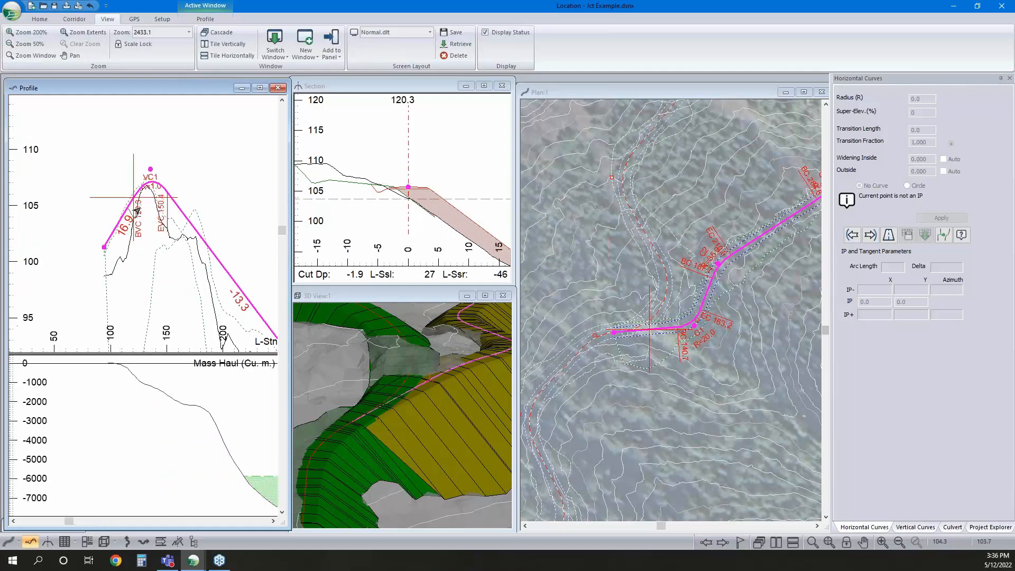
Check how the H-align2 cross sections at stations 100.0, 115.0, 105.0 and 120.0 meet the H-align1 surface
left_click(390, 403)
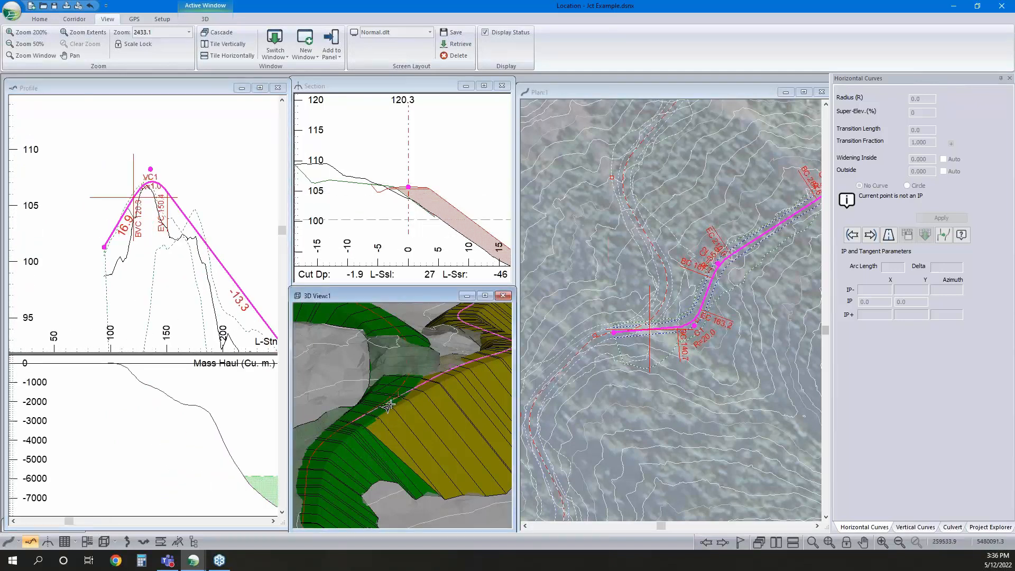
left_click(360, 421)
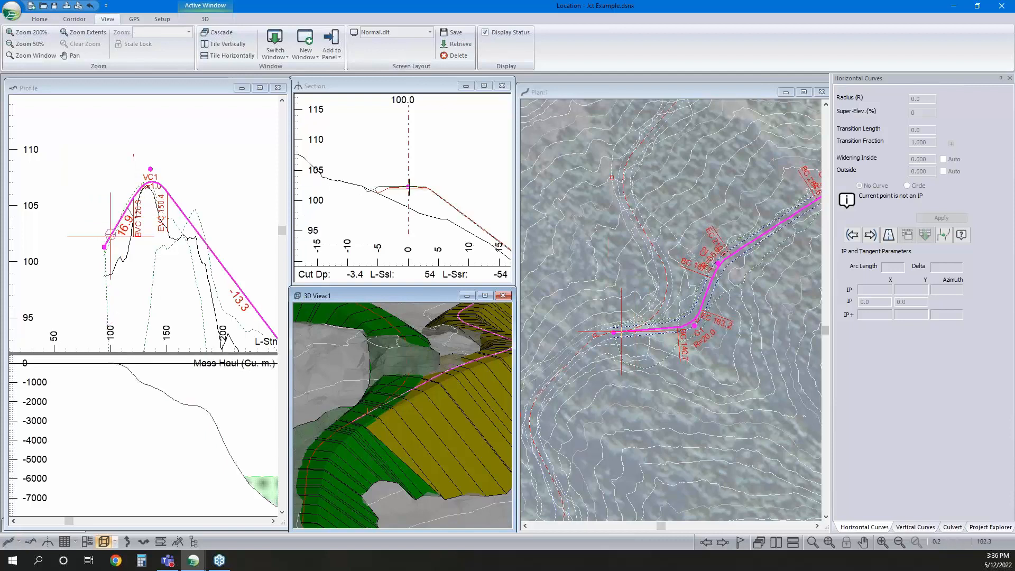
mouse_move(408, 185)
left_click(397, 391)
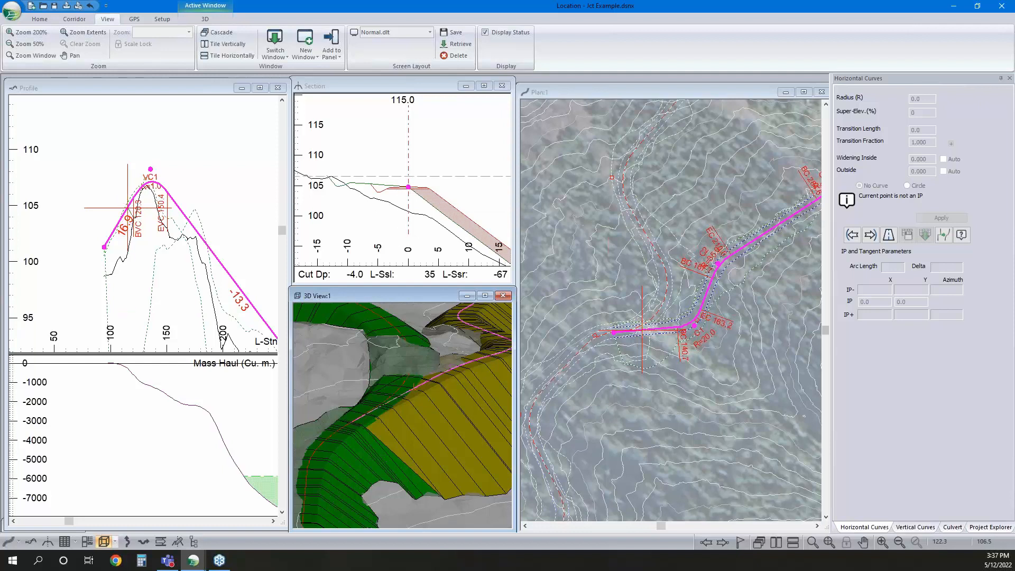
left_click(113, 228)
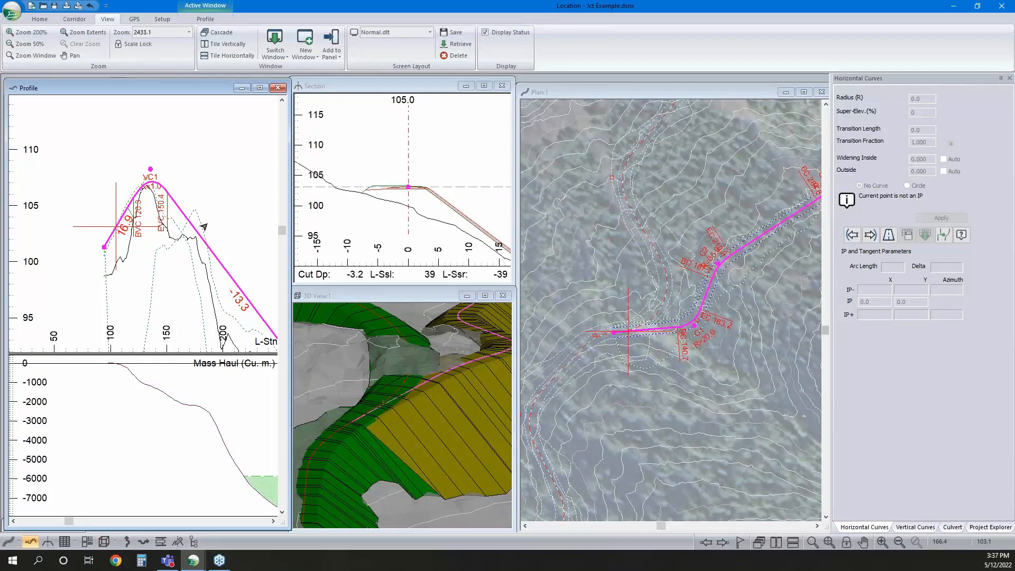
left_click(133, 198)
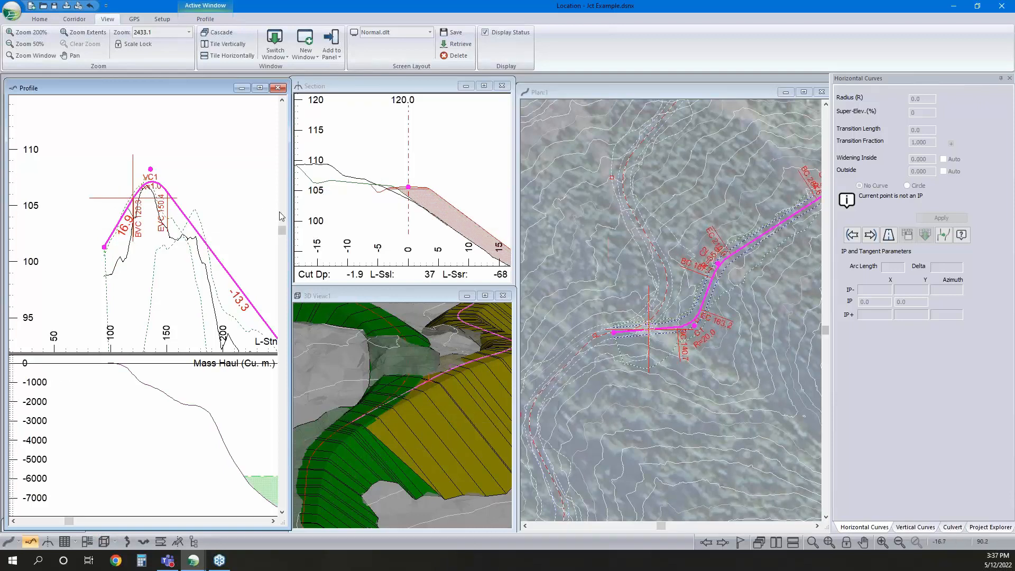
Override the bDitchExclude (Left) parameter by range, setting it to 1 at the alignment start, station 94.2
left_click(74, 19)
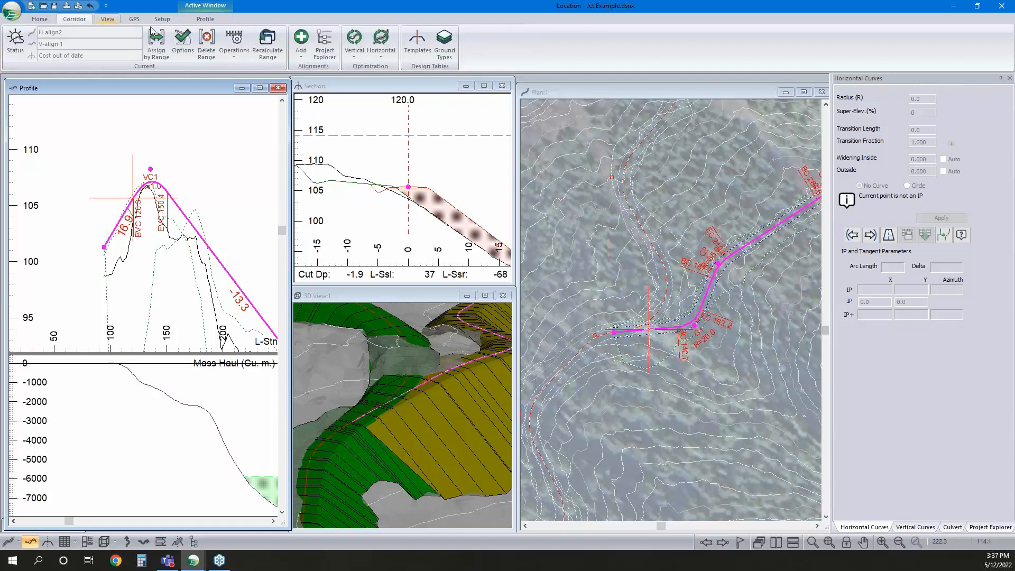
left_click(153, 48)
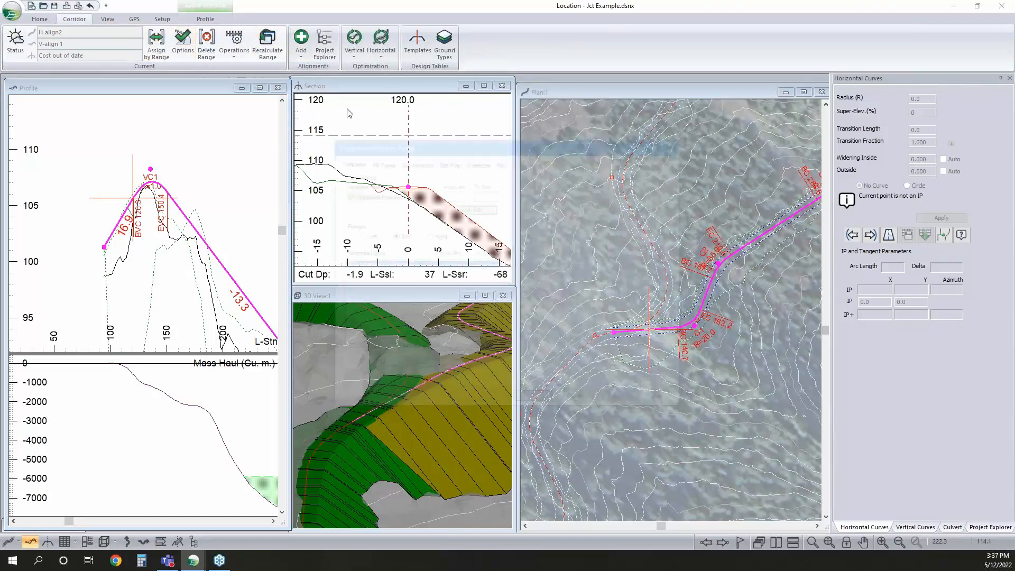
left_click(480, 161)
left_click(424, 181)
scroll(400, 205, "up", 2)
scroll(401, 205, "up", 3)
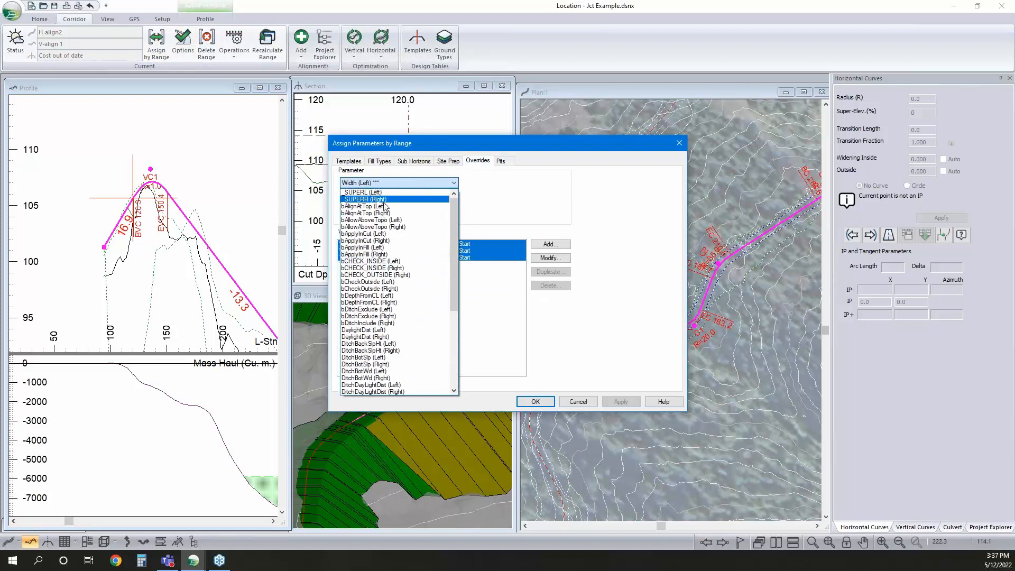
left_click(376, 309)
left_click(548, 258)
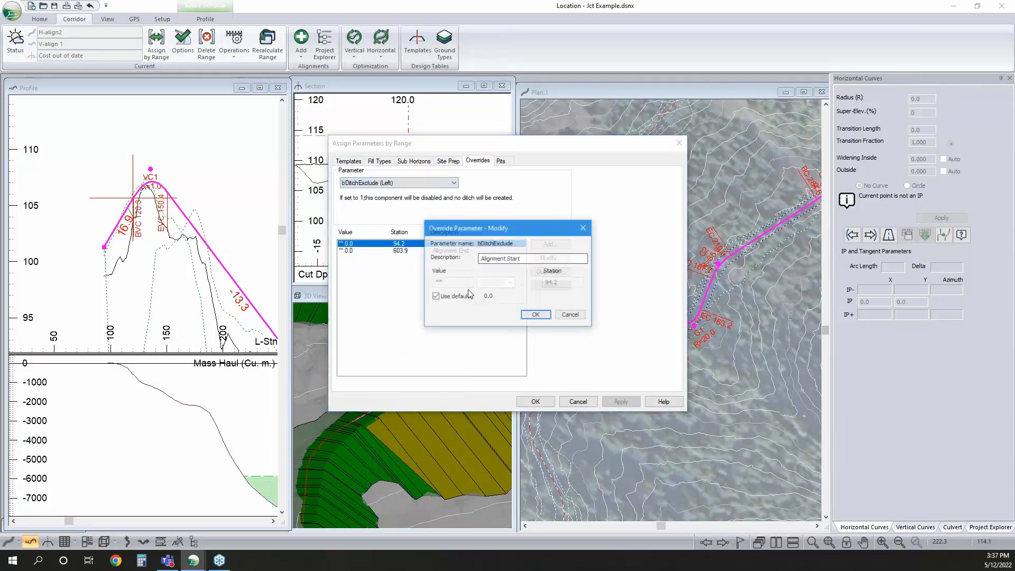
left_click(439, 296)
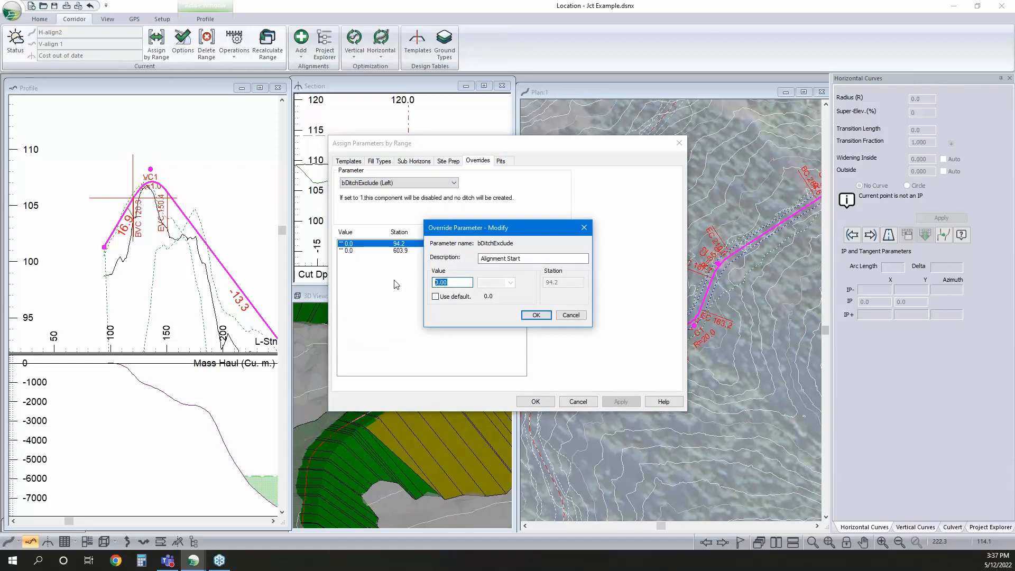
type("1")
left_click(536, 316)
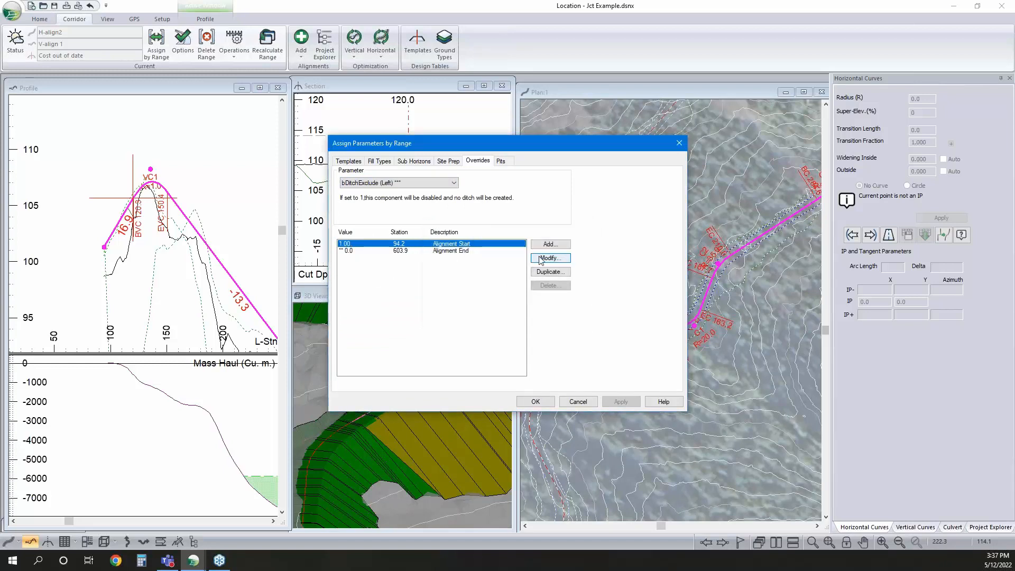
Add a bDitchExclude (Left) override point with value 1 at station 125
left_click_drag(480, 144, 516, 204)
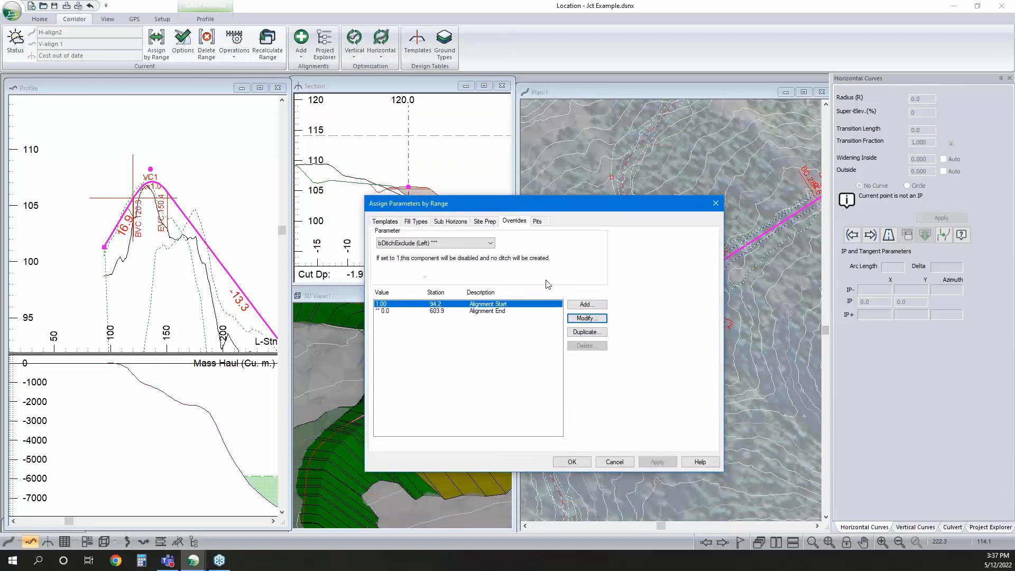
left_click(588, 308)
left_click_drag(606, 342, 583, 342)
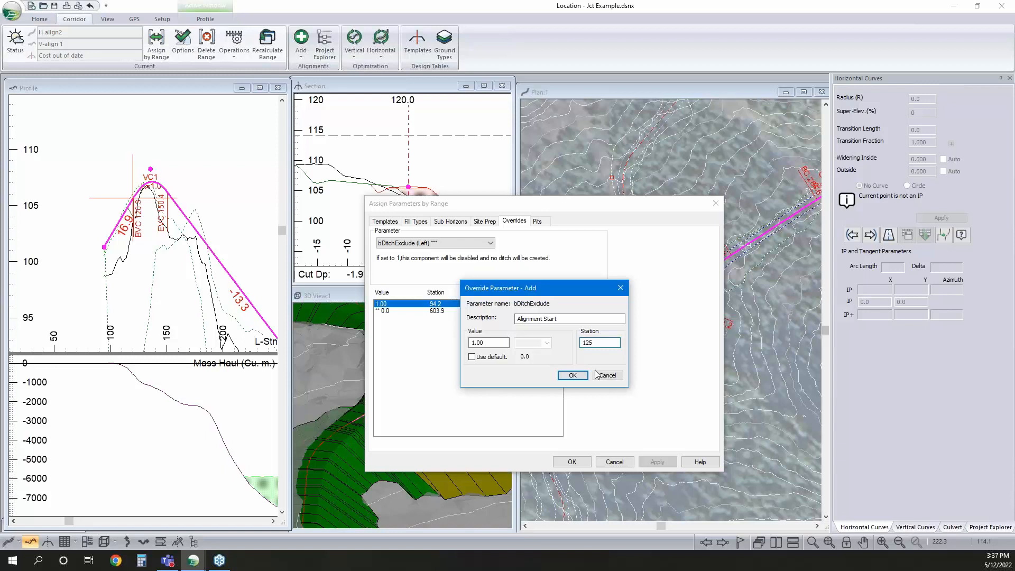
left_click(573, 375)
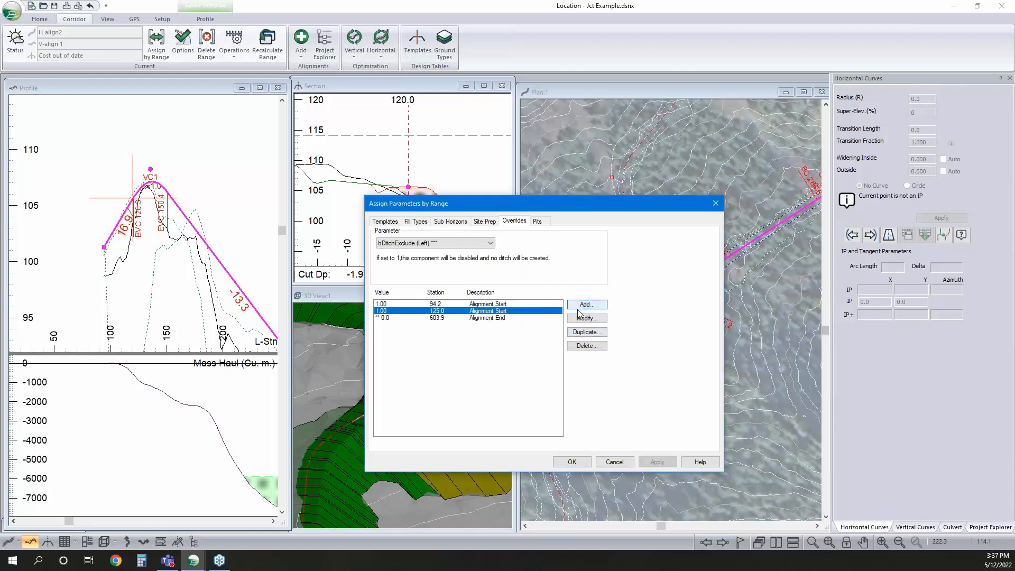
Add a bDitchExclude (Left) point at station 126 using the default value, and recalculate the current alignment's cross sections and corridor surfaces
left_click(589, 308)
left_click_drag(606, 342, 583, 342)
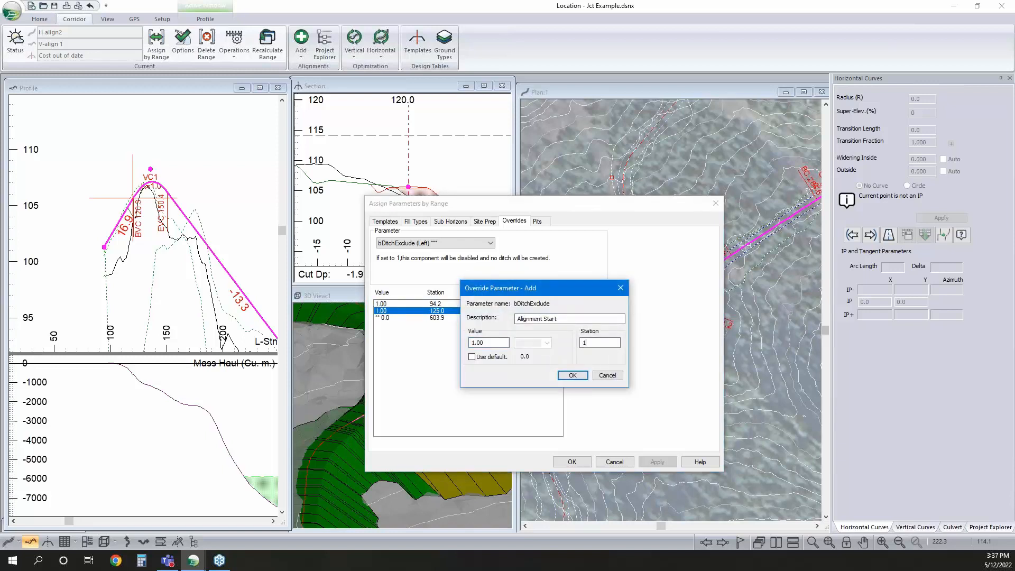
left_click(472, 357)
left_click(572, 375)
left_click(578, 465)
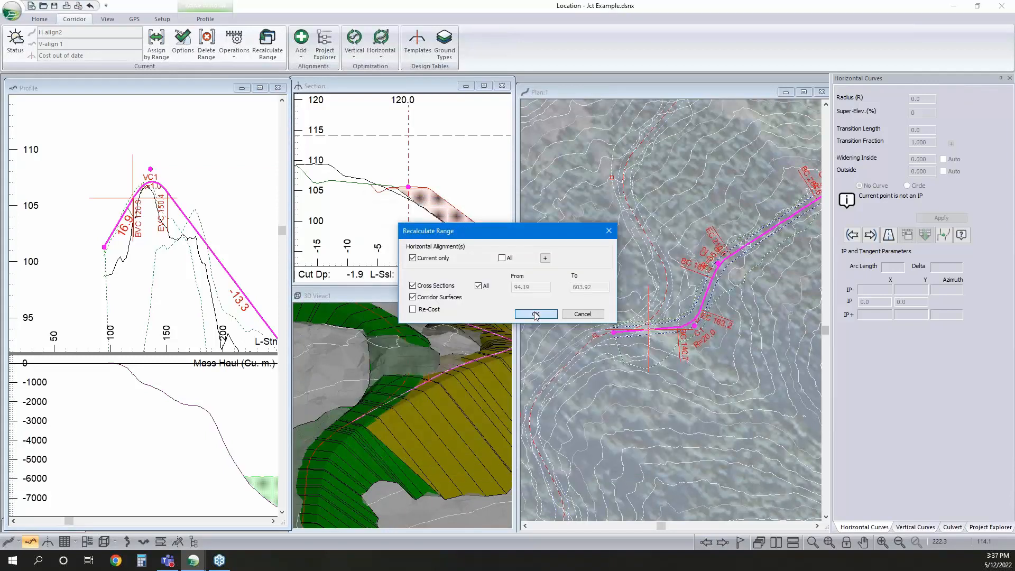
left_click(536, 315)
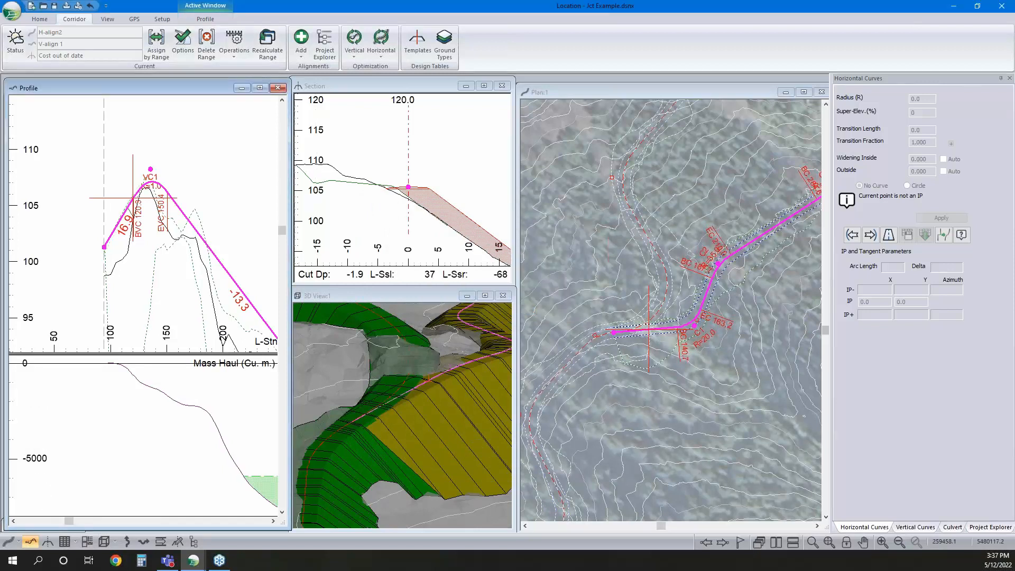
Examine the junction of H-align1 and H-align2 in the 3D view, close up and from farther away
left_click_drag(376, 425, 444, 402)
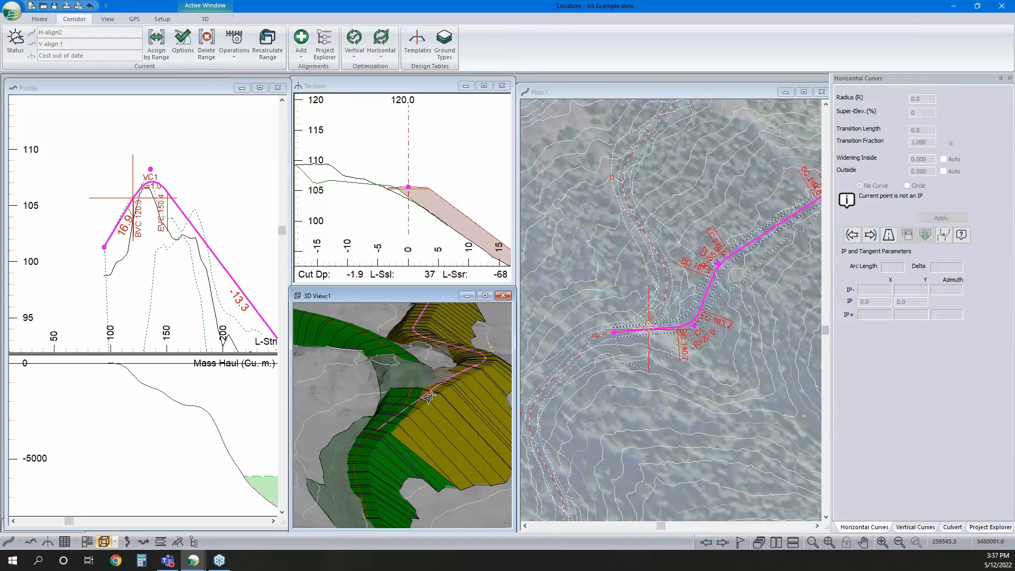
left_click_drag(431, 391, 418, 448)
scroll(443, 433, "down", 4)
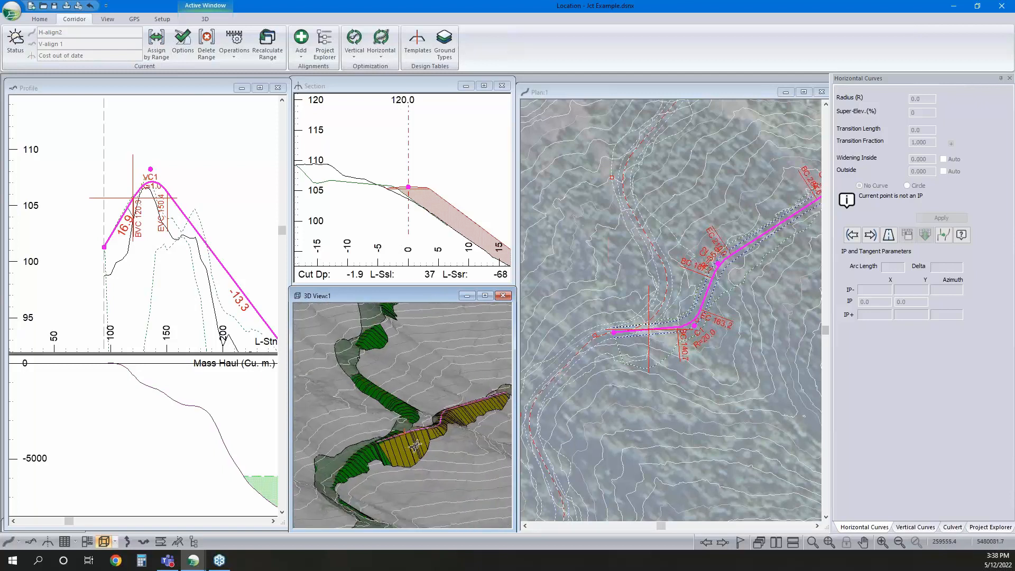
mouse_move(416, 445)
Make H-align1 current and move its horizontal intersection point beside the start of H-align2 a short distance southwest
left_click(991, 527)
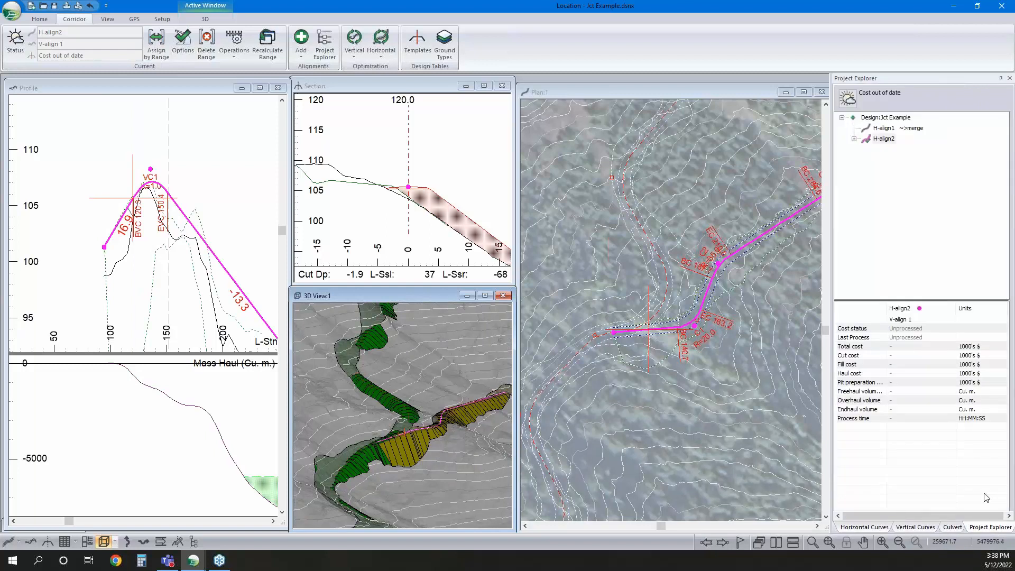
double_click(893, 131)
right_click(597, 296)
left_click(642, 314)
left_click_drag(596, 336, 581, 363)
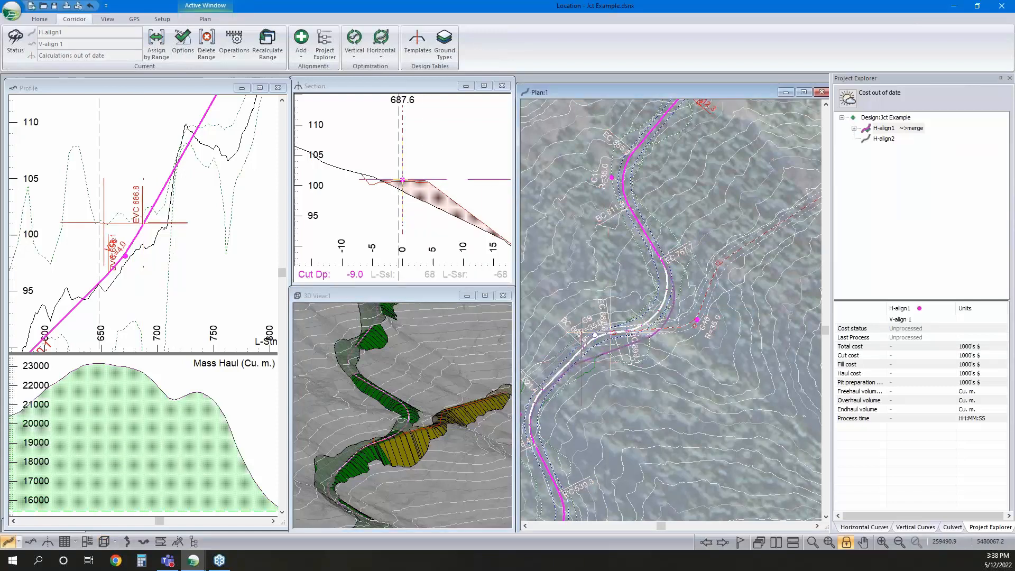
Make H-align2 current and recalculate the cross sections and corridor surfaces of all horizontal alignments
left_click(888, 139)
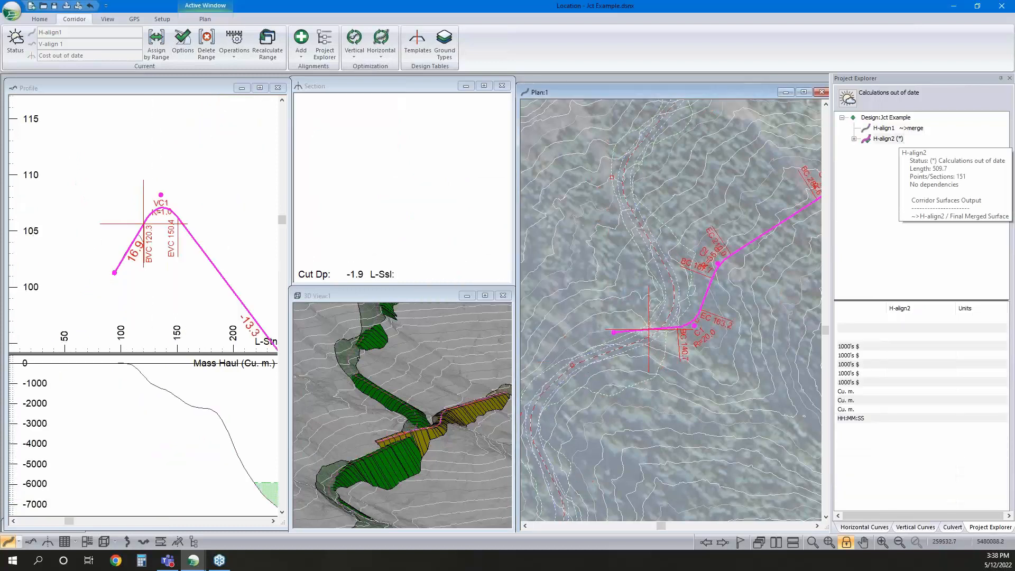
left_click(212, 259)
scroll(212, 259, "down", 1)
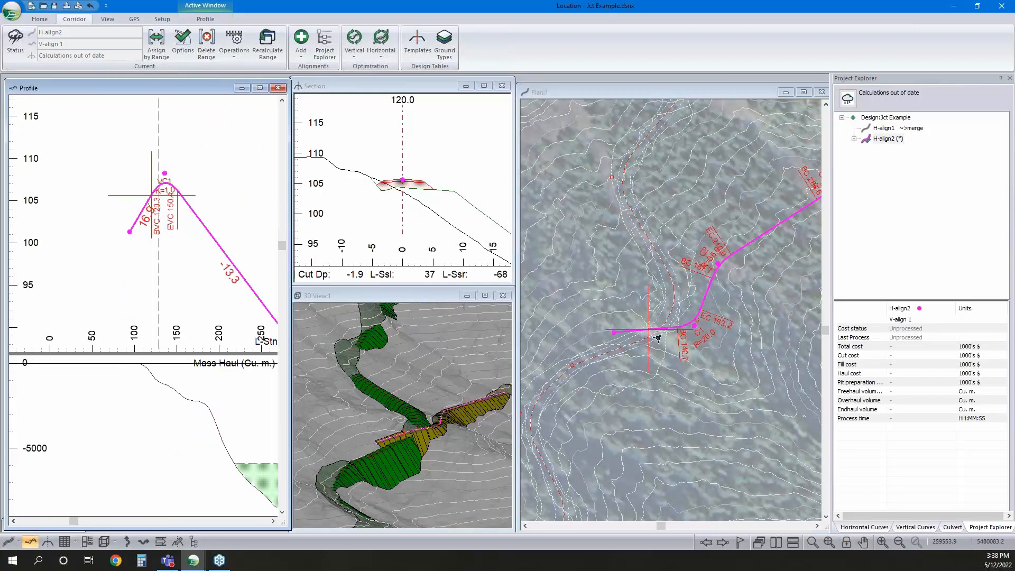
left_click(268, 45)
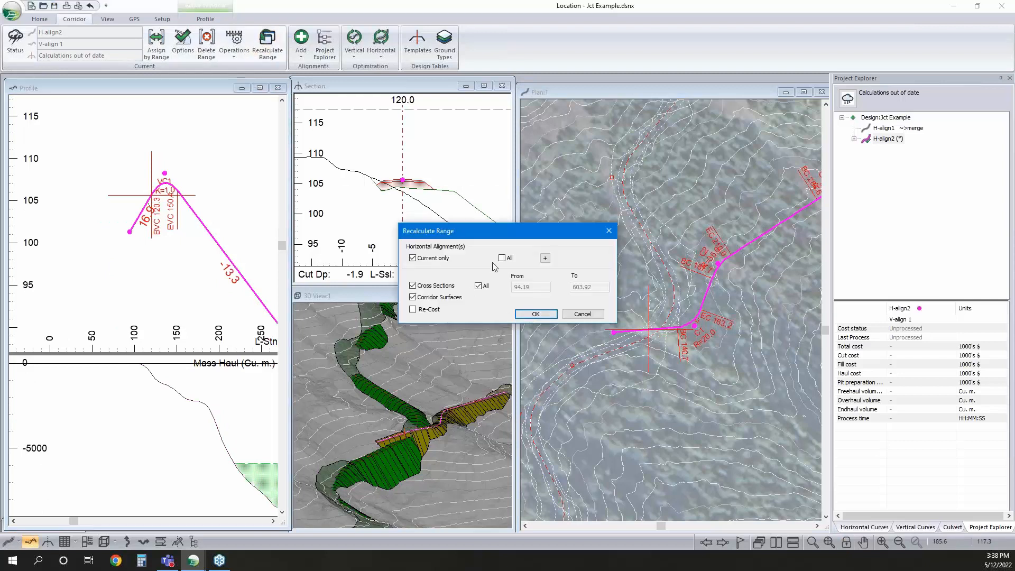
left_click(502, 258)
left_click(535, 314)
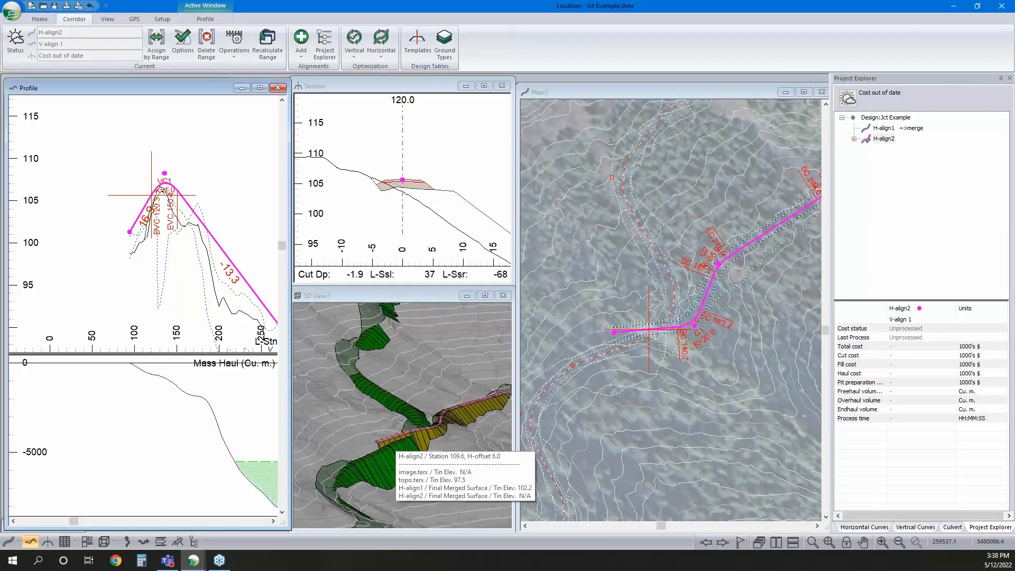
Adjust the VC1 vertical curve point in the H-align2 profile slightly, recalculating the road alignment after each change
key("F5")
left_click(498, 303)
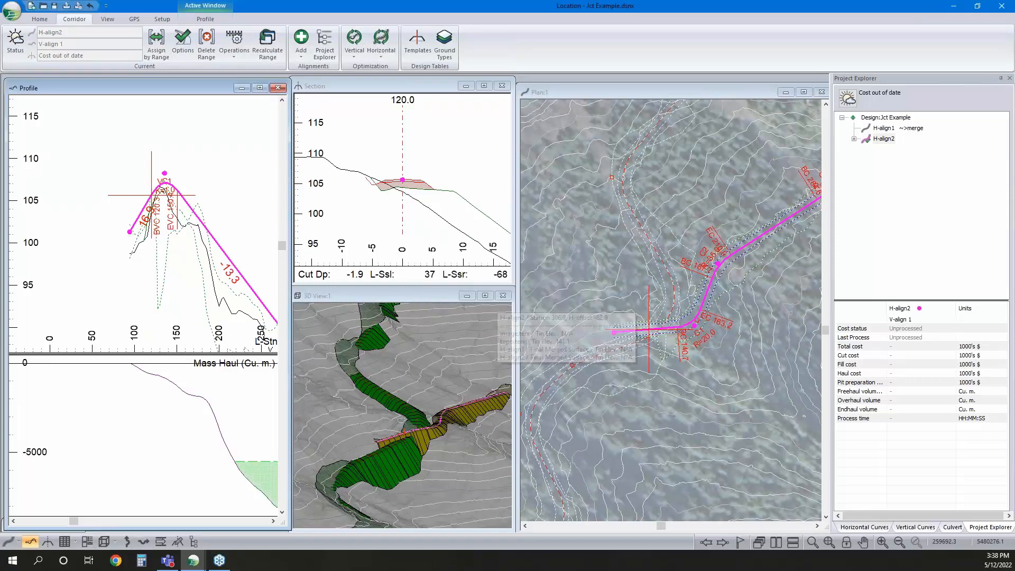
key("F5")
left_click(498, 303)
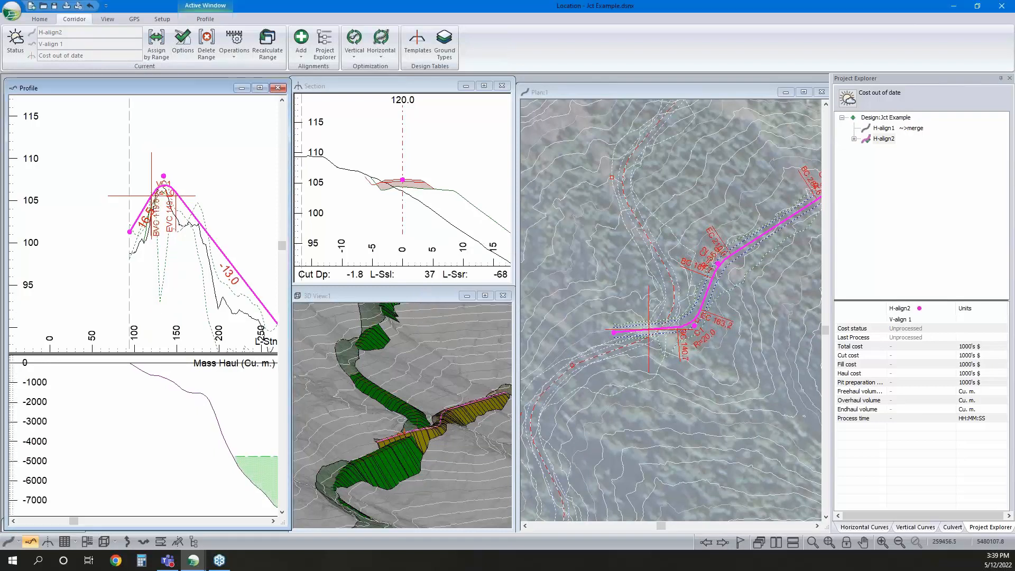
key("F5")
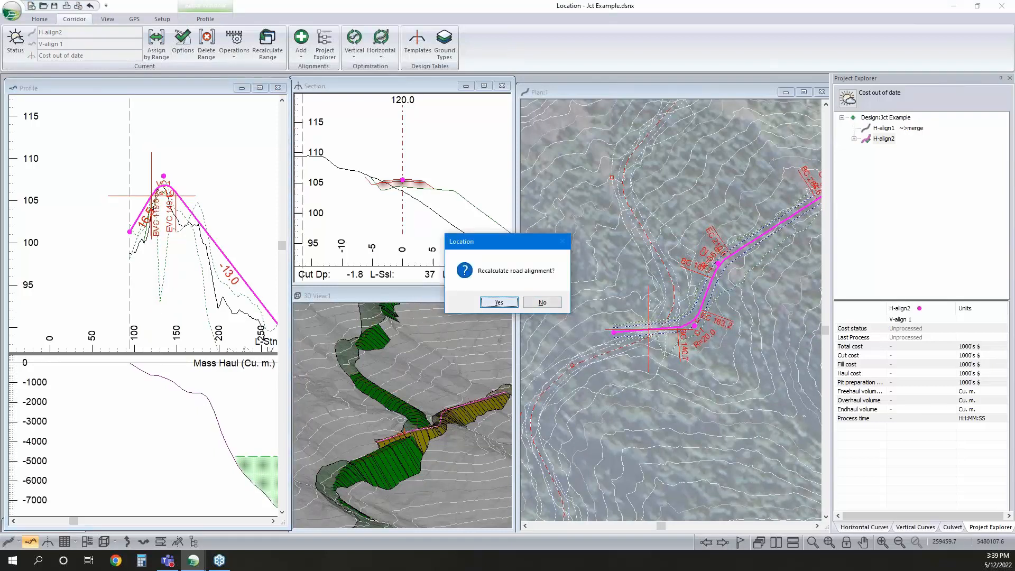
left_click(499, 302)
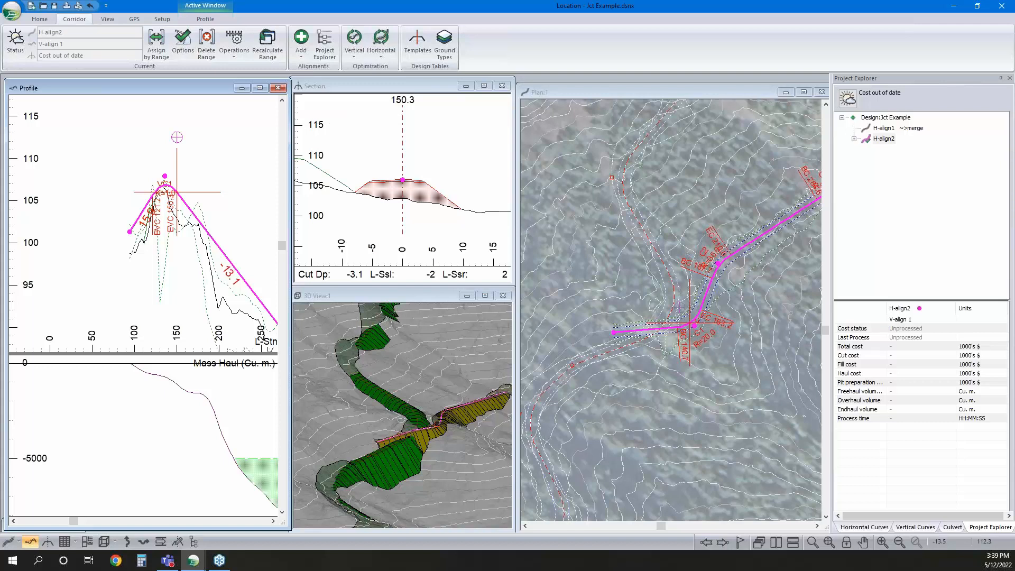
key("F5")
left_click(498, 302)
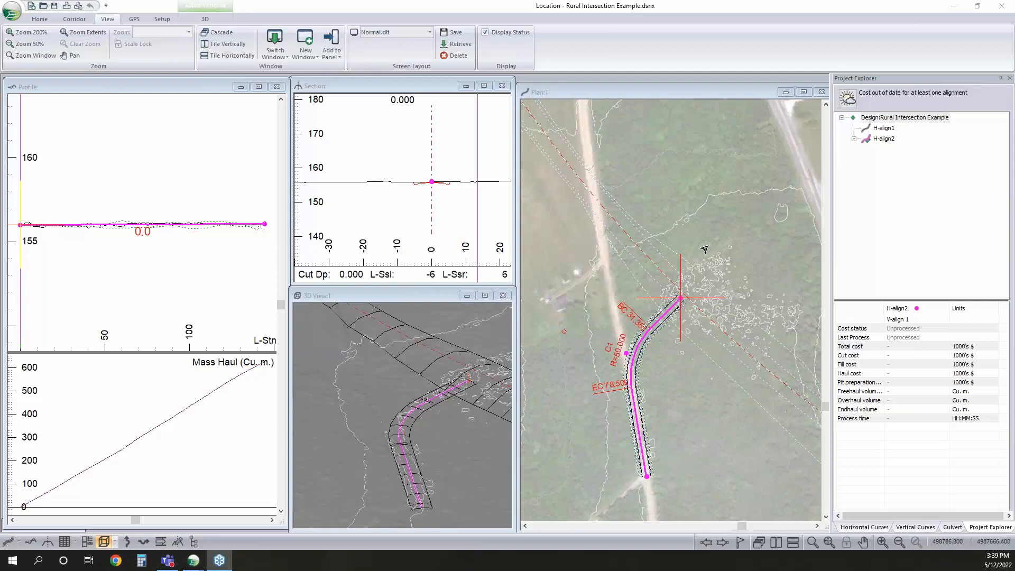
Make H-align1 the current alignment in the Rural Intersection Example design
double_click(889, 129)
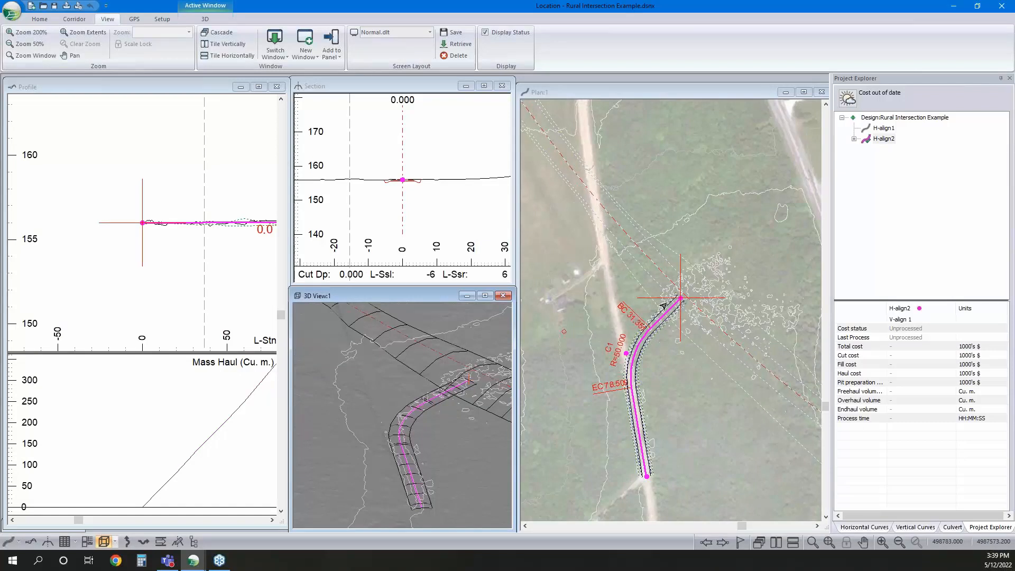
middle_click_drag(692, 295, 661, 328)
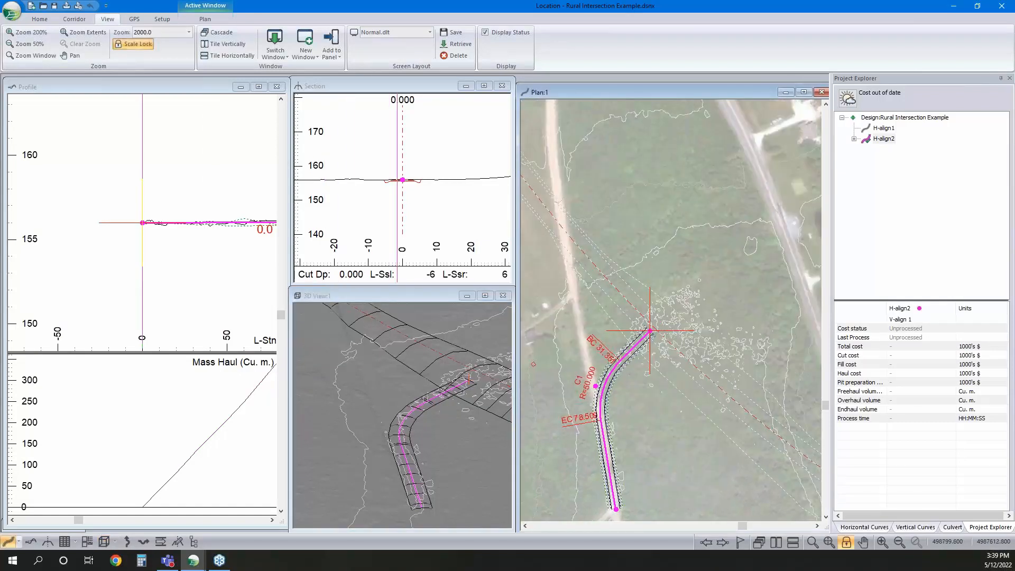
left_click(883, 128)
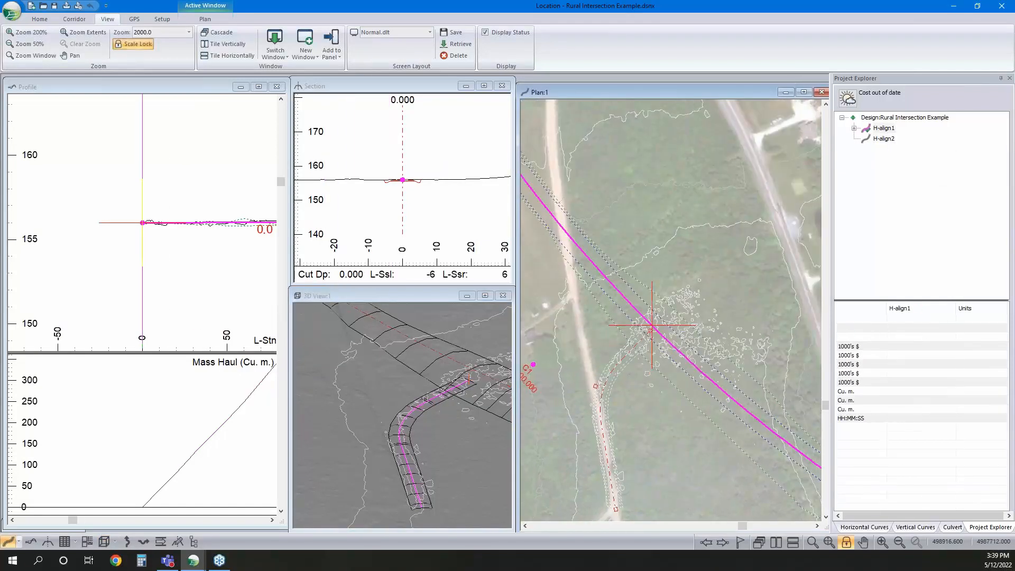
Add the H-align1 Final Merged Surface to the 3D view as a purple corridor reference surface, not merged into the topo surface
right_click(430, 374)
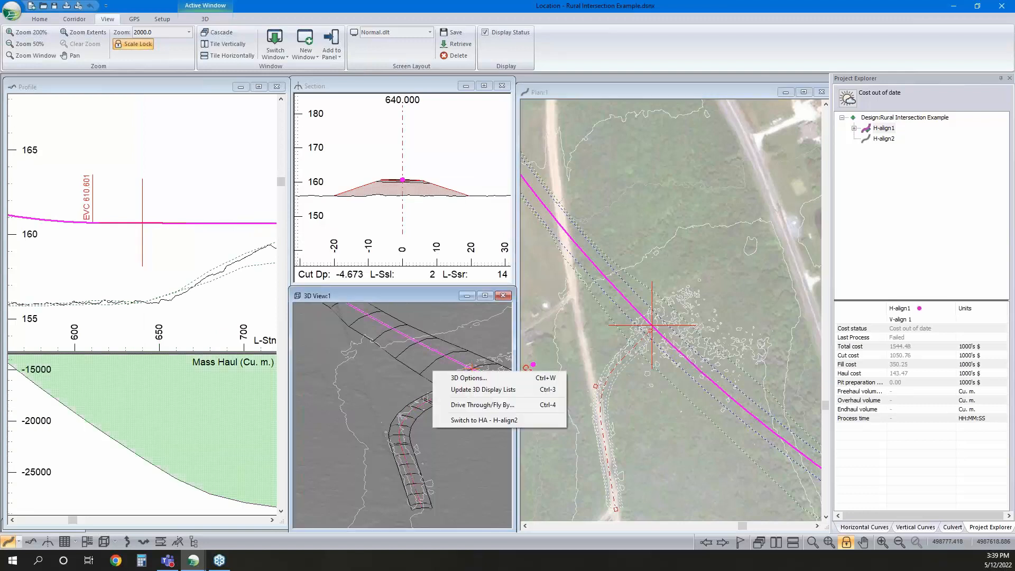
left_click(465, 377)
left_click(419, 350)
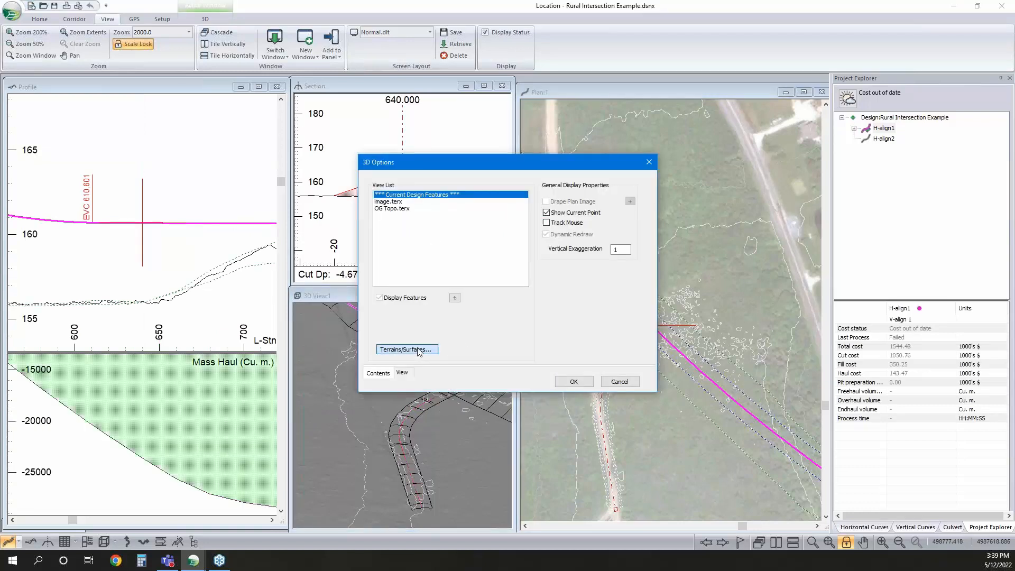
left_click(616, 195)
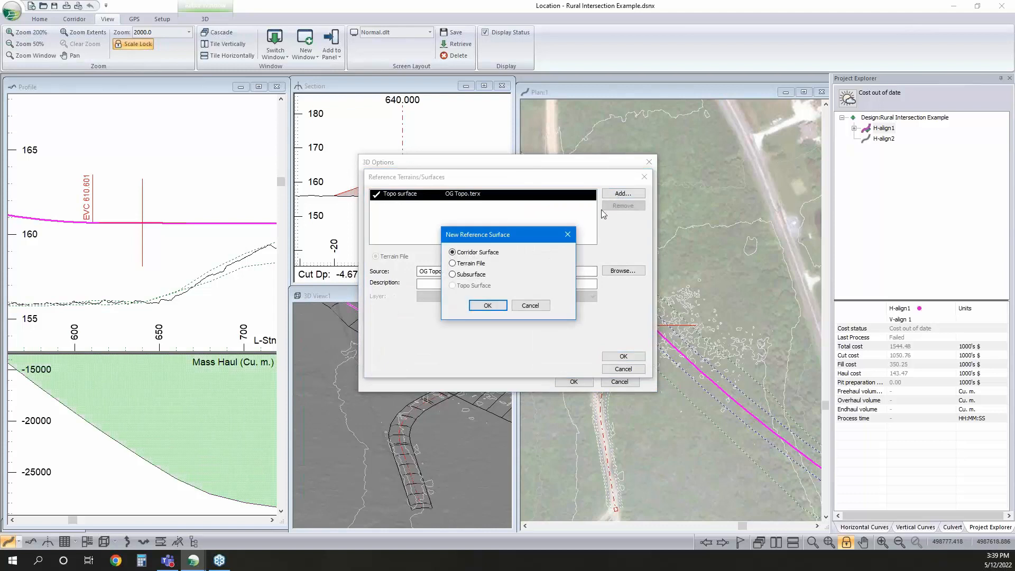
left_click(487, 306)
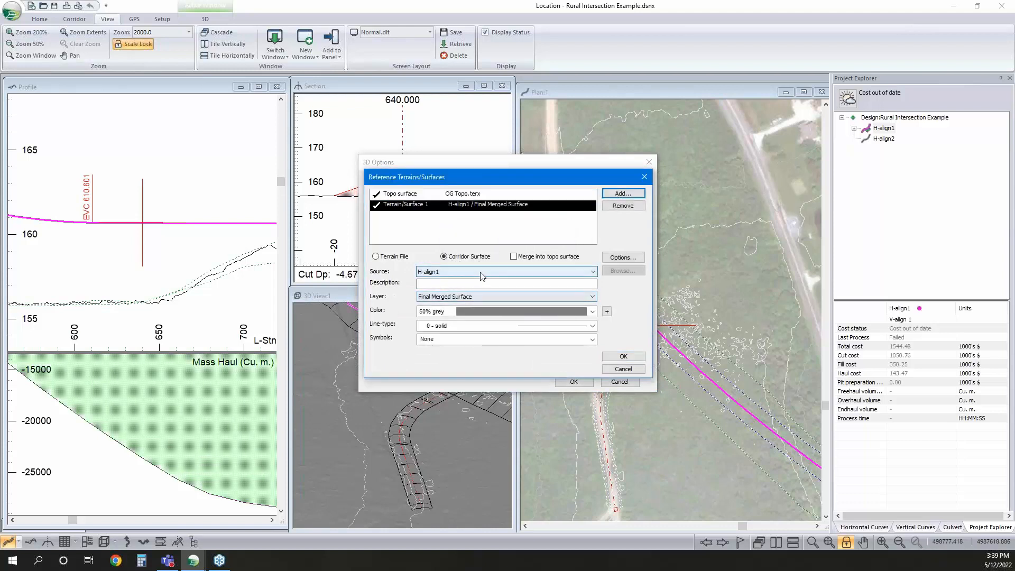
left_click(474, 311)
scroll(493, 205, "up", 5)
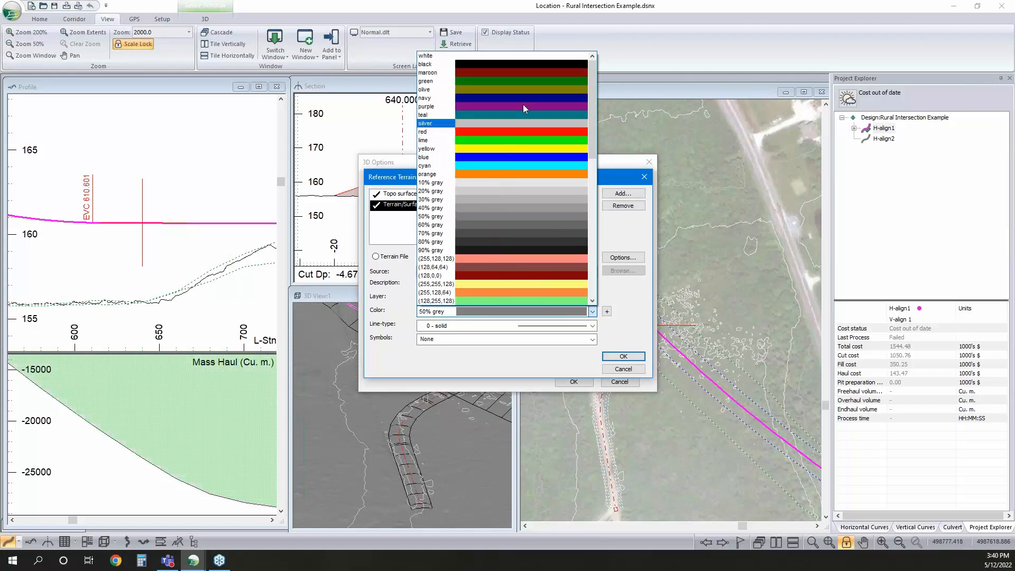
left_click(525, 106)
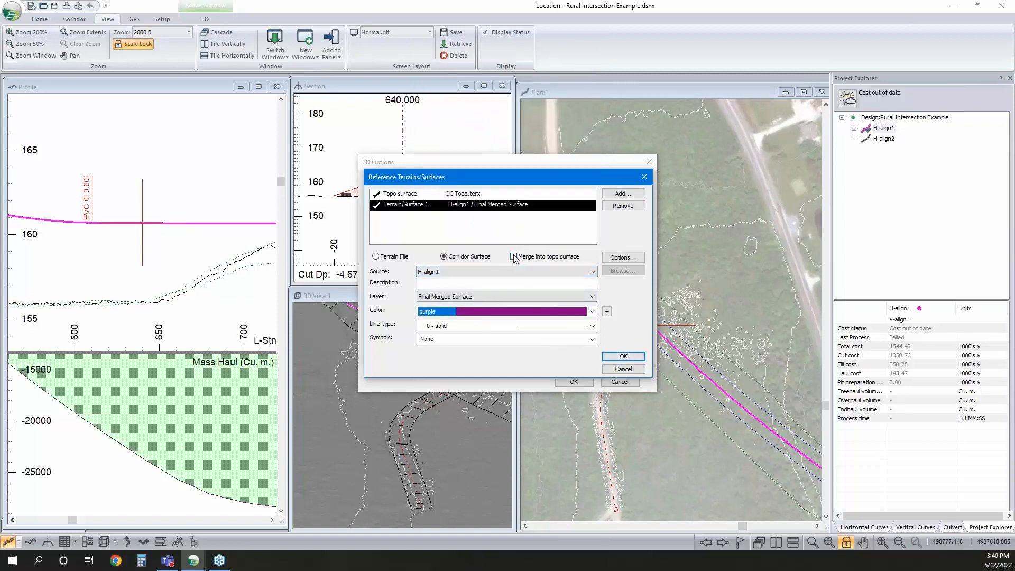
left_click(611, 355)
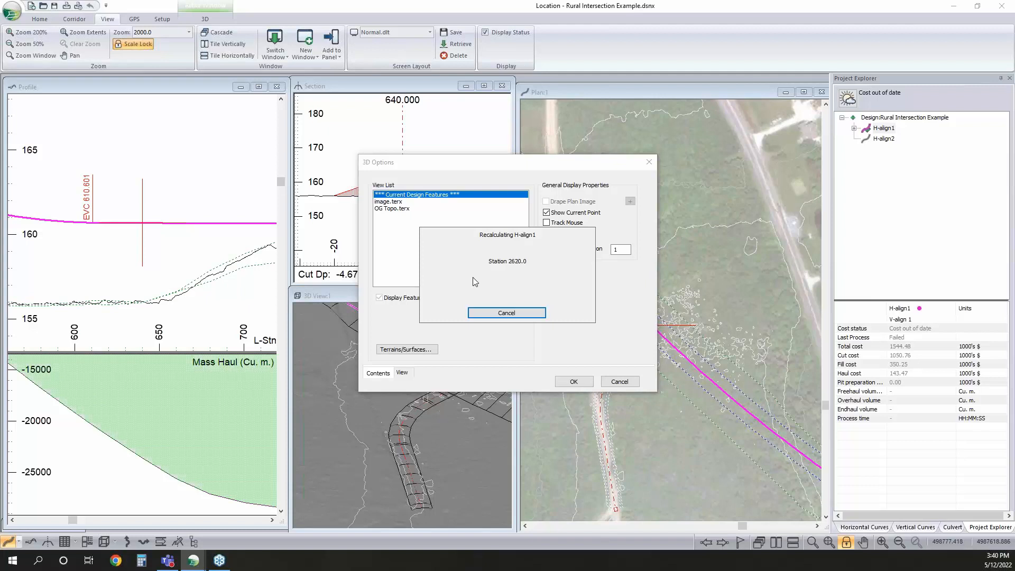
Add a second corridor reference surface with H-align2 as source and Final Merged Surface as layer
left_click(432, 348)
left_click(582, 204)
left_click(614, 193)
left_click(488, 305)
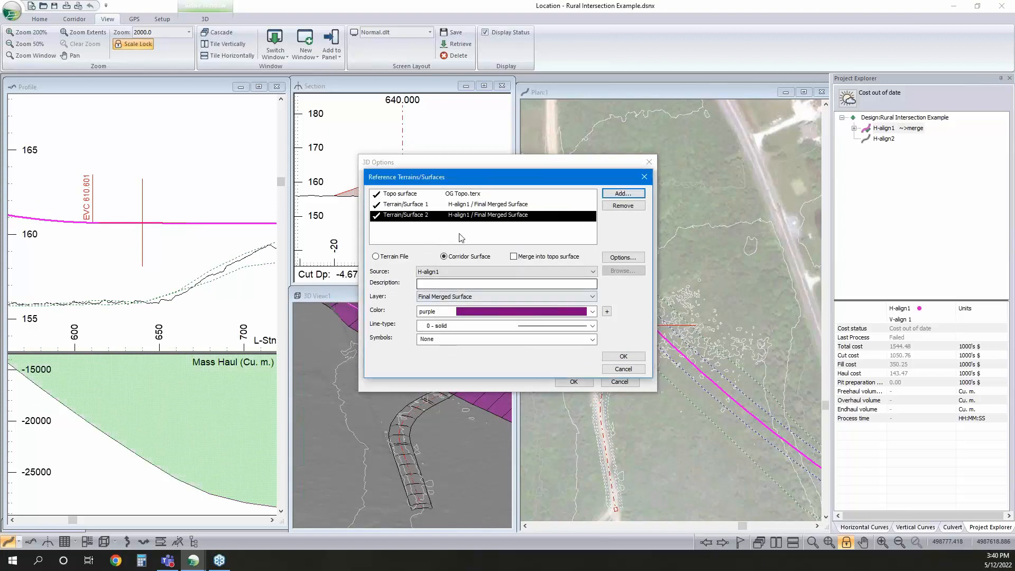
left_click(477, 272)
left_click(467, 286)
left_click(482, 298)
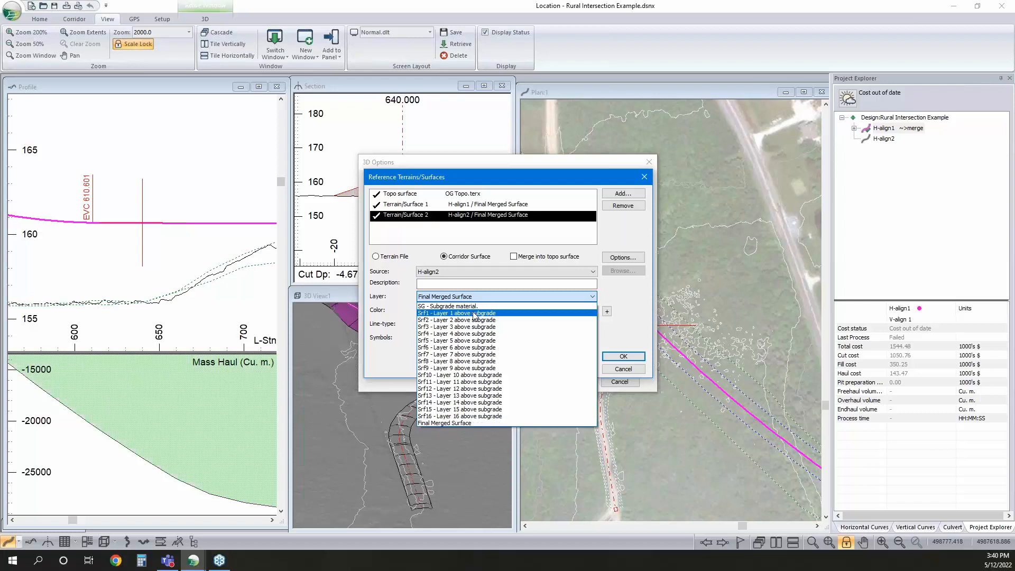
left_click(452, 297)
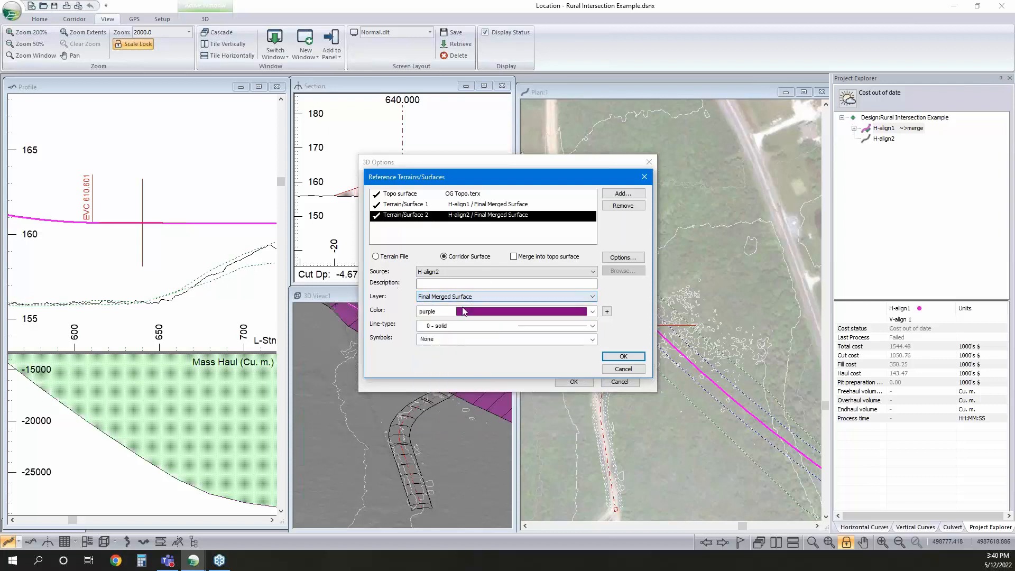
Color the H-align2 Final Merged Surface lime and apply the 3D view options
left_click(555, 313)
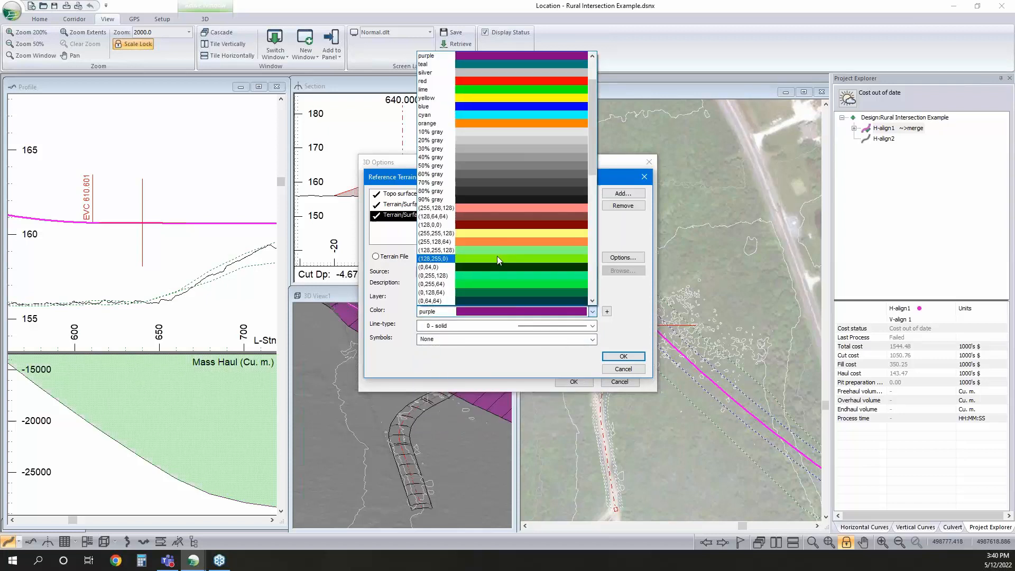
scroll(494, 211, "up", 2)
left_click(494, 146)
left_click(616, 356)
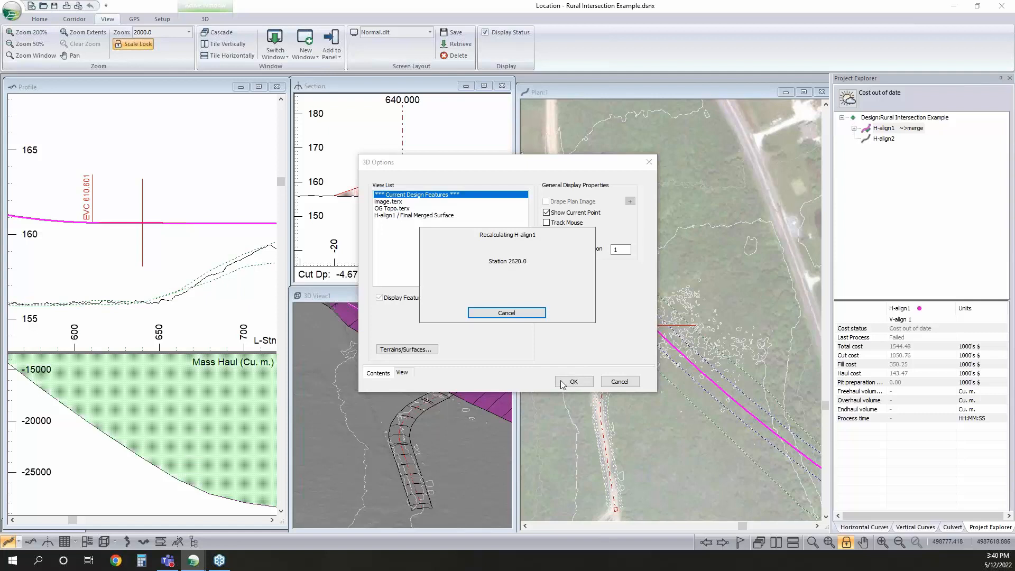
left_click(545, 310)
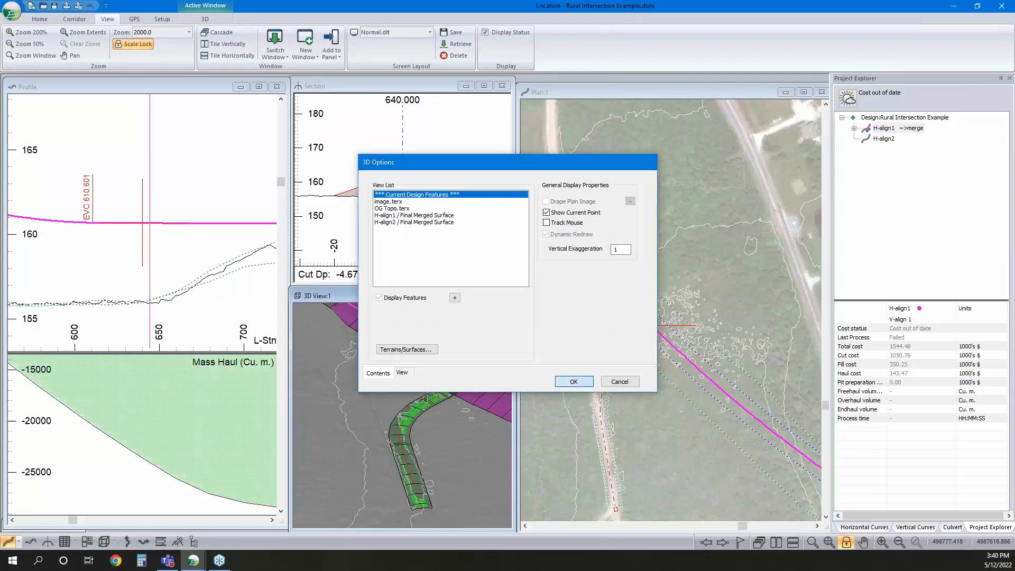
left_click(574, 381)
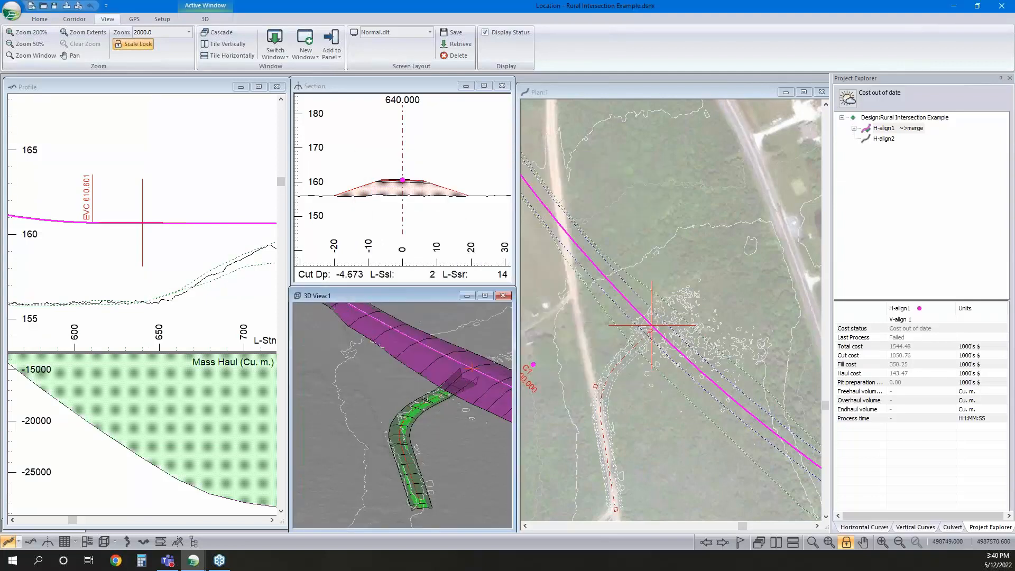
Make H-align2 current and apply its profile's reference surface display with the H-align1 Final Merged Surface included
scroll(169, 243, "down", 3)
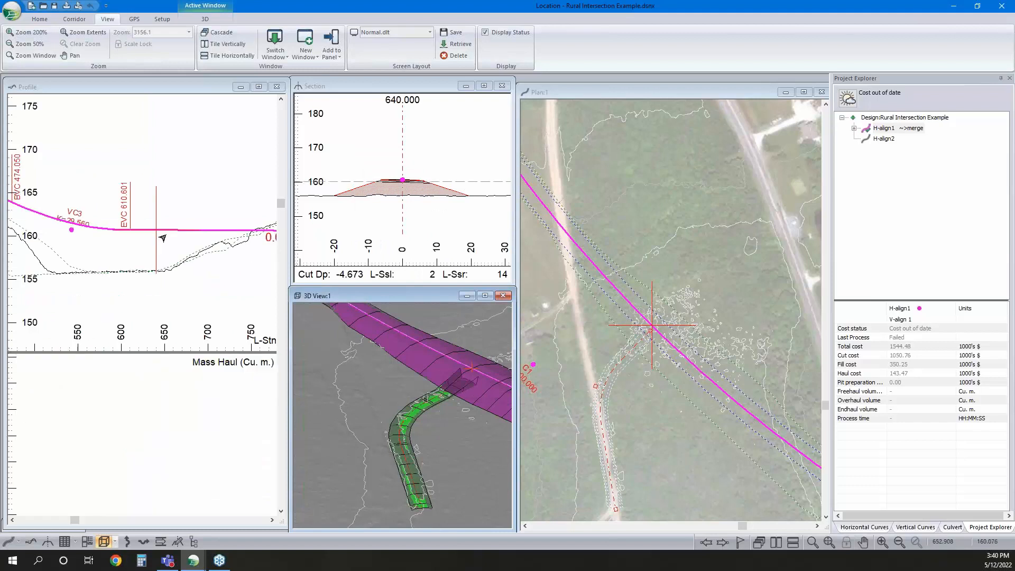
double_click(884, 139)
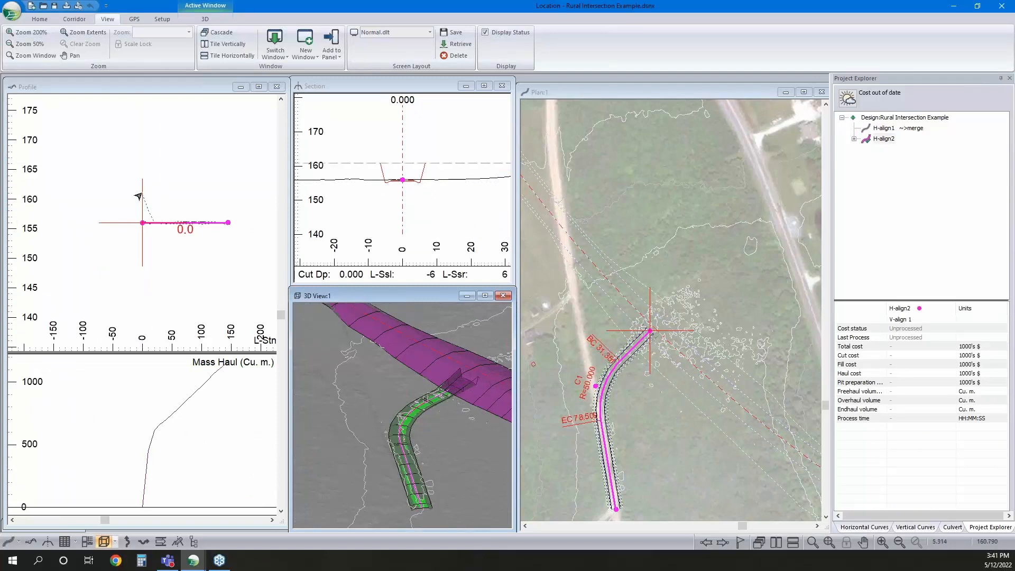
scroll(138, 196, "up", 3)
right_click(148, 209)
left_click(200, 294)
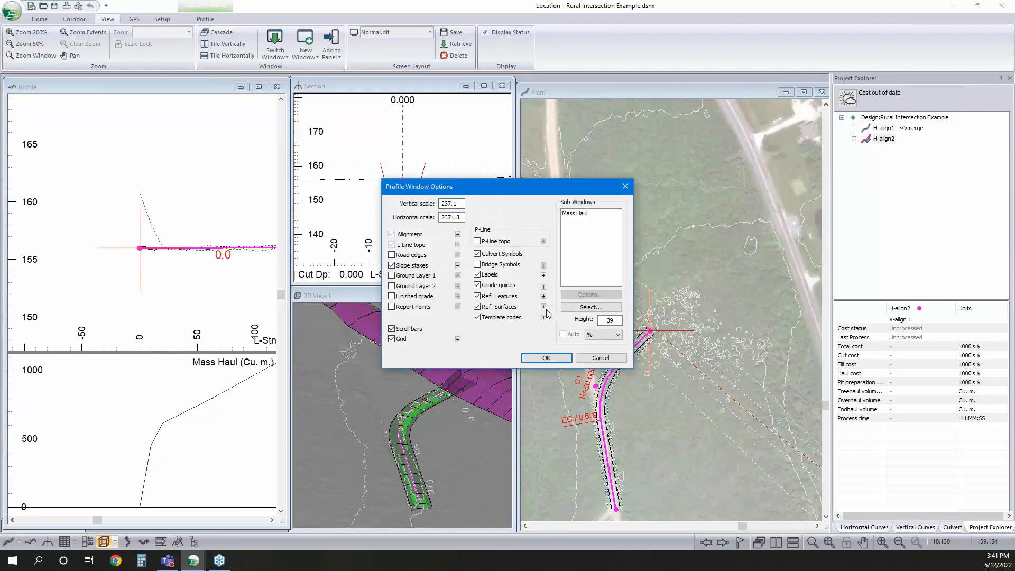
left_click(542, 306)
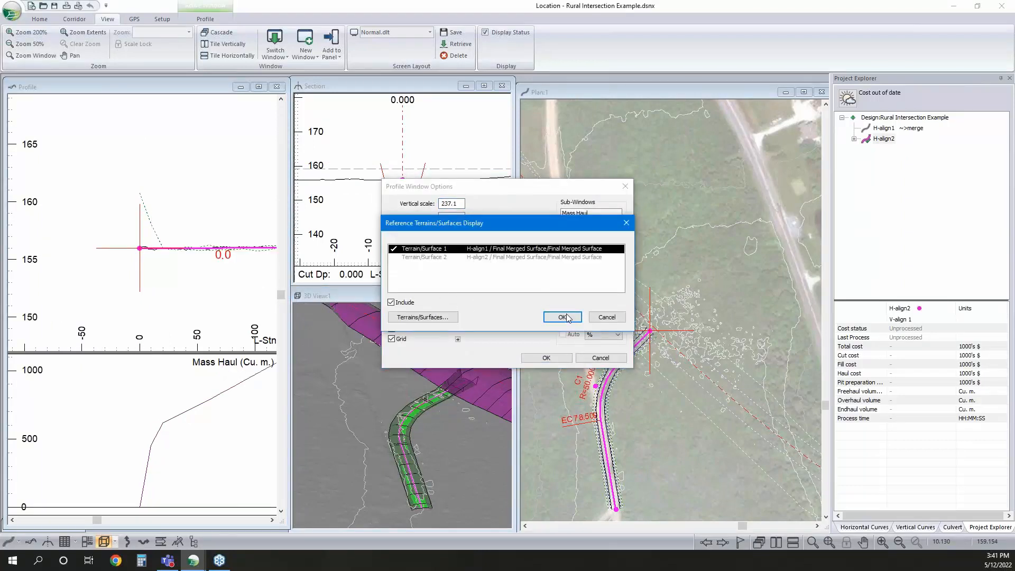
left_click(563, 317)
left_click(550, 357)
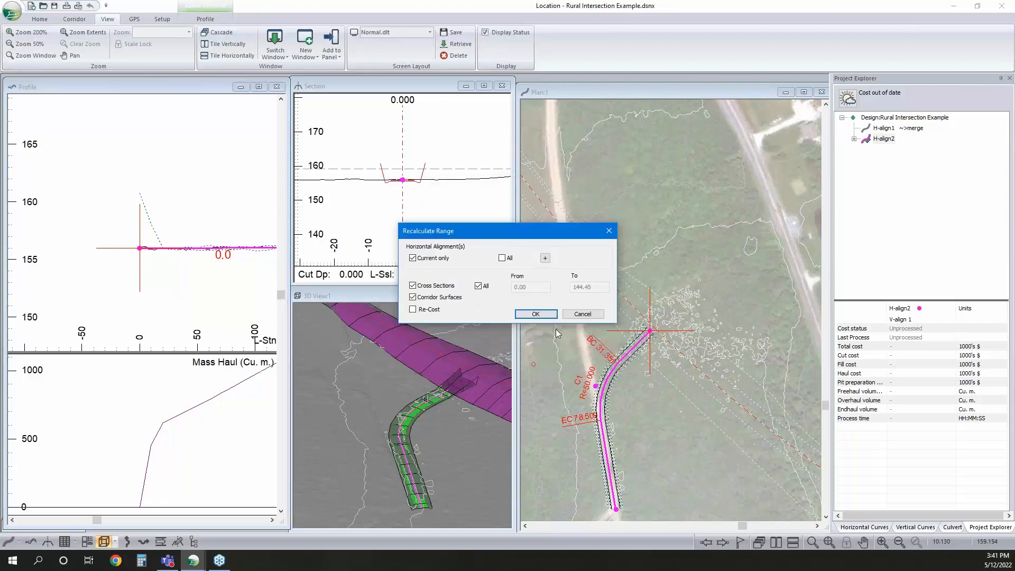
Recalculate H-align2 and apply the section's reference surface display with the H-align1 Final Merged Surface included
left_click(535, 314)
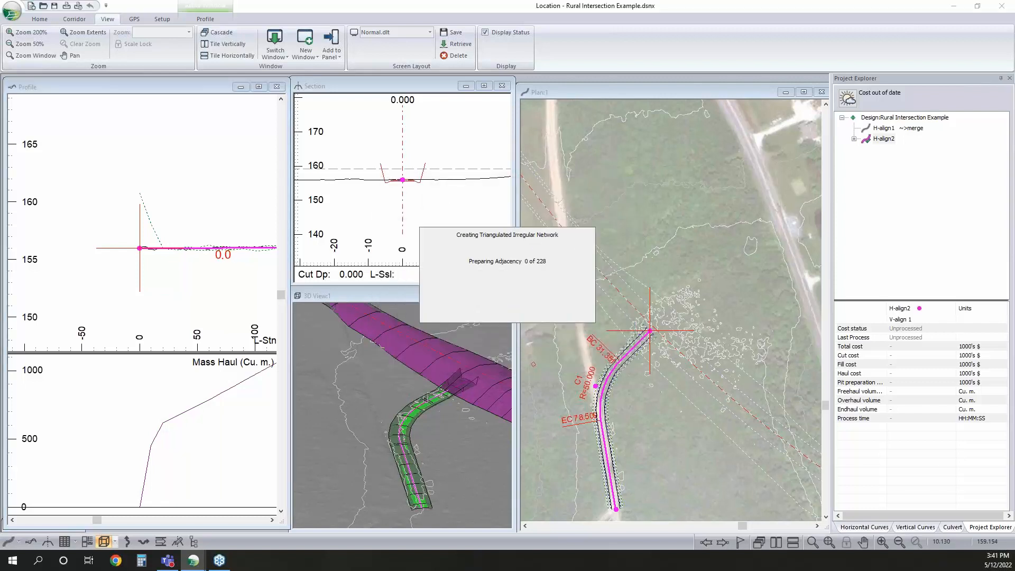
right_click(411, 158)
left_click(529, 254)
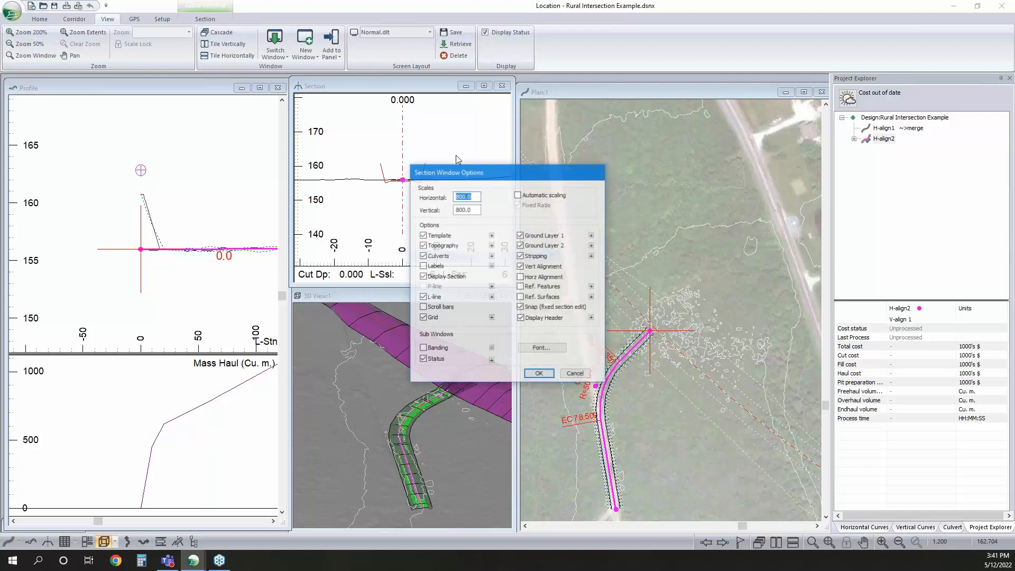
left_click(591, 297)
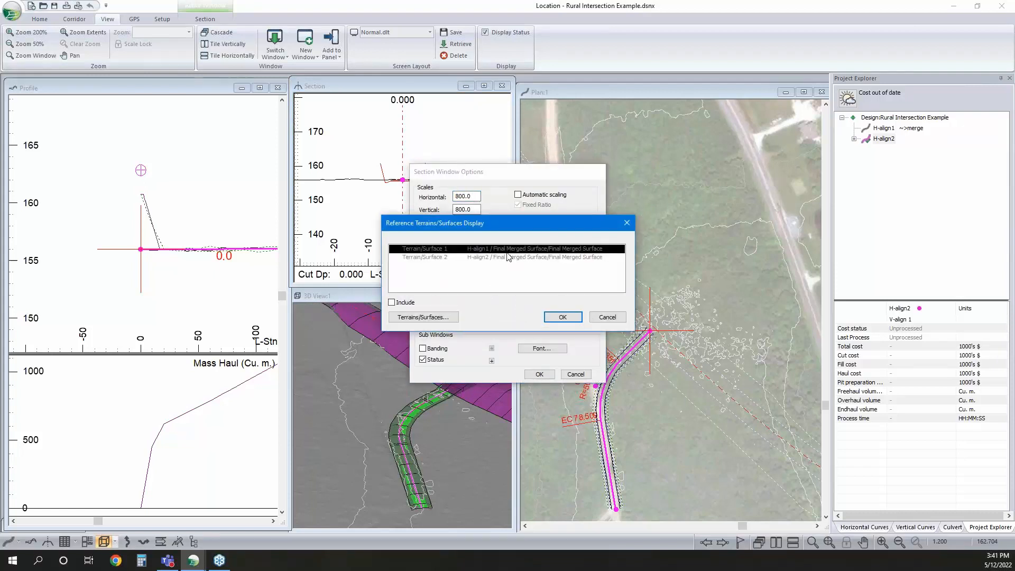
left_click(561, 317)
left_click(539, 374)
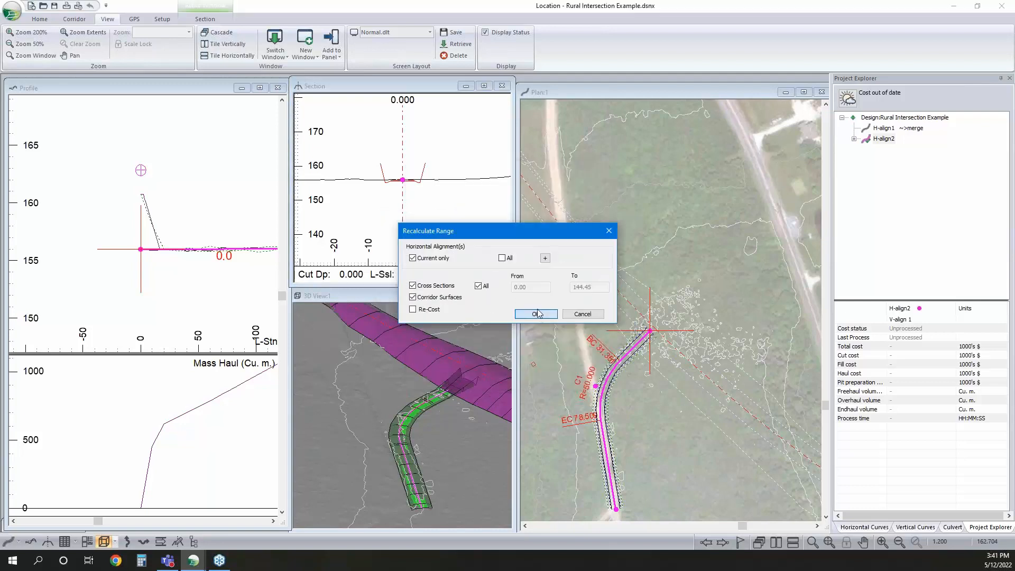
left_click(536, 315)
left_click(518, 310)
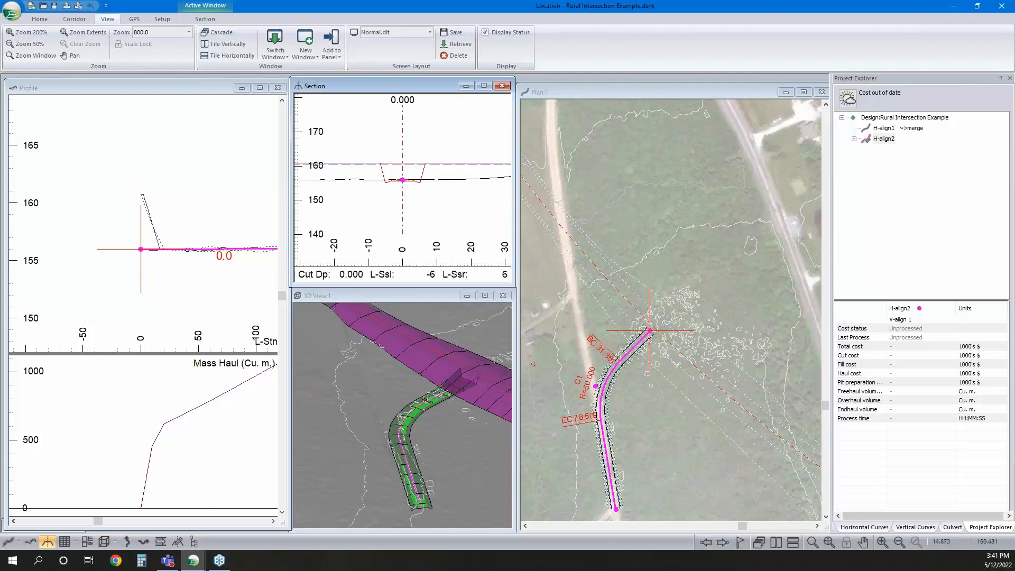
Raise the start of H-align2's profile to about elevation 160.8 and add an intersection point near station 7 at about a -2% grade
right_click(153, 199)
left_click(179, 215)
left_click_drag(141, 248, 216, 203)
scroll(128, 190, "up", 3)
scroll(176, 186, "up", 2)
scroll(184, 194, "up", 1)
scroll(100, 214, "down", 3)
scroll(102, 211, "down", 5)
middle_click_drag(180, 230, 140, 224)
Lower the middle intersection point of H-align2's profile close to the ground, at about station 71 and elevation 156.2
left_click_drag(155, 226, 166, 260)
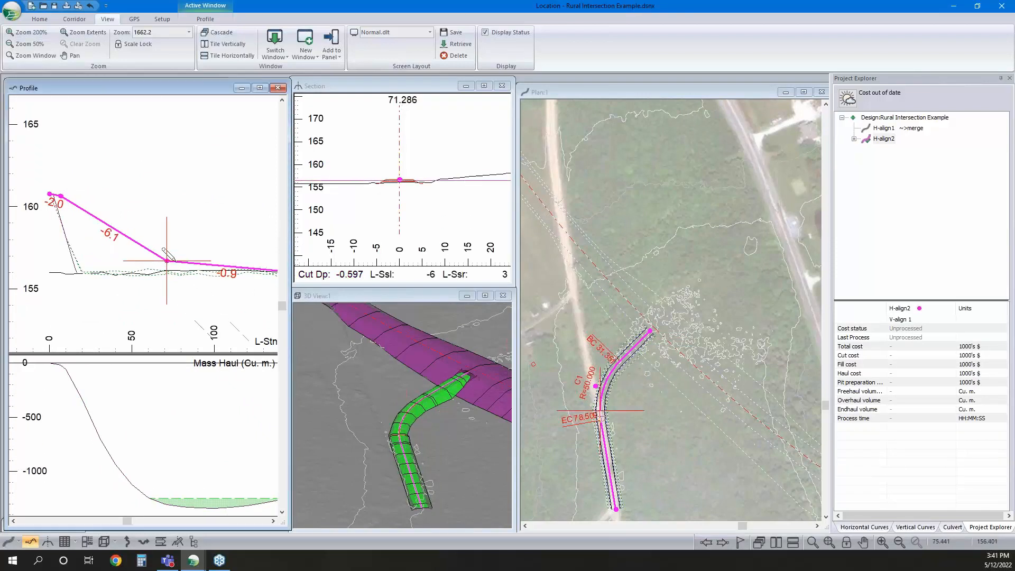
scroll(166, 261, "down", 3)
middle_click_drag(165, 261, 132, 254)
left_click_drag(133, 254, 133, 260)
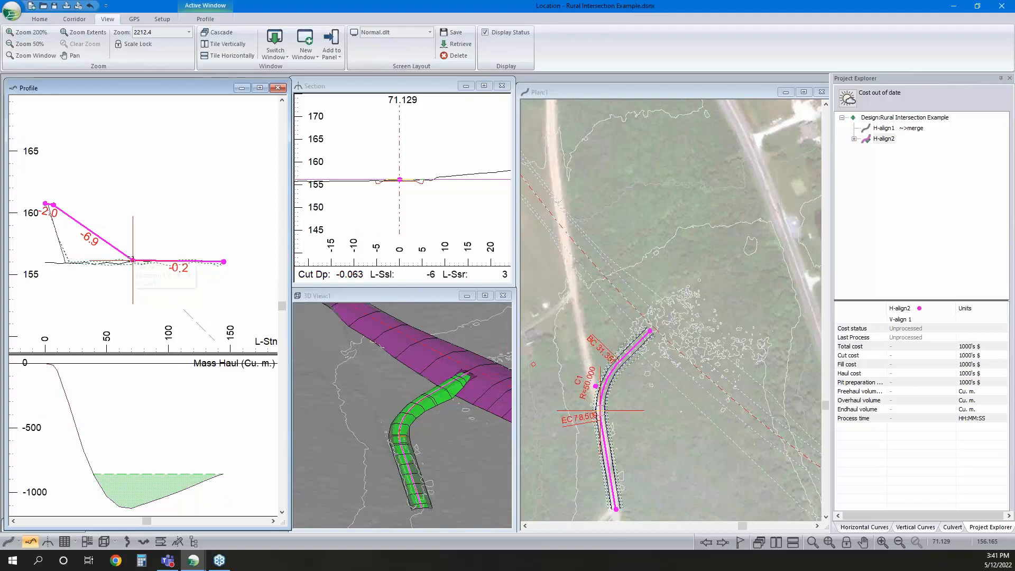
Give the profile intersection point near station 71 a parabolic vertical curve with a K value of 6 and automatic values off
left_click(921, 527)
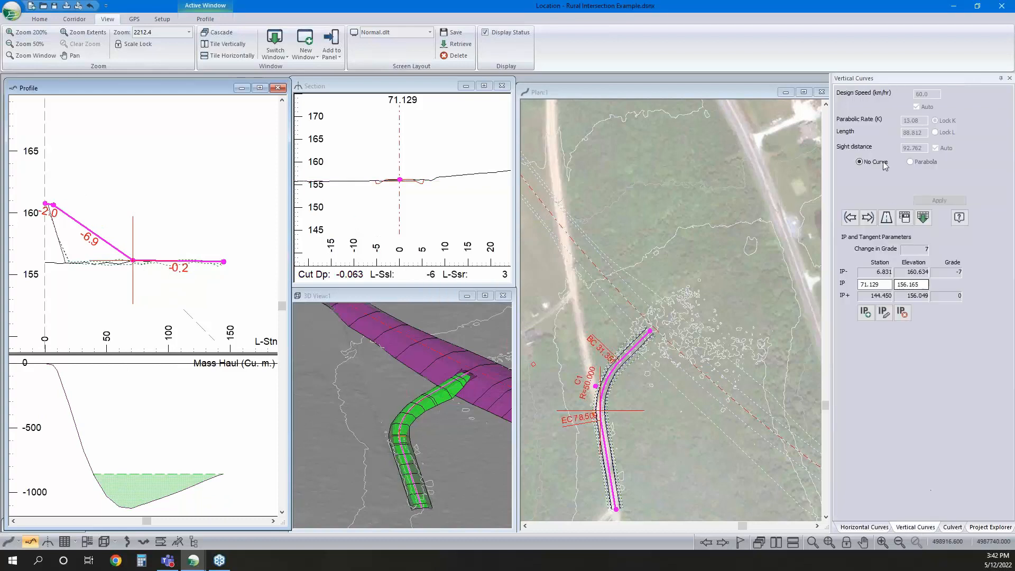
left_click(910, 162)
left_click(925, 104)
double_click(914, 120)
type("6")
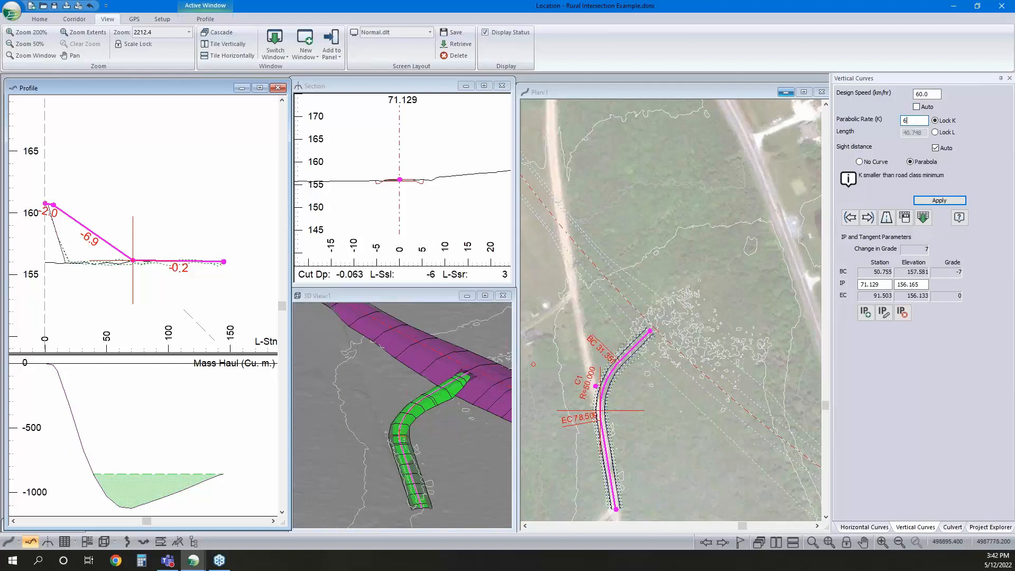
left_click(939, 200)
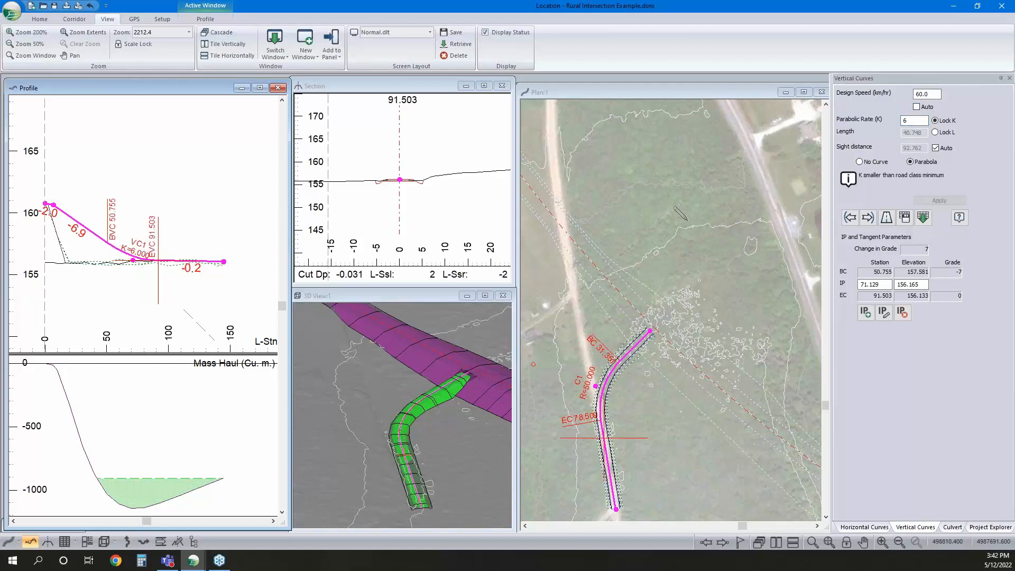
Try to give the profile intersection point near station 7 a parabolic vertical curve with a K value of 3
left_click(852, 216)
left_click(910, 161)
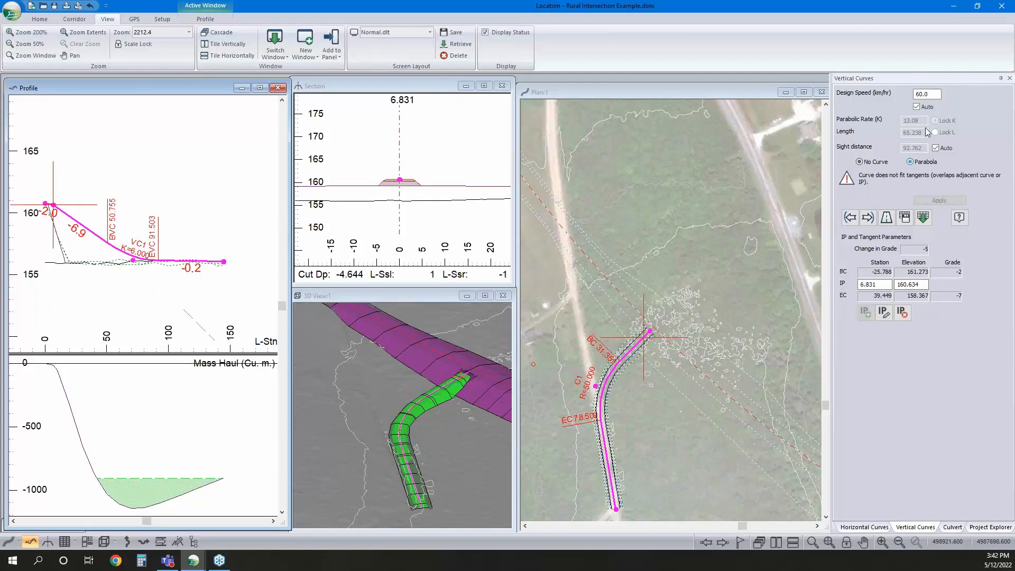
left_click(917, 109)
type("3")
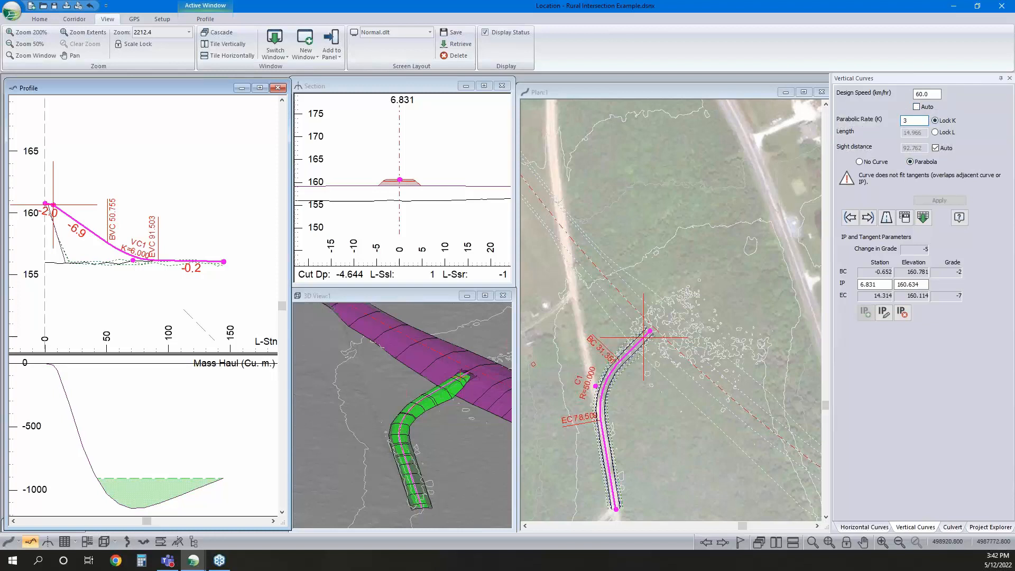
Shift the first intersection point to about station 8.7 and give it a parabolic vertical curve with a K value of 3
scroll(64, 255, "up", 2)
left_click_drag(99, 199, 102, 200)
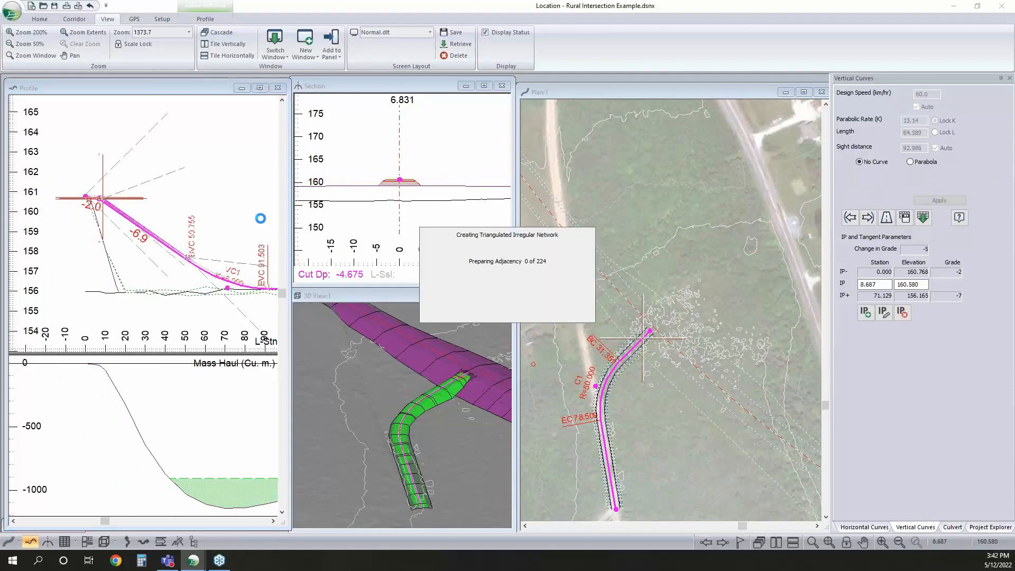
left_click(909, 162)
double_click(913, 120)
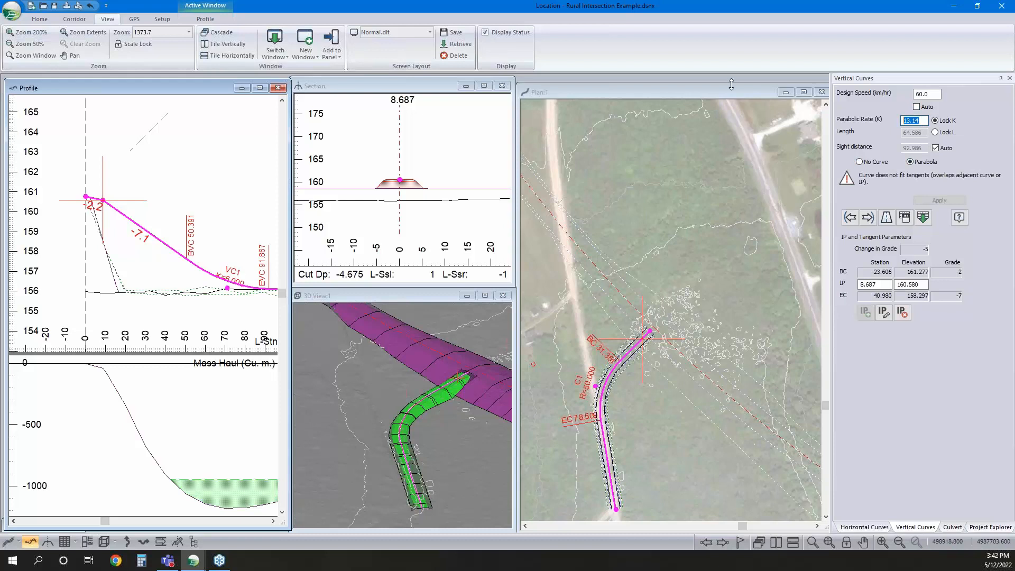
type("3")
key("Return")
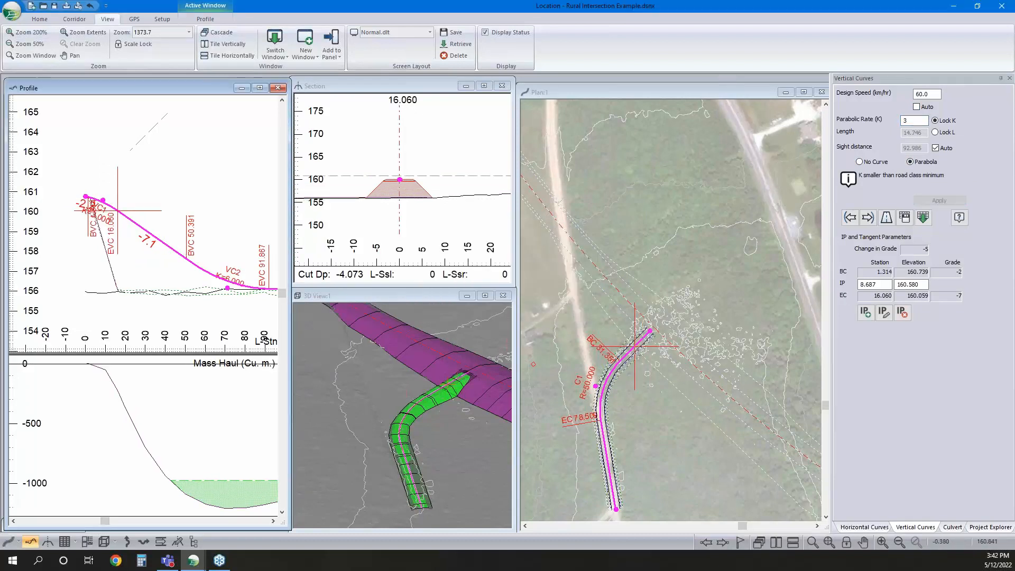
Examine how the start of H-align2 meets the H-align1 merged surface in the profile, 3D and plan views
scroll(85, 194, "up", 2)
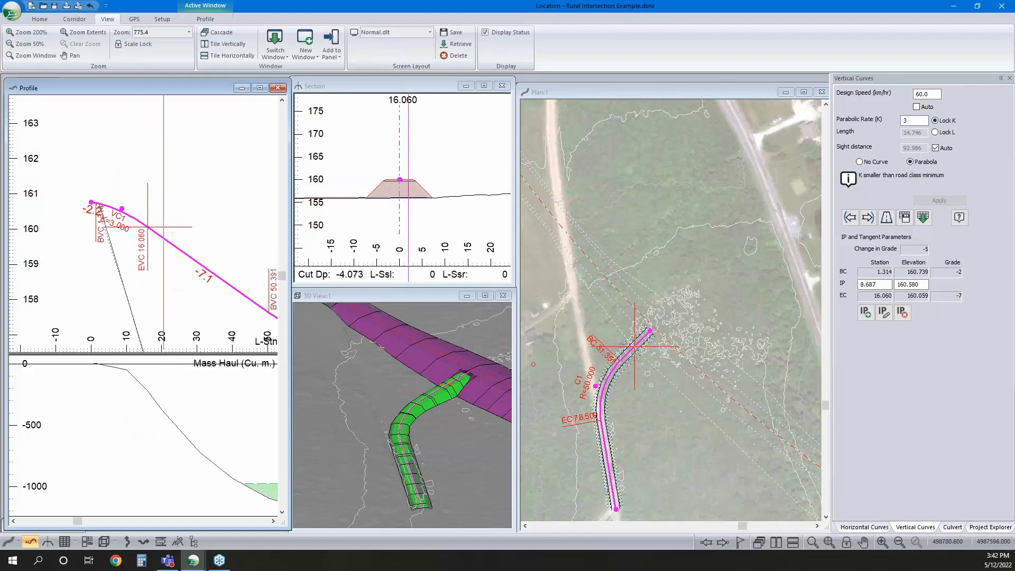
right_click(415, 359)
left_click(452, 365)
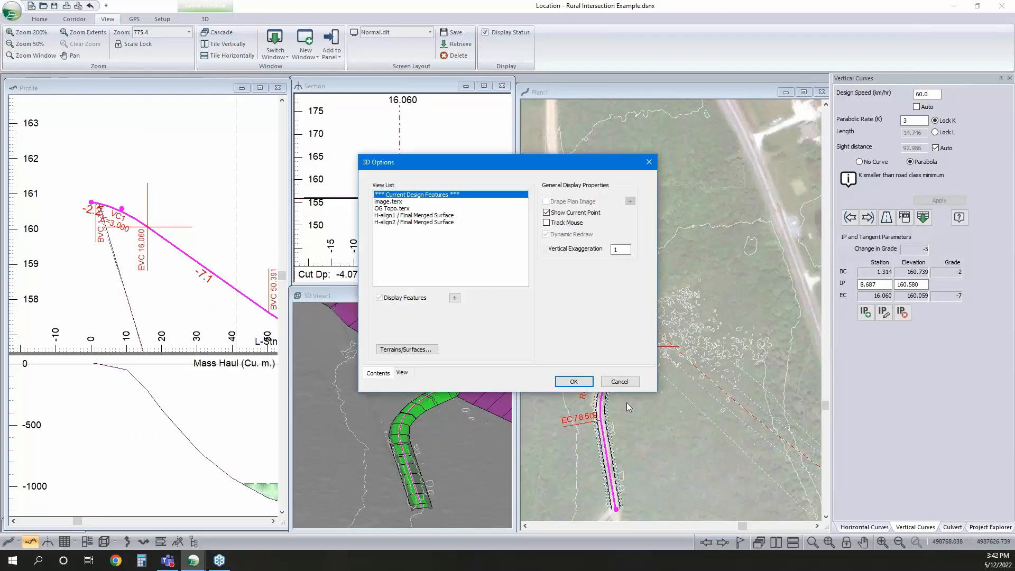
left_click(624, 381)
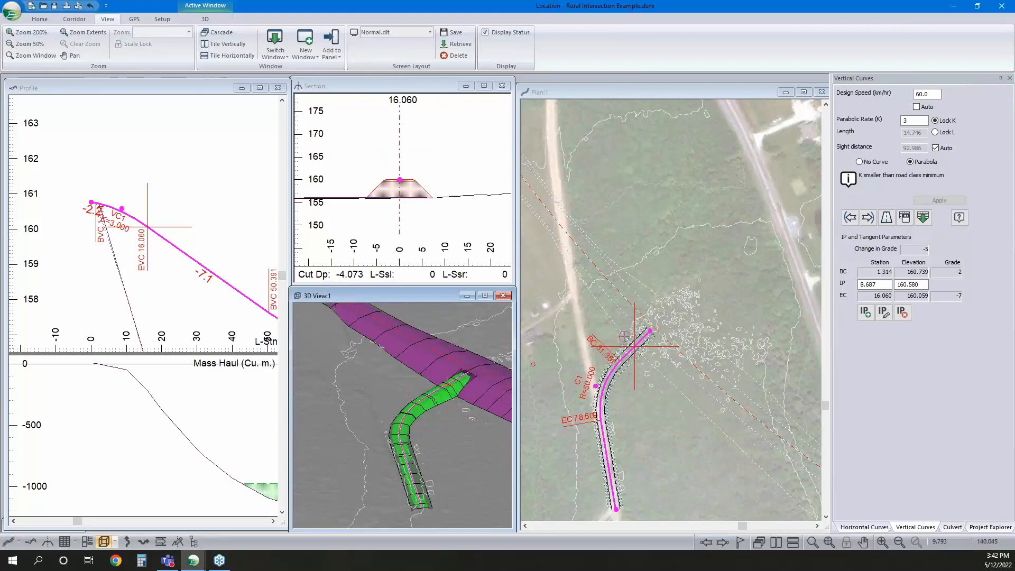
scroll(634, 341, "up", 5)
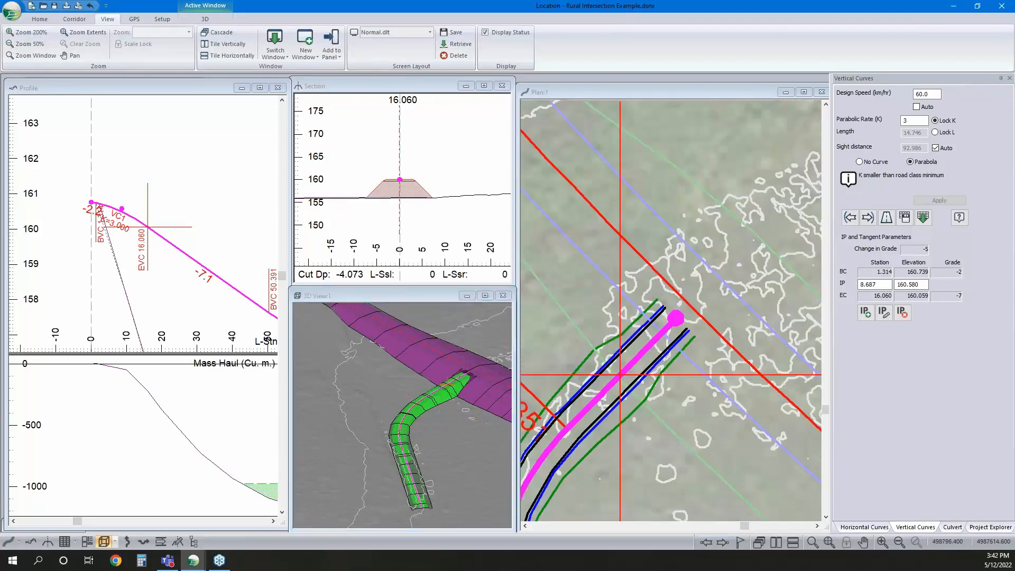
right_click(675, 291)
left_click(698, 297)
middle_click_drag(663, 354, 681, 341)
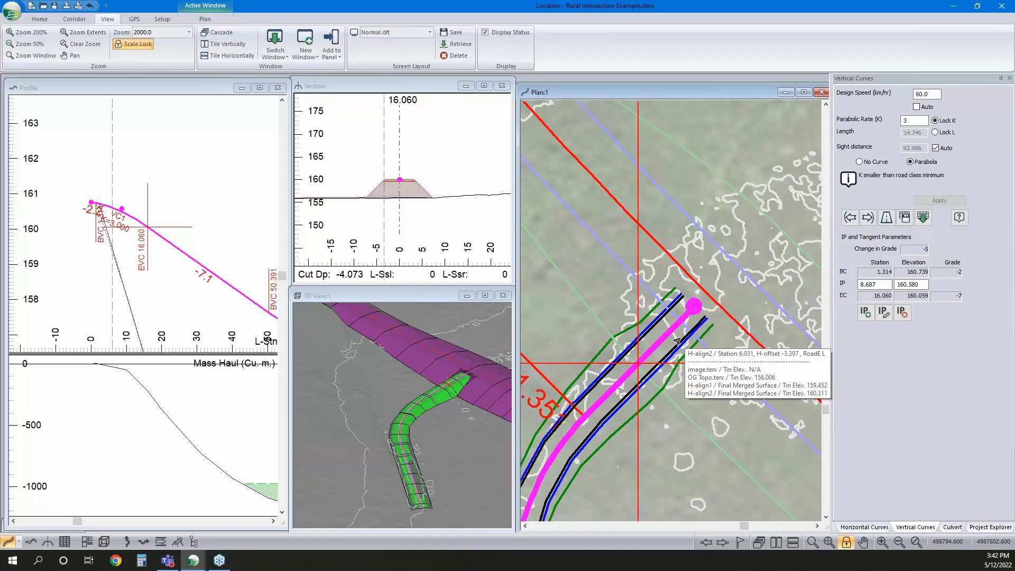
scroll(713, 322, "down", 3)
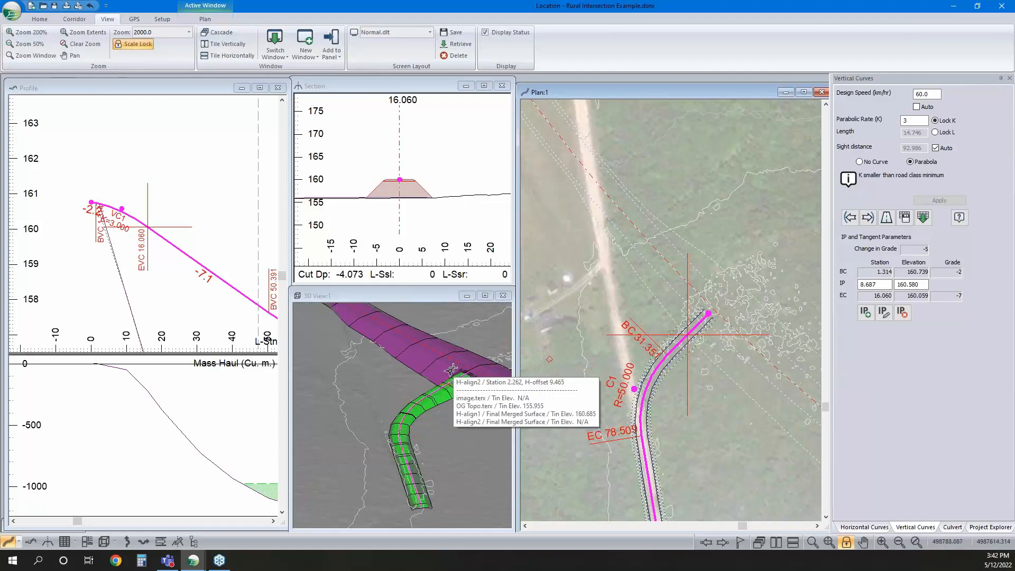
Add a new horizontal alignment H-align3 starting from the single coordinate point 498776.400, 4987610.800 with an empty standard template
left_click(991, 527)
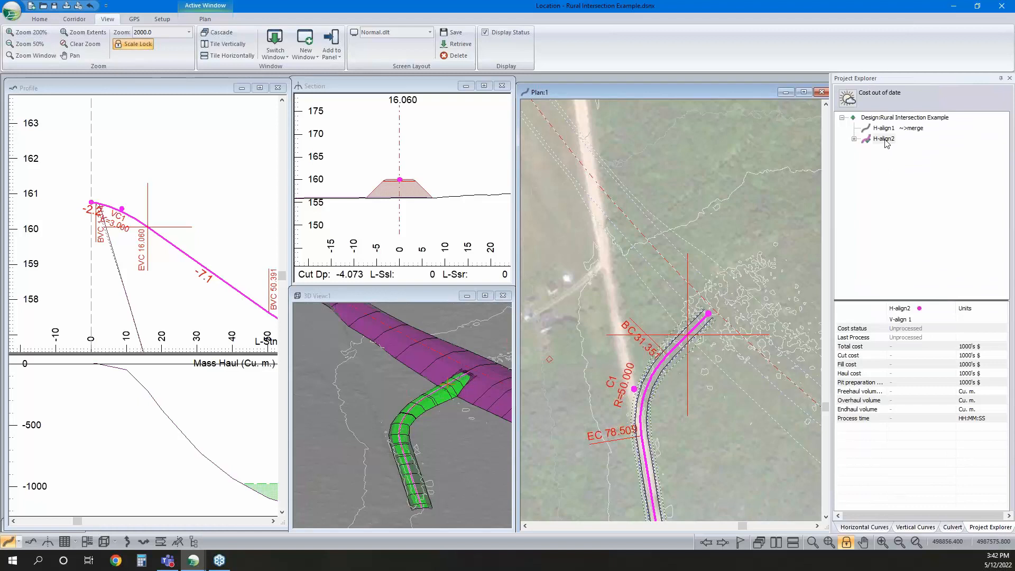
right_click(886, 143)
mouse_move(930, 147)
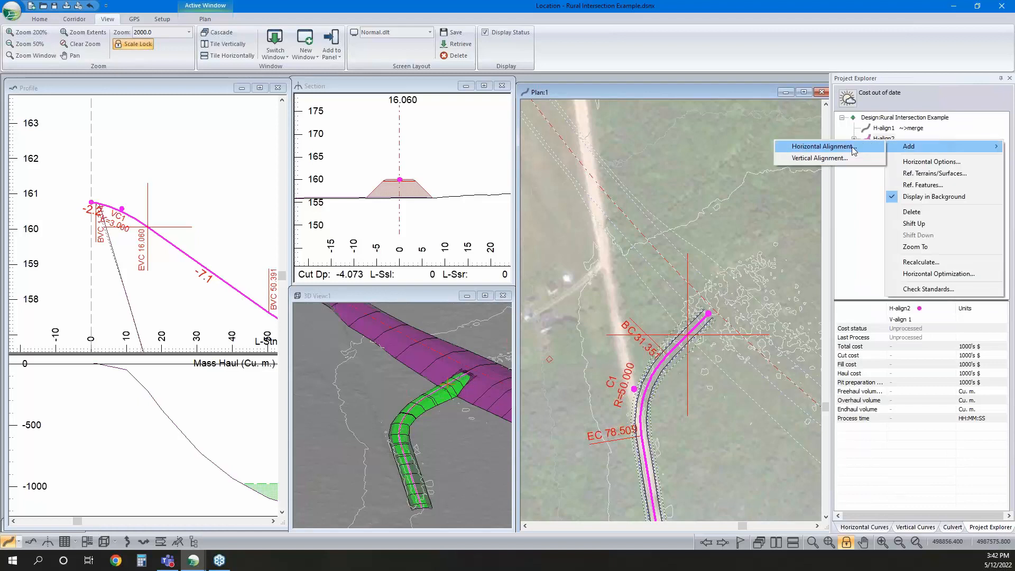
left_click(853, 148)
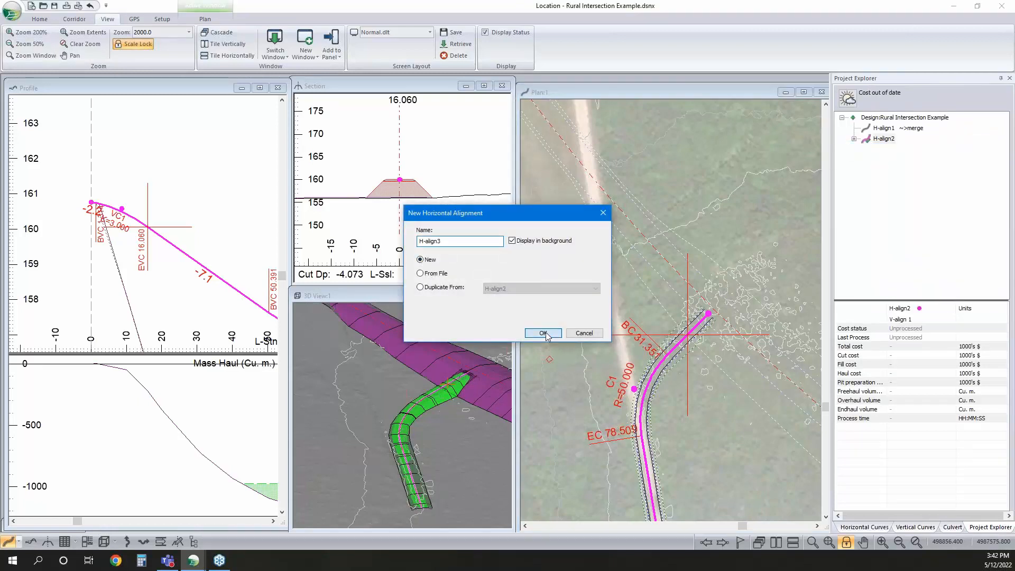
left_click(544, 334)
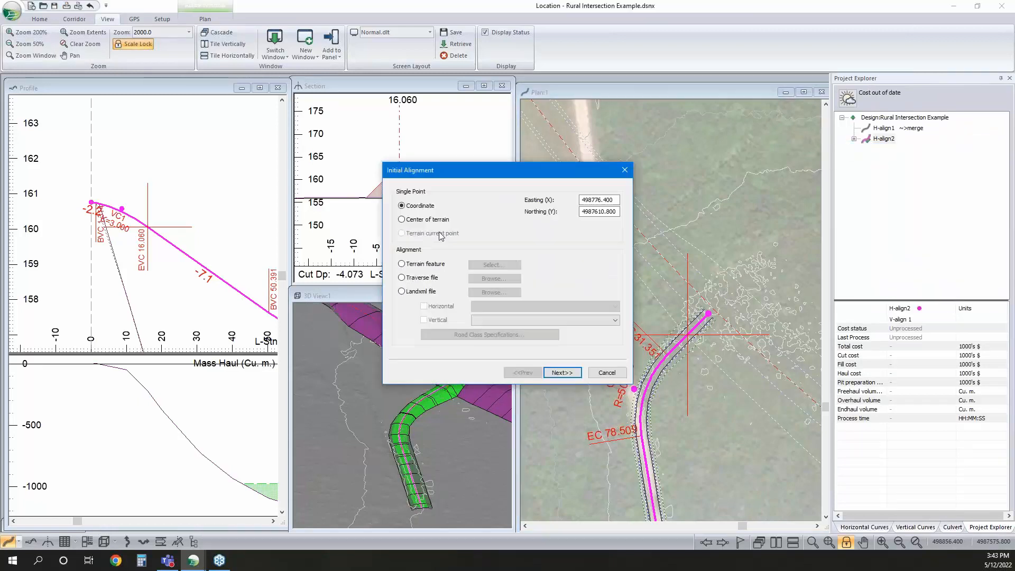
left_click(558, 373)
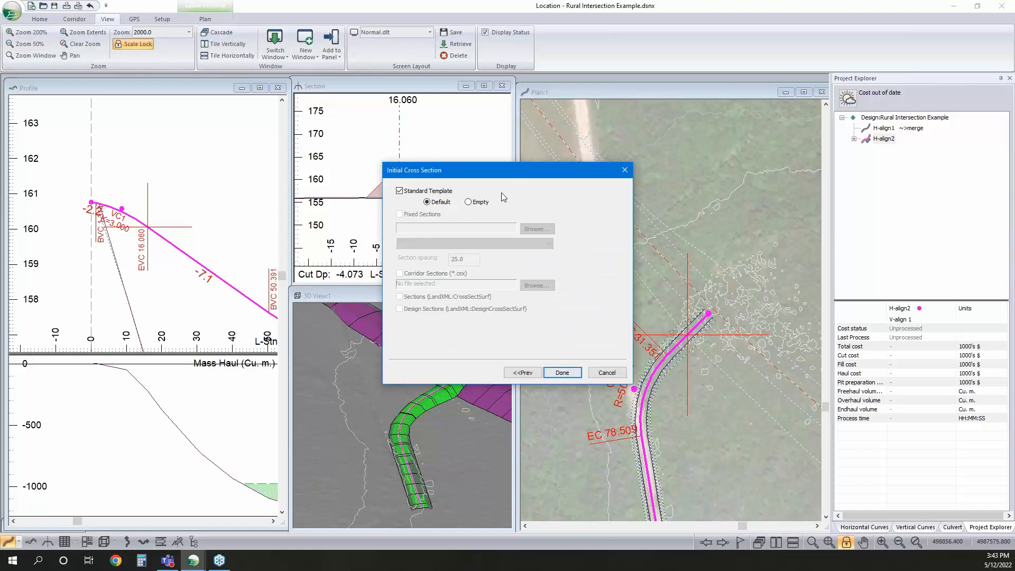
left_click(562, 372)
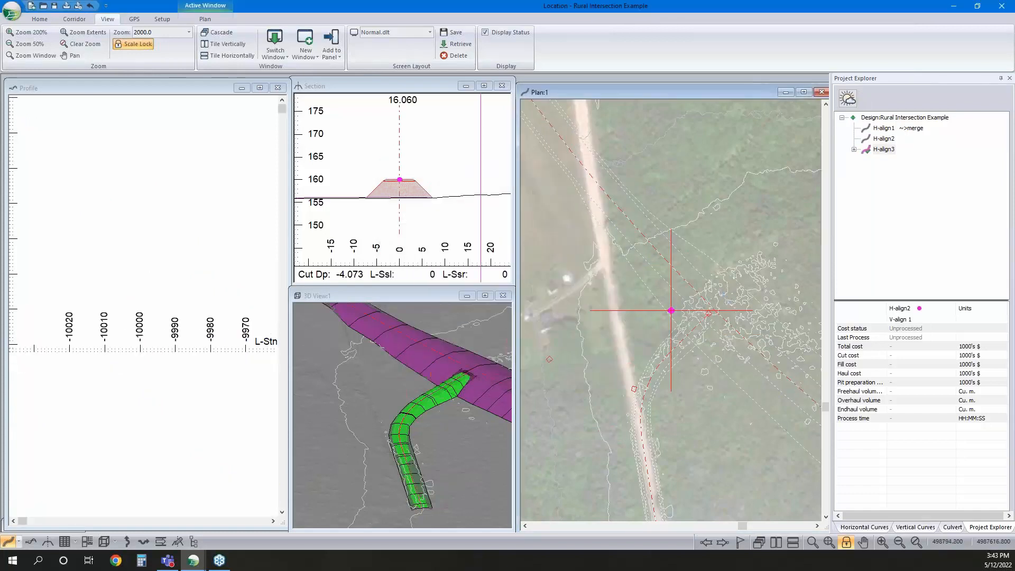
Draw H-align3 about 42 m long in plan, from the edge of H-align2 through a corner at the junction and along H-align1's edge
scroll(689, 324, "up", 8)
scroll(615, 267, "down", 1)
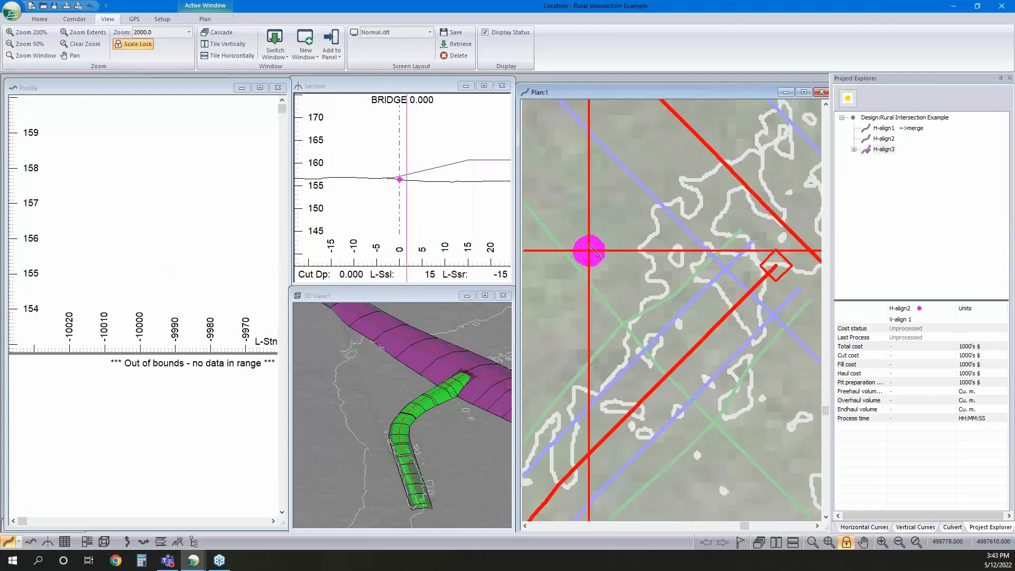
left_click(647, 331)
left_click_drag(647, 333, 640, 364)
scroll(640, 364, "down", 7)
scroll(647, 309, "up", 6)
middle_click_drag(772, 287, 718, 330)
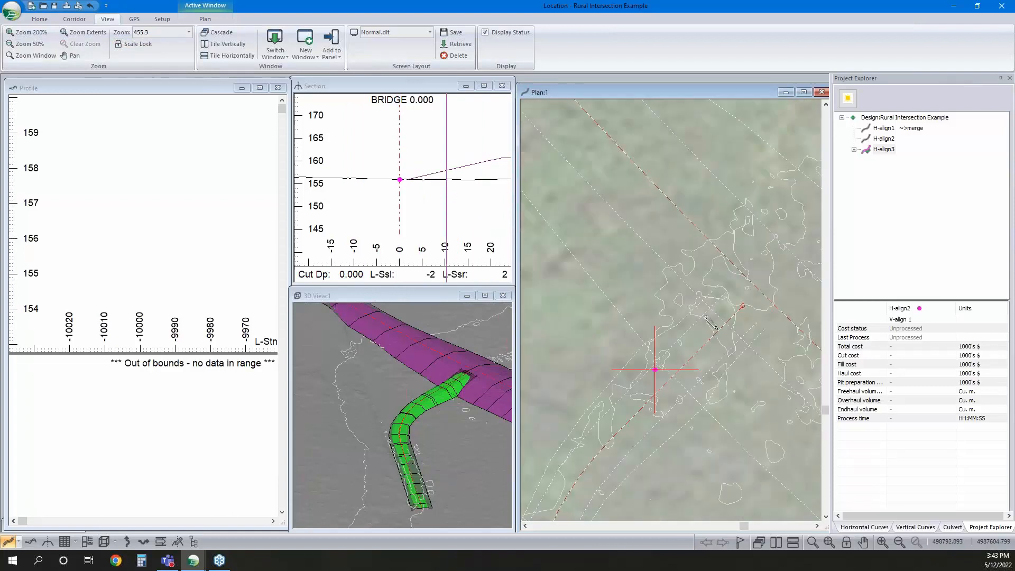
left_click_drag(725, 294, 624, 189)
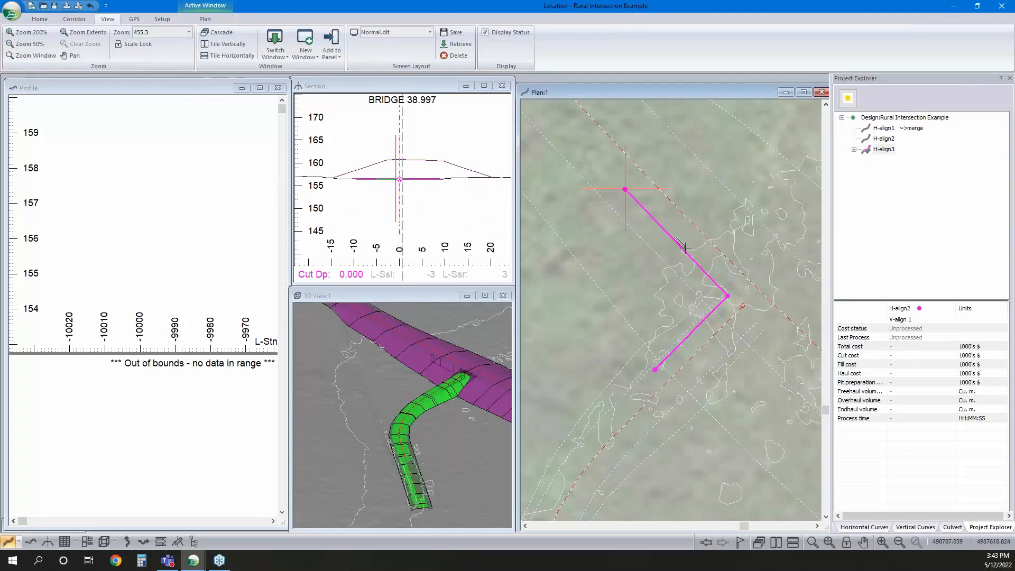
middle_click_drag(780, 307, 732, 274)
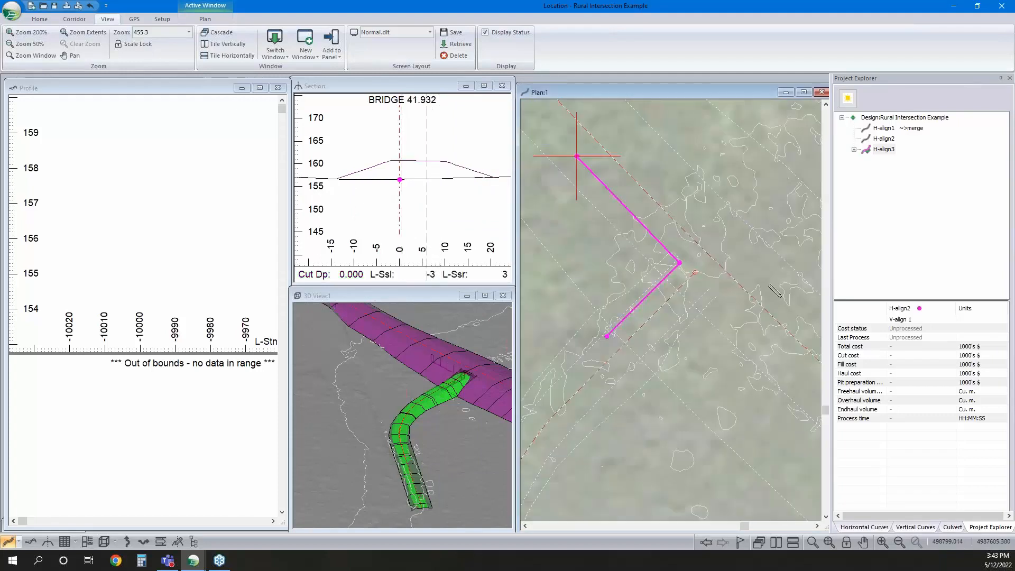
Give H-align3's corner a circular horizontal curve with a radius of 15, without using the minimum radius
left_click(865, 527)
left_click(852, 318)
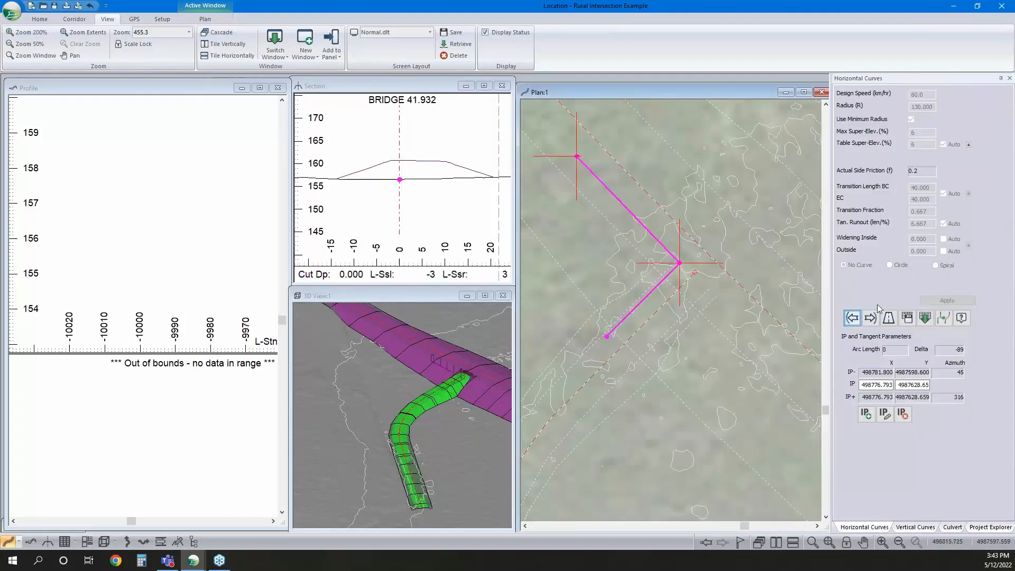
left_click(910, 120)
double_click(934, 107)
type("15")
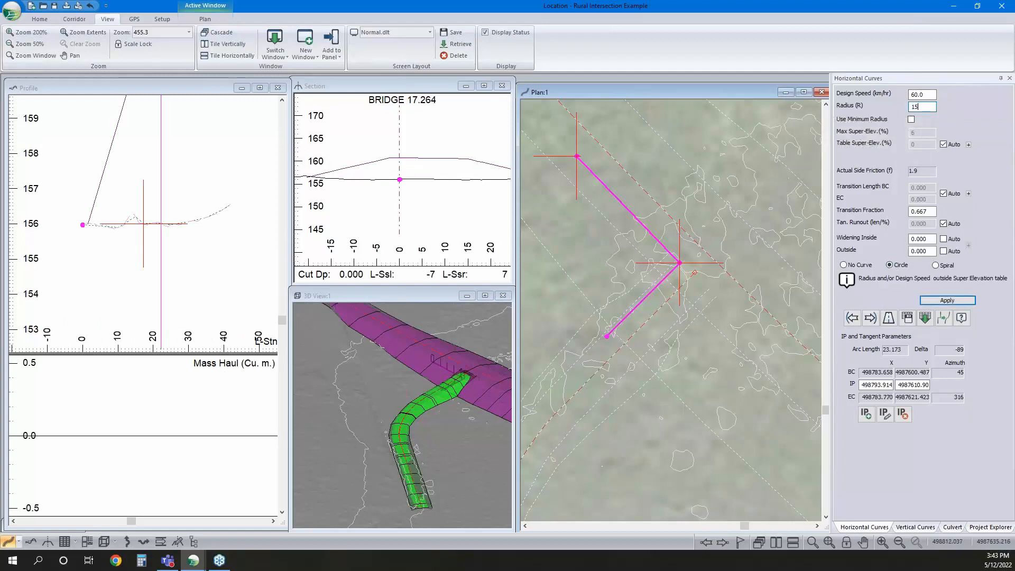
key("Return")
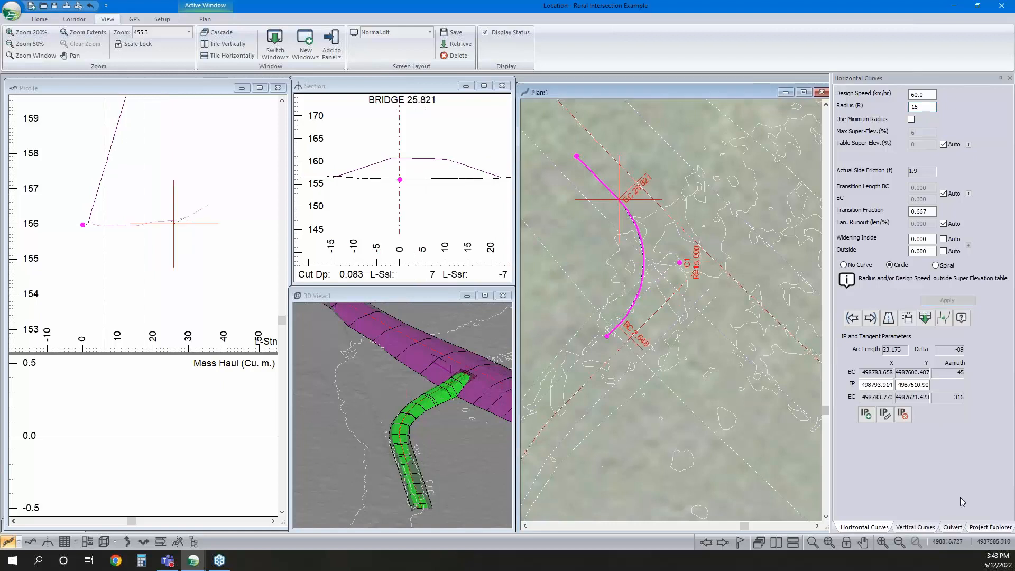
left_click(992, 527)
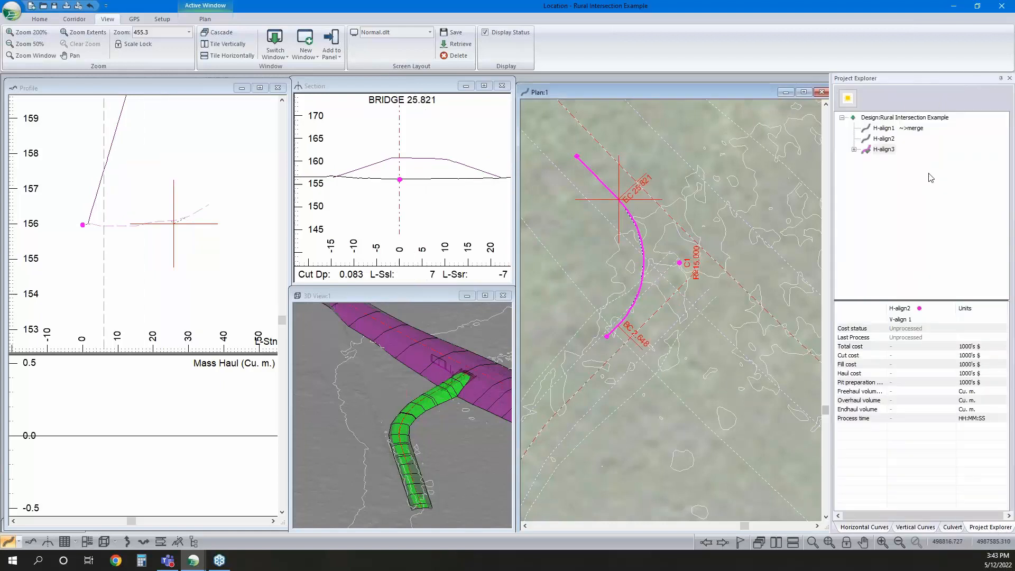
Add a new horizontal alignment H-align4, displayed in the background
right_click(891, 150)
mouse_move(918, 160)
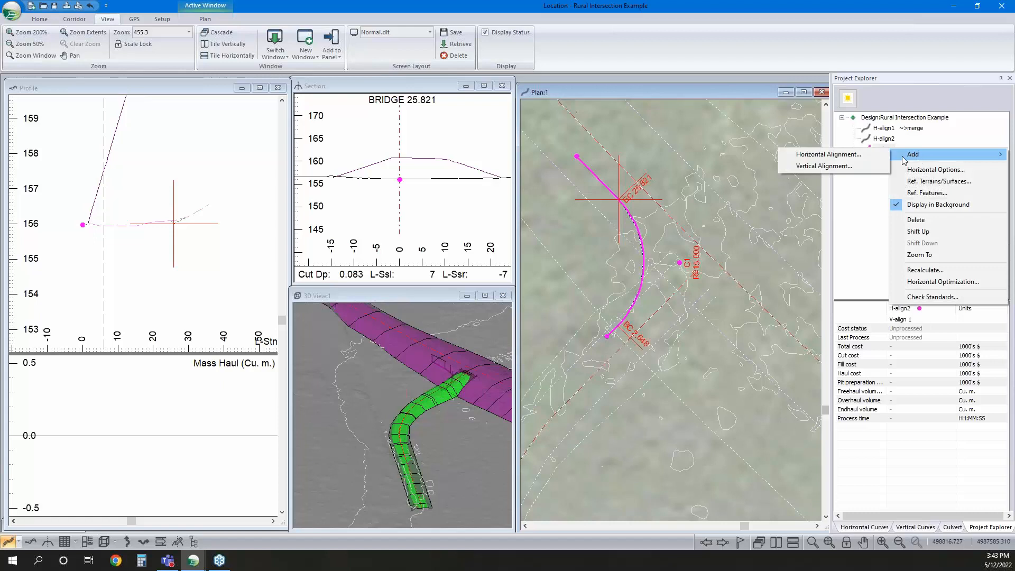
left_click(844, 154)
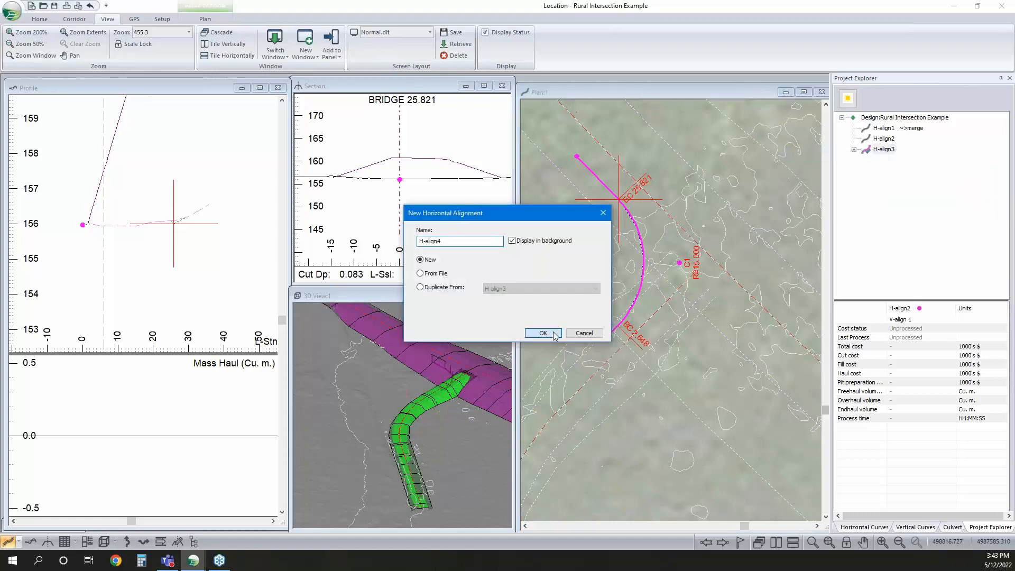
left_click(553, 333)
left_click(561, 373)
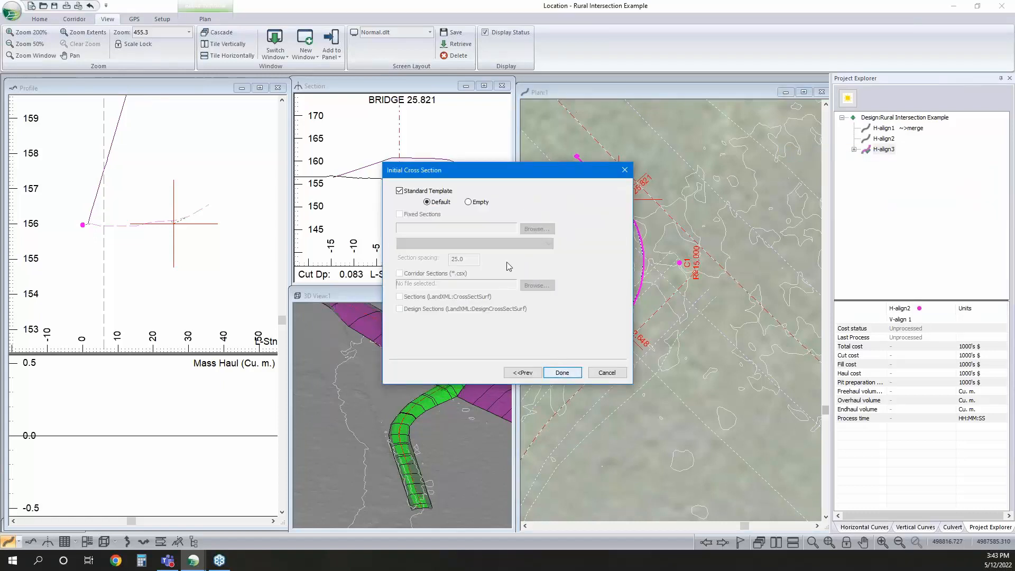
left_click(561, 373)
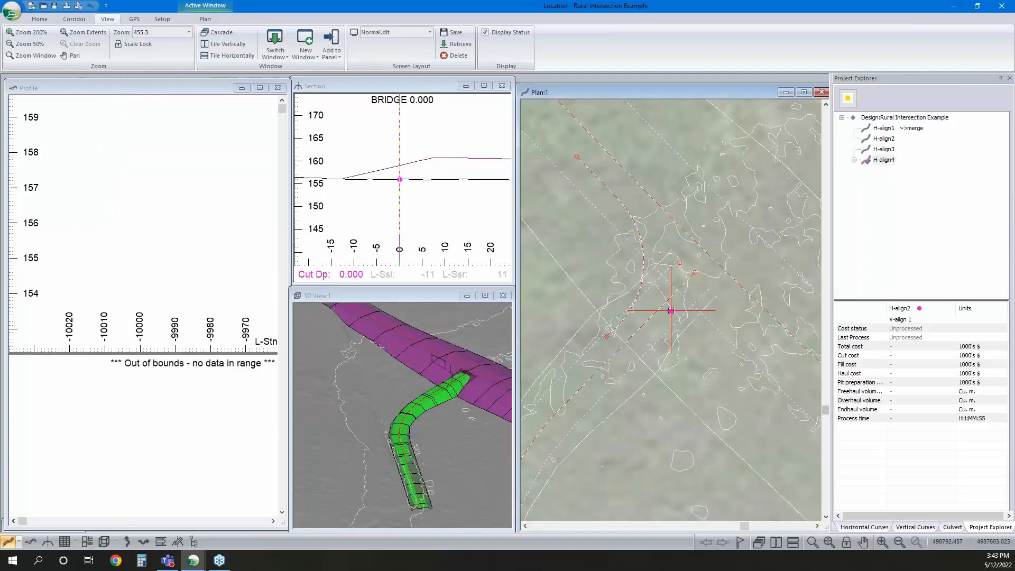
Draw H-align4 about 35 m long in plan, from H-align2's other edge through a corner at the junction and along H-align1's edge
left_click(633, 359)
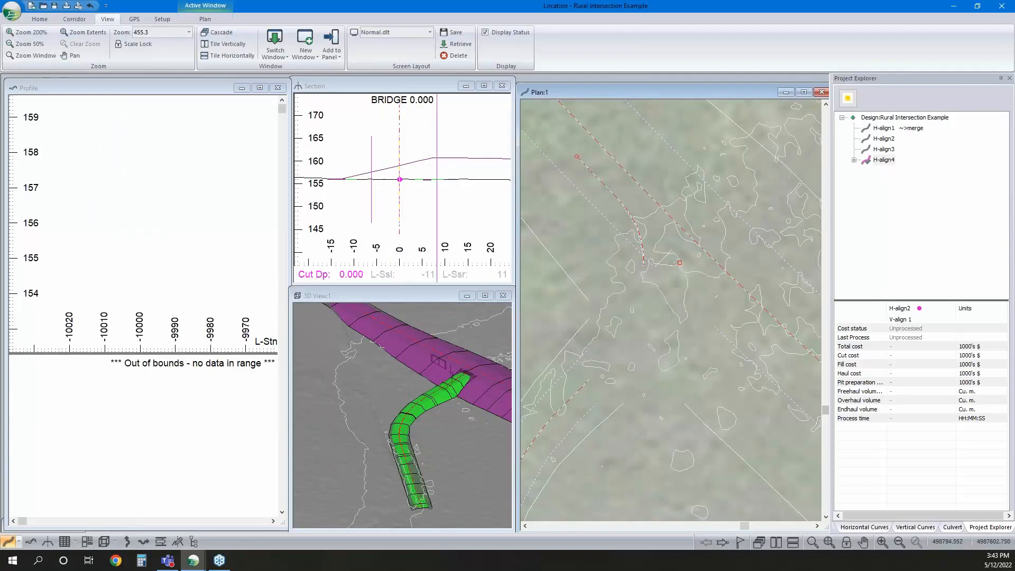
left_click(704, 286)
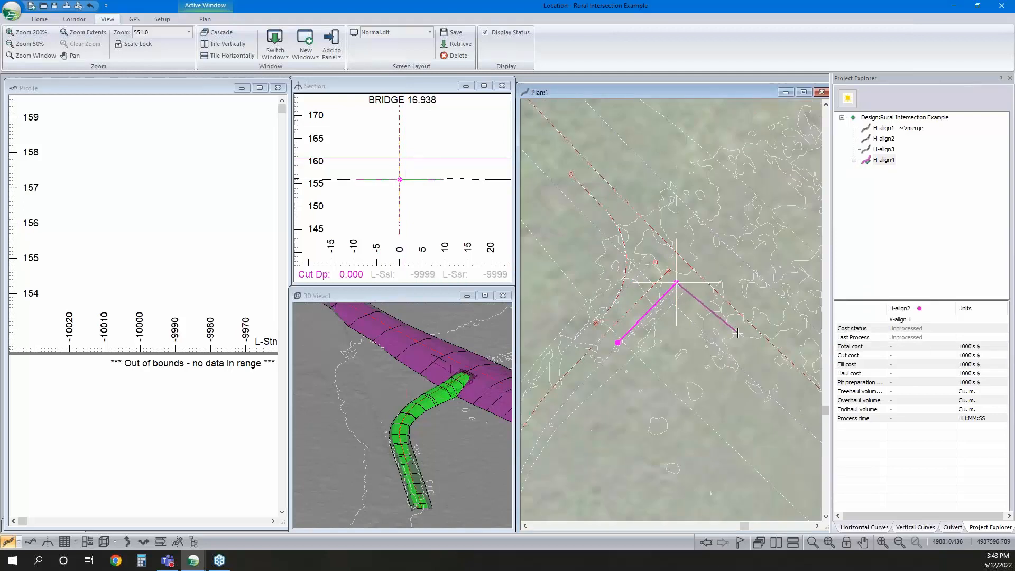
left_click(747, 337)
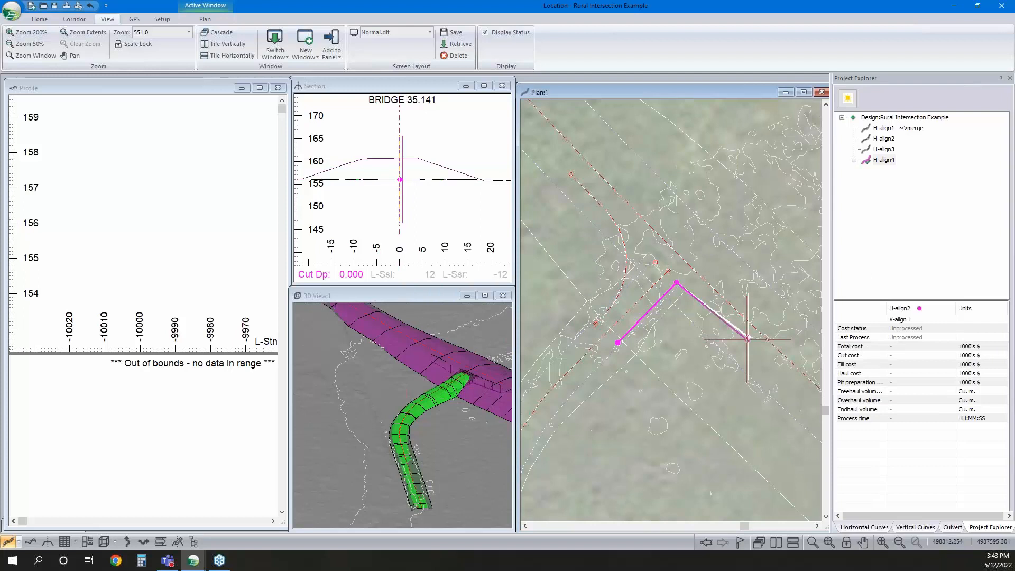
Give H-align4's corner a circular horizontal curve with a radius of 15, without using the minimum radius
left_click(880, 527)
left_click(853, 318)
left_click(891, 265)
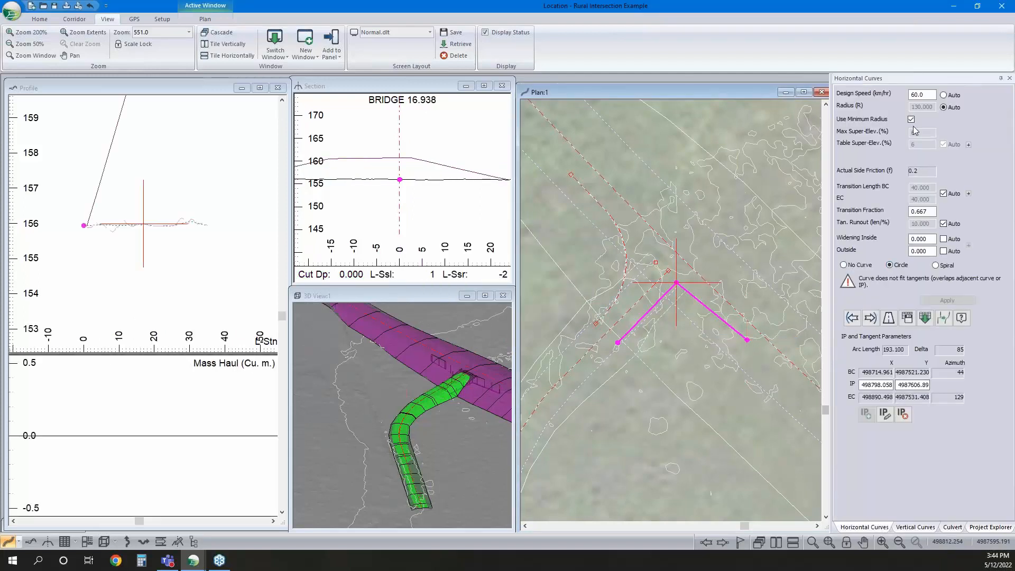
left_click(911, 120)
type("15")
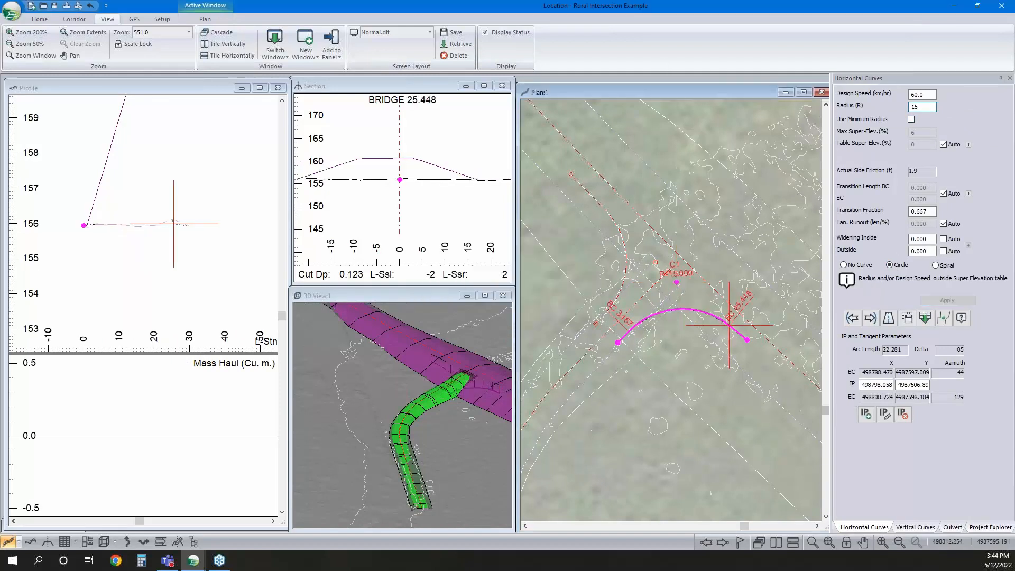
right_click(697, 249)
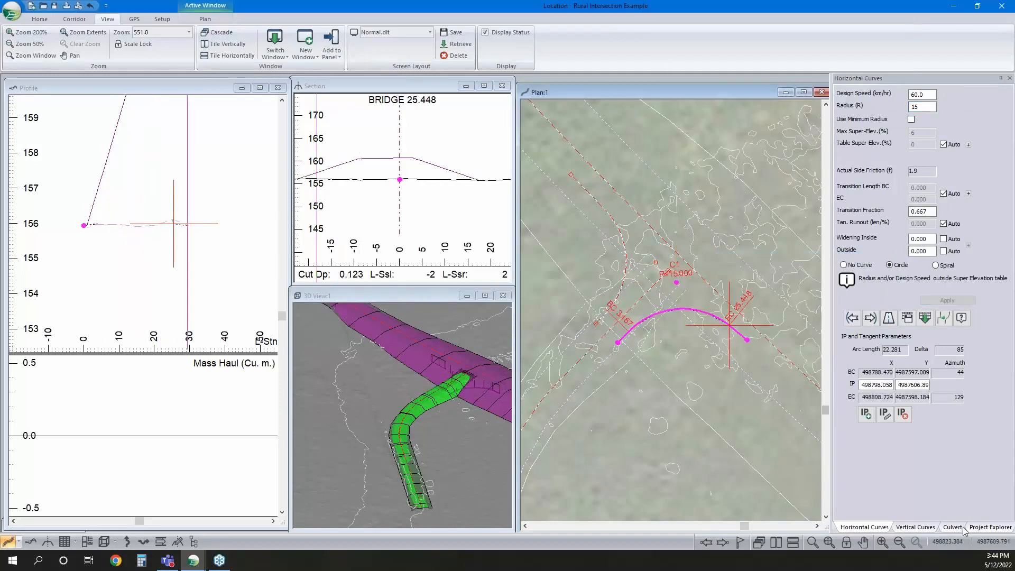
Move H-align2 below H-align3 and H-align4 to the end of the alignment order
left_click(990, 527)
right_click(884, 138)
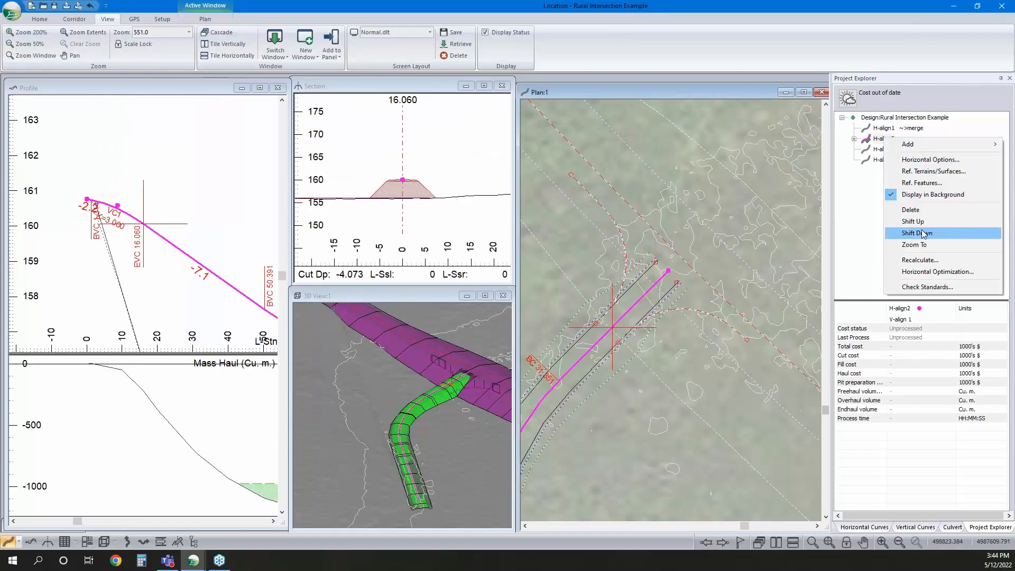
left_click(922, 233)
right_click(881, 153)
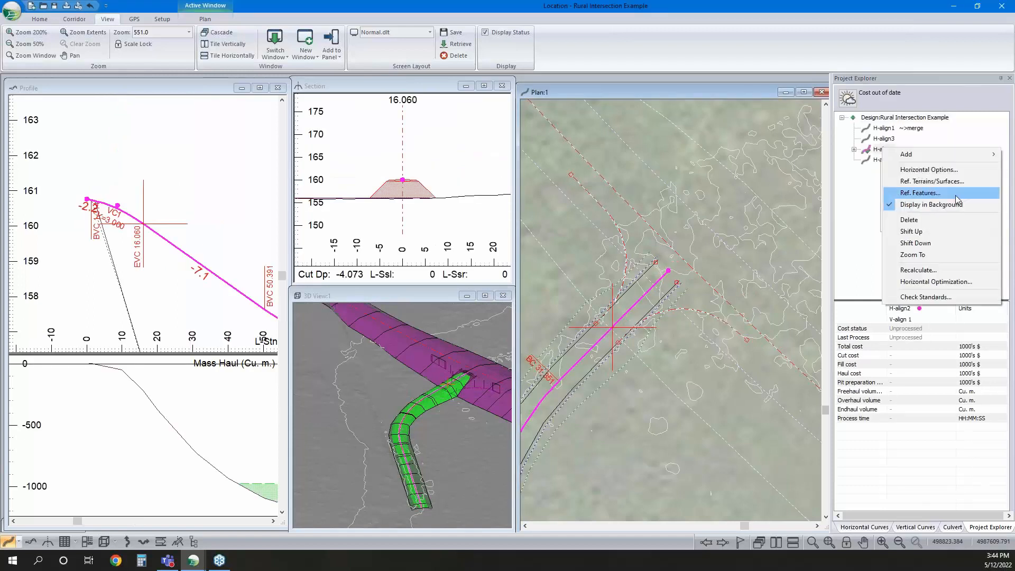
left_click(941, 231)
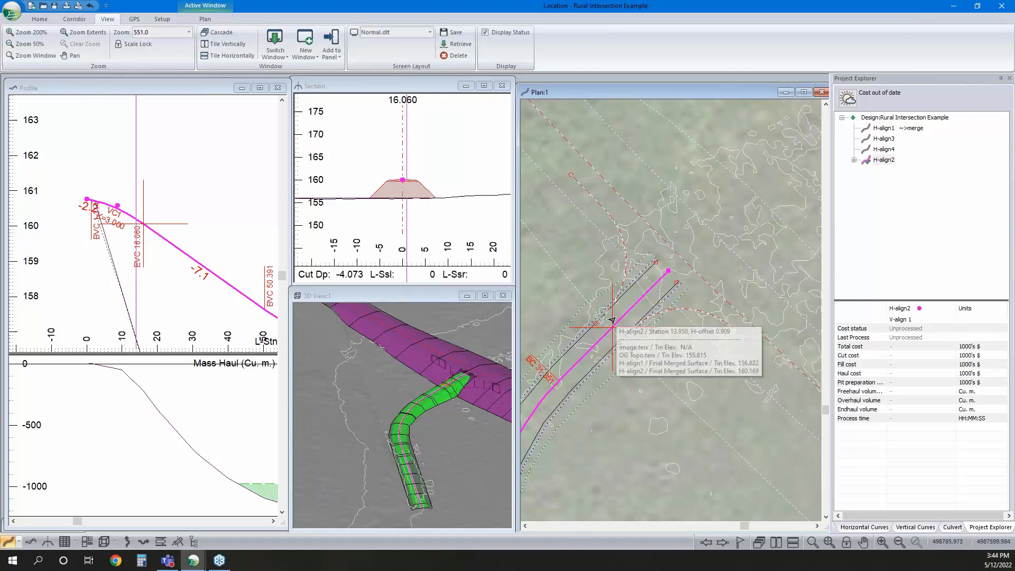
From the Resource I-left component of the DF - Resource Low Volume template, define Reference Feature 1 as H-align3's CL
mouse_move(611, 316)
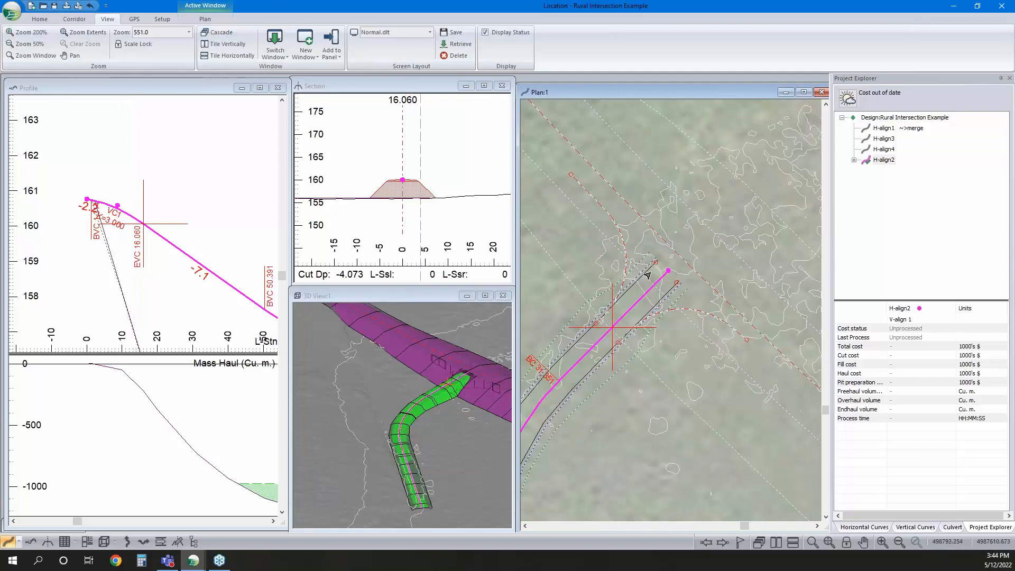
left_click(75, 19)
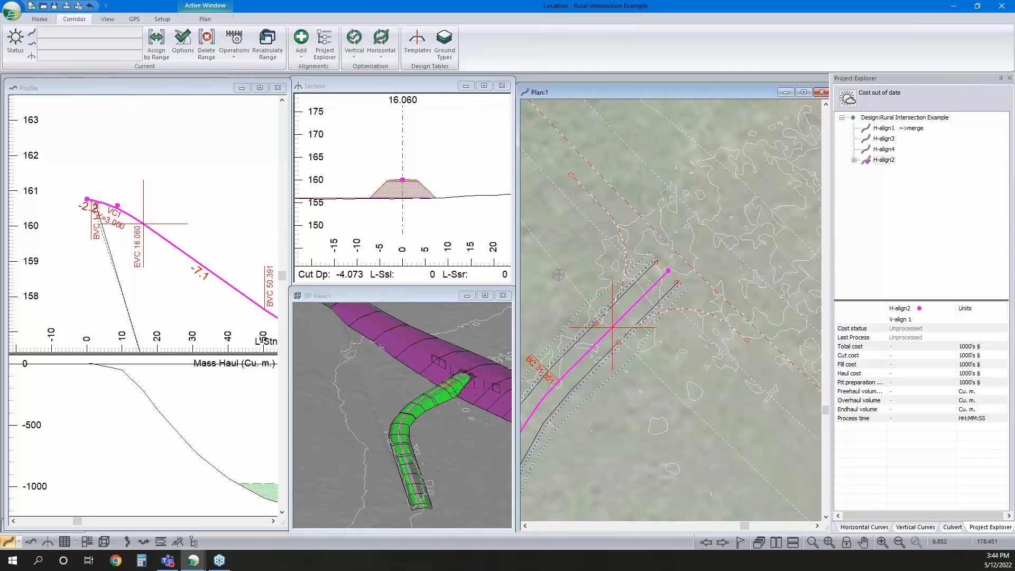
left_click(418, 44)
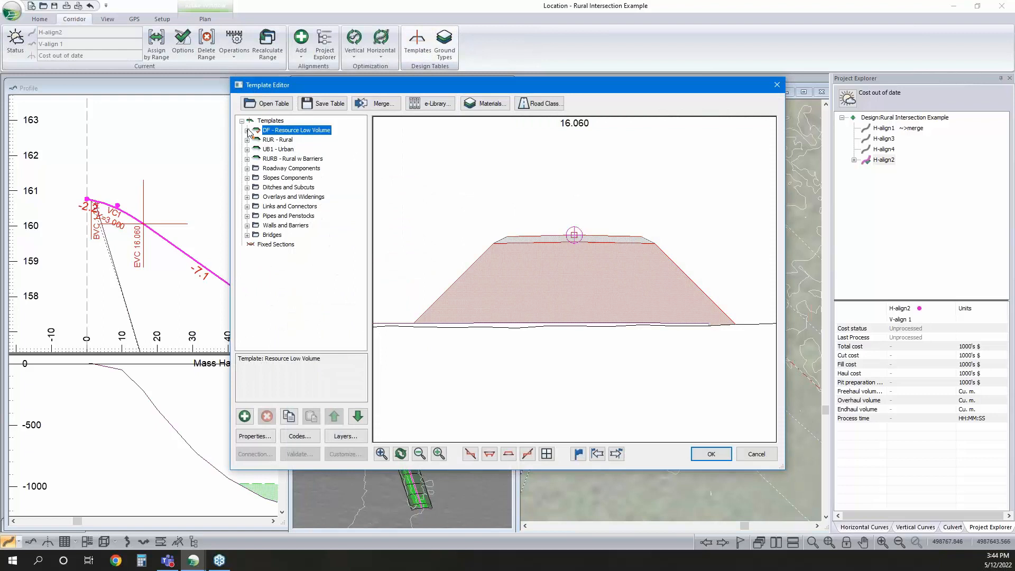
left_click(247, 130)
double_click(286, 147)
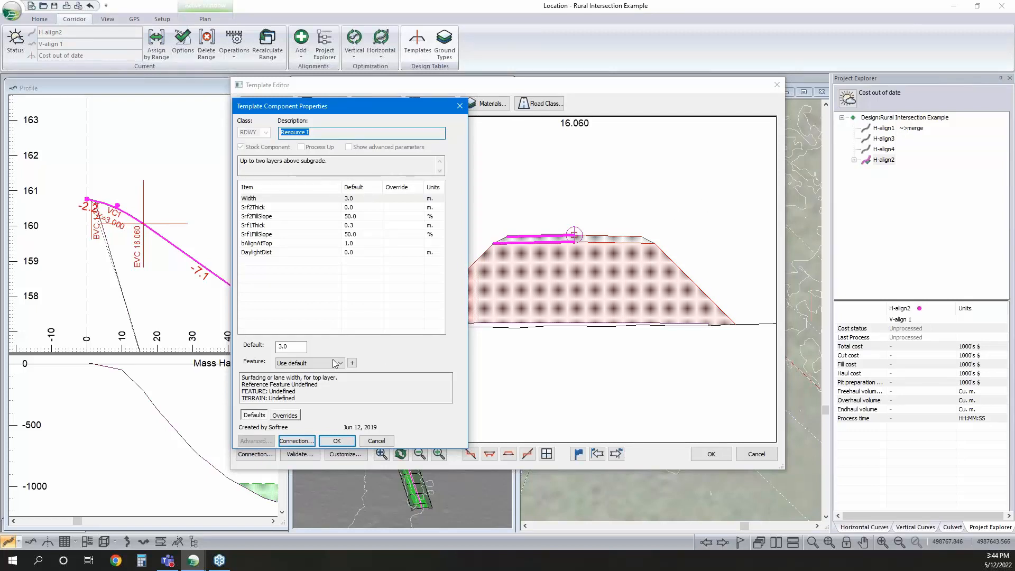
left_click(350, 363)
left_click(248, 250)
left_click(275, 277)
left_click(279, 293)
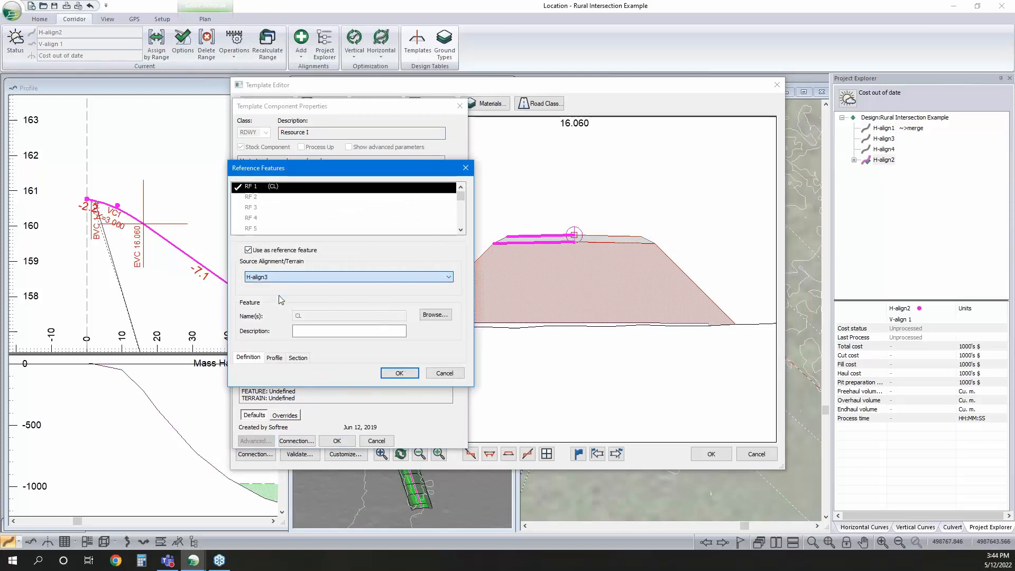
left_click(399, 373)
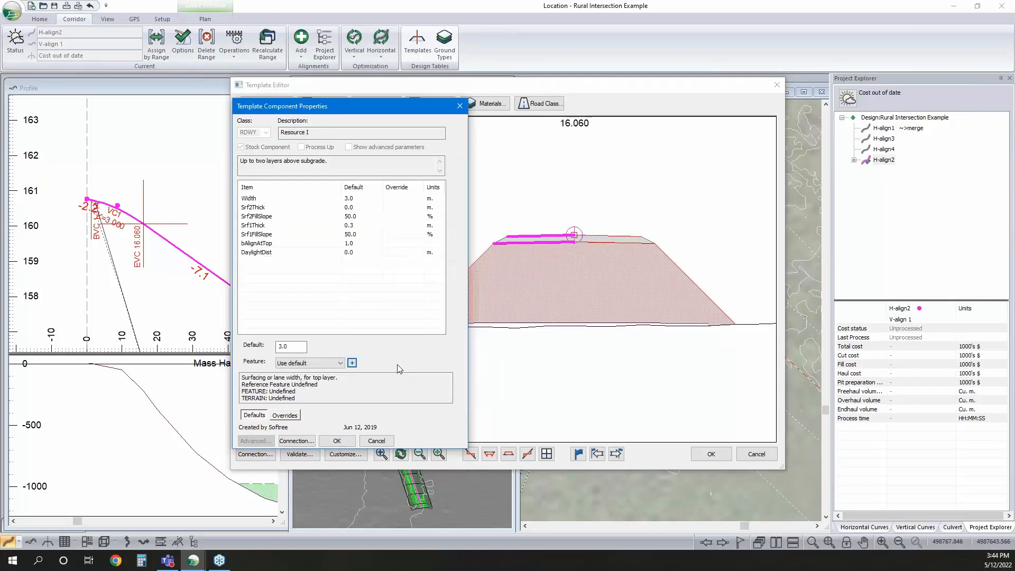
Link the width of Resource I-left to Reference Feature 1
left_click(316, 362)
left_click(315, 376)
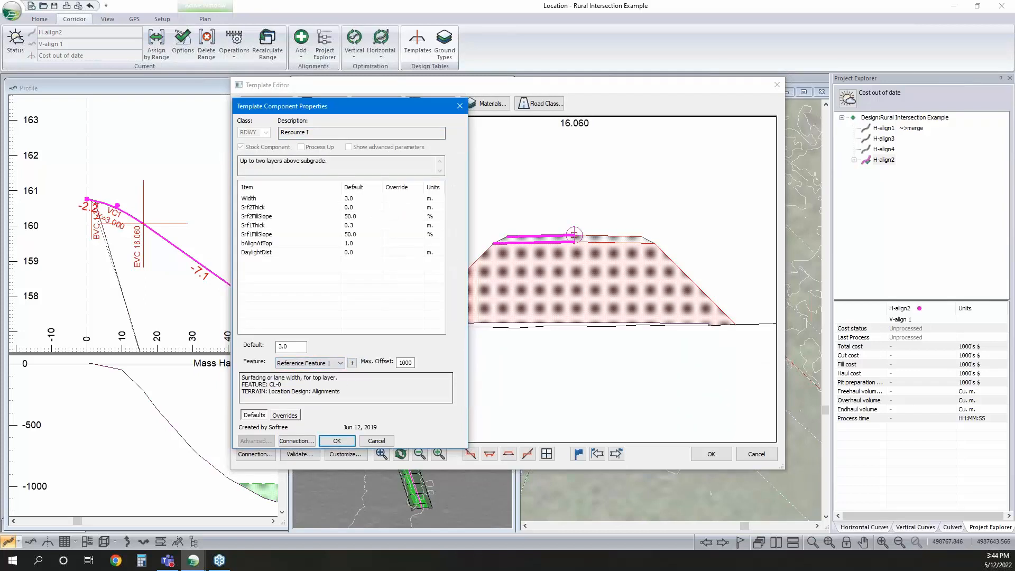
left_click(337, 441)
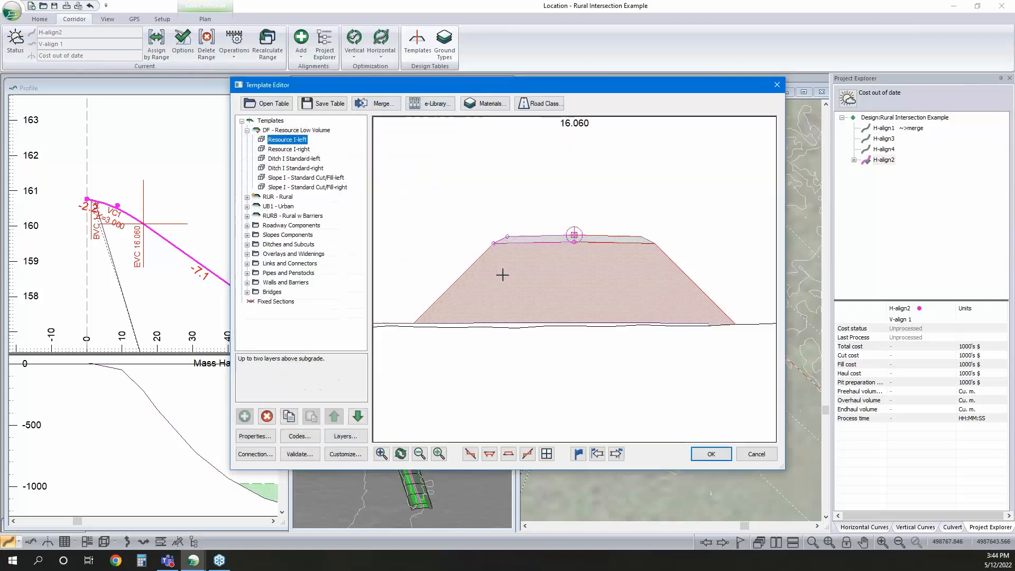
From the Resource I-right component, change Reference Feature 1's source alignment to H-align4 with feature CL
left_click(296, 150)
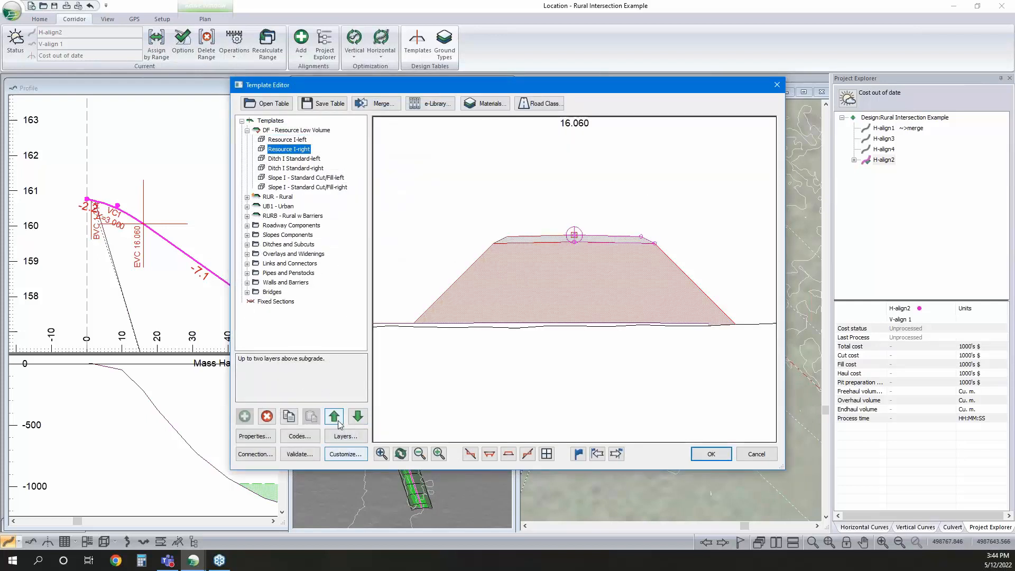
double_click(289, 149)
left_click(352, 363)
left_click(317, 277)
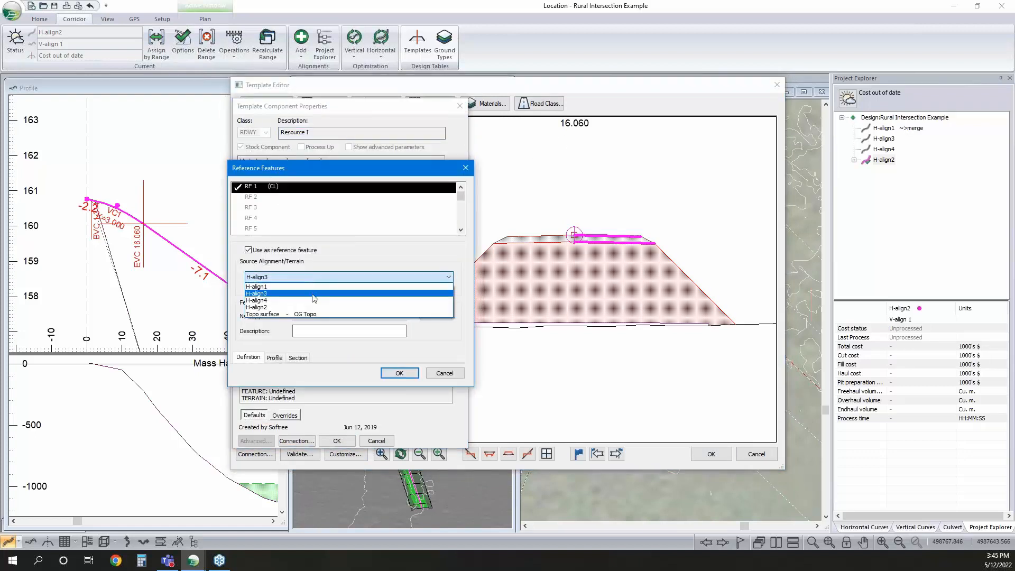
left_click(313, 300)
left_click(424, 314)
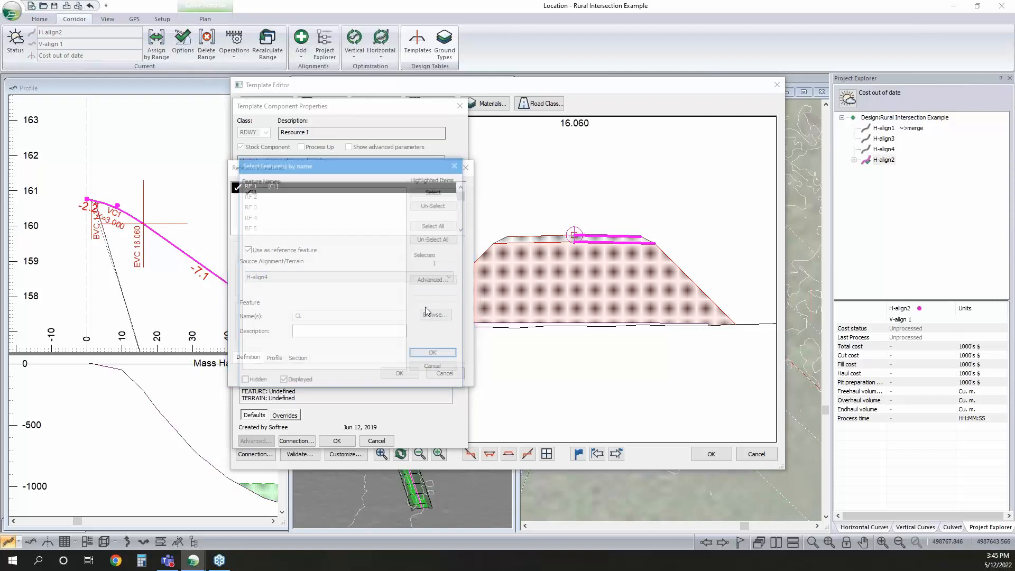
left_click(435, 354)
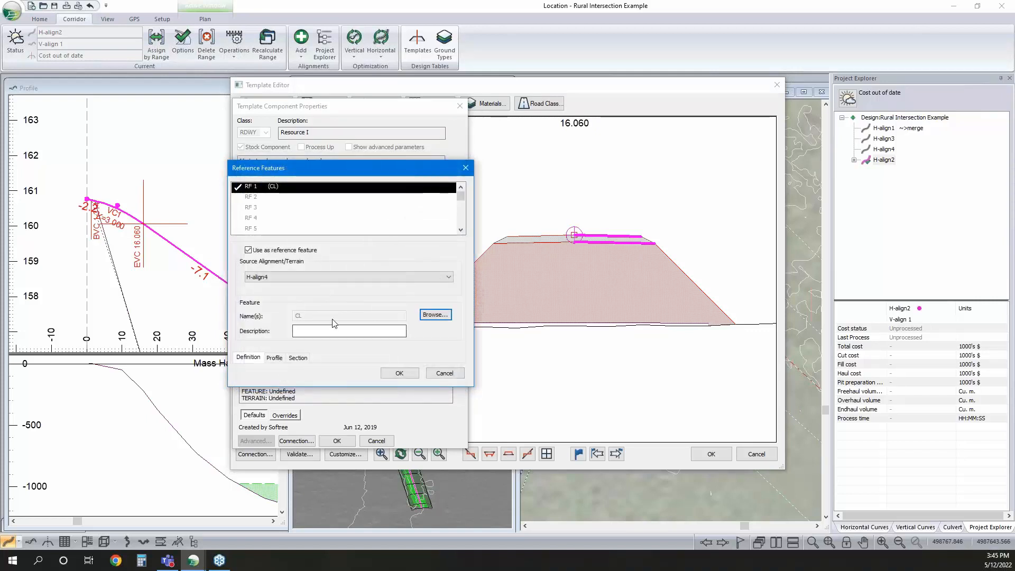
left_click(399, 373)
left_click(344, 363)
left_click(352, 365)
left_click(352, 364)
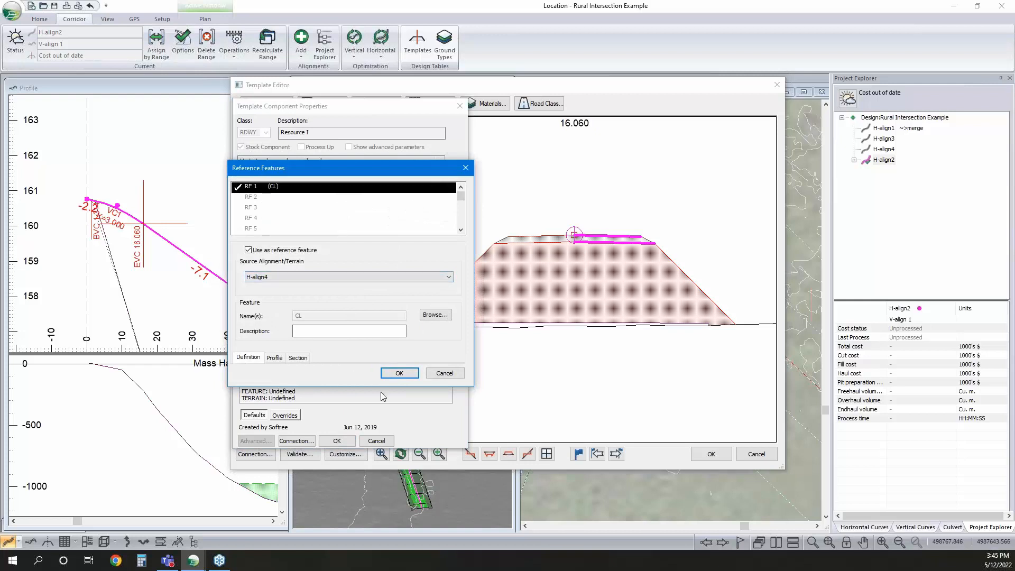
left_click(399, 373)
Link Resource I-right's width to Reference Feature 1 and set that feature's source alignment back to H-align3
left_click(339, 363)
left_click(306, 376)
left_click(342, 364)
left_click(355, 364)
left_click(354, 365)
left_click(352, 364)
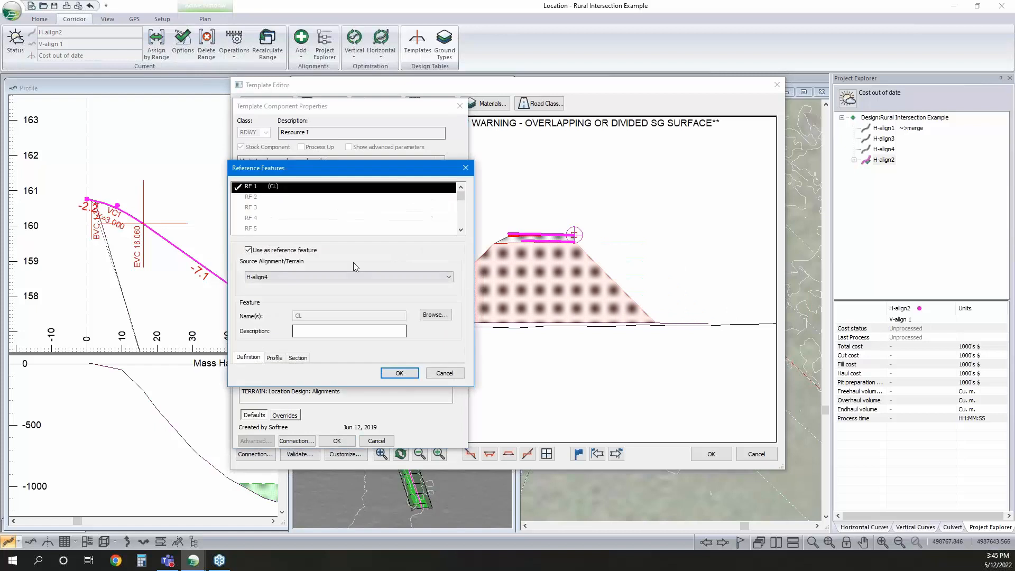
left_click(304, 278)
left_click(297, 291)
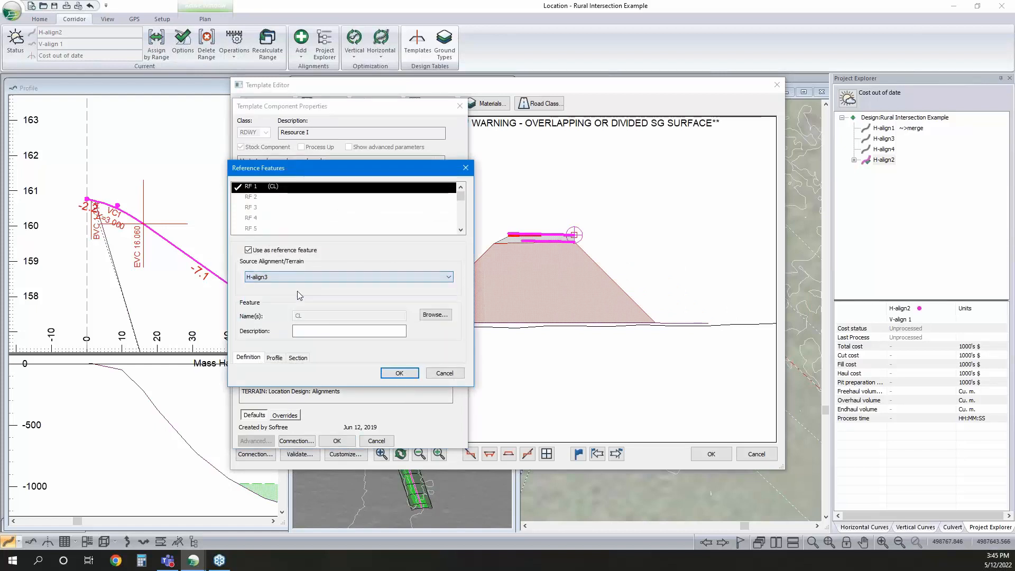
left_click(399, 372)
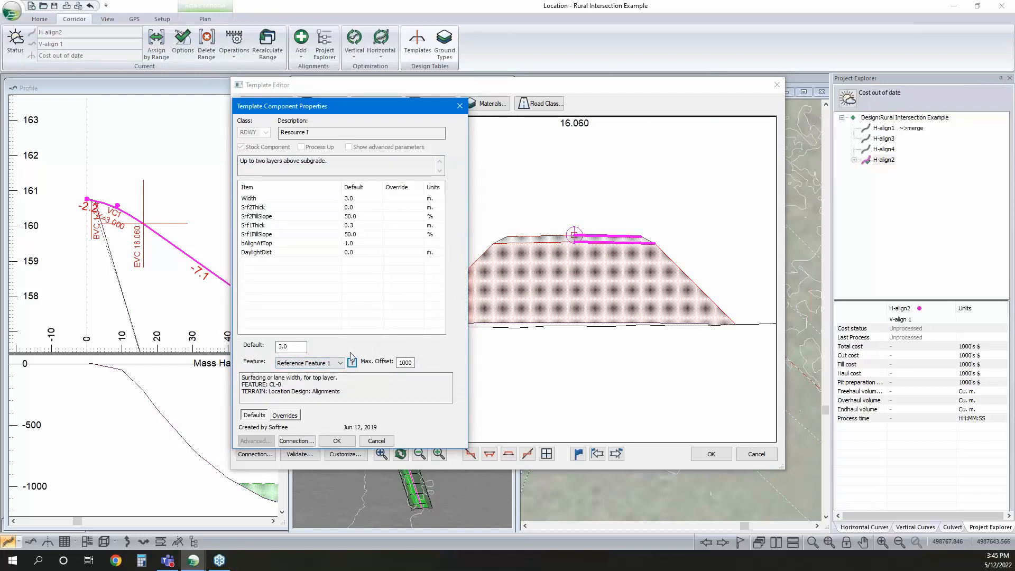
left_click(352, 363)
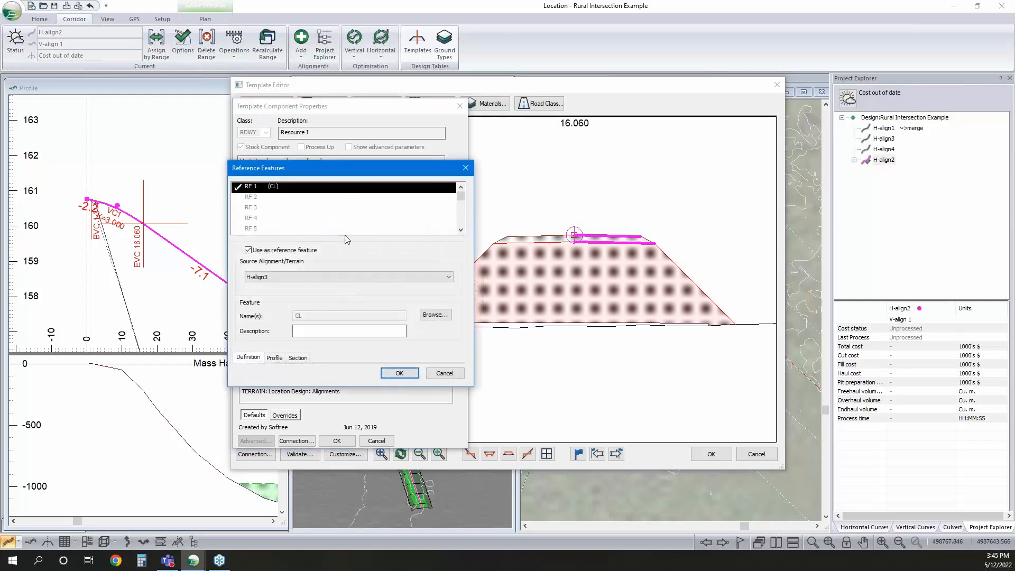
left_click(413, 373)
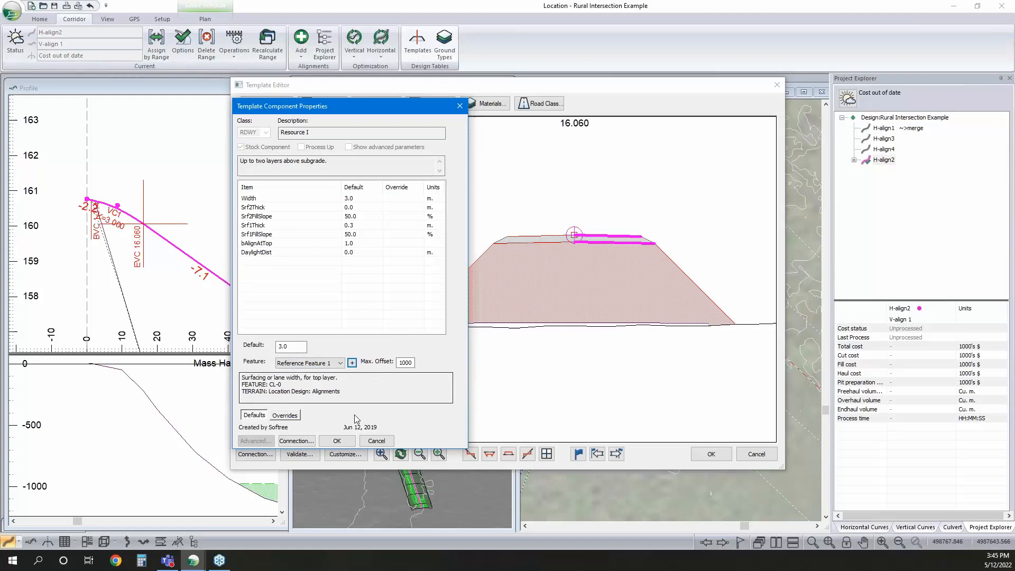
left_click(348, 439)
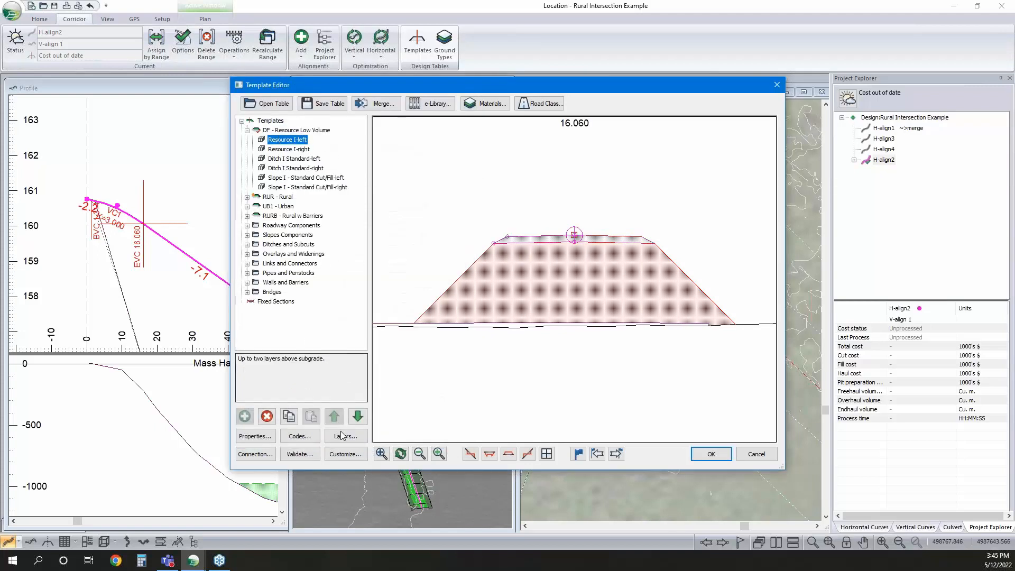
From the Resource I-left component, set Reference Feature 2's source alignment to H-align4
double_click(287, 140)
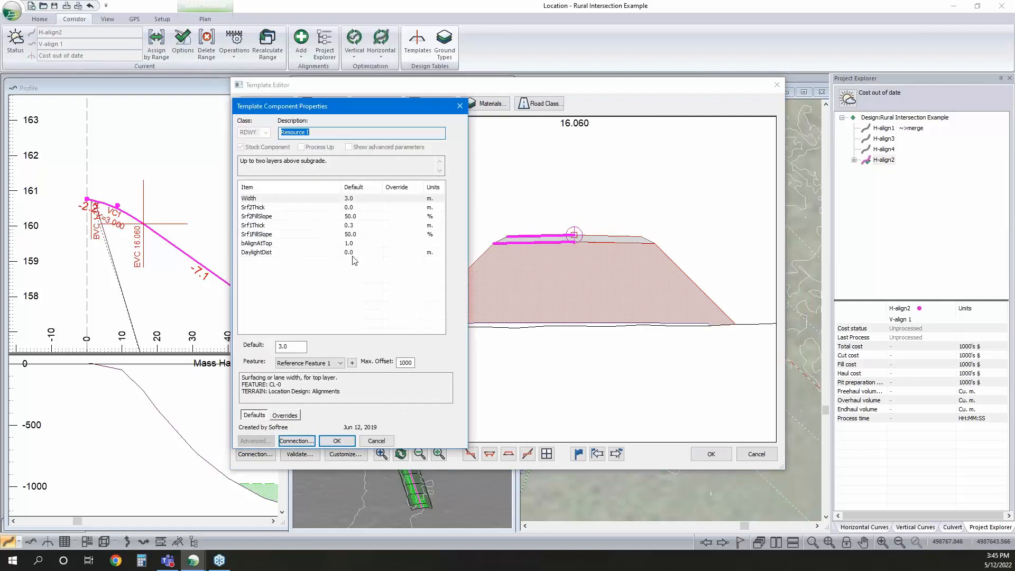
left_click(351, 363)
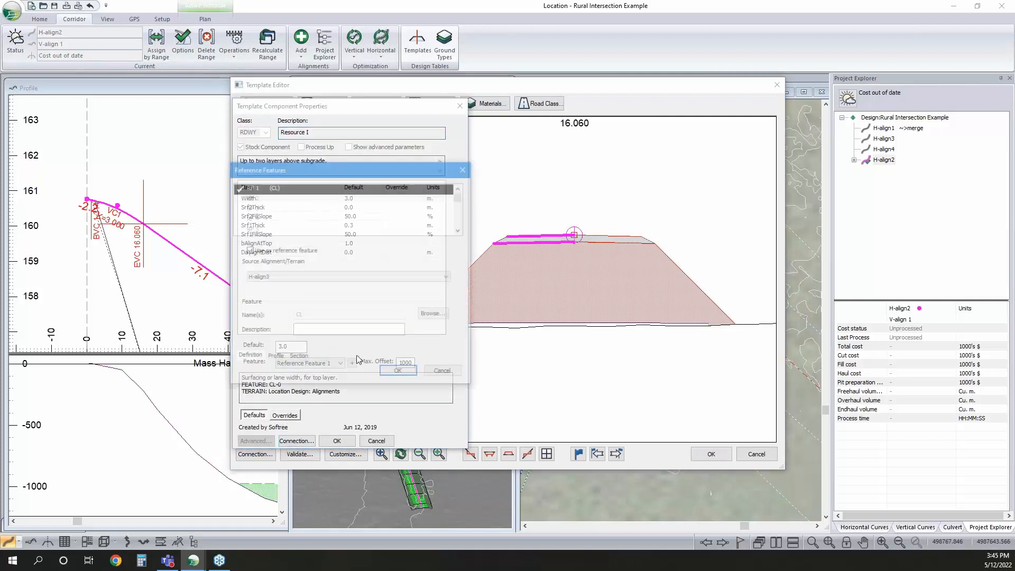
left_click(255, 197)
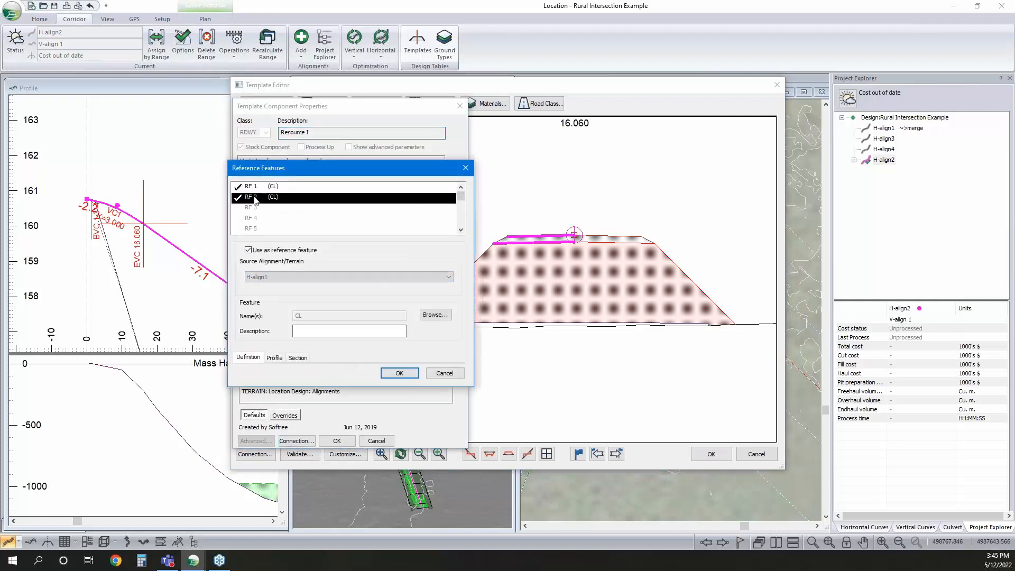
left_click(278, 275)
left_click(266, 301)
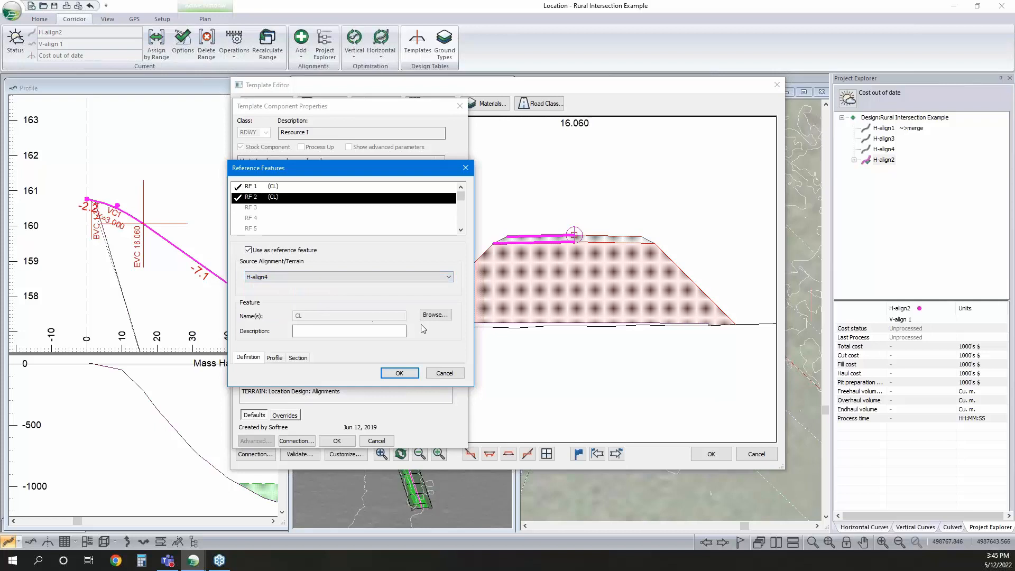
left_click(407, 374)
Link Resource I-left's width to Reference Feature 1, accept the template changes and recalculate H-align2's cross sections and corridor surfaces
left_click(330, 368)
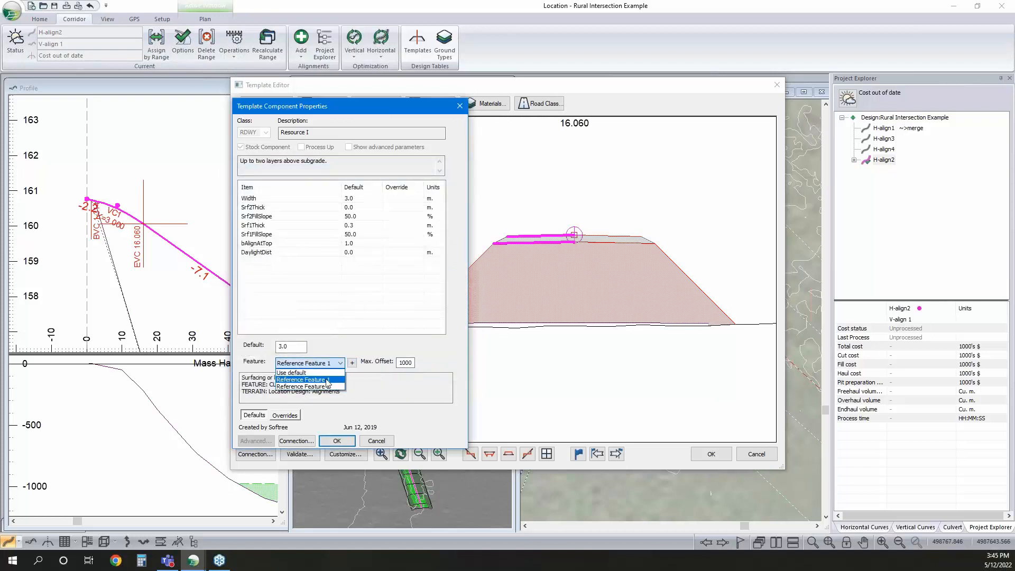
left_click(312, 380)
left_click(344, 440)
left_click(702, 456)
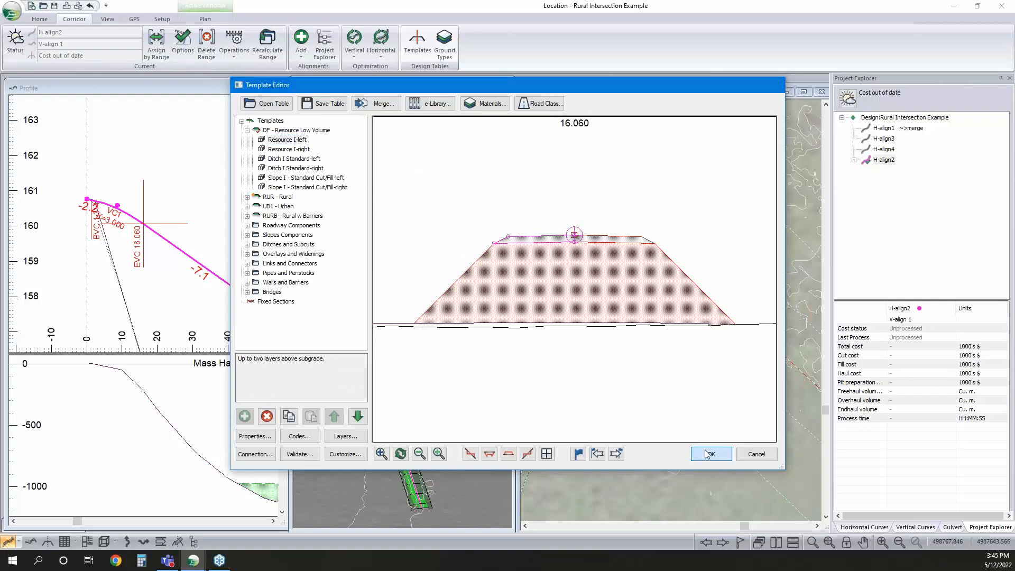
left_click(544, 316)
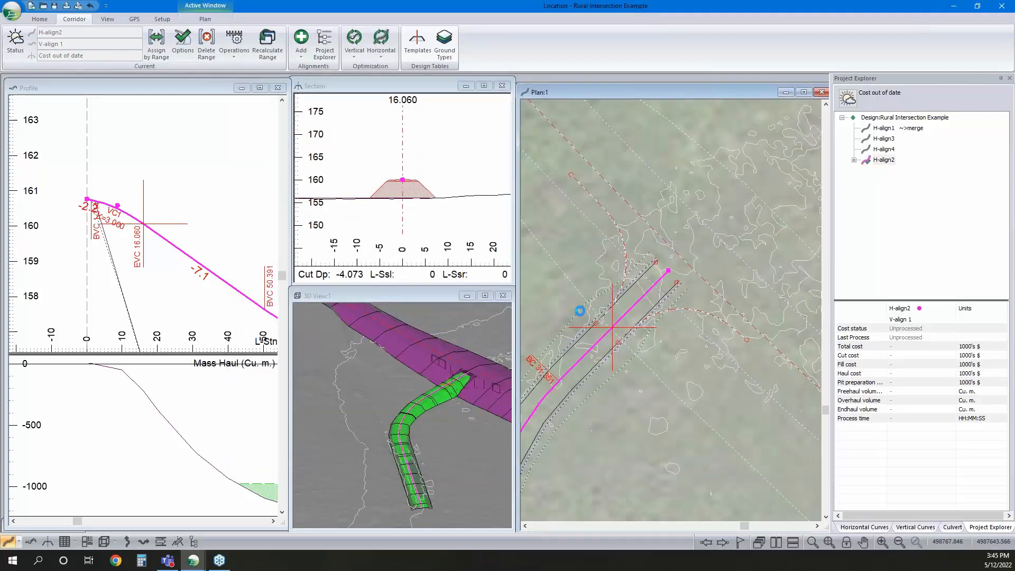
Move to the section near H-align2's intersection end and check which reference feature drives Resource I-right's width
left_click(649, 285)
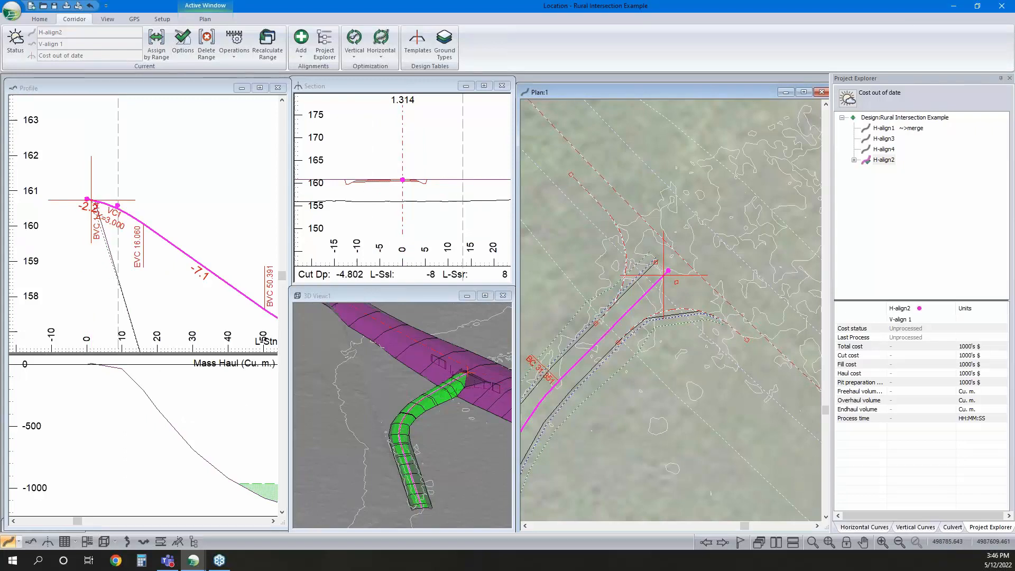
left_click(417, 43)
left_click(247, 130)
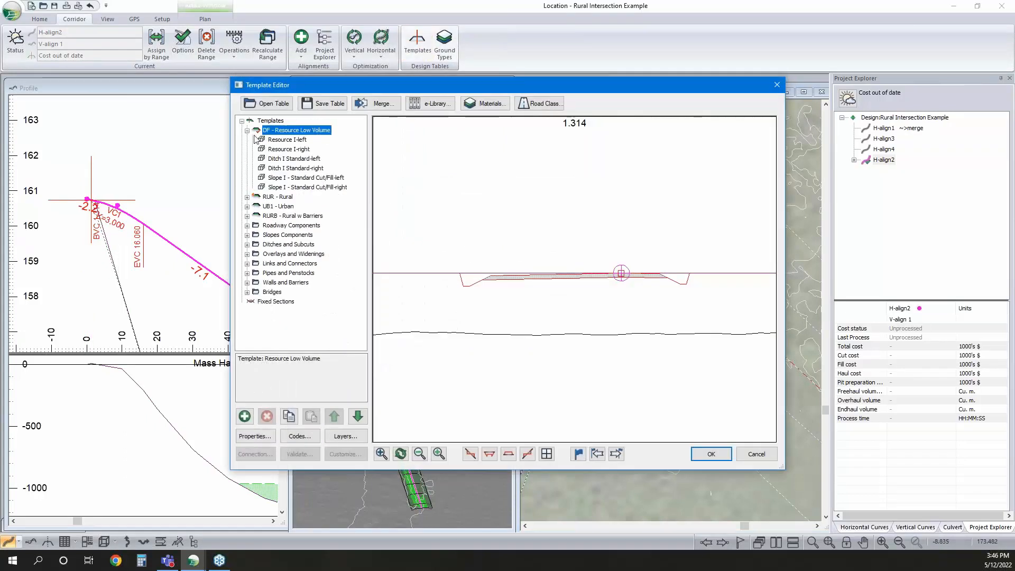
left_click(285, 150)
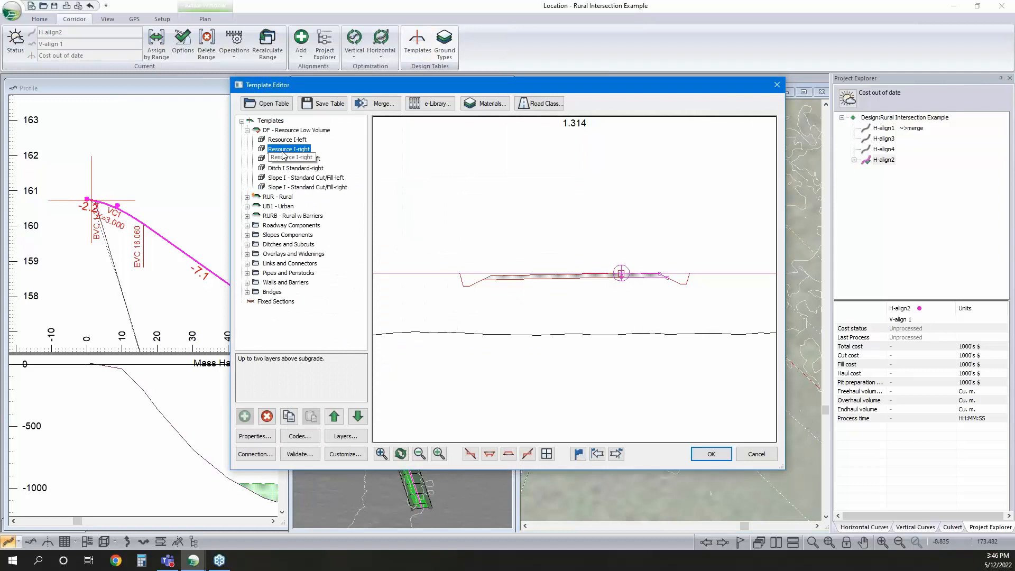
double_click(283, 151)
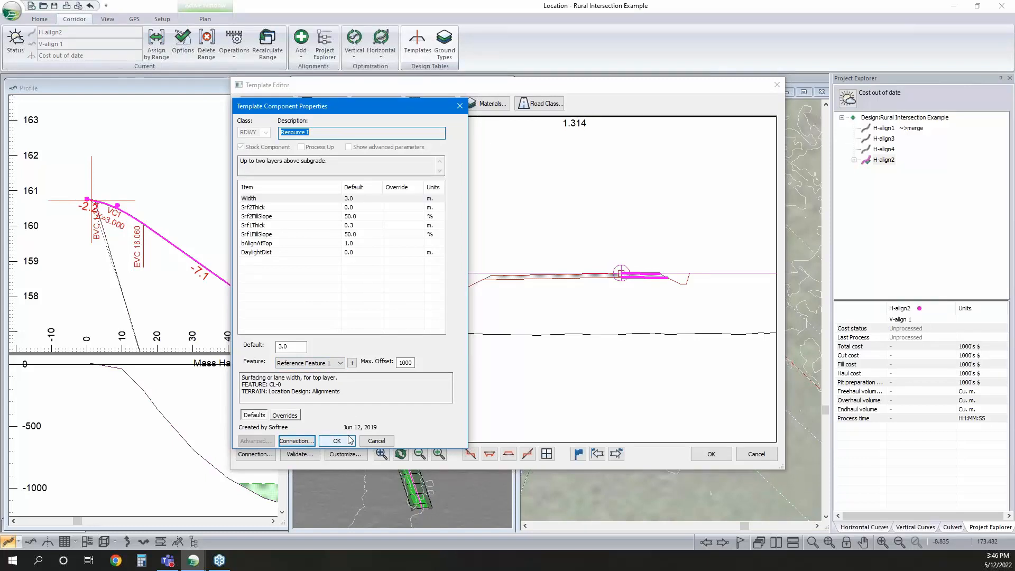
left_click(340, 362)
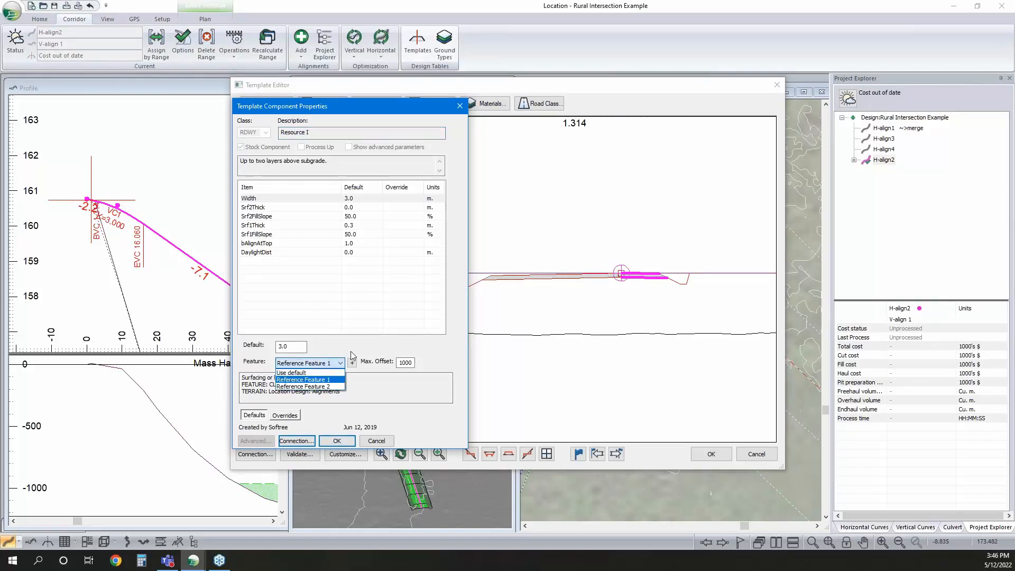
left_click(351, 351)
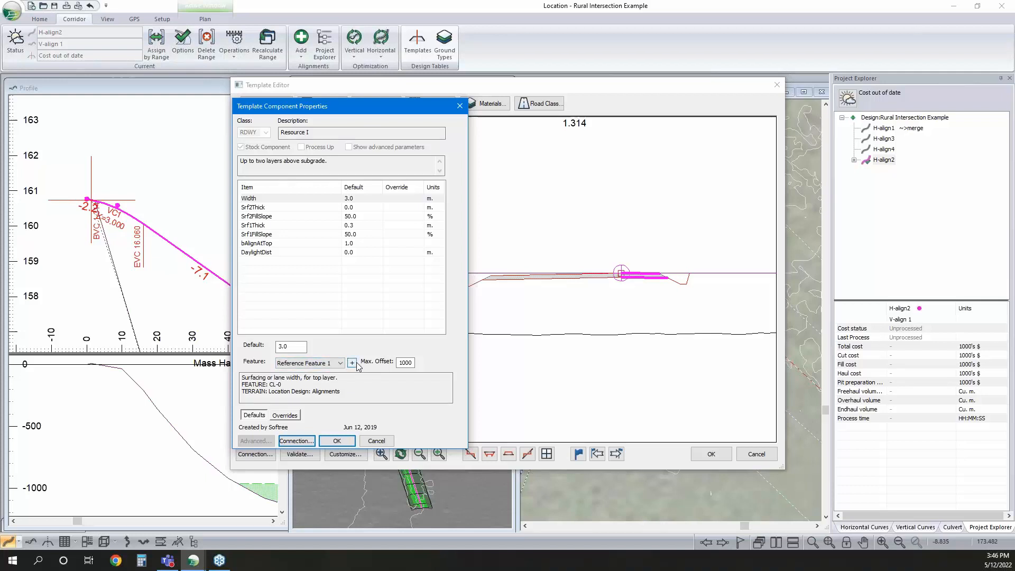
Review Reference Feature 1's source alignment from Resource I-right, accept the template settings and recalculate H-align2
left_click(341, 364)
left_click(342, 363)
left_click(352, 363)
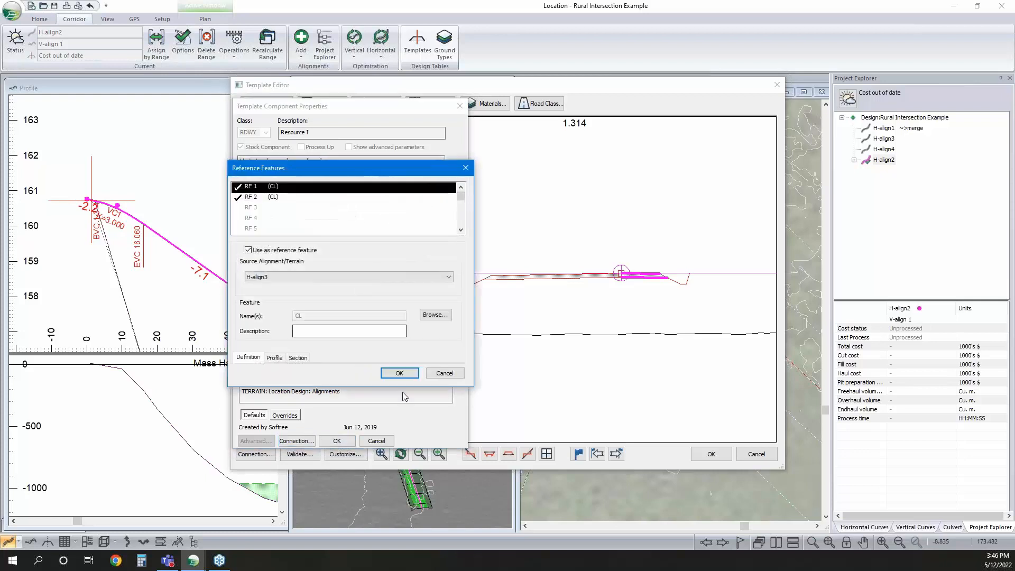
left_click(399, 372)
left_click(337, 440)
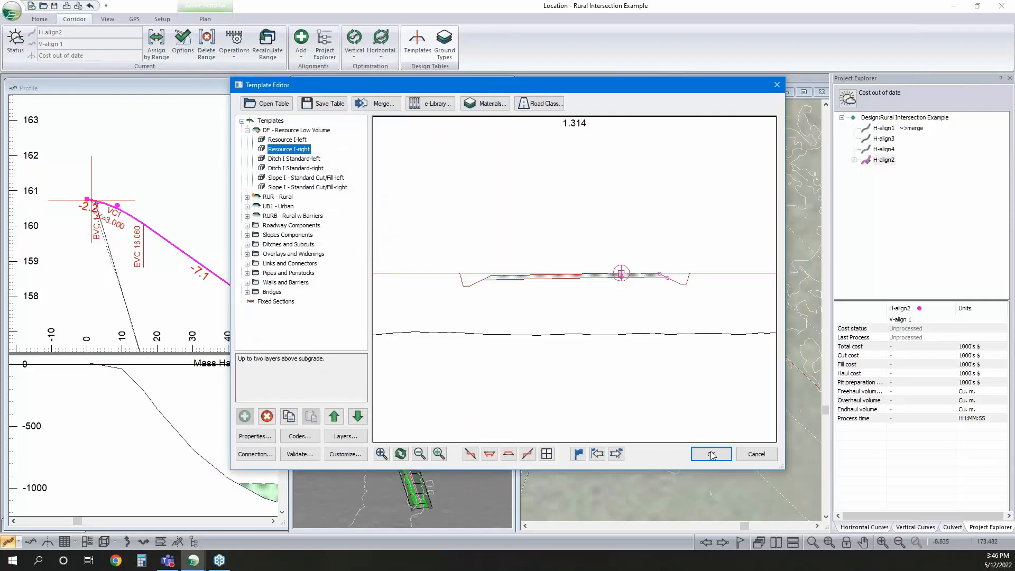
left_click(710, 454)
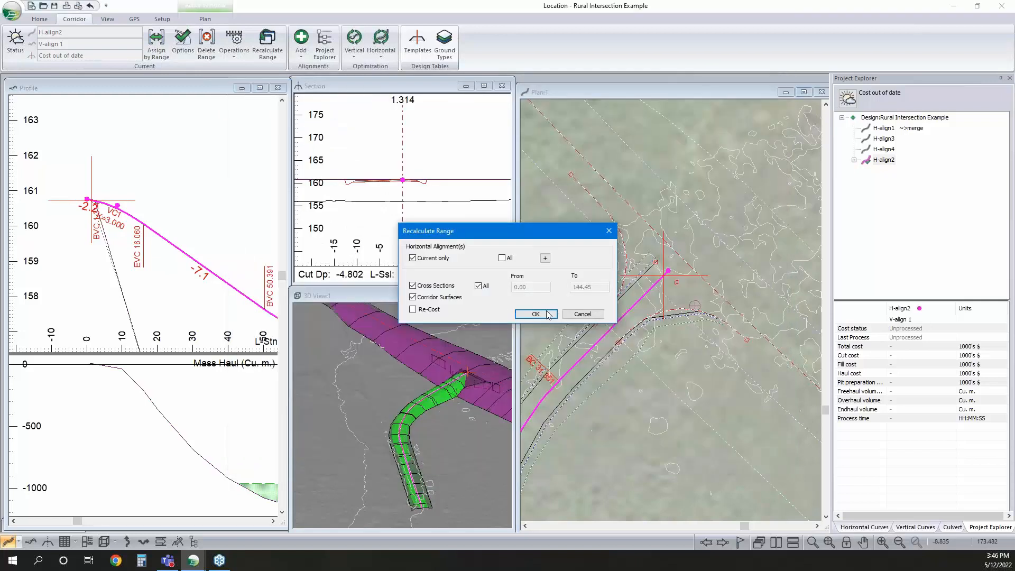
left_click(535, 314)
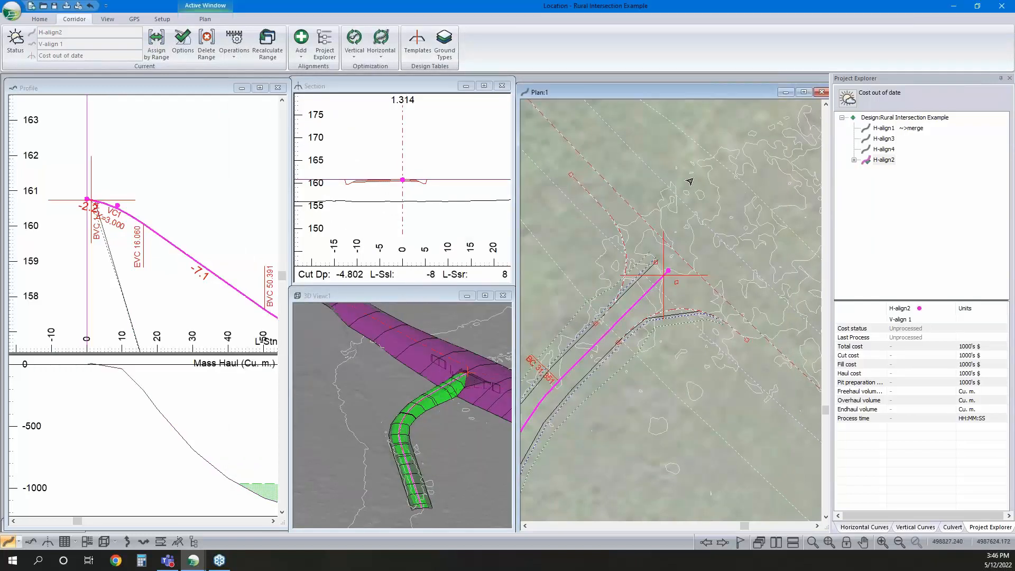
Make H-align4 and H-align3 current in turn to inspect both curved edges, and return to H-align2
left_click(885, 150)
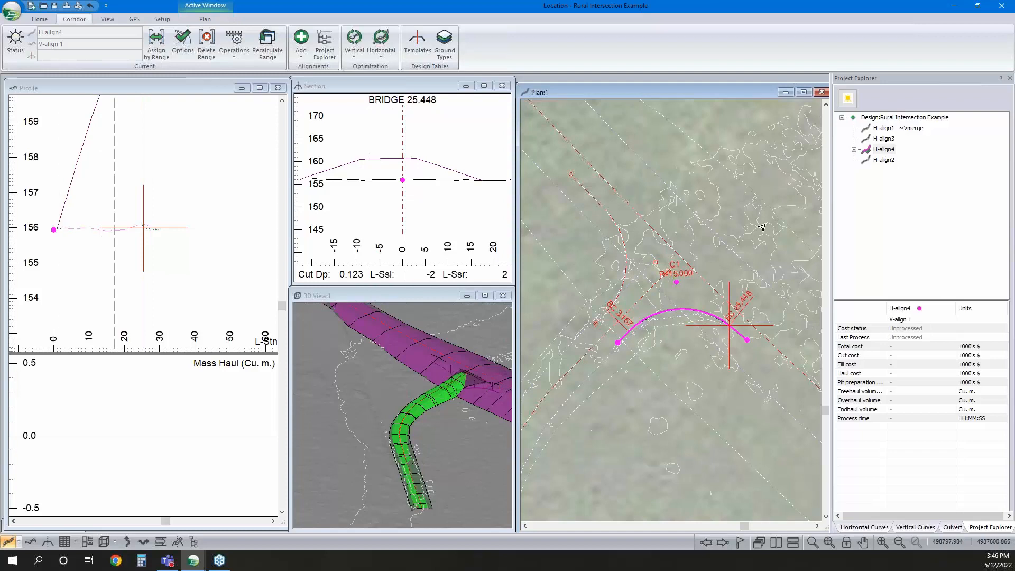
double_click(881, 139)
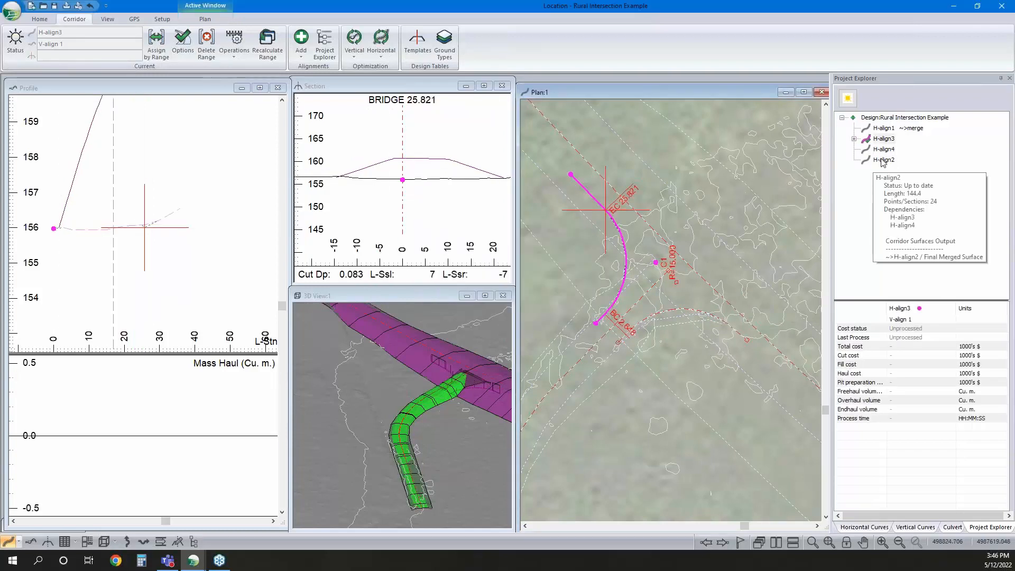
double_click(882, 160)
Revisit the Resource I-right and Resource I-left components of the DF template and recalculate the current alignment H-align2
left_click(422, 51)
left_click(246, 131)
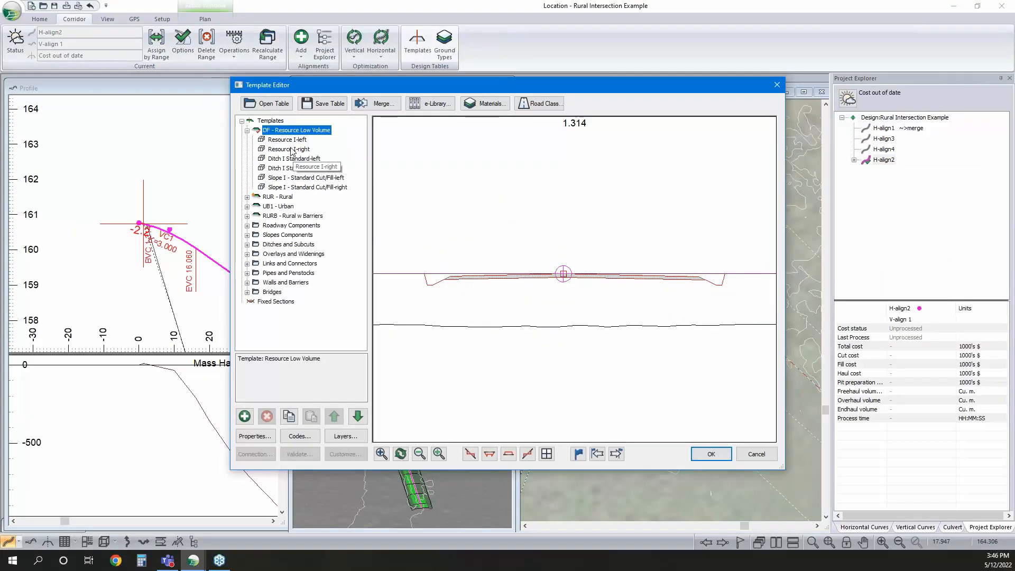
left_click(293, 150)
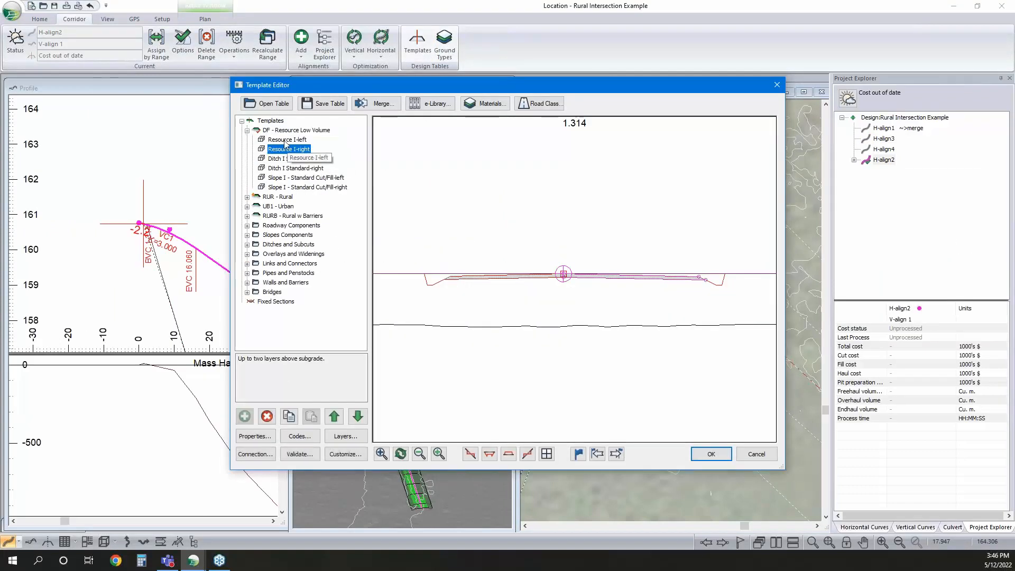
left_click(288, 139)
left_click(711, 463)
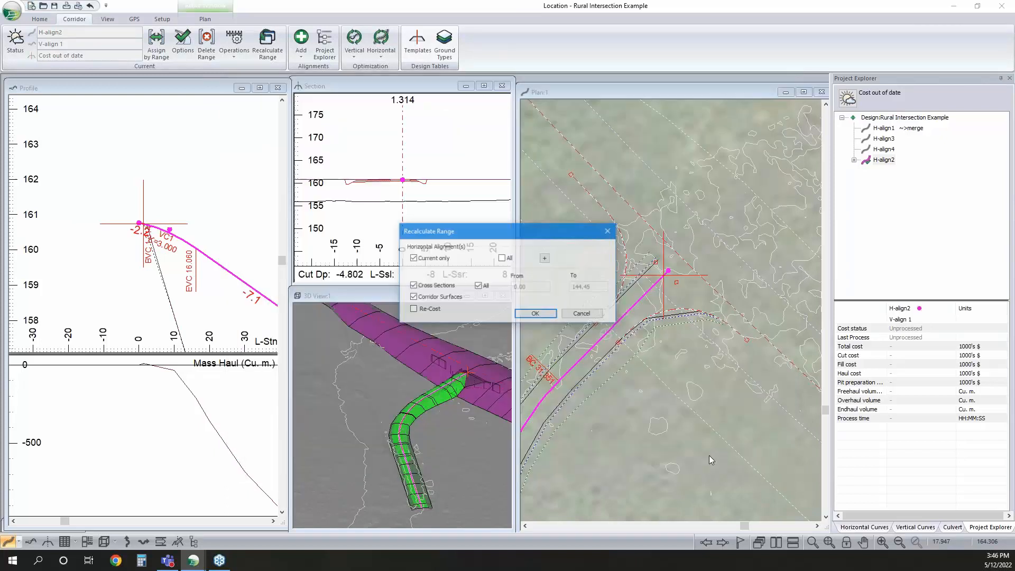
left_click(540, 315)
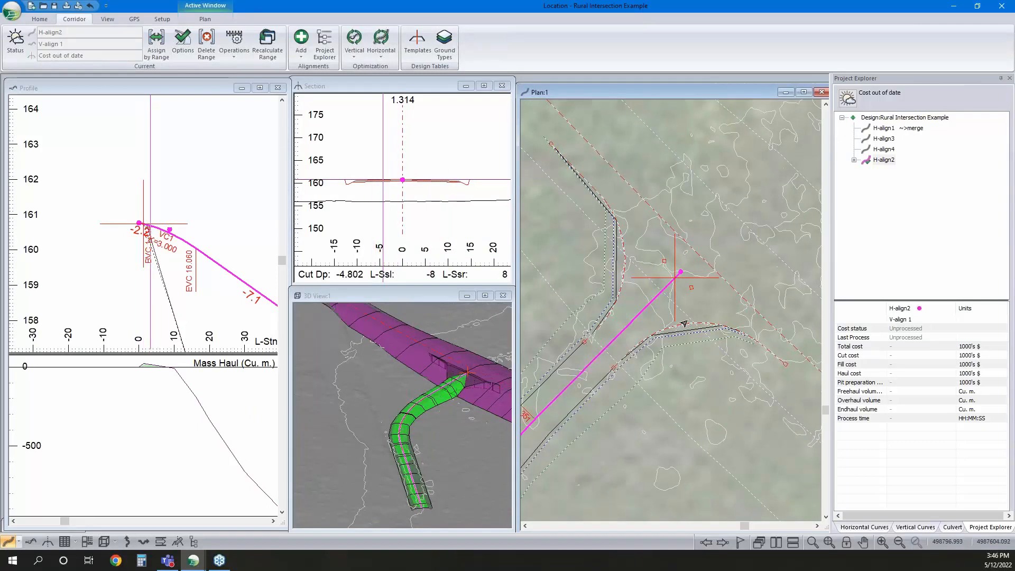
Auto-generate report points along H-align2 at fixed intervals of 1, from station 0.000 to 30
scroll(443, 389, "up", 3)
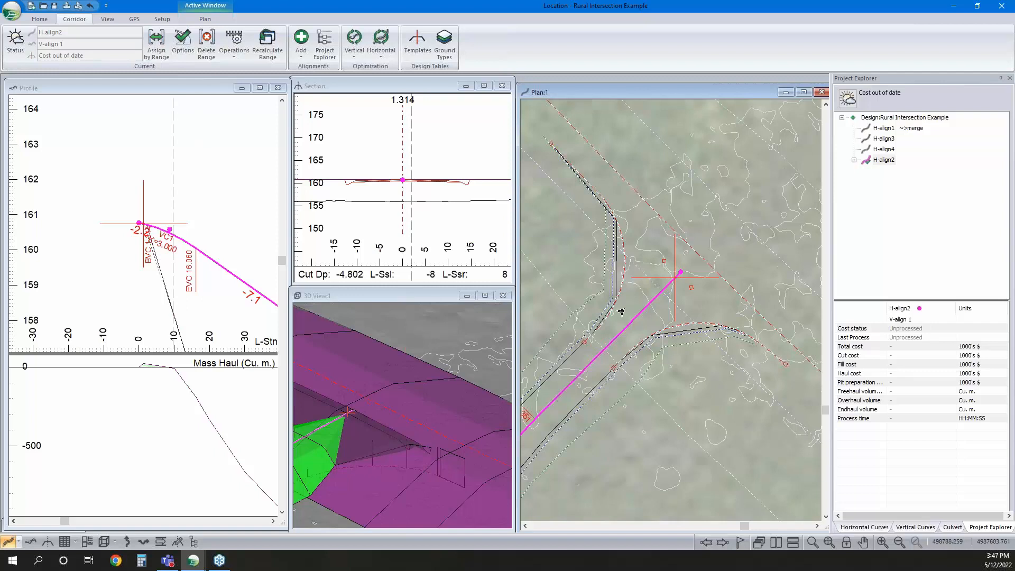
mouse_move(619, 269)
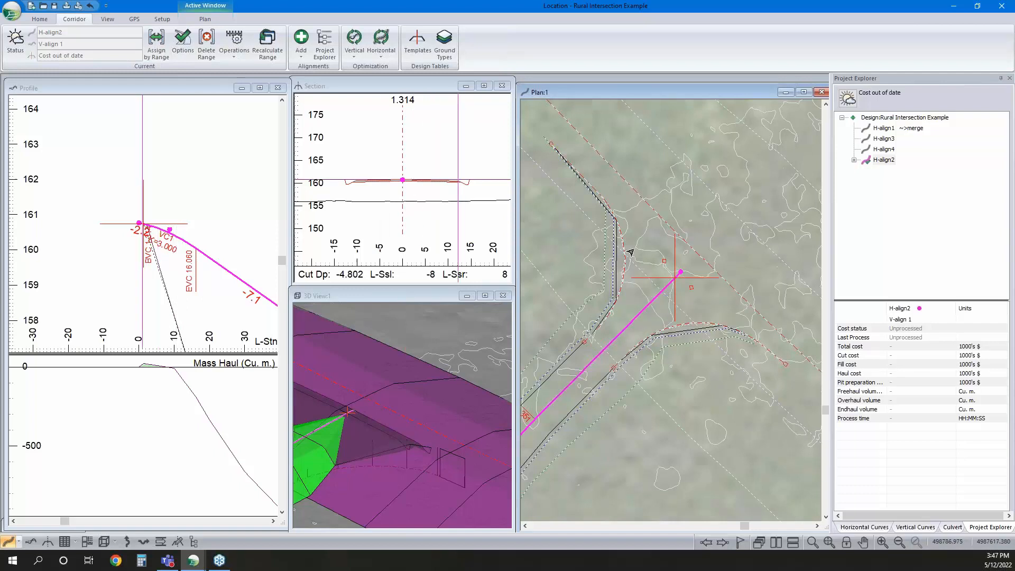
left_click(236, 53)
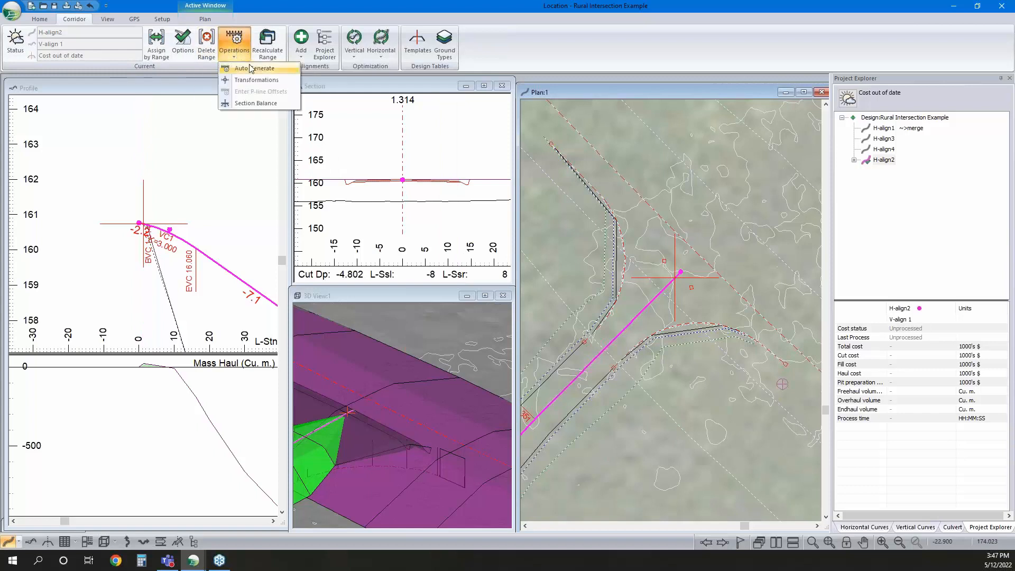
left_click(251, 68)
left_click(452, 216)
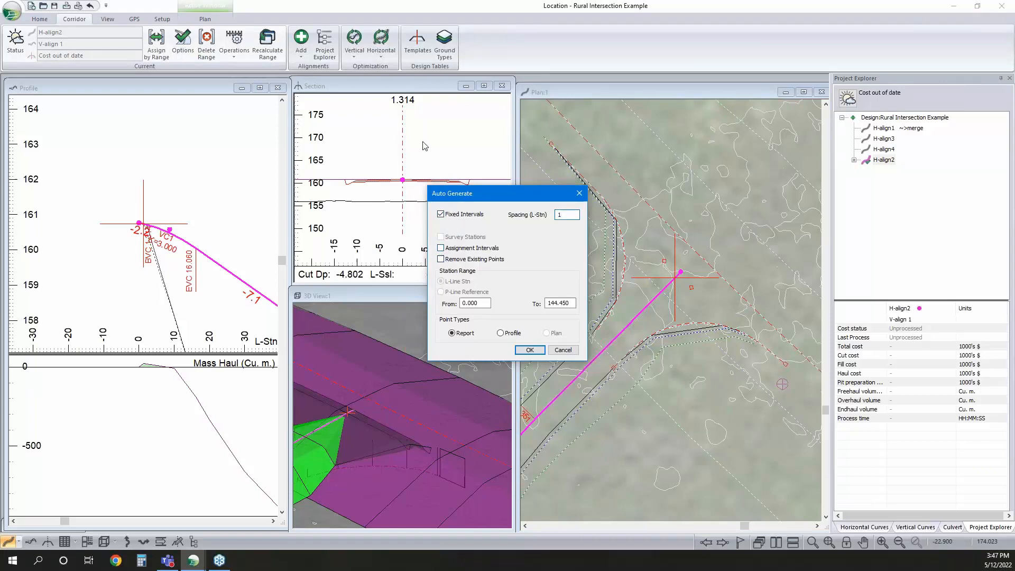
double_click(573, 302)
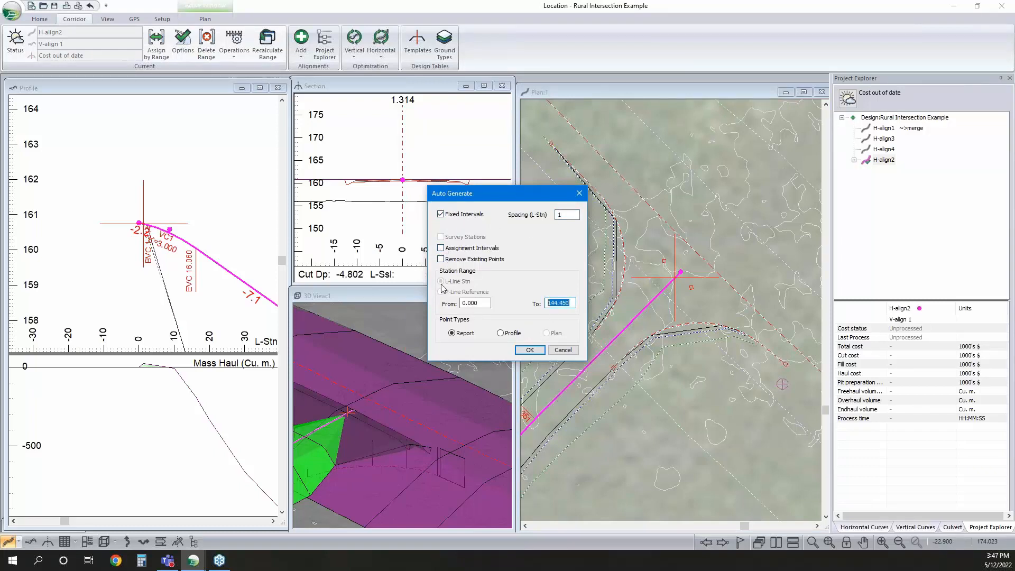
type("30")
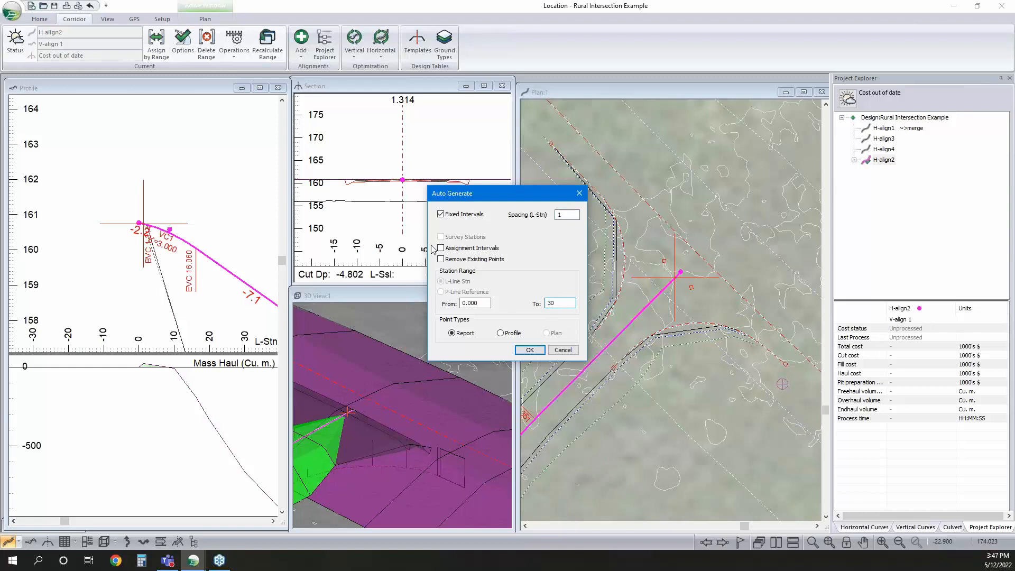
left_click(540, 352)
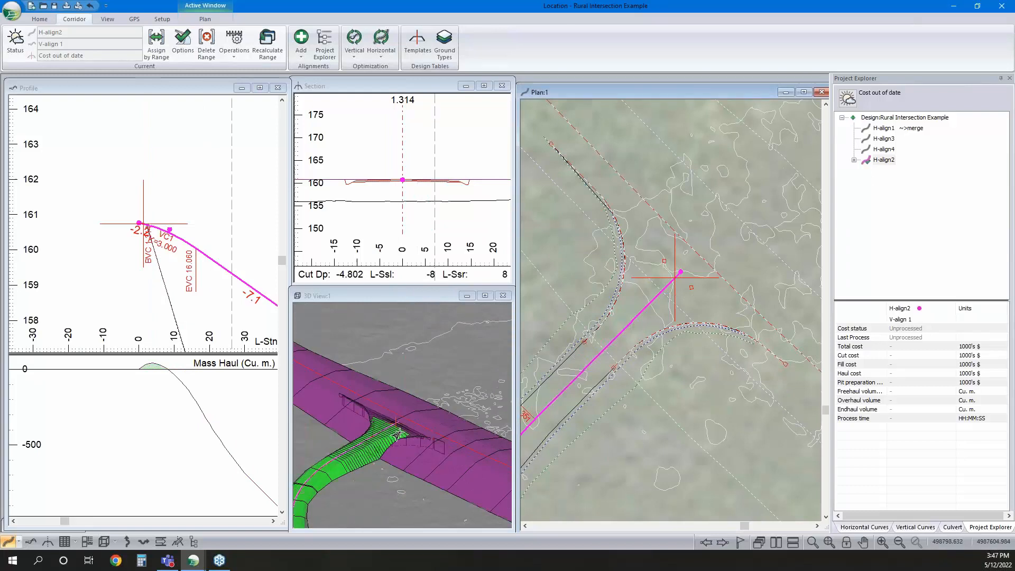
Examine the flared H-align2 junction with the main road in the 3D view and in the cross section
left_click(381, 462)
scroll(390, 458, "down", 5)
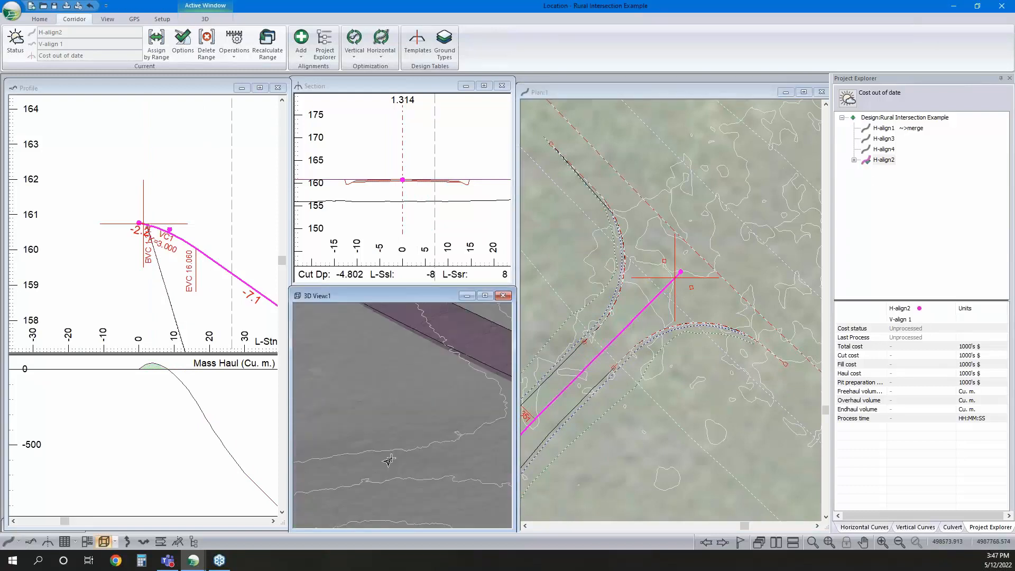
scroll(390, 458, "down", 5)
scroll(398, 421, "up", 5)
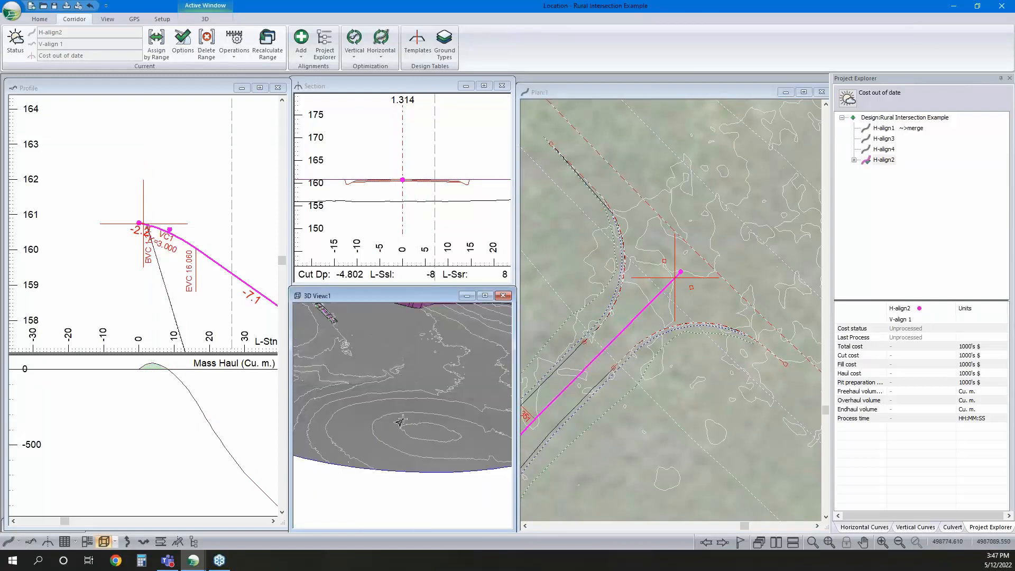
middle_click_drag(446, 444, 431, 438)
middle_click_drag(395, 323, 392, 404)
scroll(393, 404, "up", 5)
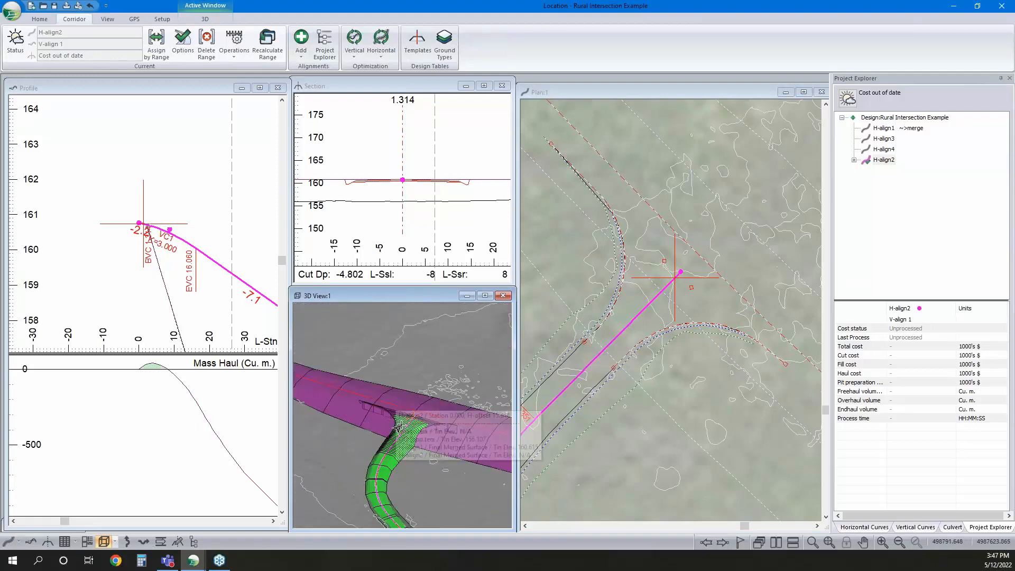
scroll(374, 438, "up", 3)
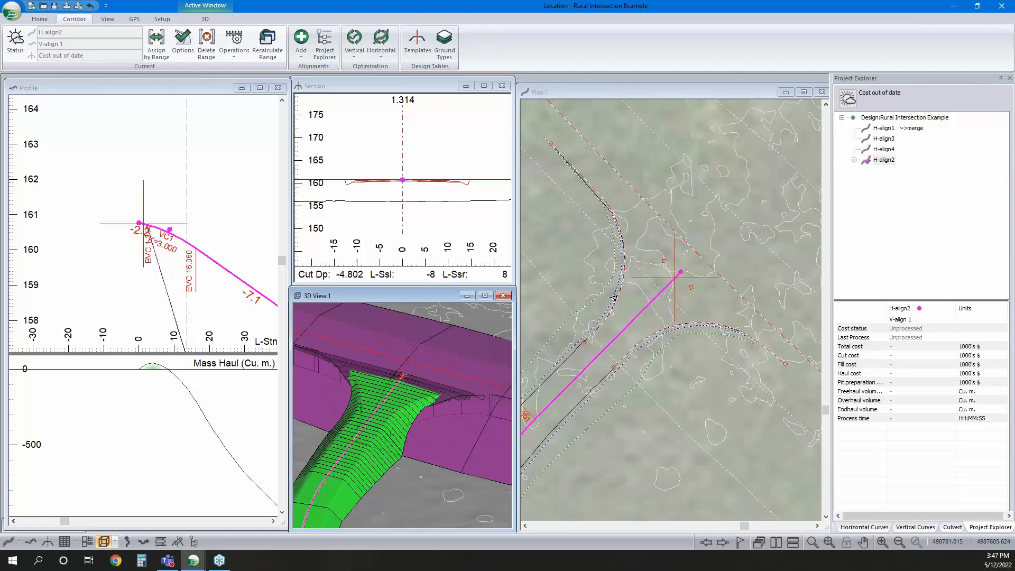
mouse_move(465, 185)
scroll(465, 185, "down", 1)
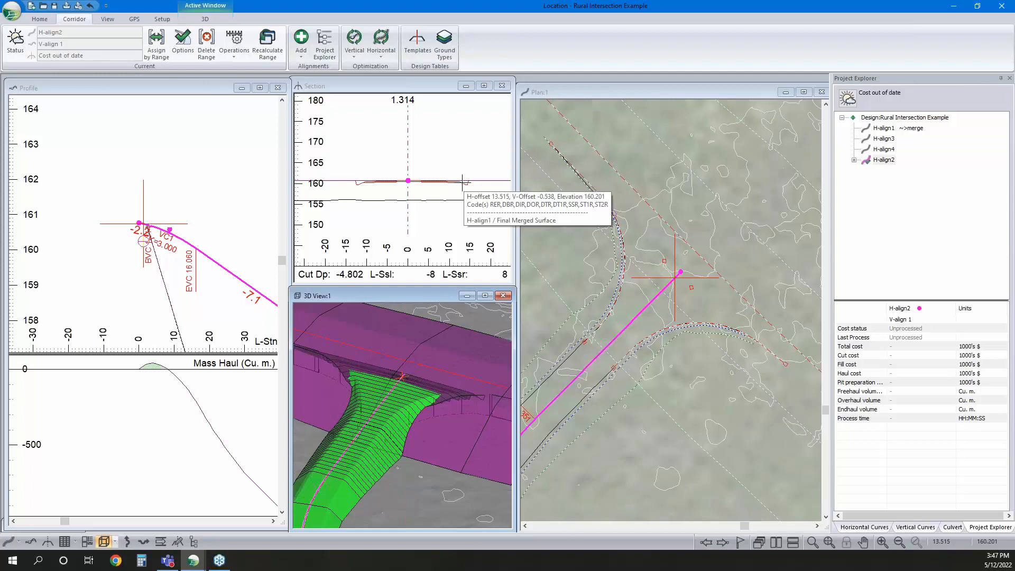
Override the bDitchExclude (Right) parameter of H-align2 with a value of 1 at the alignment start
left_click(156, 45)
left_click(478, 160)
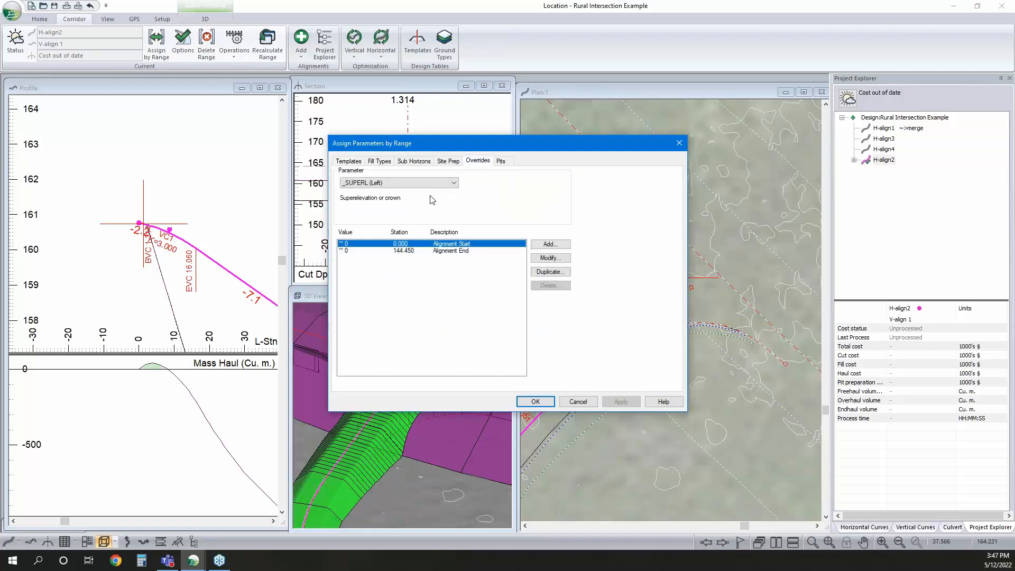
left_click(422, 184)
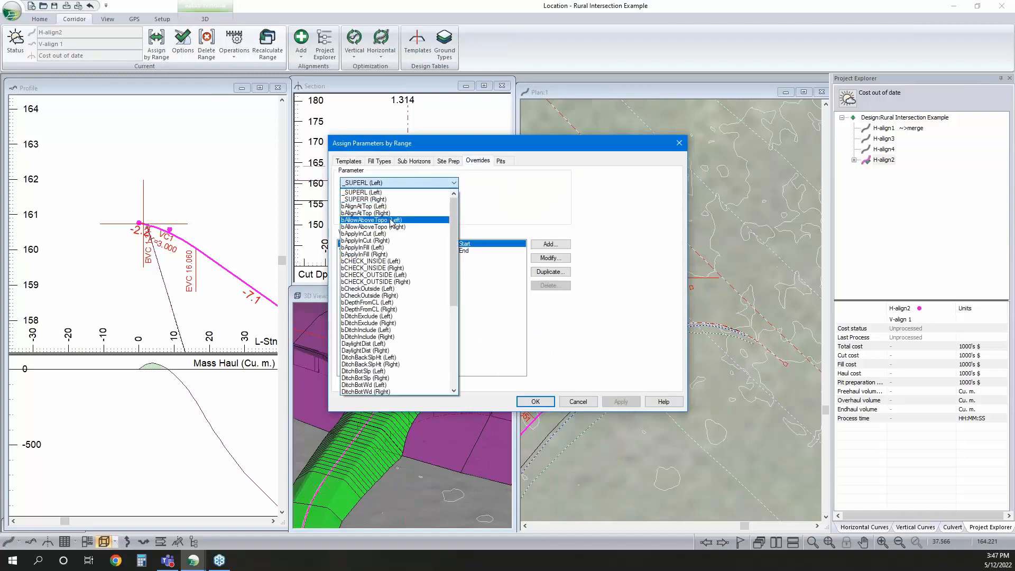
left_click(369, 324)
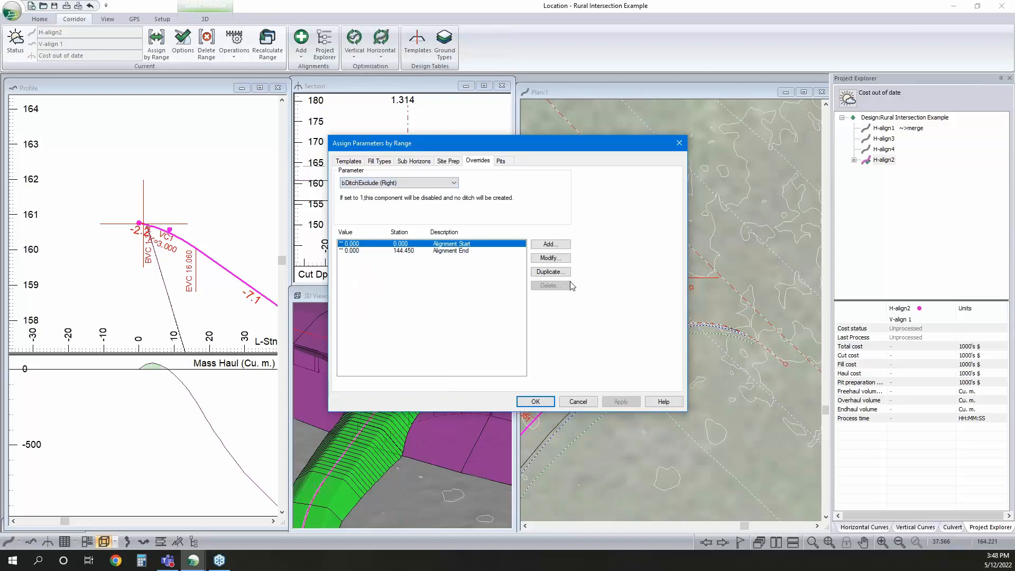
left_click(549, 258)
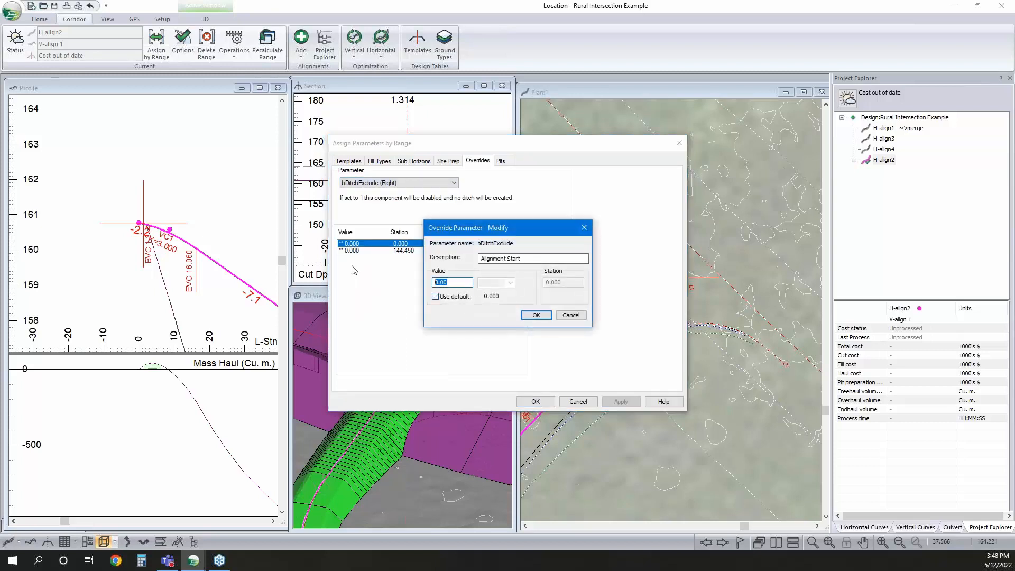
type("1")
left_click(536, 315)
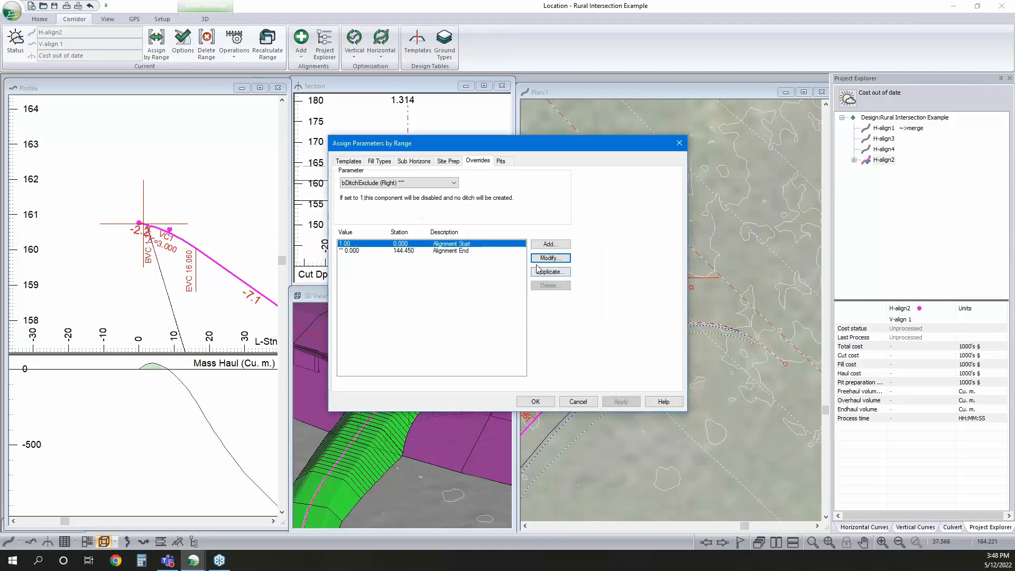
Add bDitchExclude (Right) overrides with value 1 at station 30 and the default value at station 31, and apply them
left_click(552, 246)
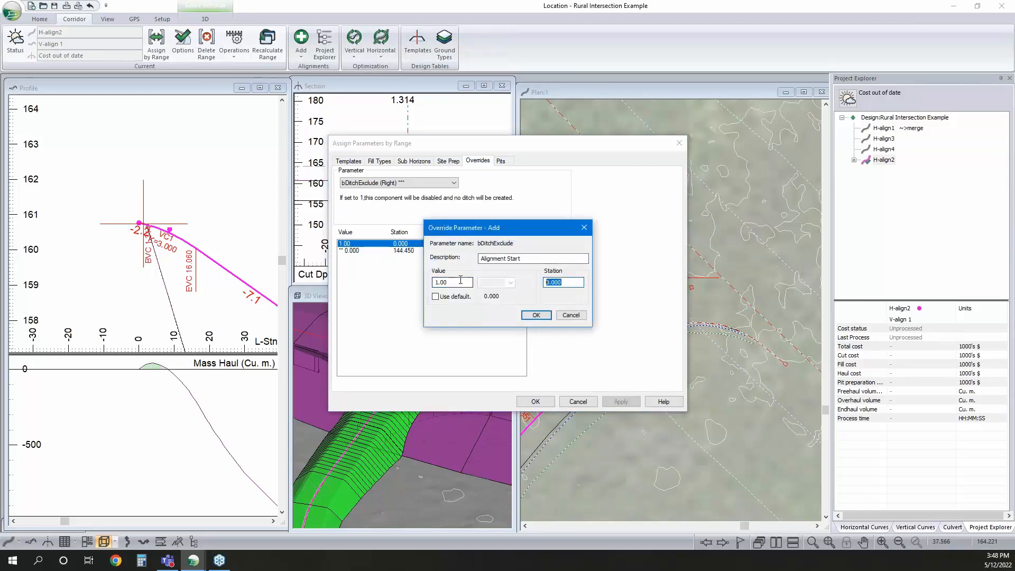
type("30")
left_click(536, 315)
left_click(551, 244)
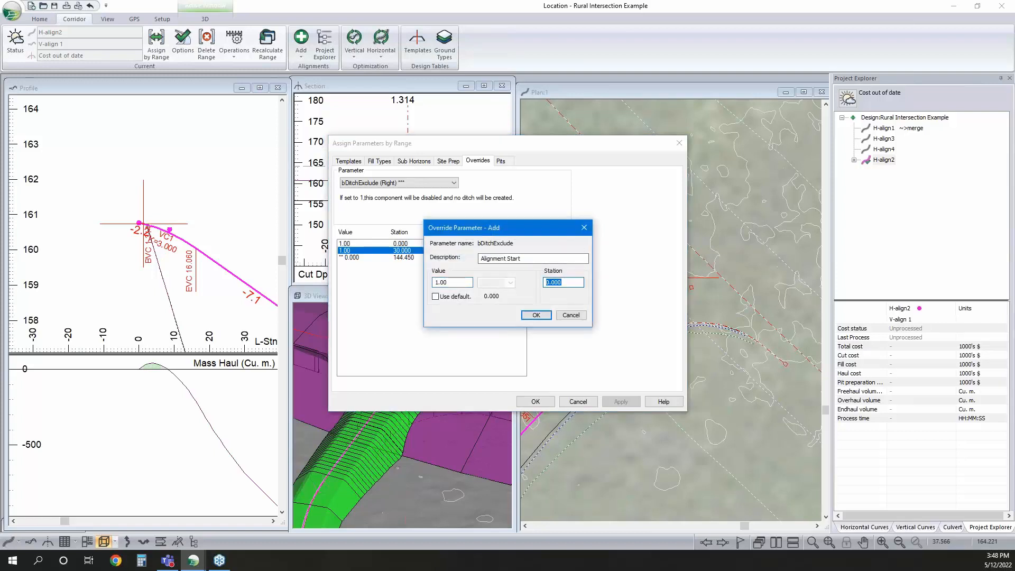
type("31")
left_click(436, 297)
left_click(537, 314)
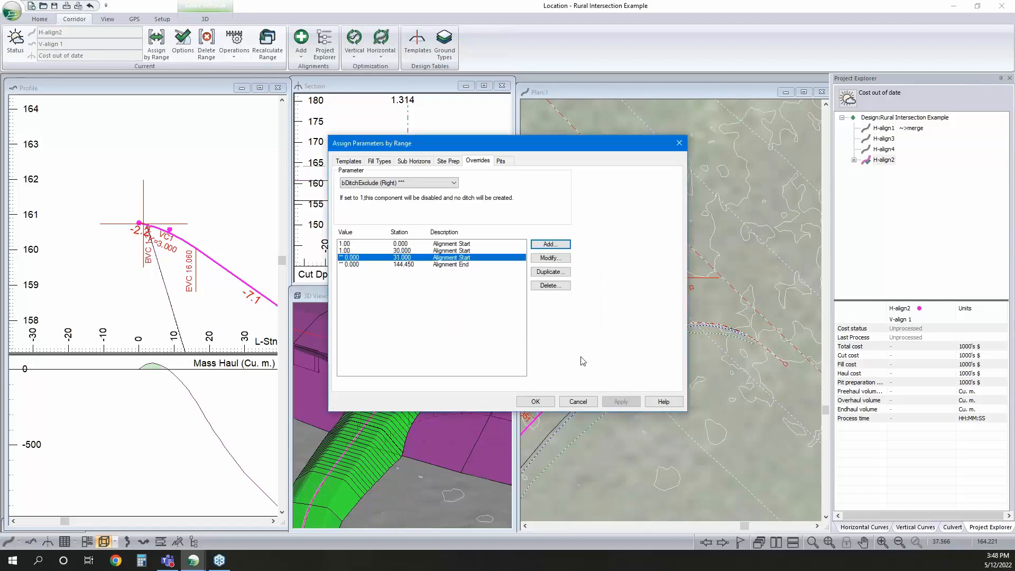
left_click(536, 402)
left_click(526, 315)
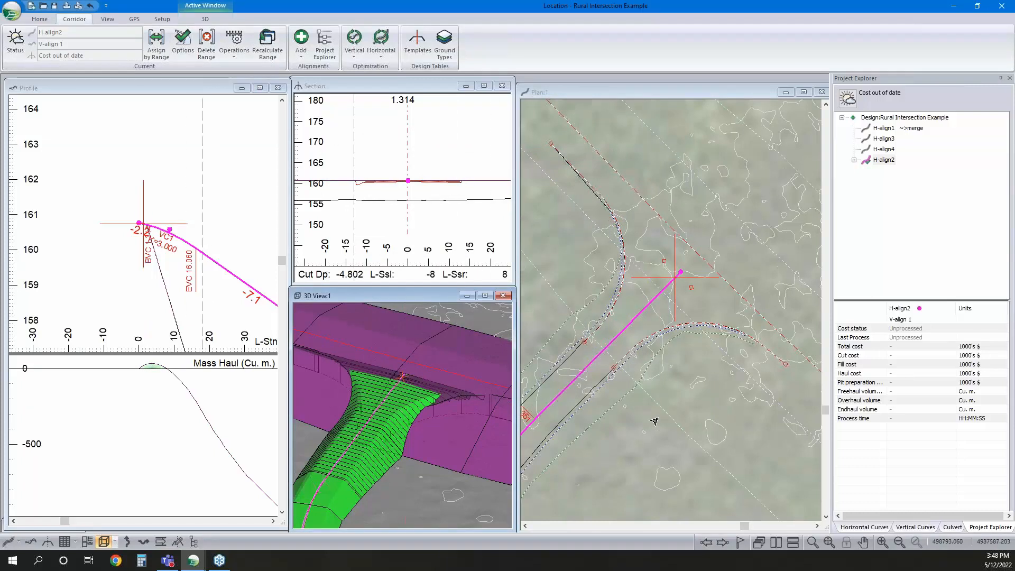
Examine the H-align2 junction and its surroundings in the plan, and the whole side road in the 3D view
mouse_move(654, 421)
mouse_move(879, 134)
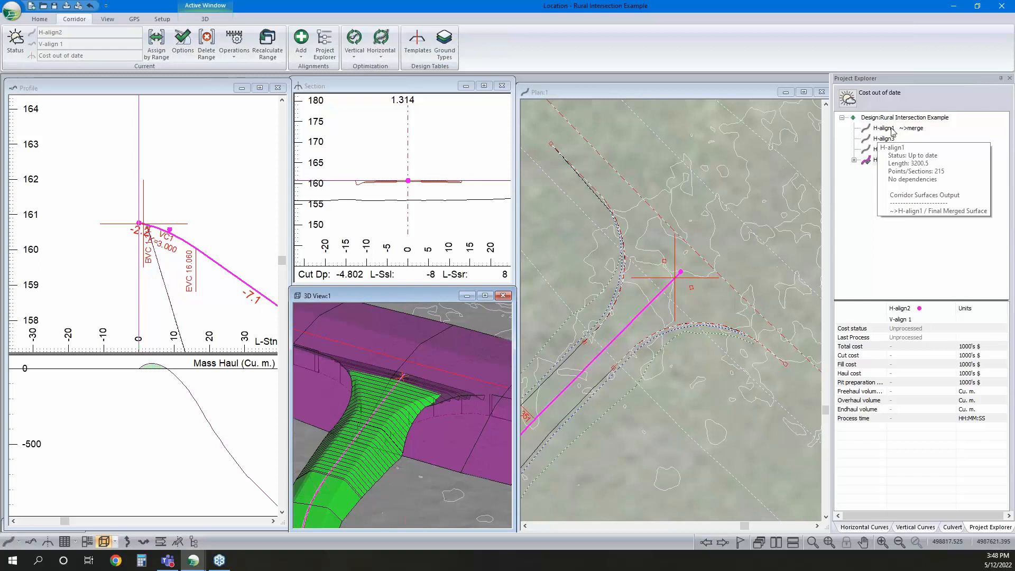
scroll(738, 320, "down", 1)
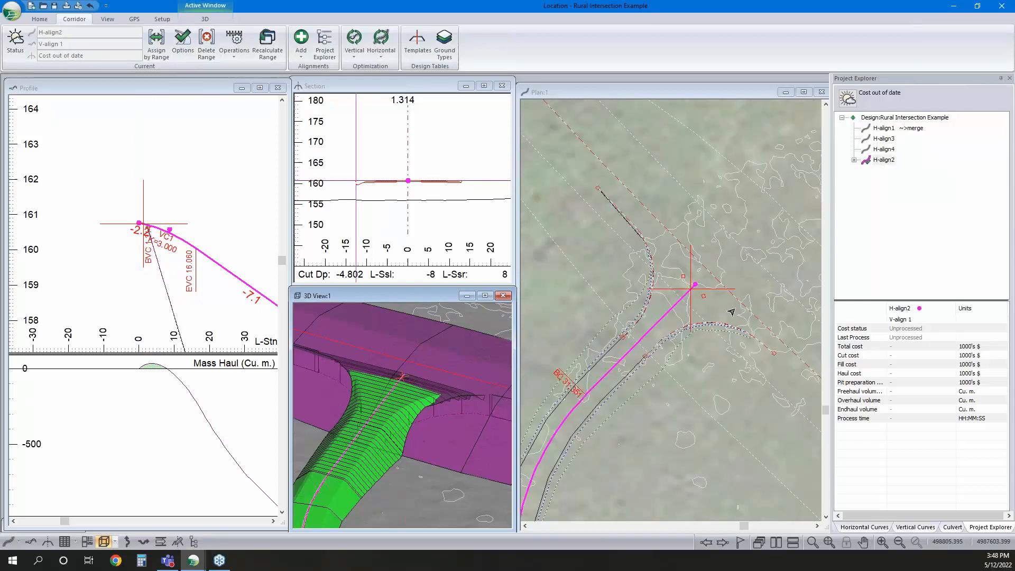
scroll(708, 249, "down", 1)
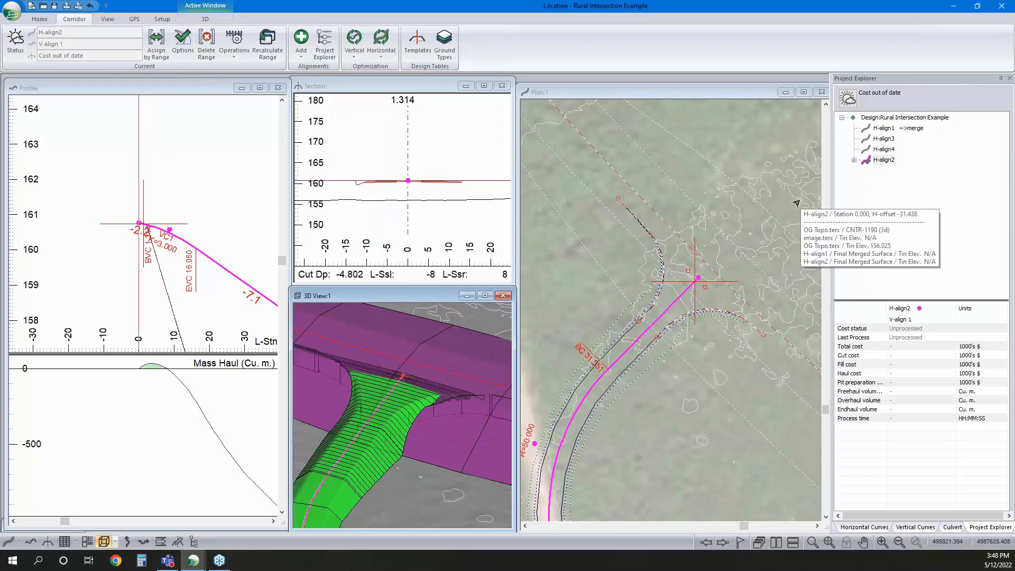
mouse_move(759, 261)
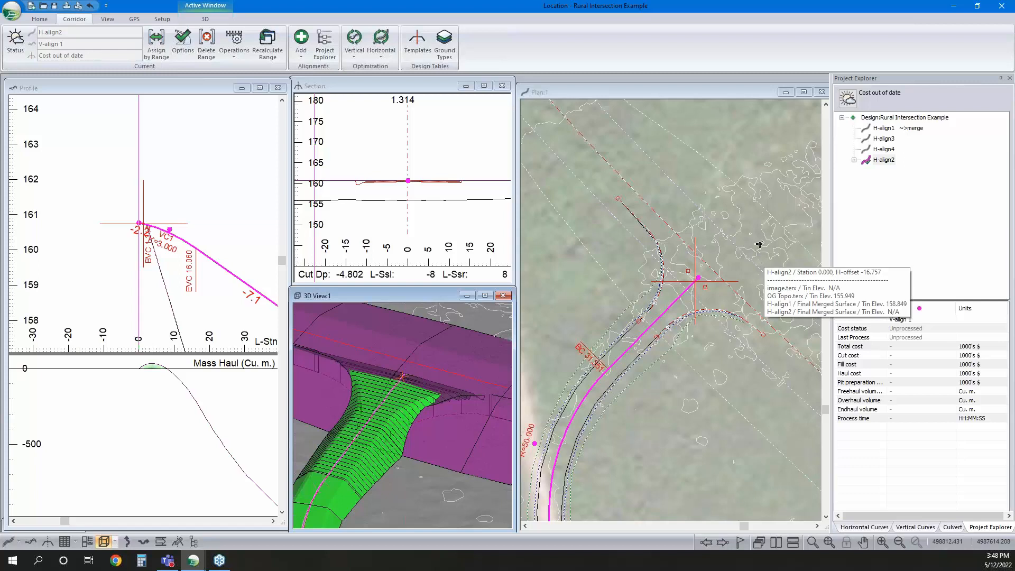
scroll(386, 401, "down", 4)
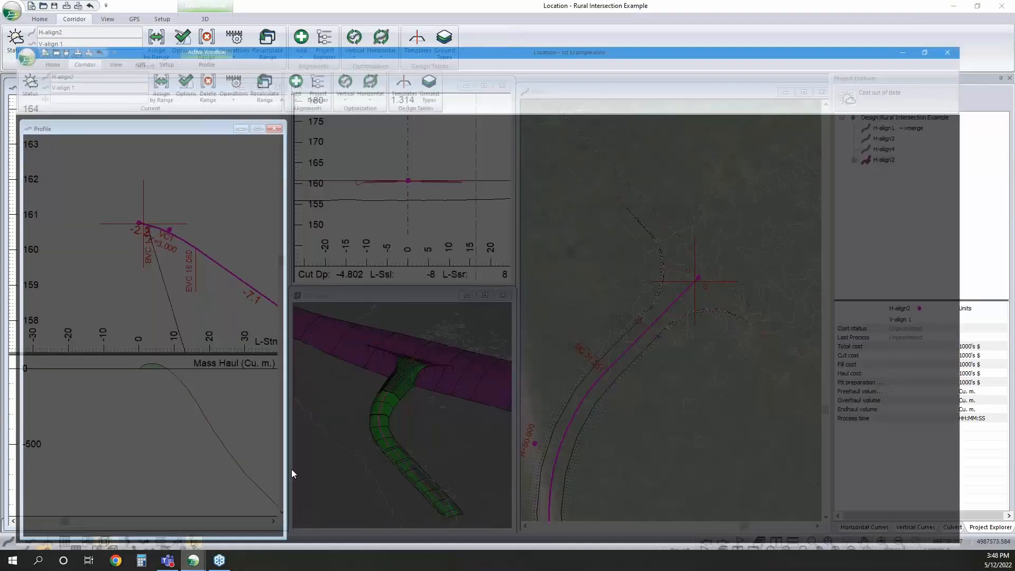
Switch to the Jct Example design and use the Add/Edit IP Tool to move H-align2's start point south to the H-align1 road
left_click(286, 476)
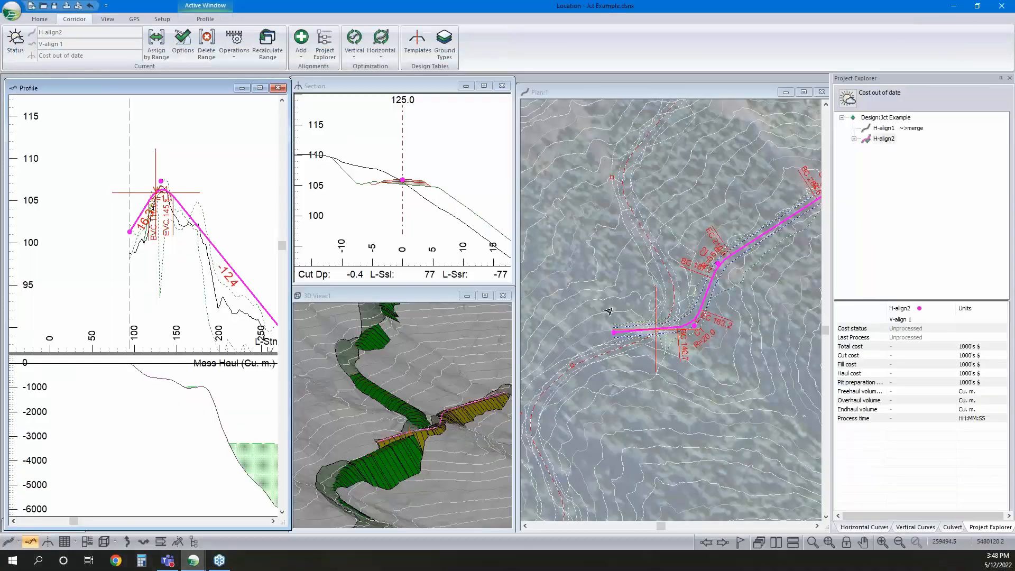
right_click(645, 299)
left_click(671, 317)
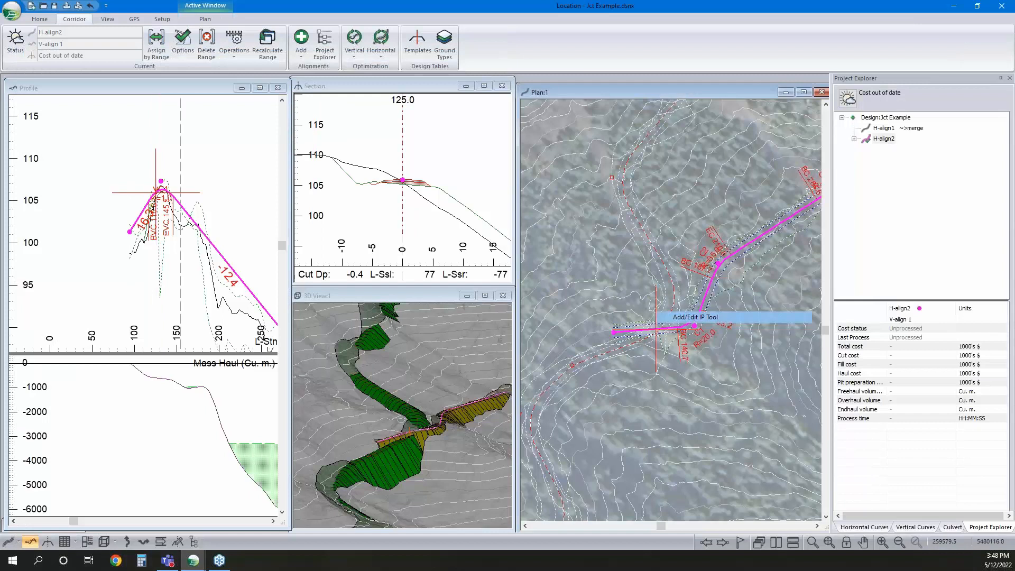
left_click_drag(614, 332, 618, 349)
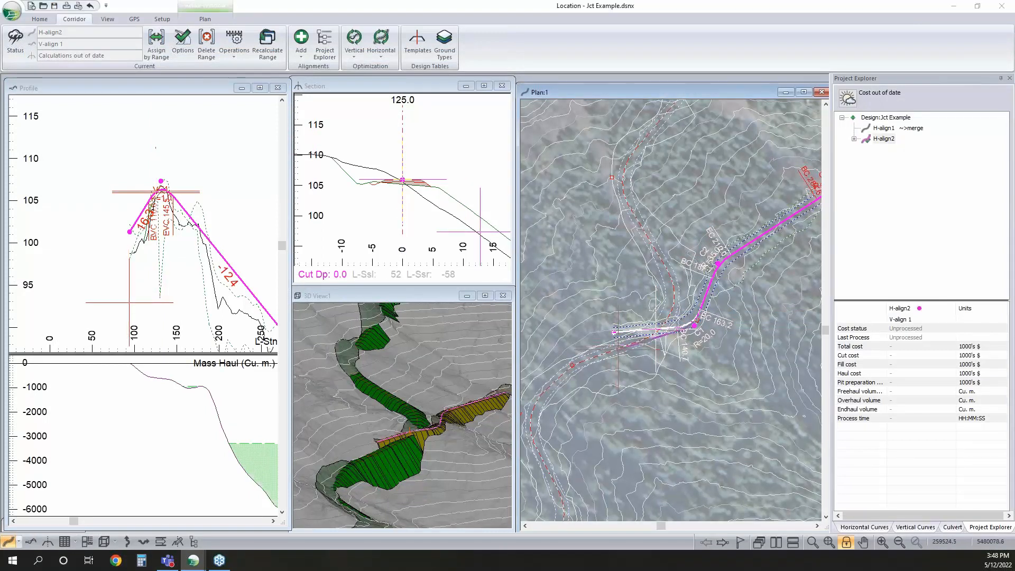
Lower the start of H-align2's profile to about elevation 99.4 and shift the crest curve's intersection point to about station 133.8, elevation 107.0
left_click(127, 239)
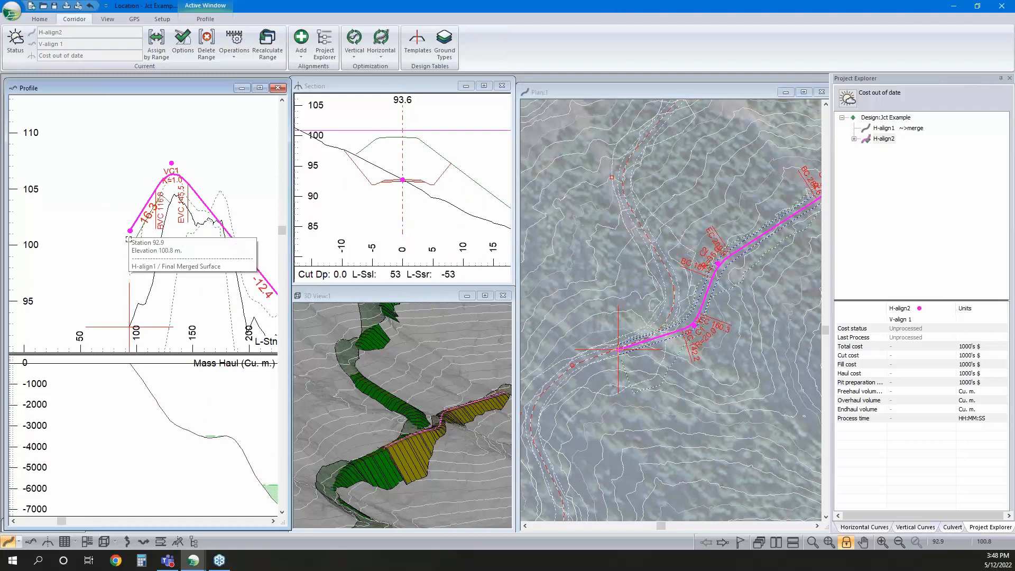
left_click_drag(128, 239, 126, 251)
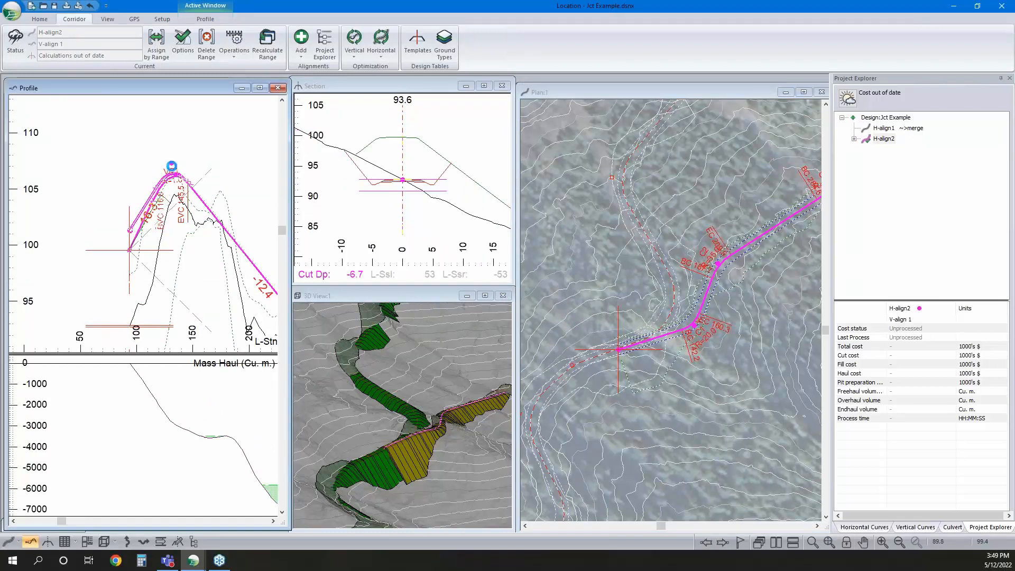
left_click_drag(171, 163, 175, 165)
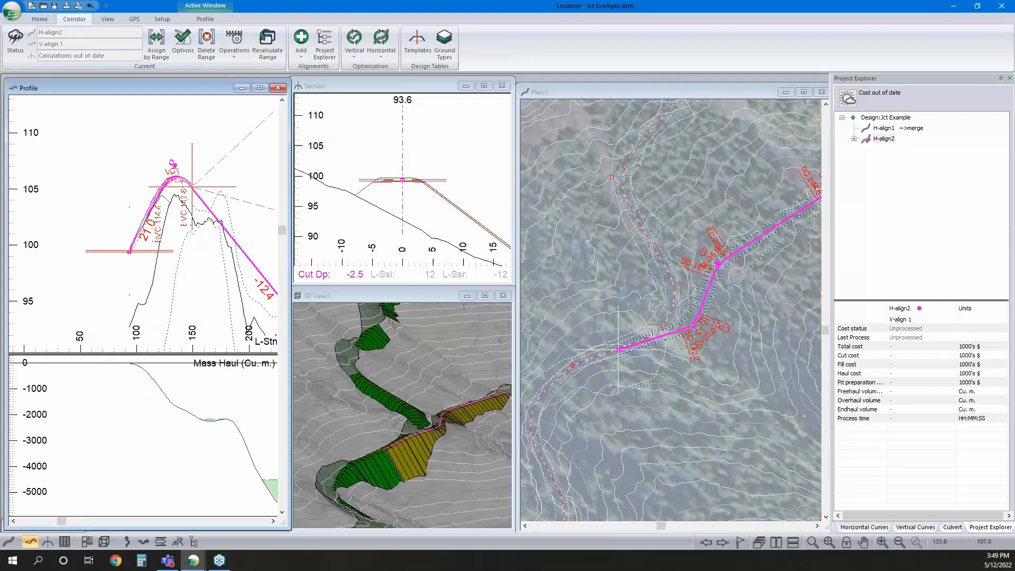
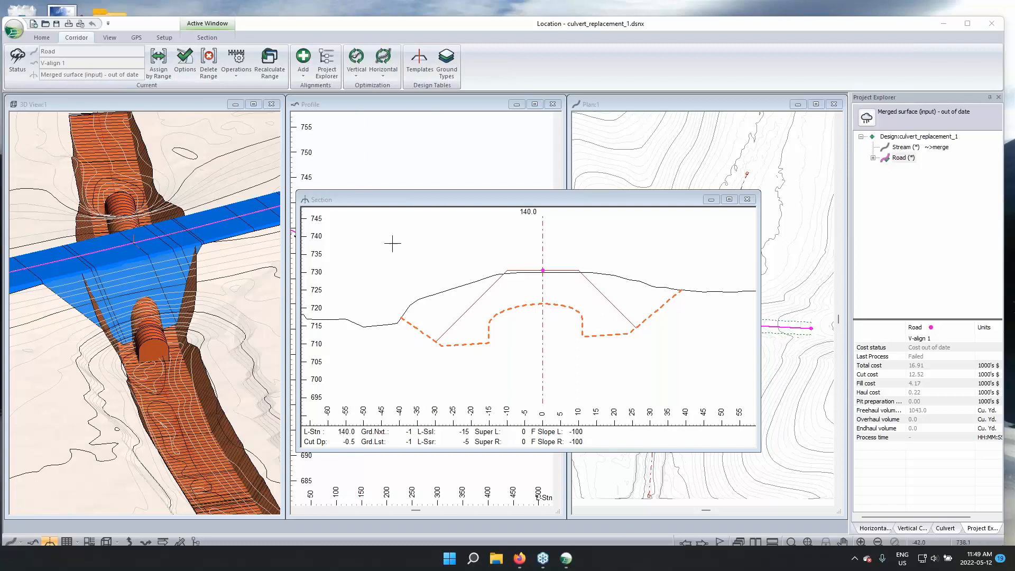
Check the SG fill area in the station 140.0 section by switching its hatching on and off
left_click_drag(401, 201, 434, 200)
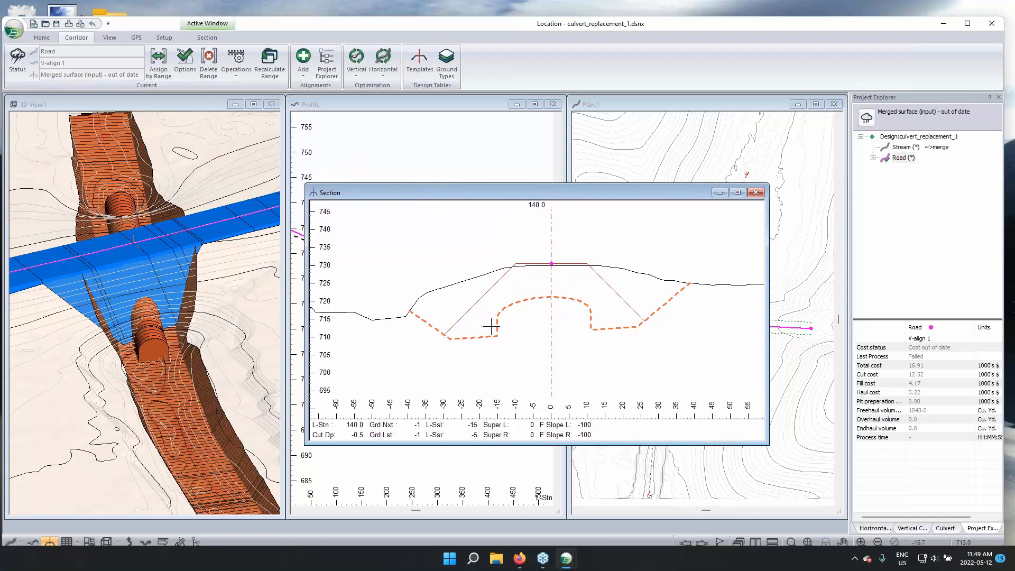
middle_click_drag(491, 328, 502, 335)
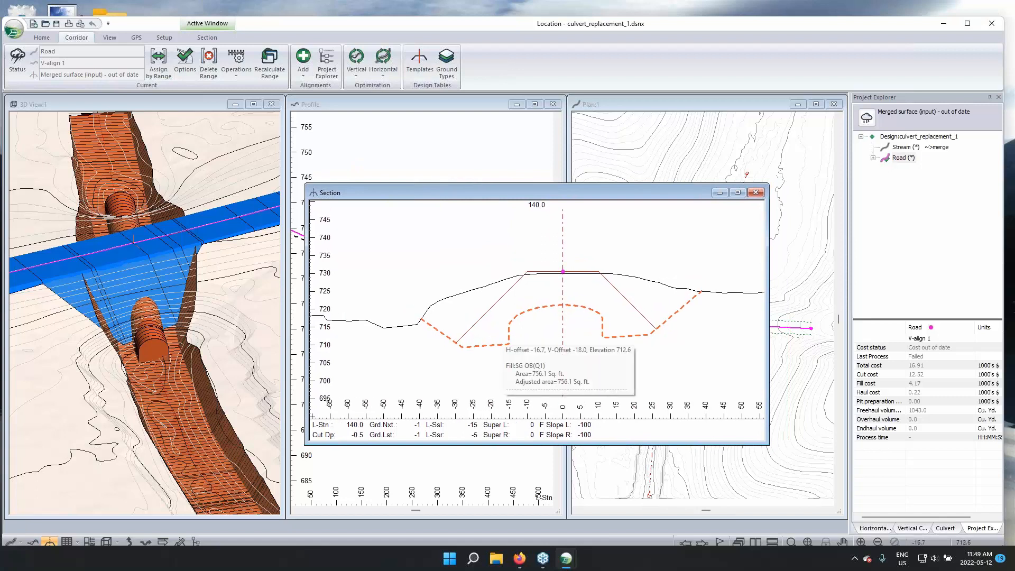
right_click(529, 291)
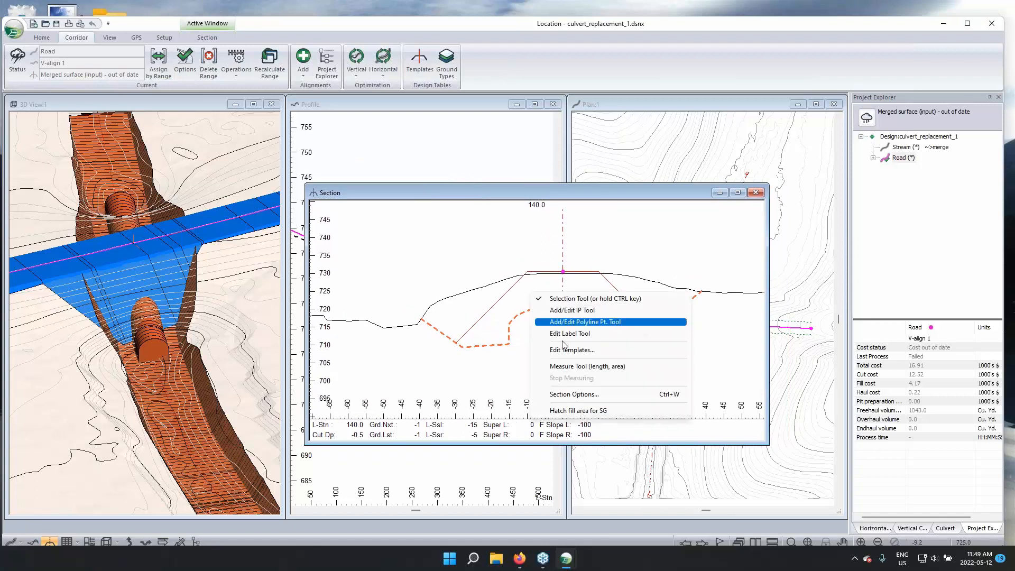
left_click(582, 411)
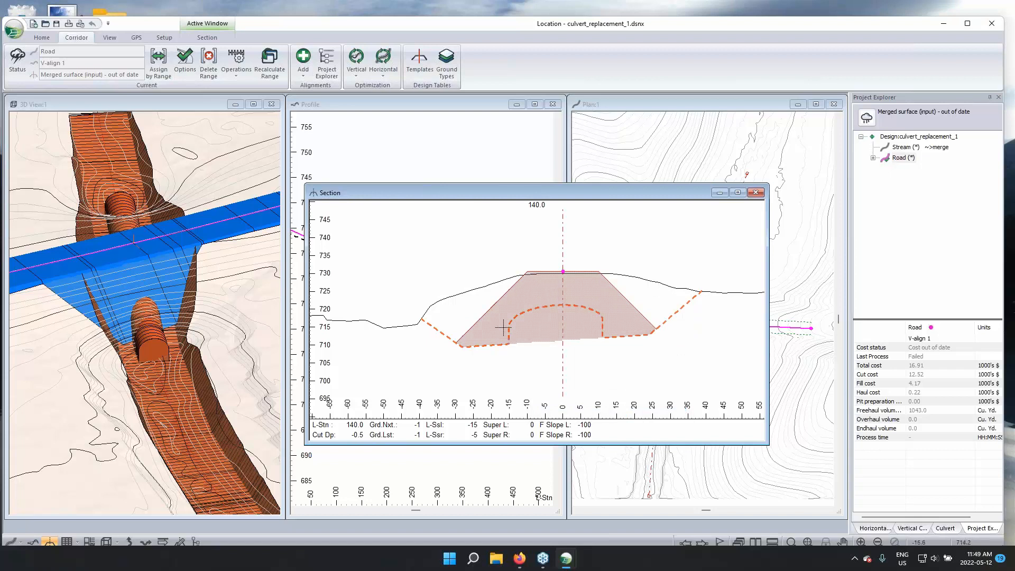
right_click(550, 284)
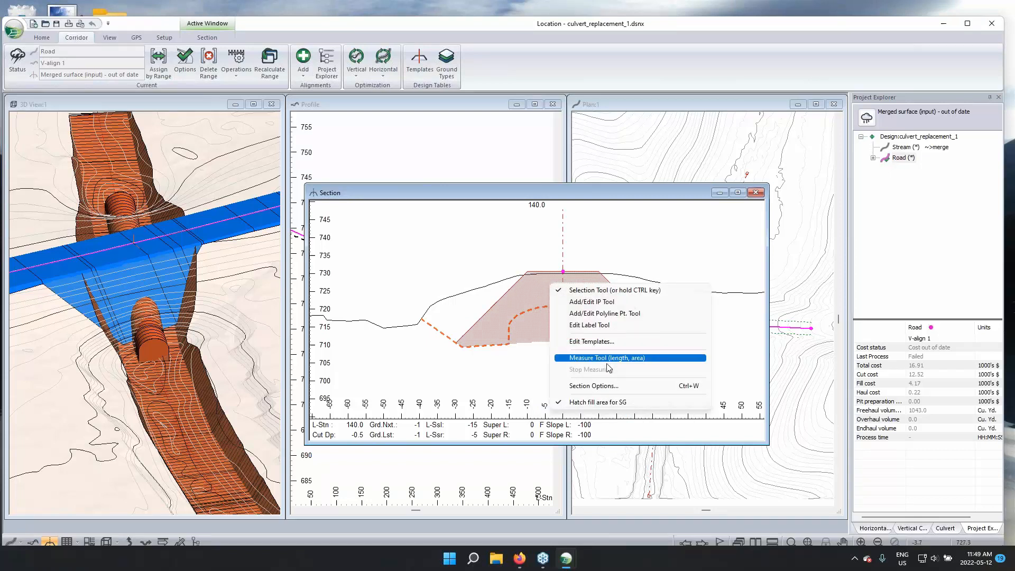
left_click(601, 402)
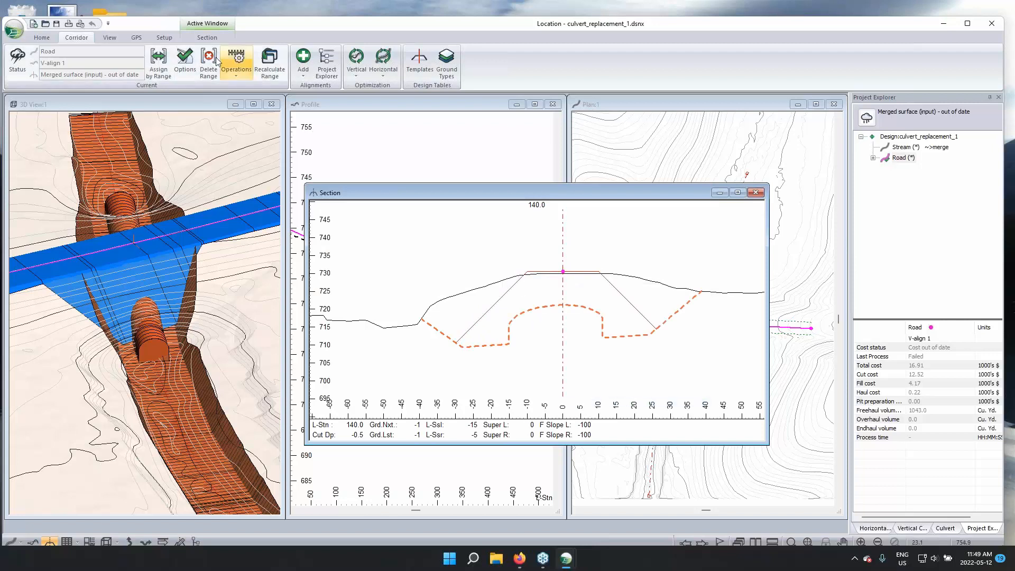
Exclude the Stream / SG - Subgrade material reference surface from merging into the Road alignment's topo surface
left_click(187, 63)
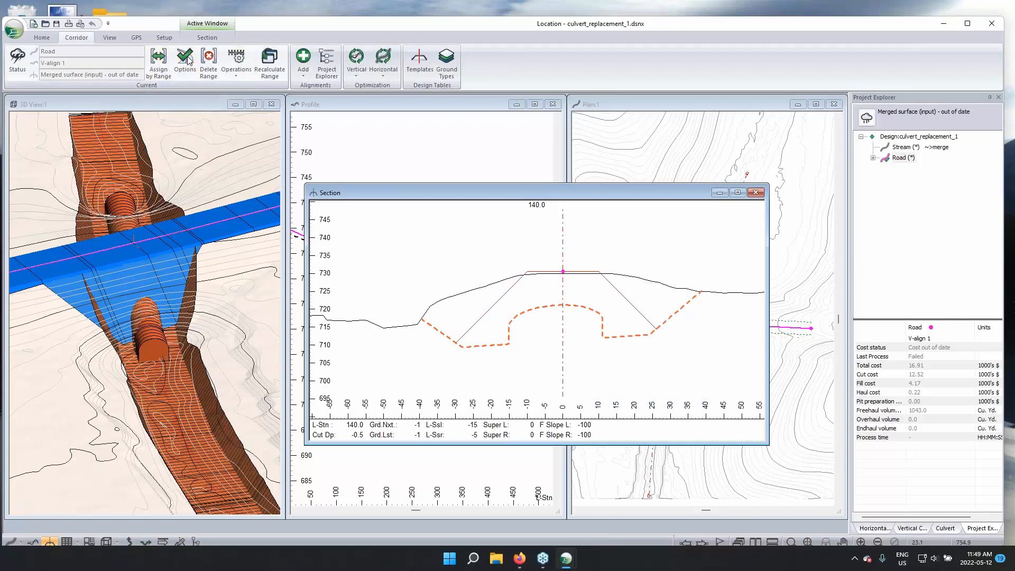
left_click(584, 262)
left_click(442, 226)
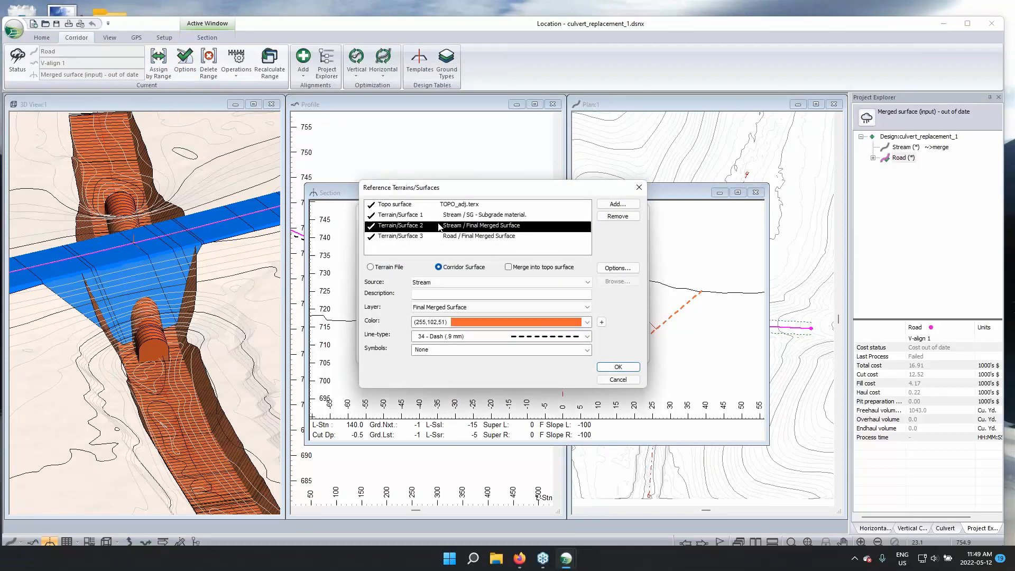
left_click(466, 215)
left_click(535, 268)
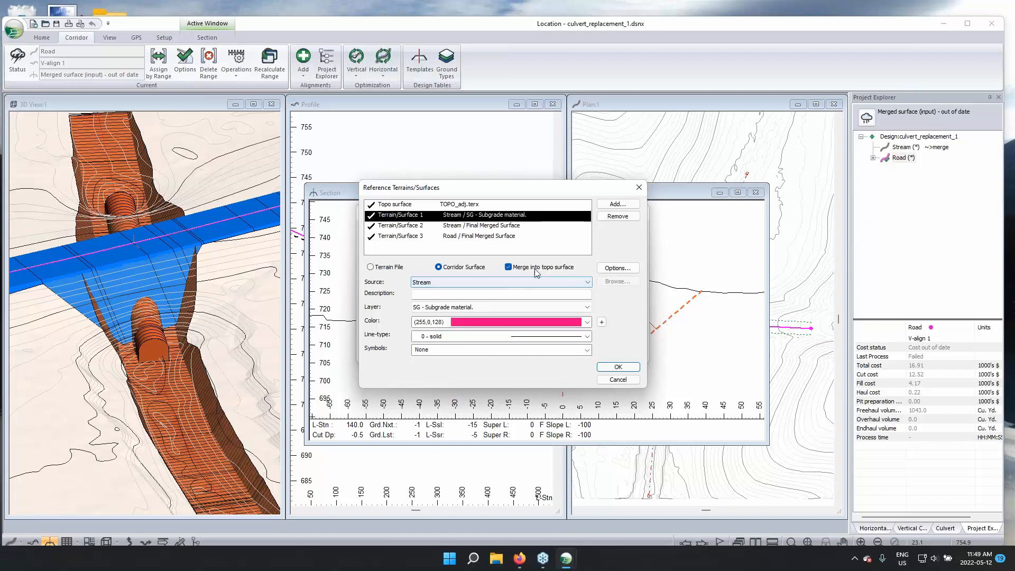
left_click(509, 268)
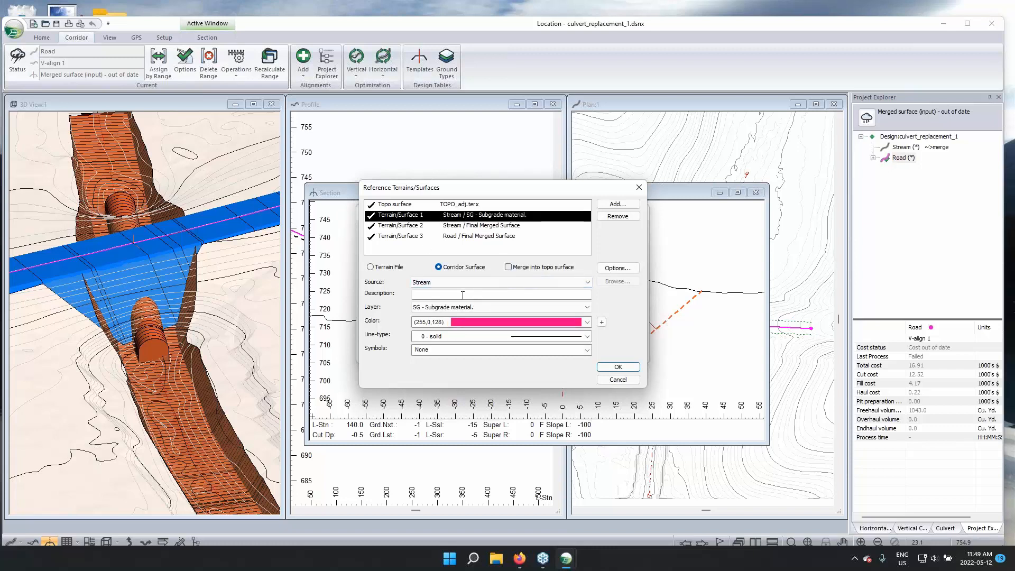
Merge the Stream / Final Merged Surface reference into the topo surface and recalculate the Road alignment's cross sections and corridor surfaces
left_click(475, 226)
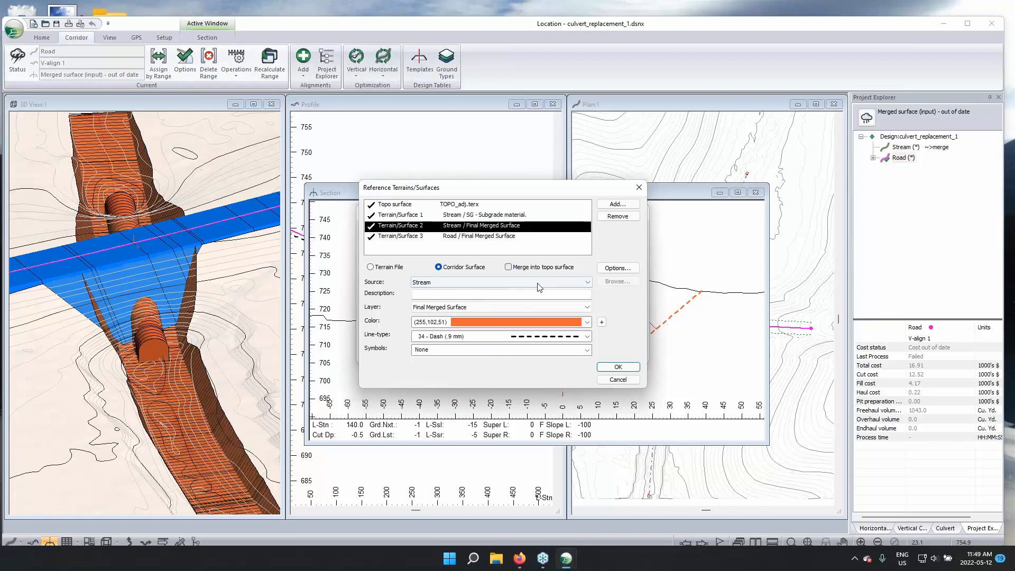
left_click(508, 267)
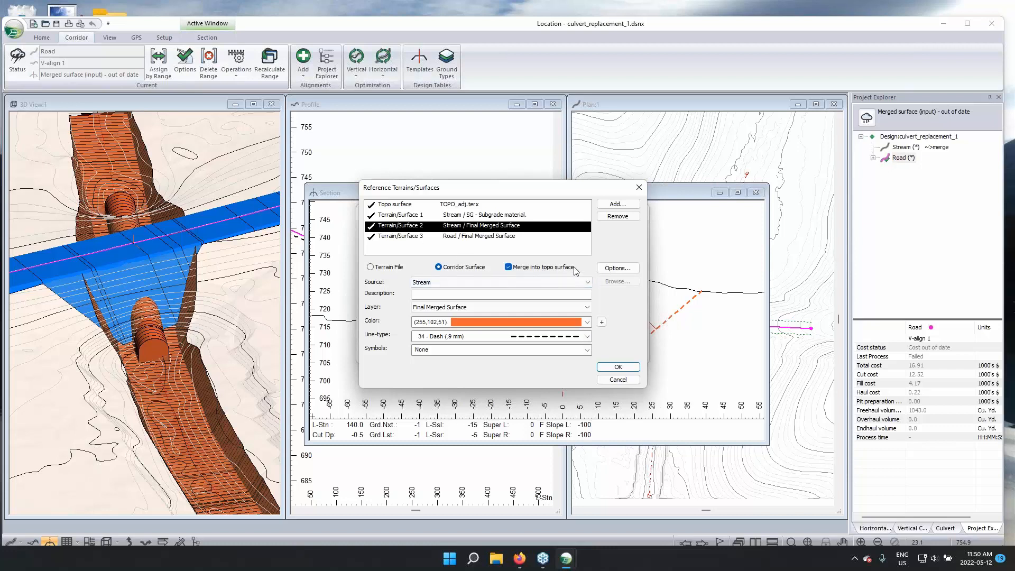
left_click(617, 367)
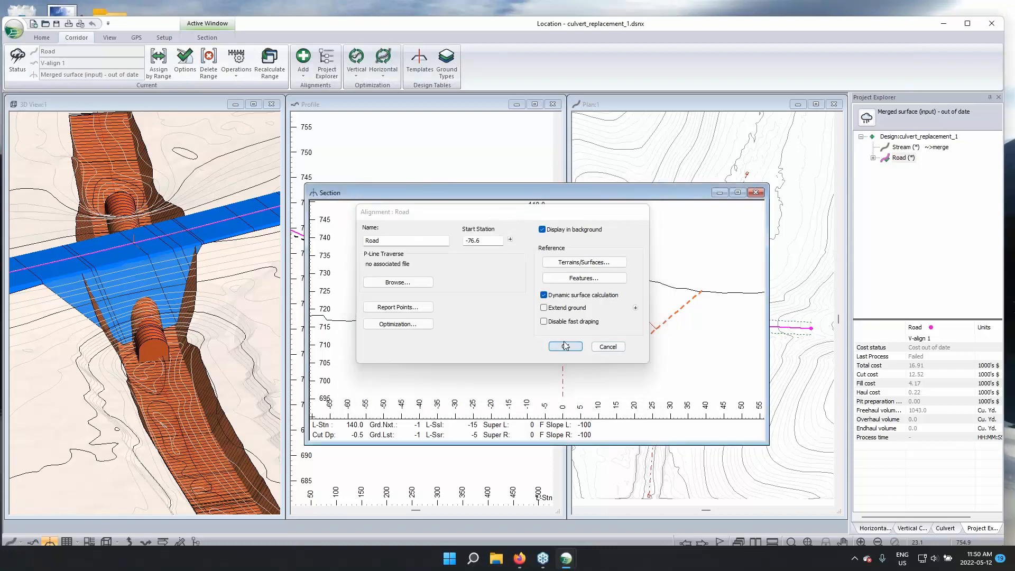
left_click(565, 346)
left_click(528, 322)
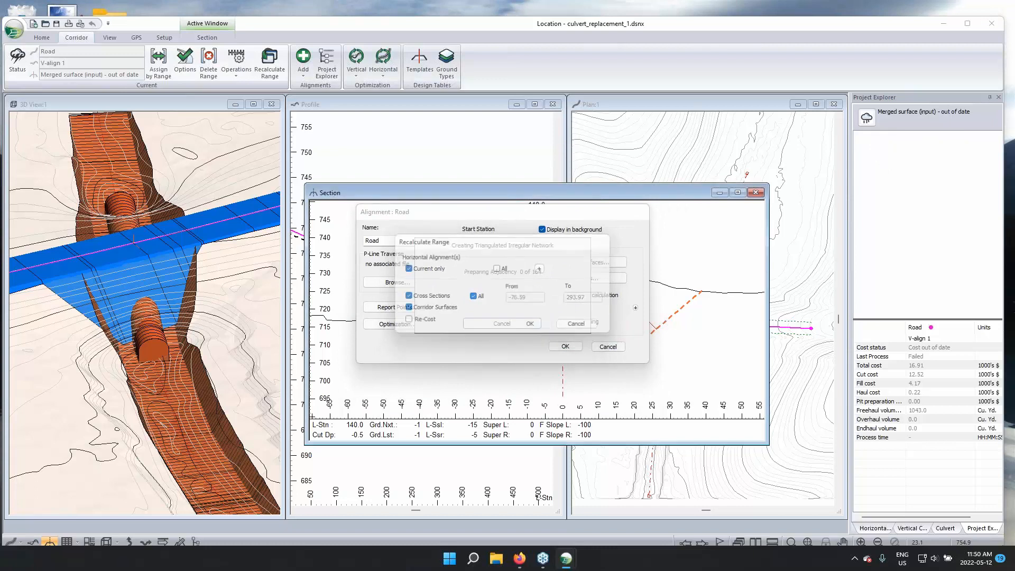
Hatch the SG fill area in the station 140.0 section and examine the culvert crossing in the 3D view
right_click(537, 295)
left_click(602, 421)
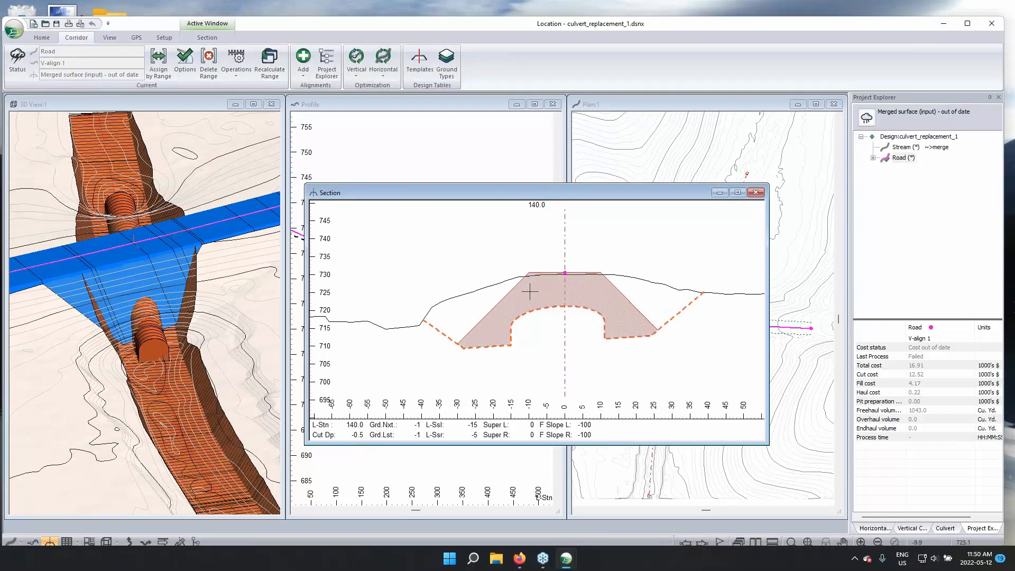
mouse_move(612, 316)
left_click_drag(212, 381, 218, 332)
middle_click_drag(213, 297, 164, 318)
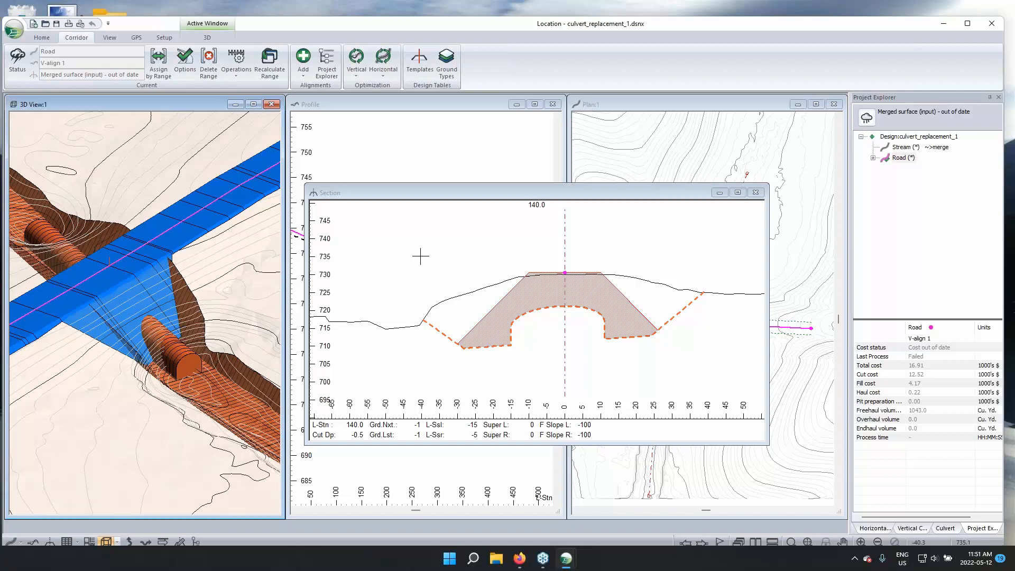
left_click(374, 192)
mouse_move(397, 326)
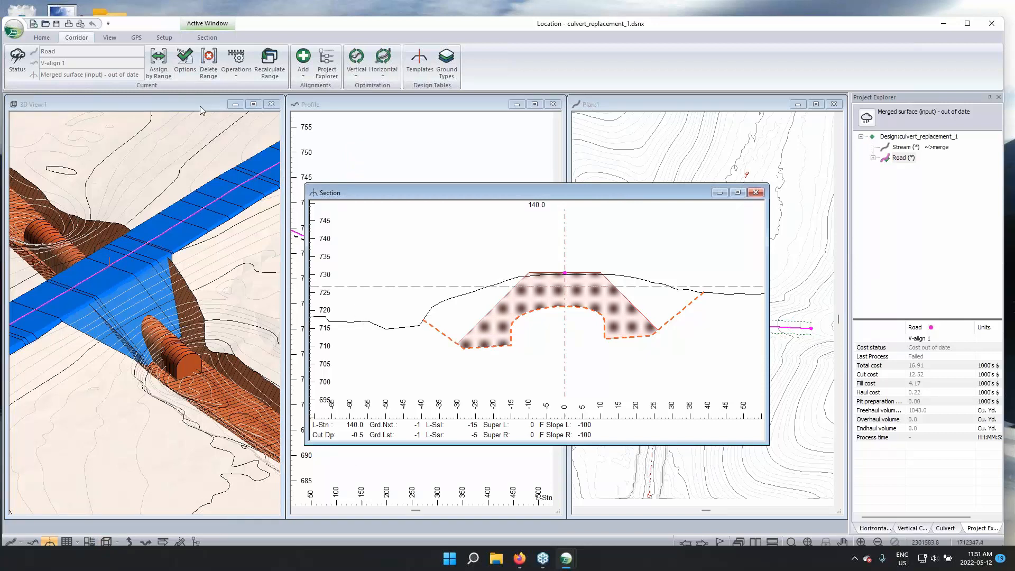
Switch to File Explorer and open the IntroSingle.dsnx design from the Intro folder under CorridorSurfaces
left_click_drag(333, 25, 352, 28)
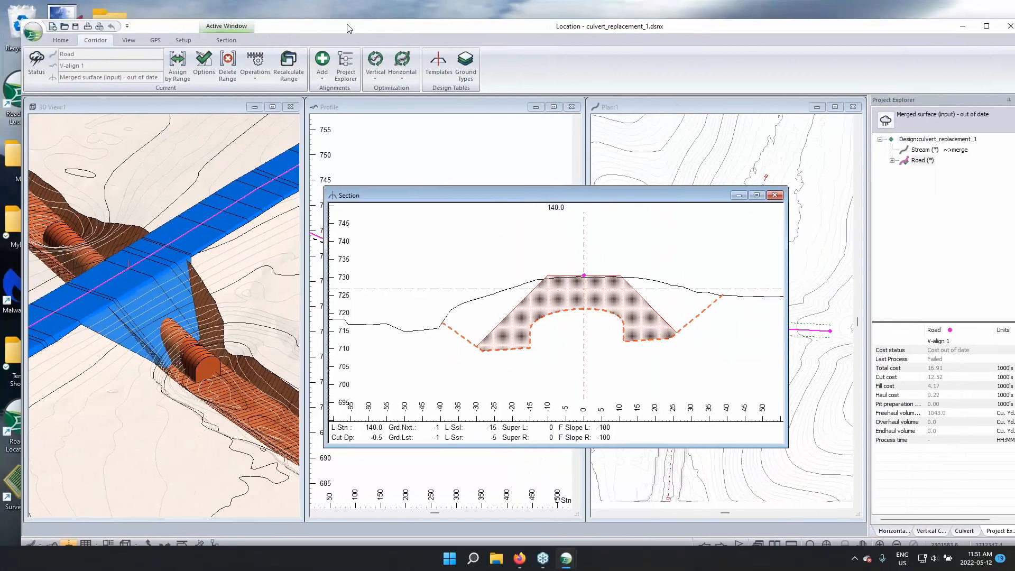
left_click(326, 107)
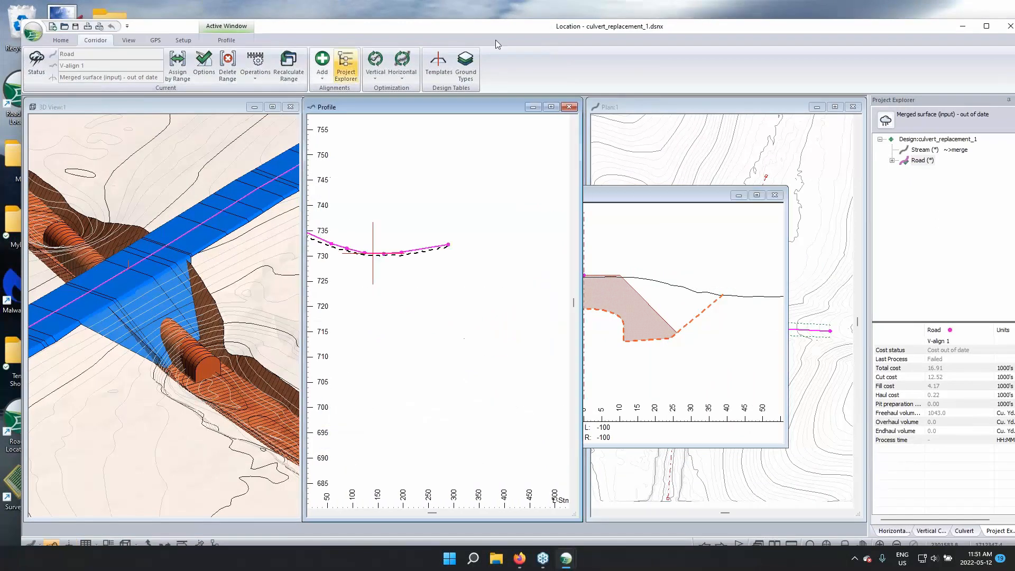
left_click(962, 28)
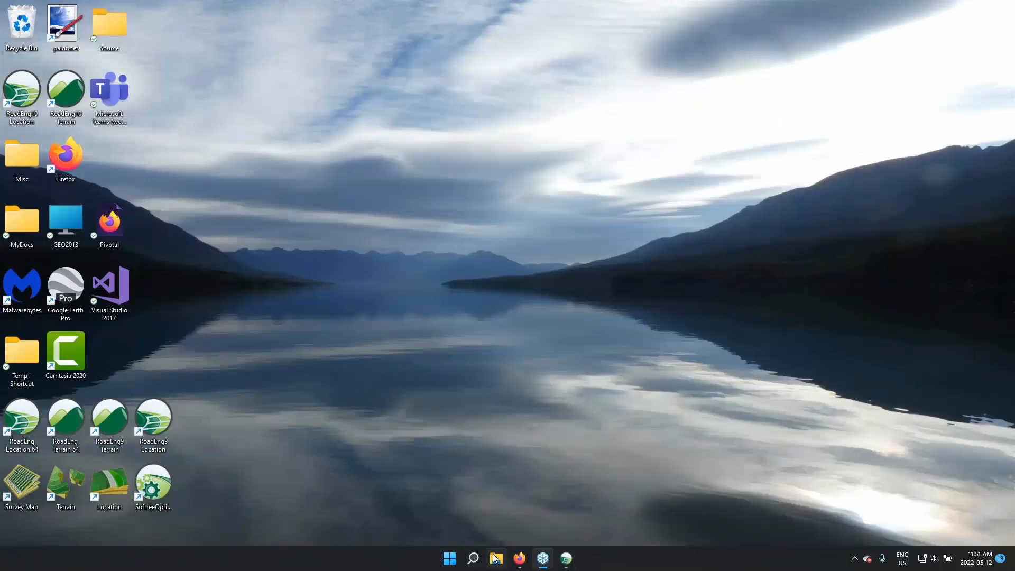
left_click(495, 558)
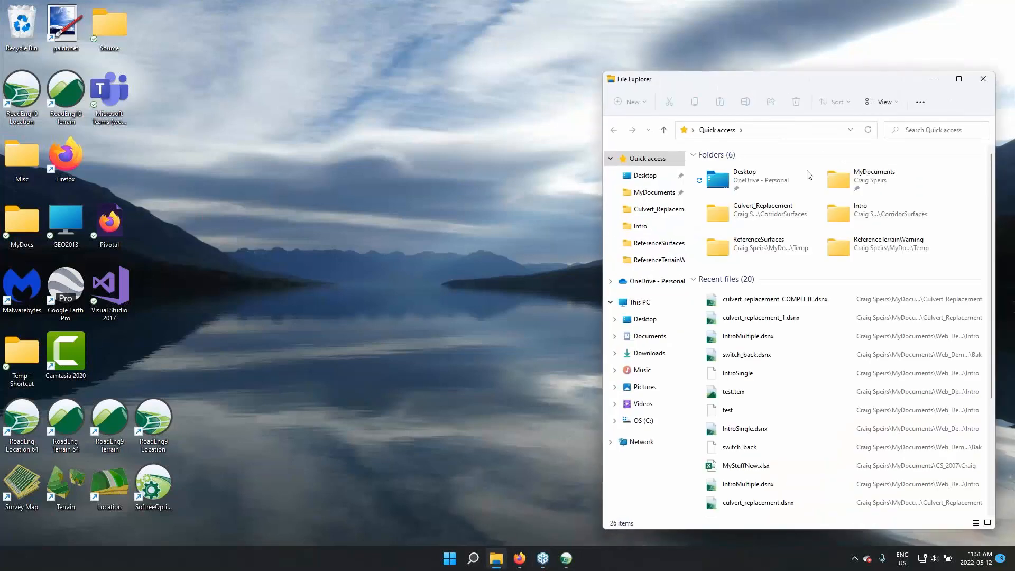
left_click(664, 210)
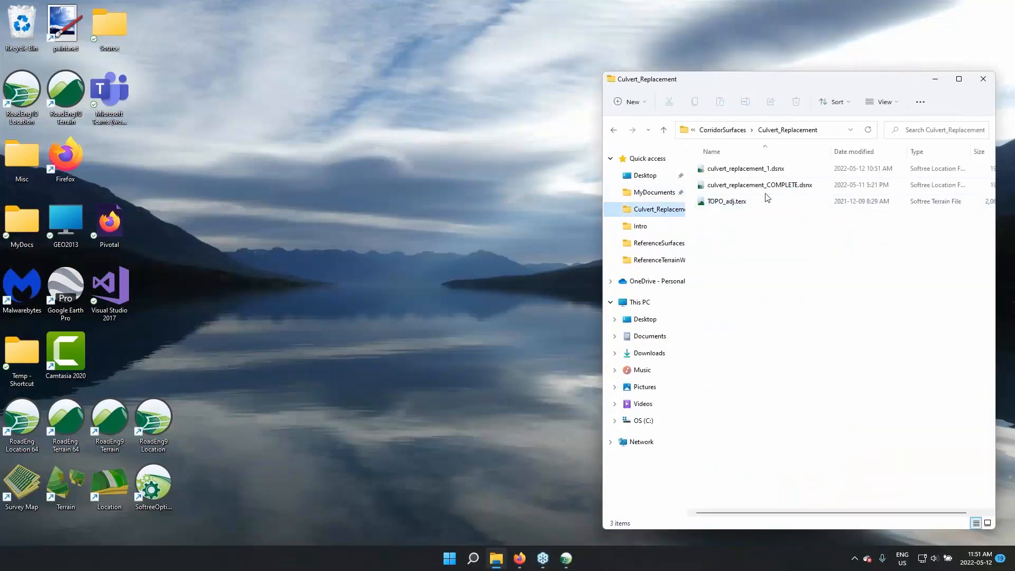
left_click(720, 130)
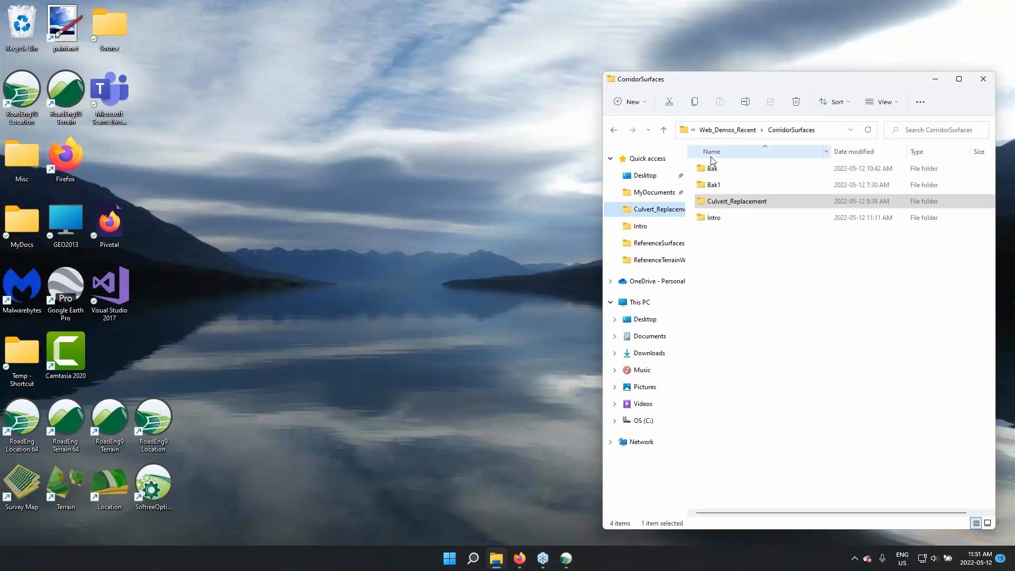
double_click(714, 217)
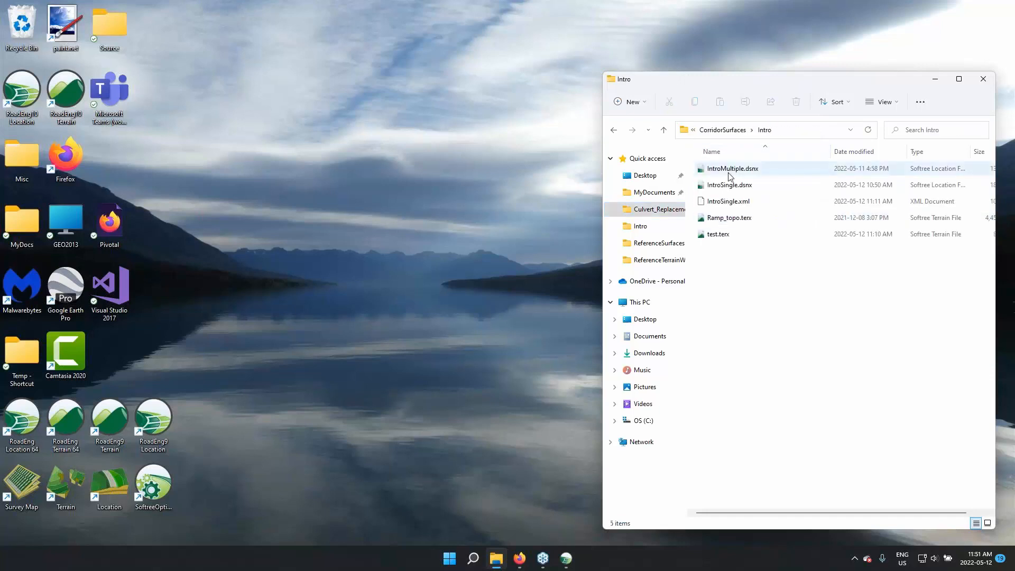
left_click(734, 190)
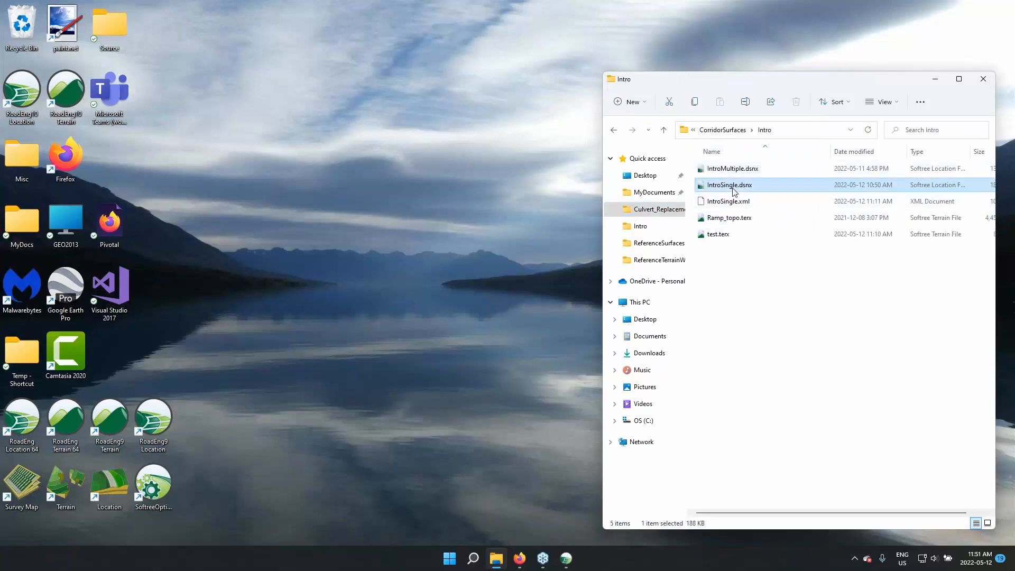
double_click(739, 193)
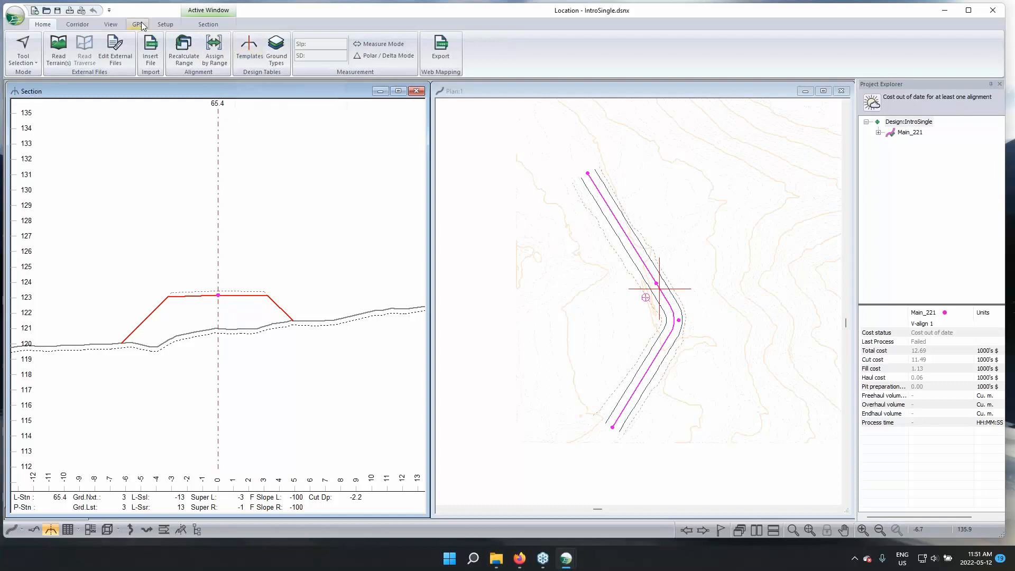
Add a corridor reference surface to the Main_221 alignment, sourced from Main_221 with the SG - Subgrade material layer
left_click(78, 25)
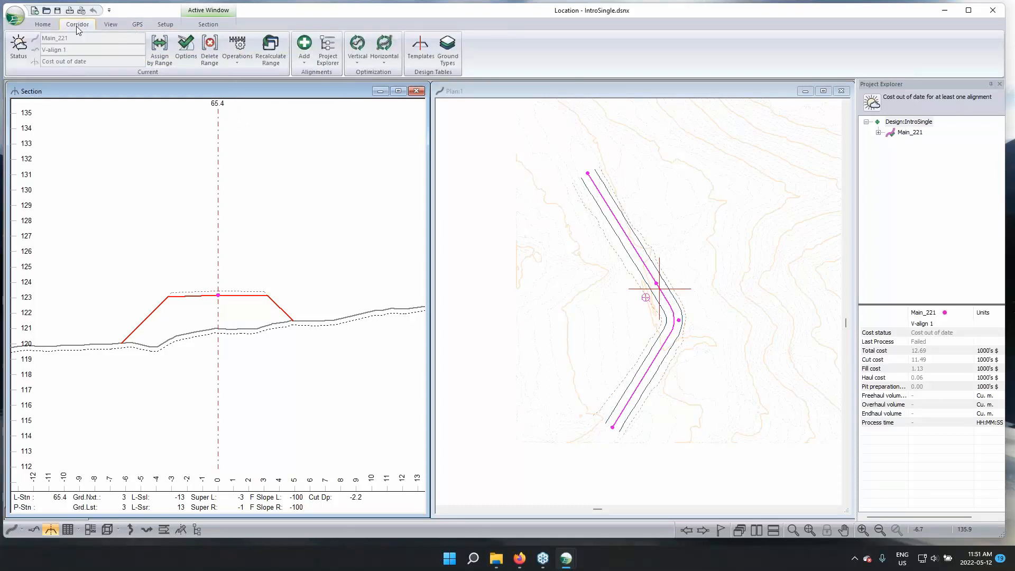
left_click(186, 47)
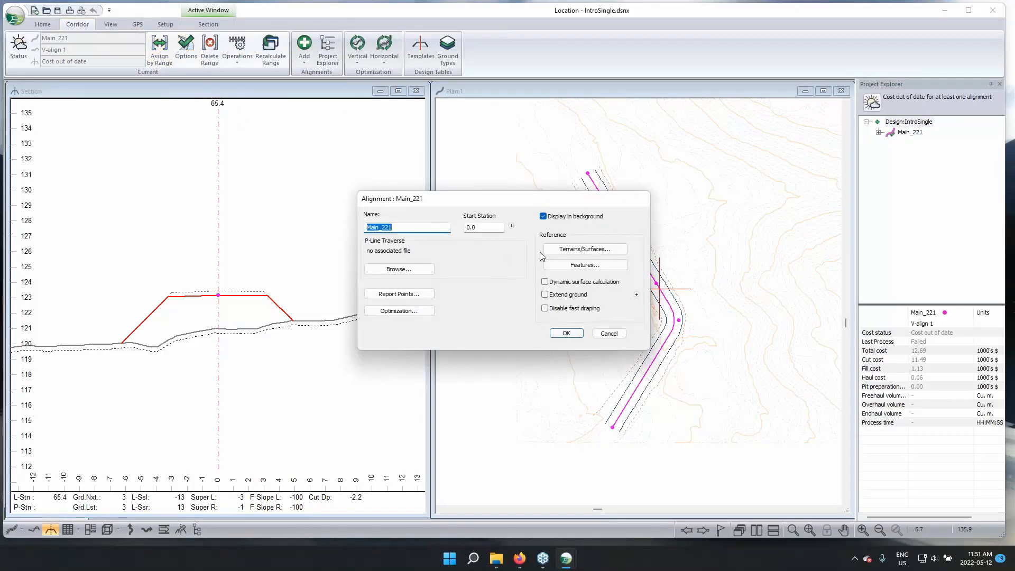
left_click(573, 249)
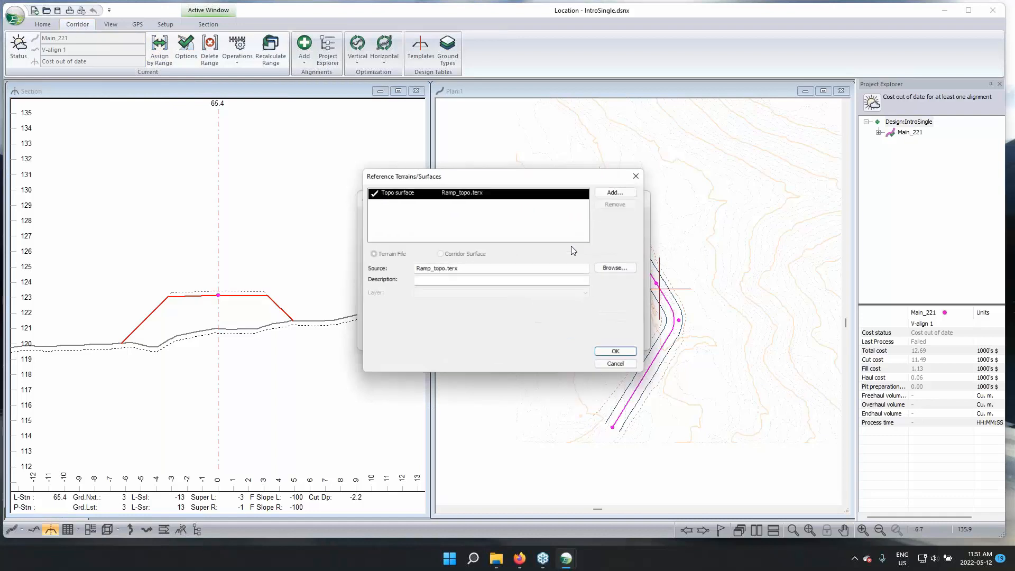
left_click(618, 190)
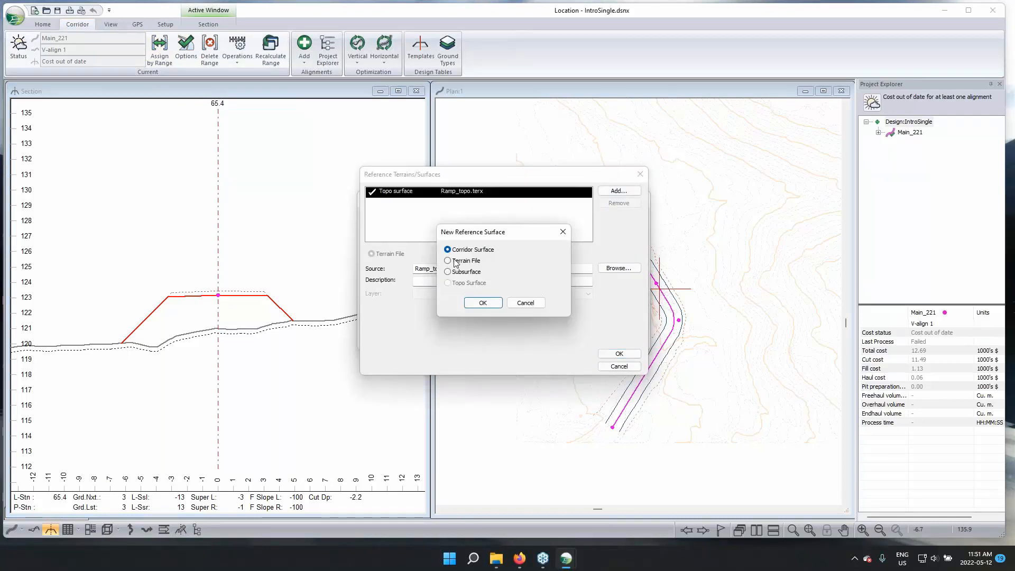
left_click(489, 304)
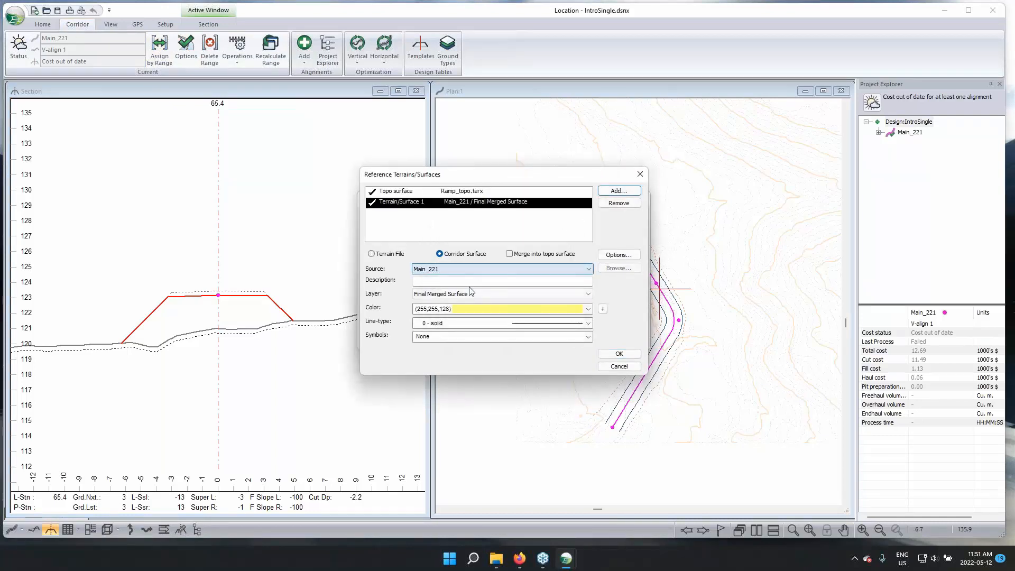
left_click(454, 294)
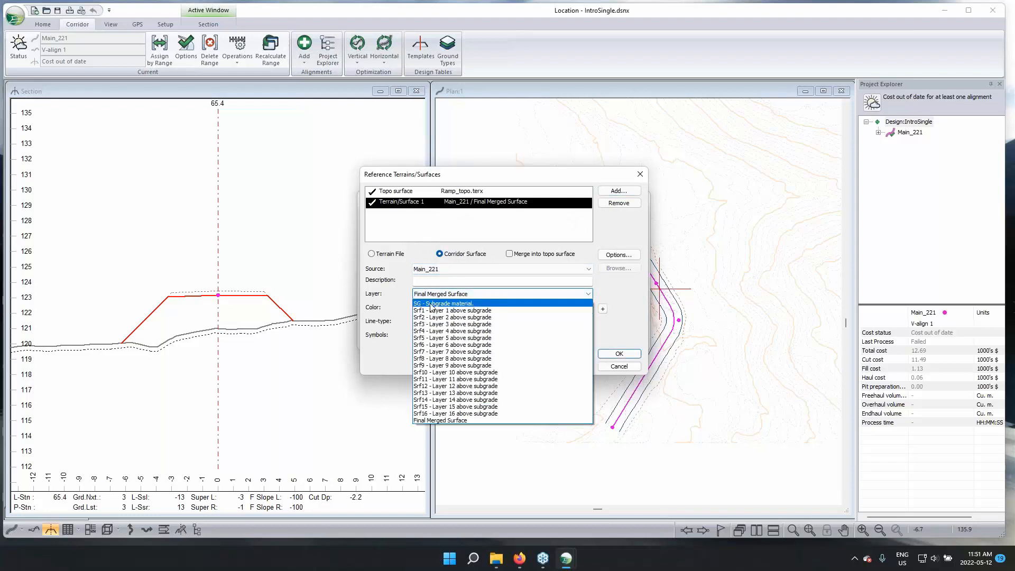
left_click(433, 304)
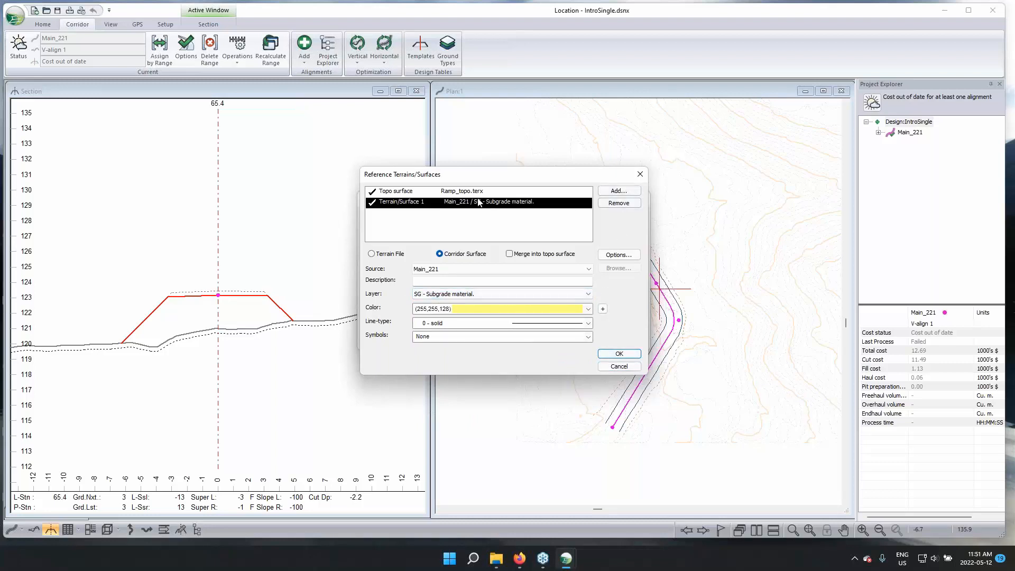
Add a second corridor reference surface sourced from Main_221, using the Srf1 - Layer 1 above subgrade layer
left_click(619, 191)
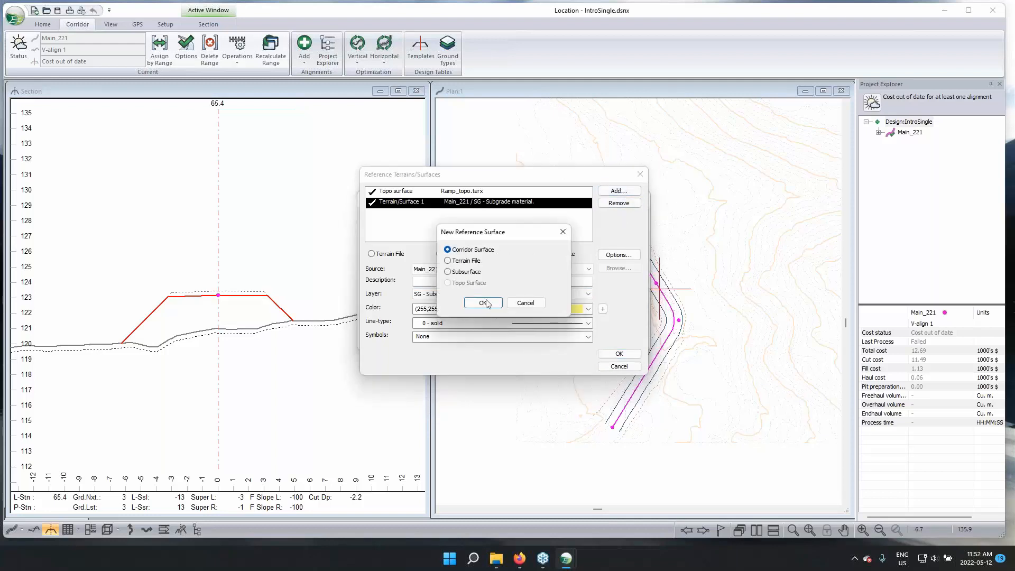
left_click(483, 304)
left_click(444, 294)
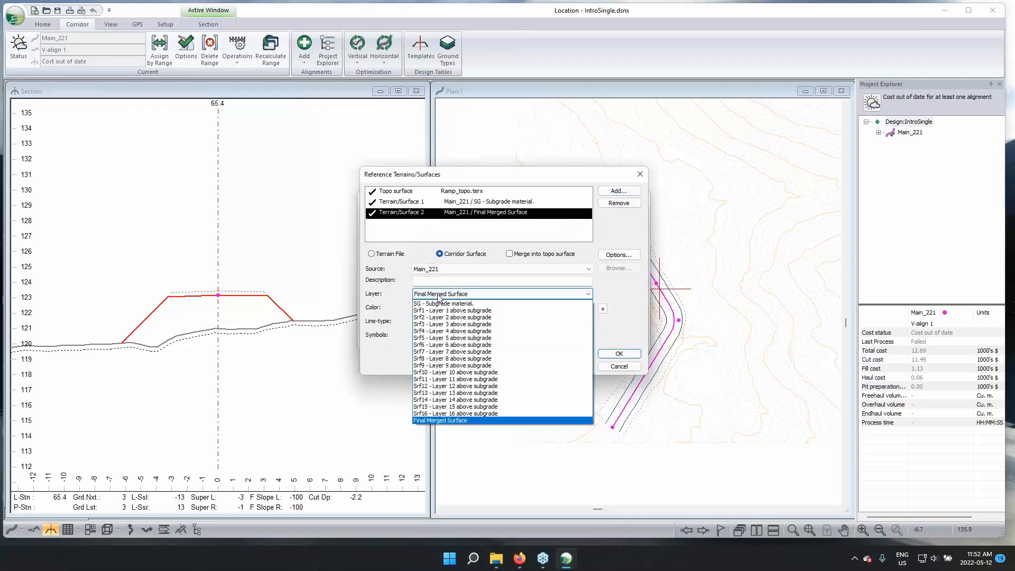
left_click(443, 310)
Color the Srf1 reference surface (153,153,51) and accept the reference surfaces and alignment settings for Main_221
left_click(476, 308)
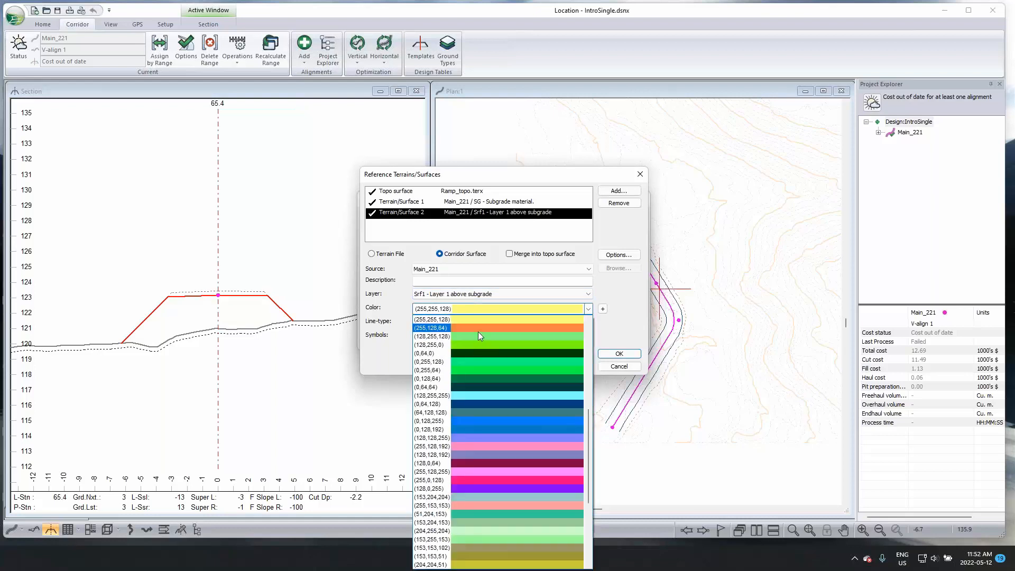
left_click(530, 556)
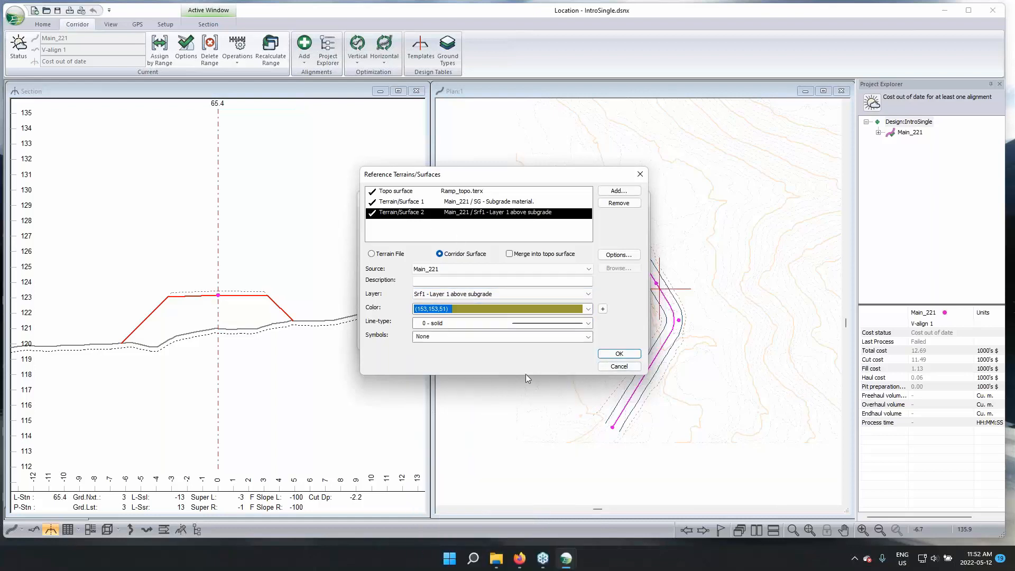
left_click(457, 202)
left_click(457, 212)
left_click(619, 353)
left_click(618, 354)
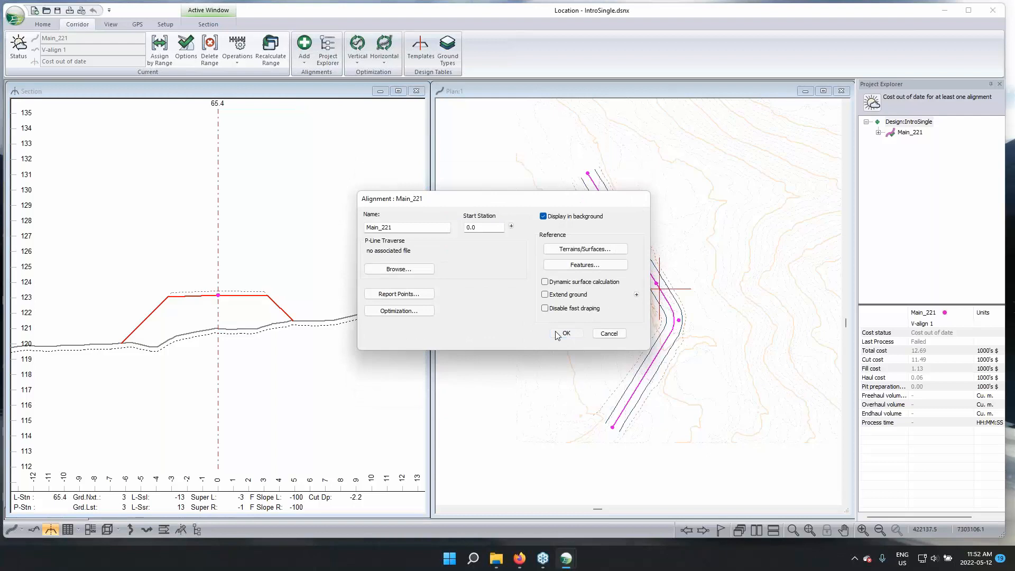
left_click(564, 333)
left_click(532, 315)
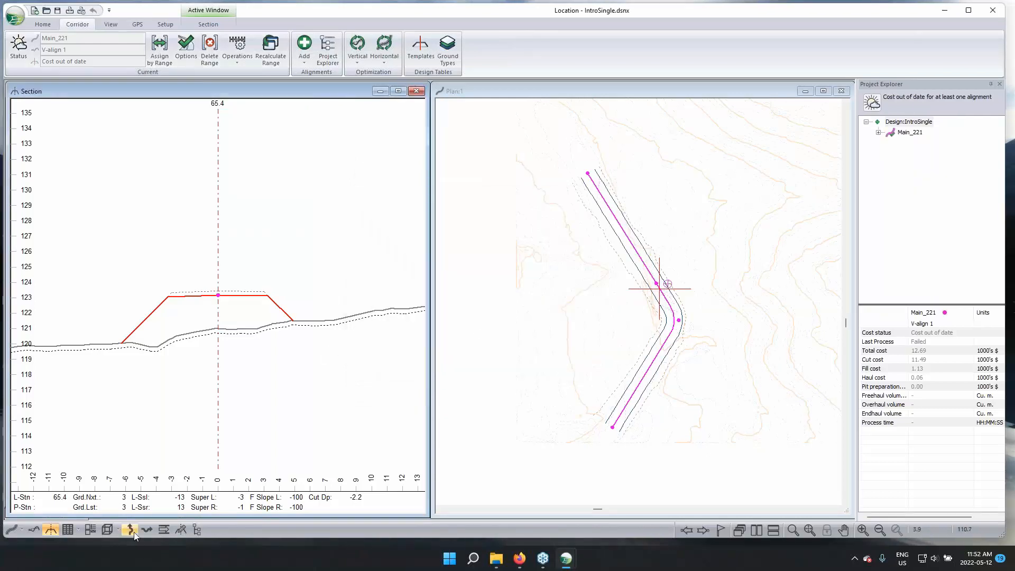
Open a 3D view of the corridor and set the Main_221 / Srf1 surface color to (0,64,128)
left_click(108, 529)
left_click_drag(508, 288, 634, 272)
right_click(634, 272)
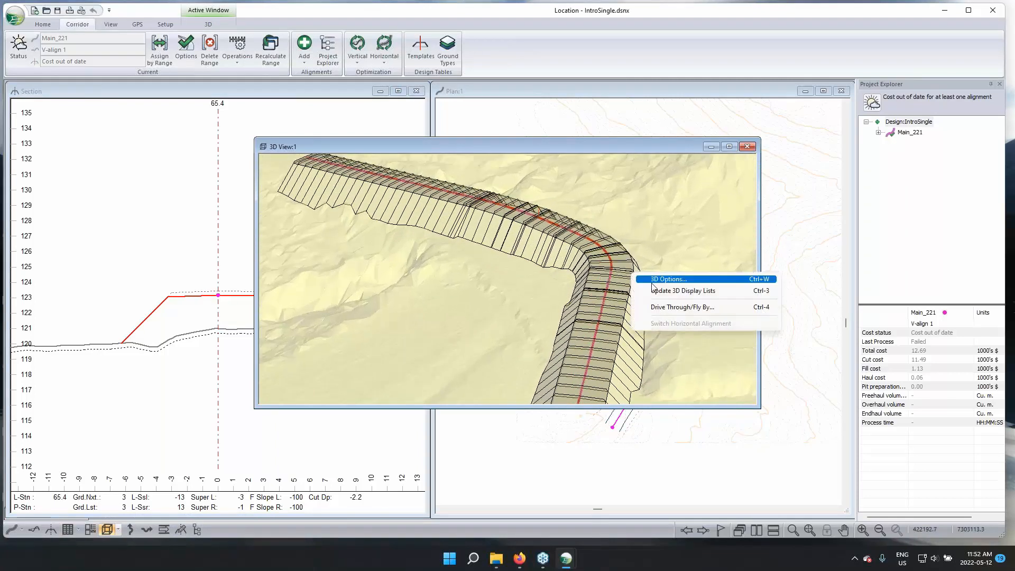
left_click(666, 279)
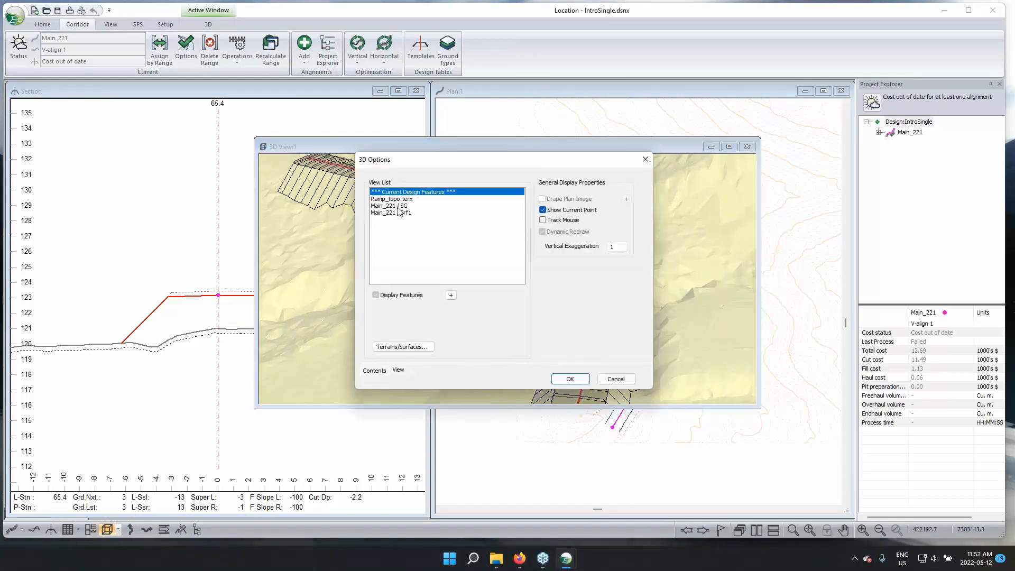
left_click(399, 214)
left_click(438, 318)
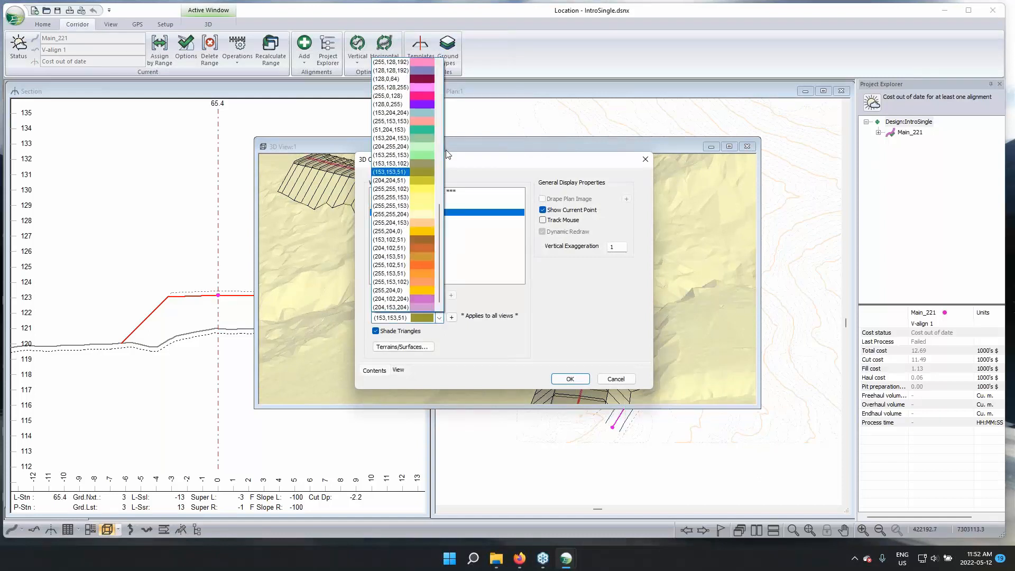
left_click(441, 73)
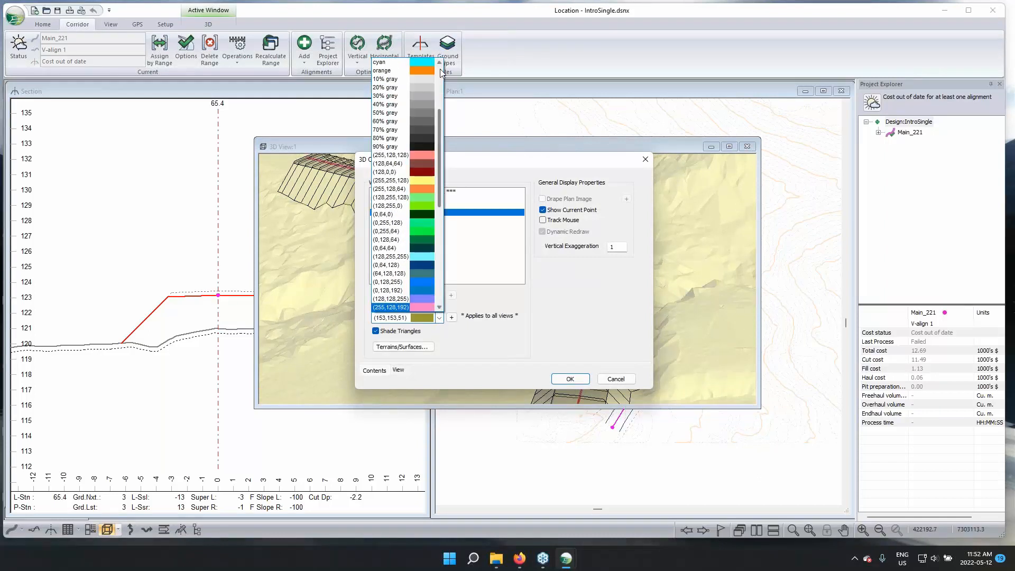
left_click(427, 267)
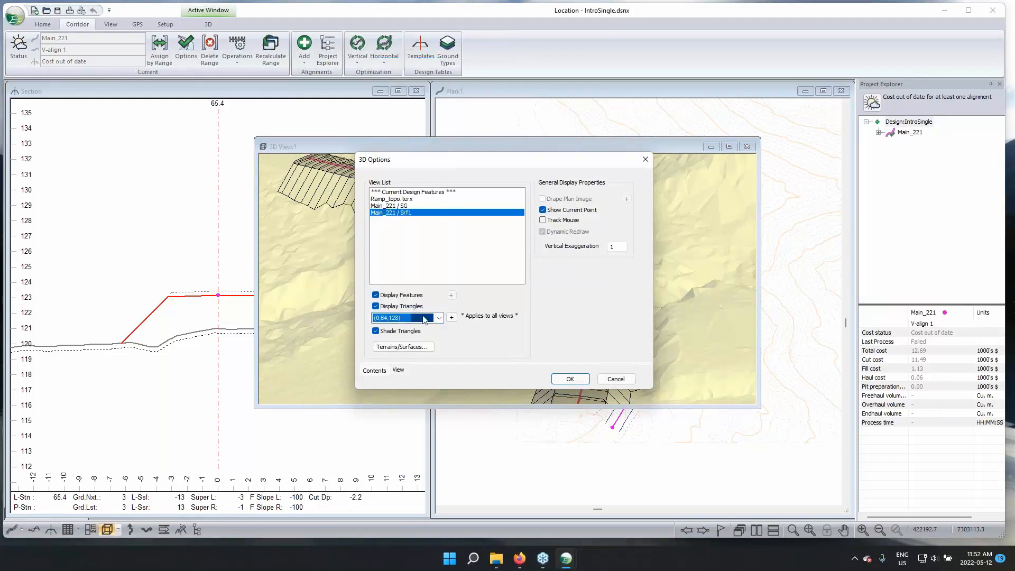
left_click(570, 378)
Examine the Srf1 surface over the subgrade in the 3D view, at the road's end and around the curve
left_click_drag(649, 393, 550, 301)
left_click_drag(438, 269, 490, 313)
scroll(513, 338, "up", 3)
middle_click_drag(539, 388, 557, 328)
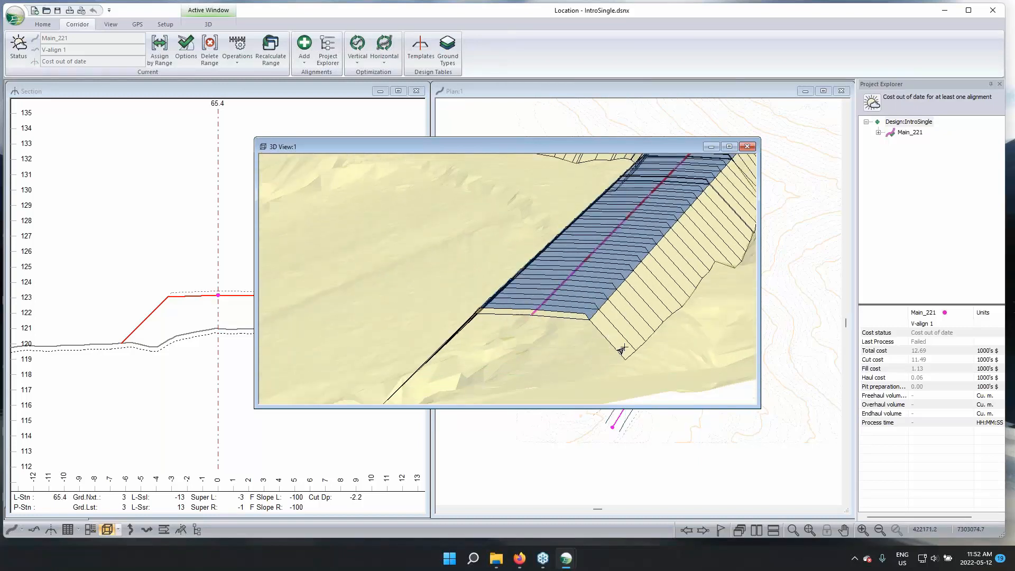
mouse_move(618, 350)
mouse_move(604, 271)
middle_click_drag(576, 259, 436, 284)
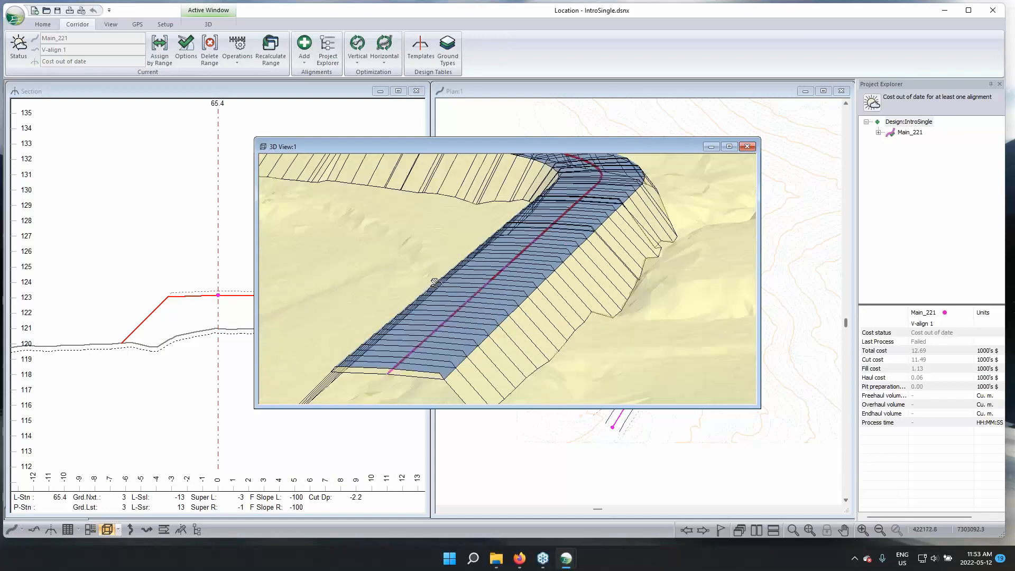
left_click_drag(436, 284, 487, 284)
mouse_move(484, 285)
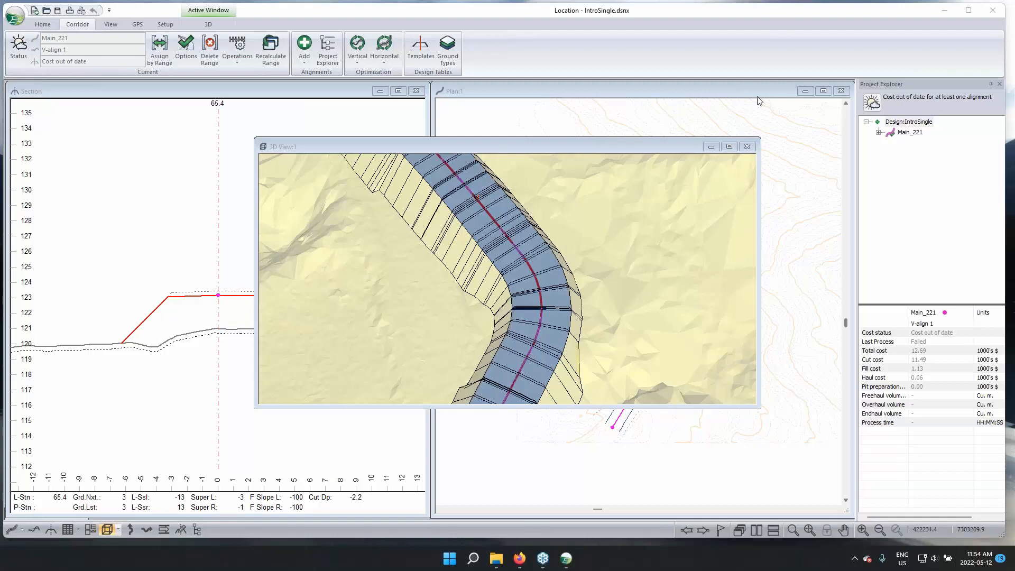
left_click(634, 523)
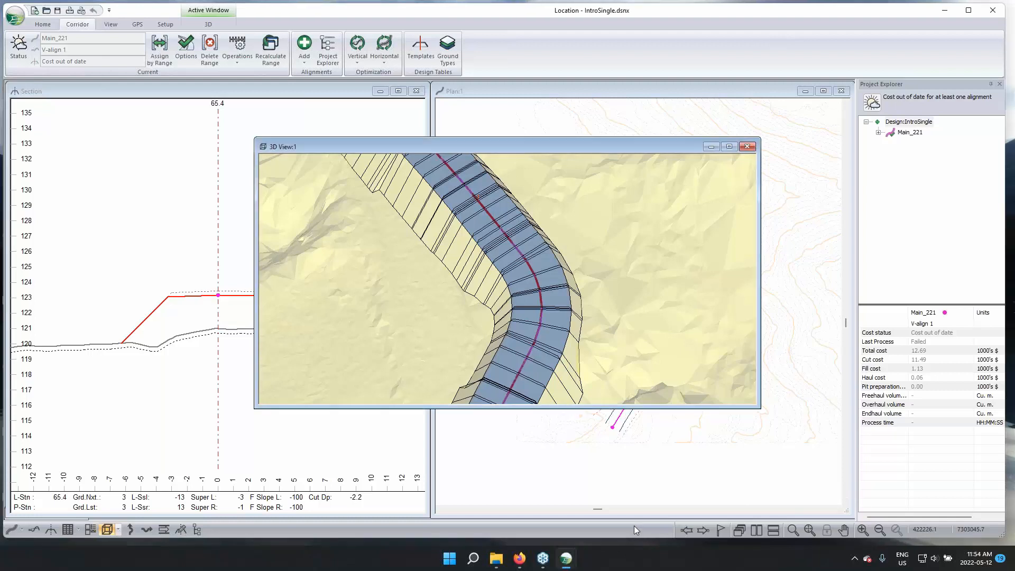